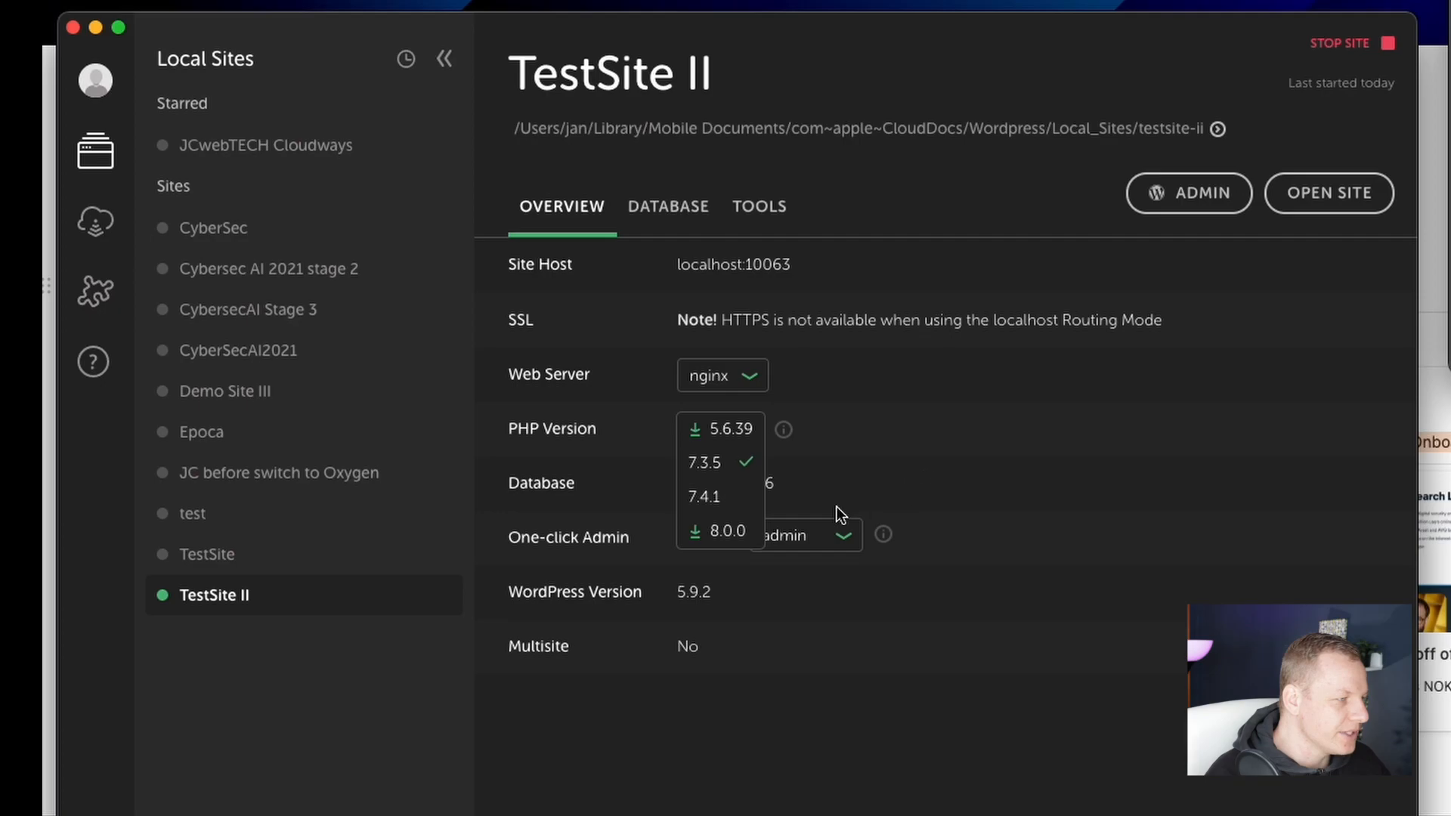
# Step: Set the PHP version of TestSite II to 7.4.1 and apply the change
pyautogui.click(733, 499)
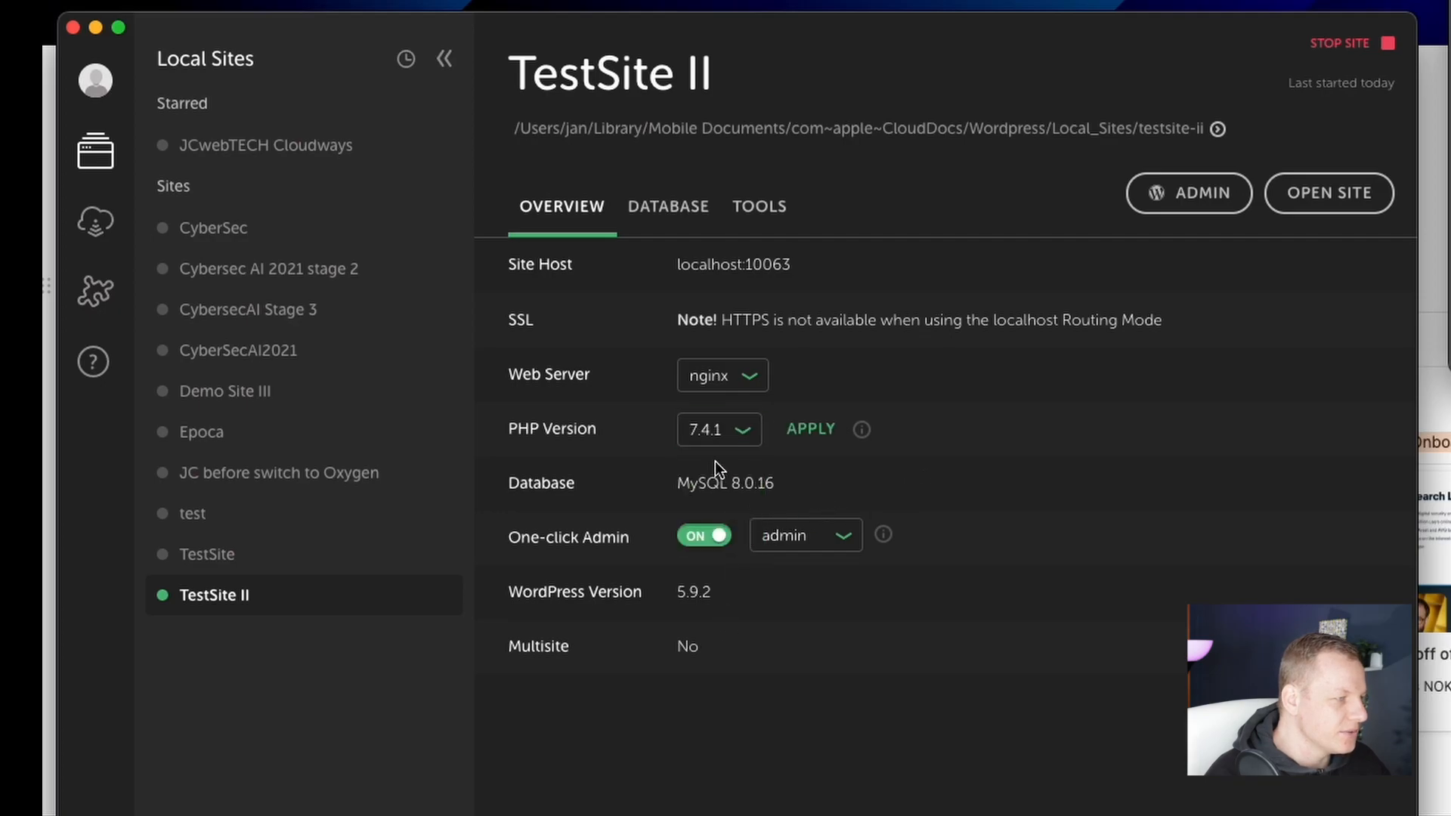
pyautogui.click(829, 431)
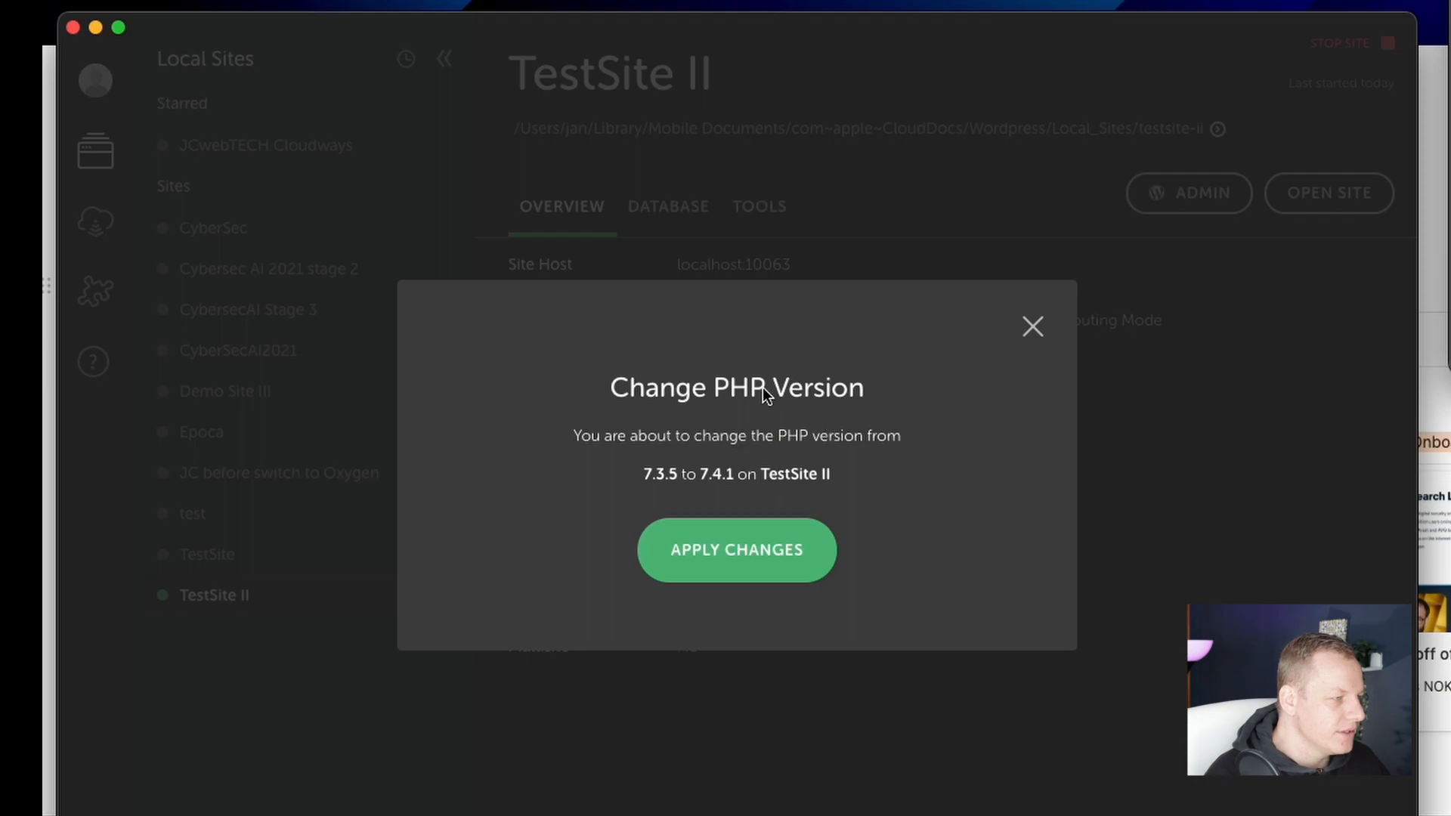
pyautogui.click(724, 581)
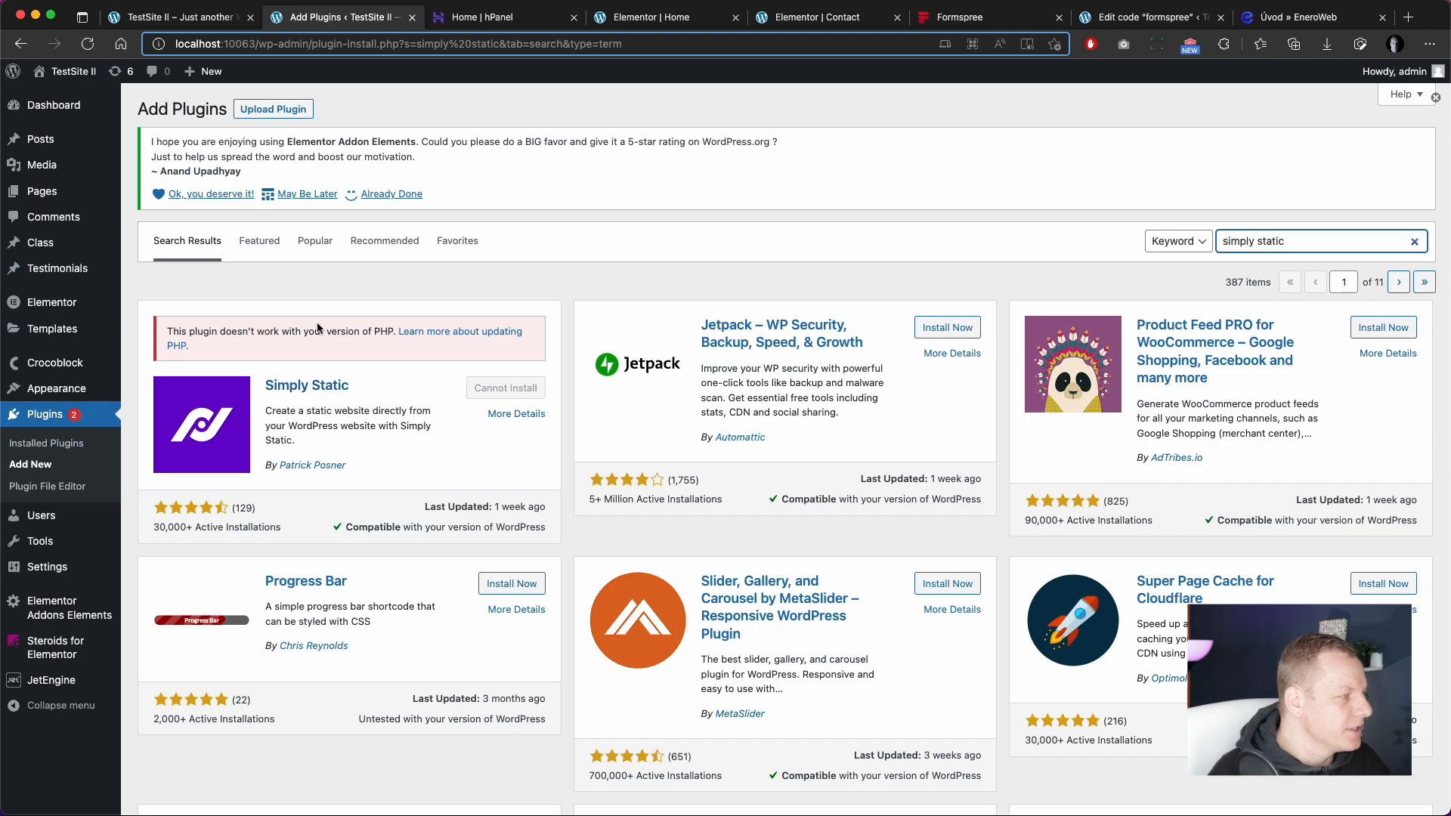
# Step: Switch to the browser, reload the plugin search results, and install and activate the Simply Static plugin
pyautogui.click(89, 45)
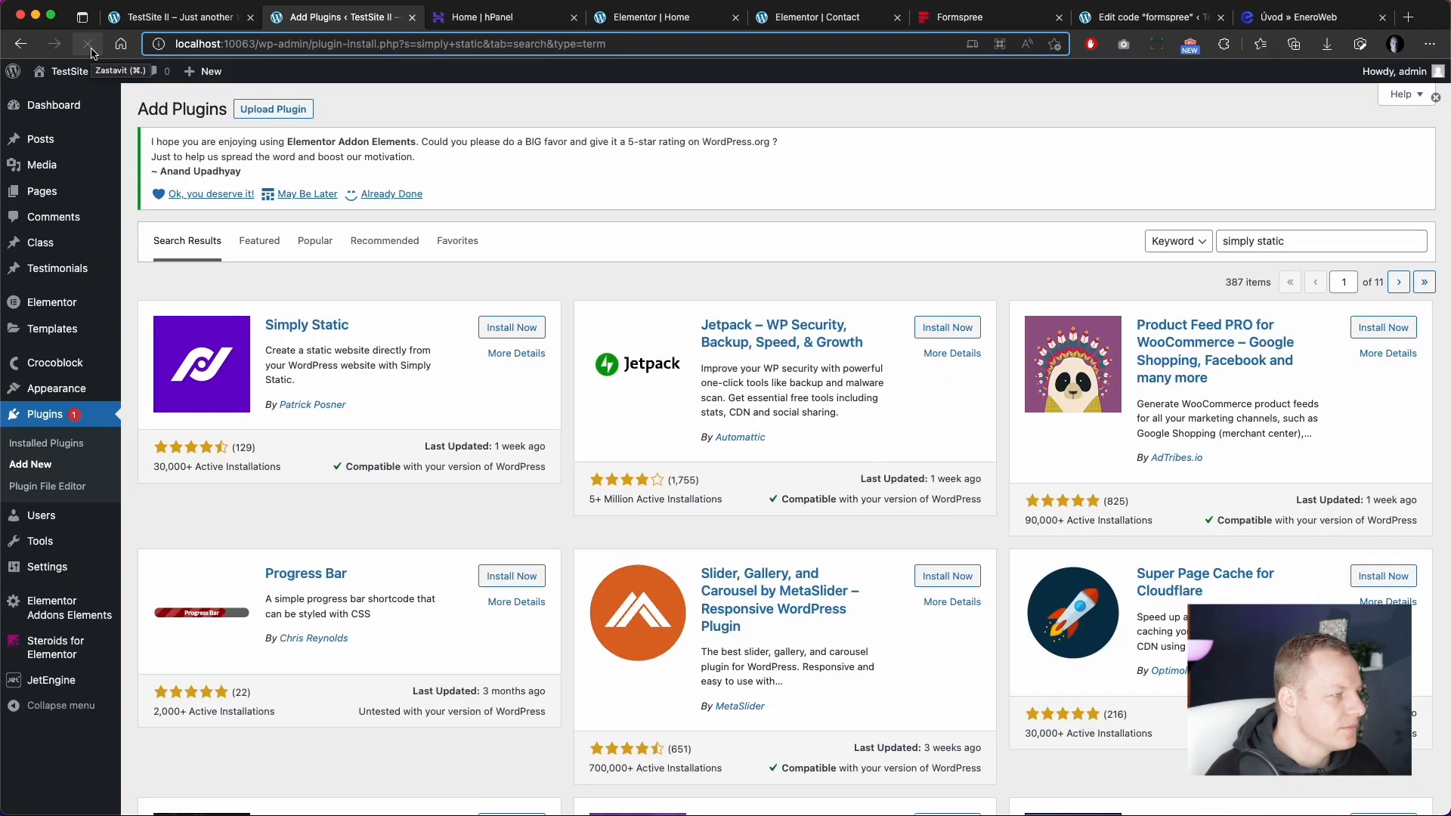
pyautogui.click(508, 327)
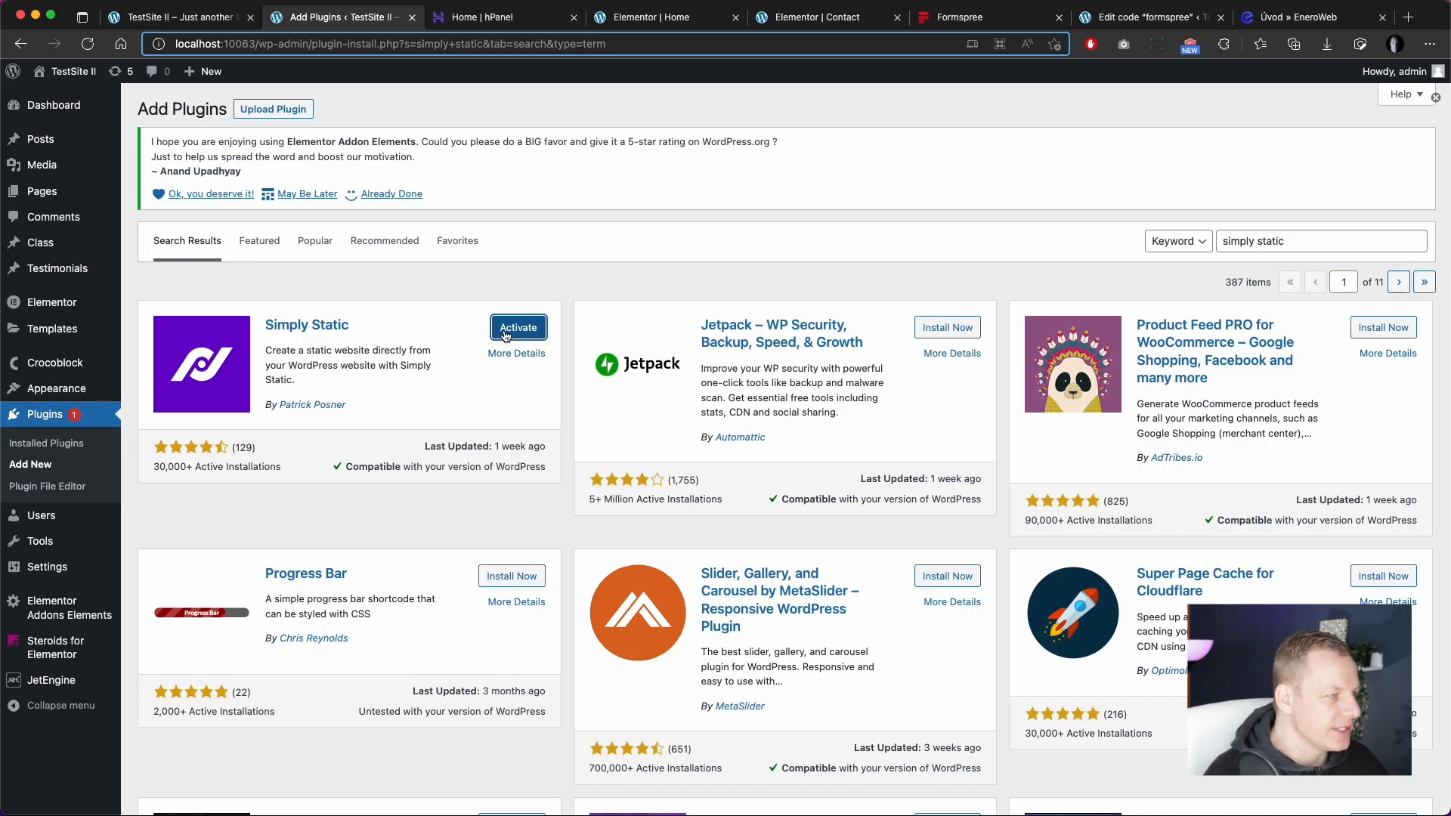
pyautogui.click(529, 340)
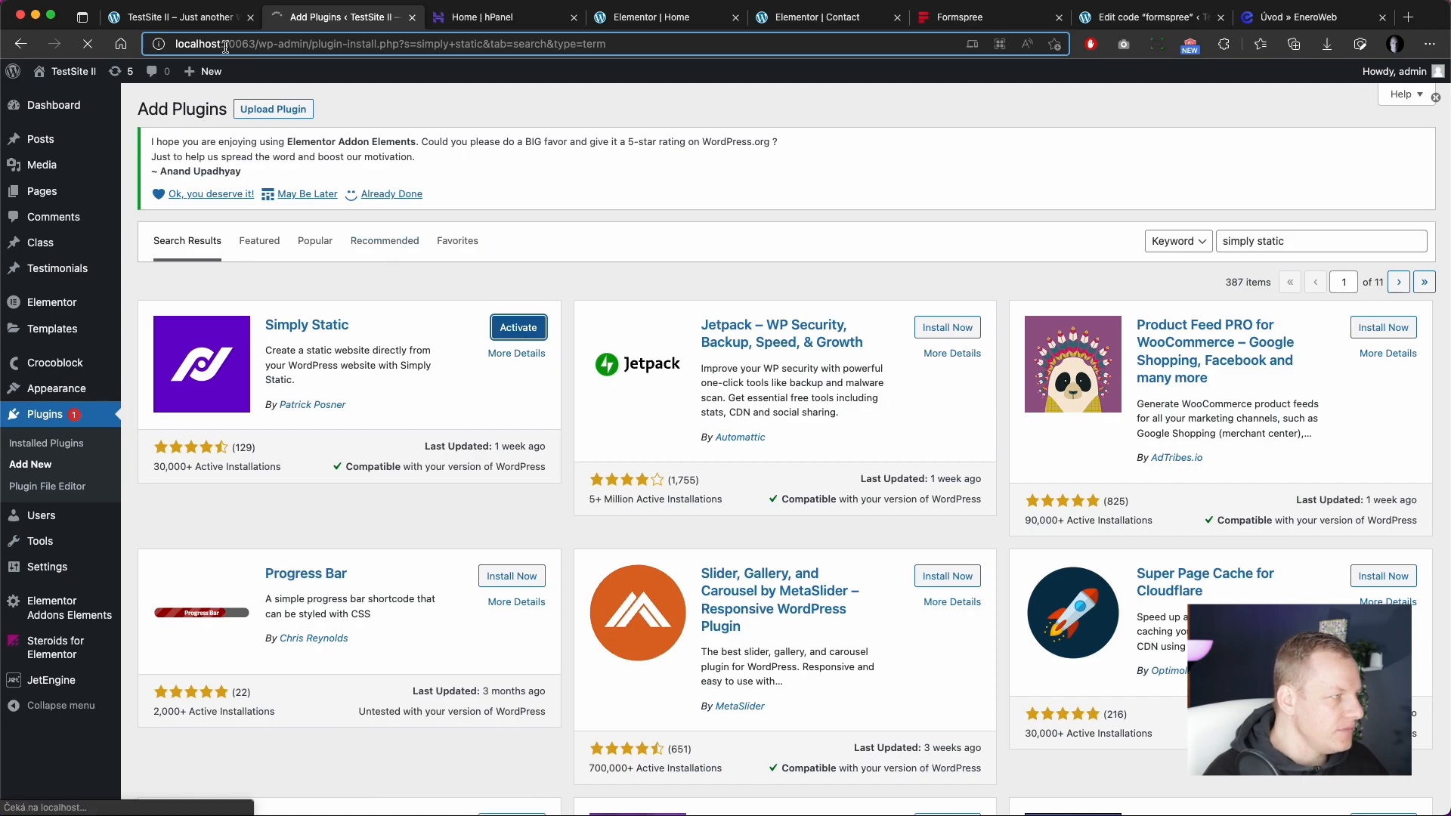
# Step: Review the site's home page from the hero form through the courses and testimonials to the Python 3 featured course
pyautogui.click(189, 19)
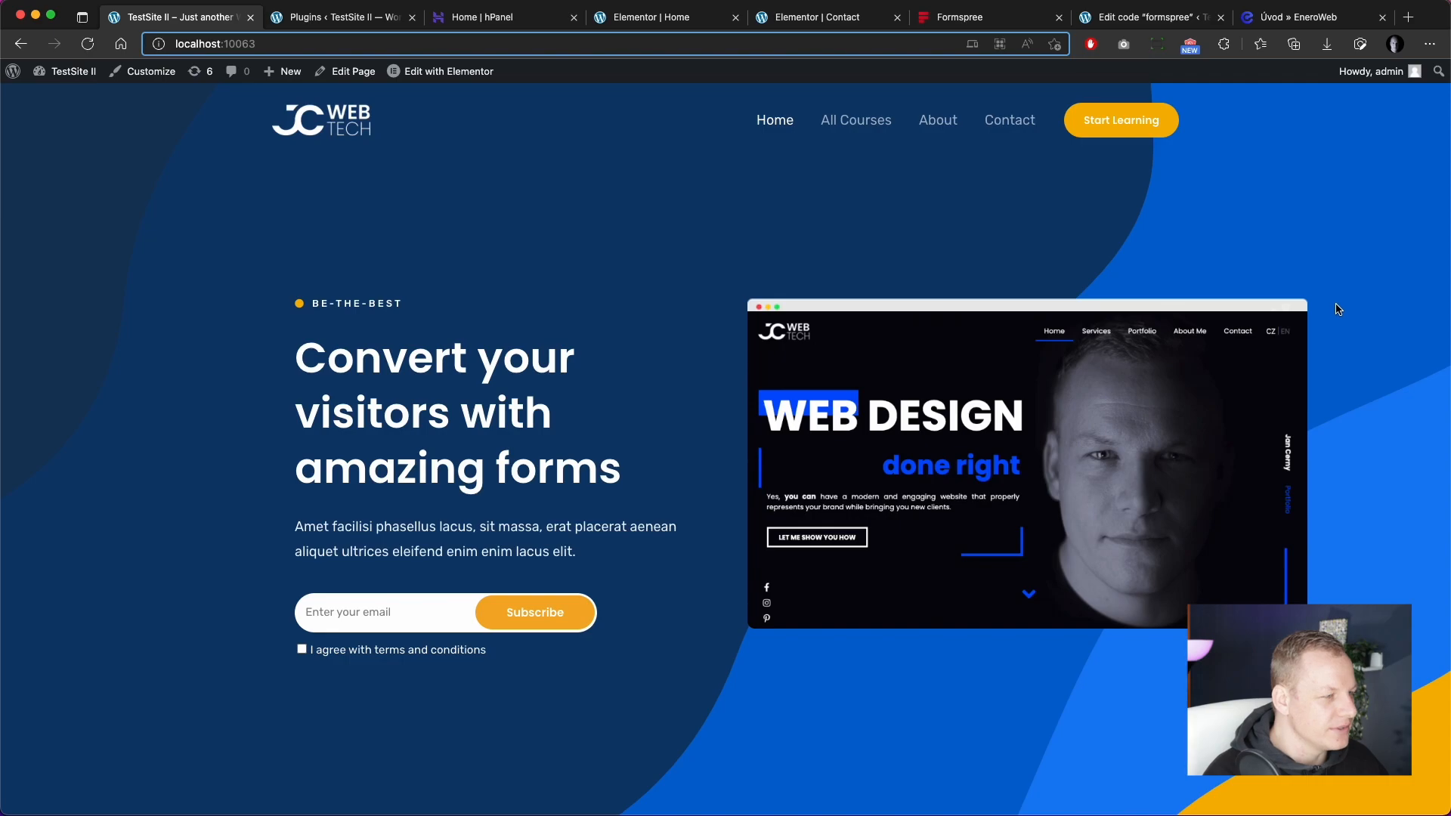
pyautogui.scroll(-10, 1322, 357)
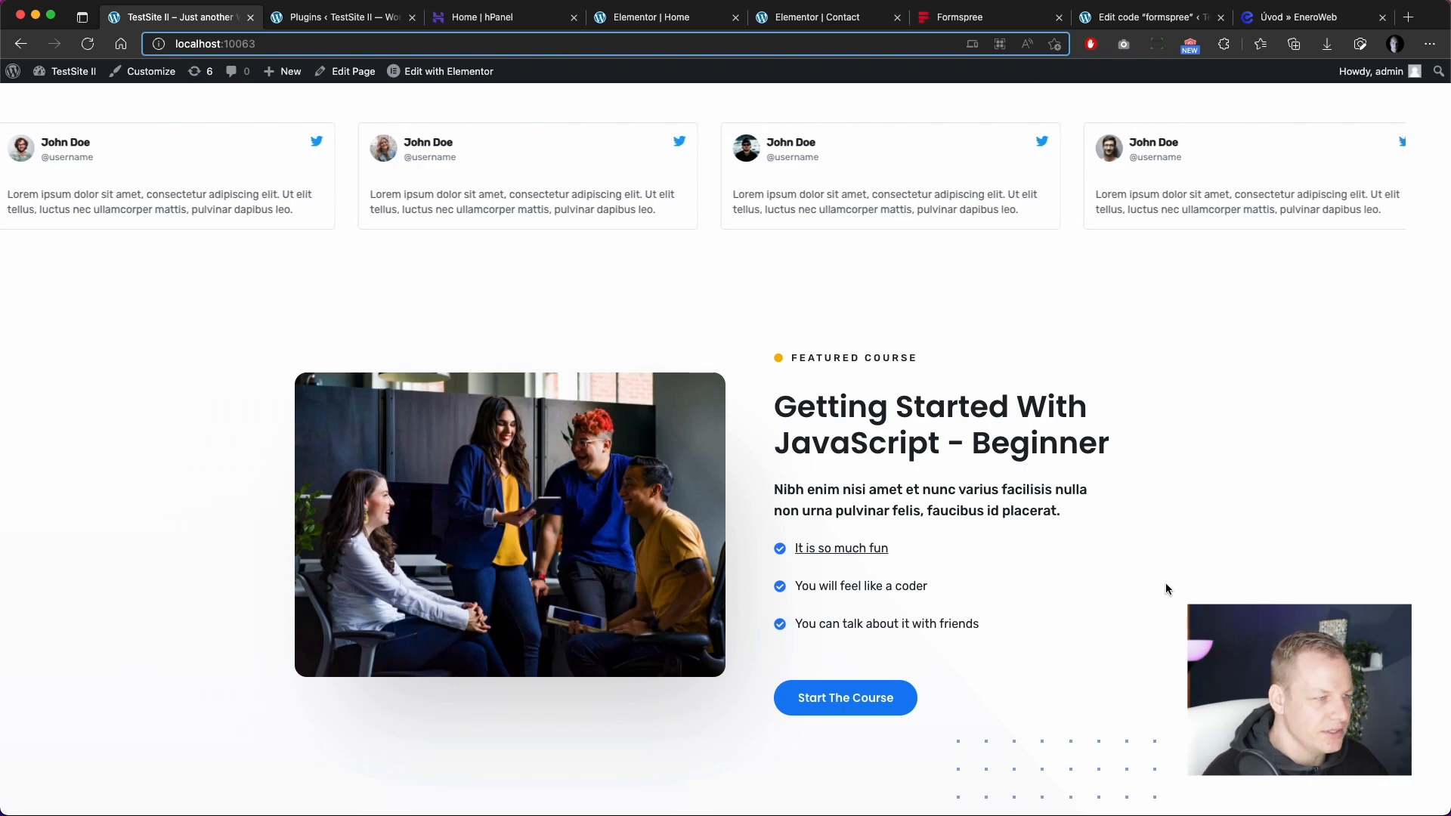
pyautogui.scroll(-4, 1229, 542)
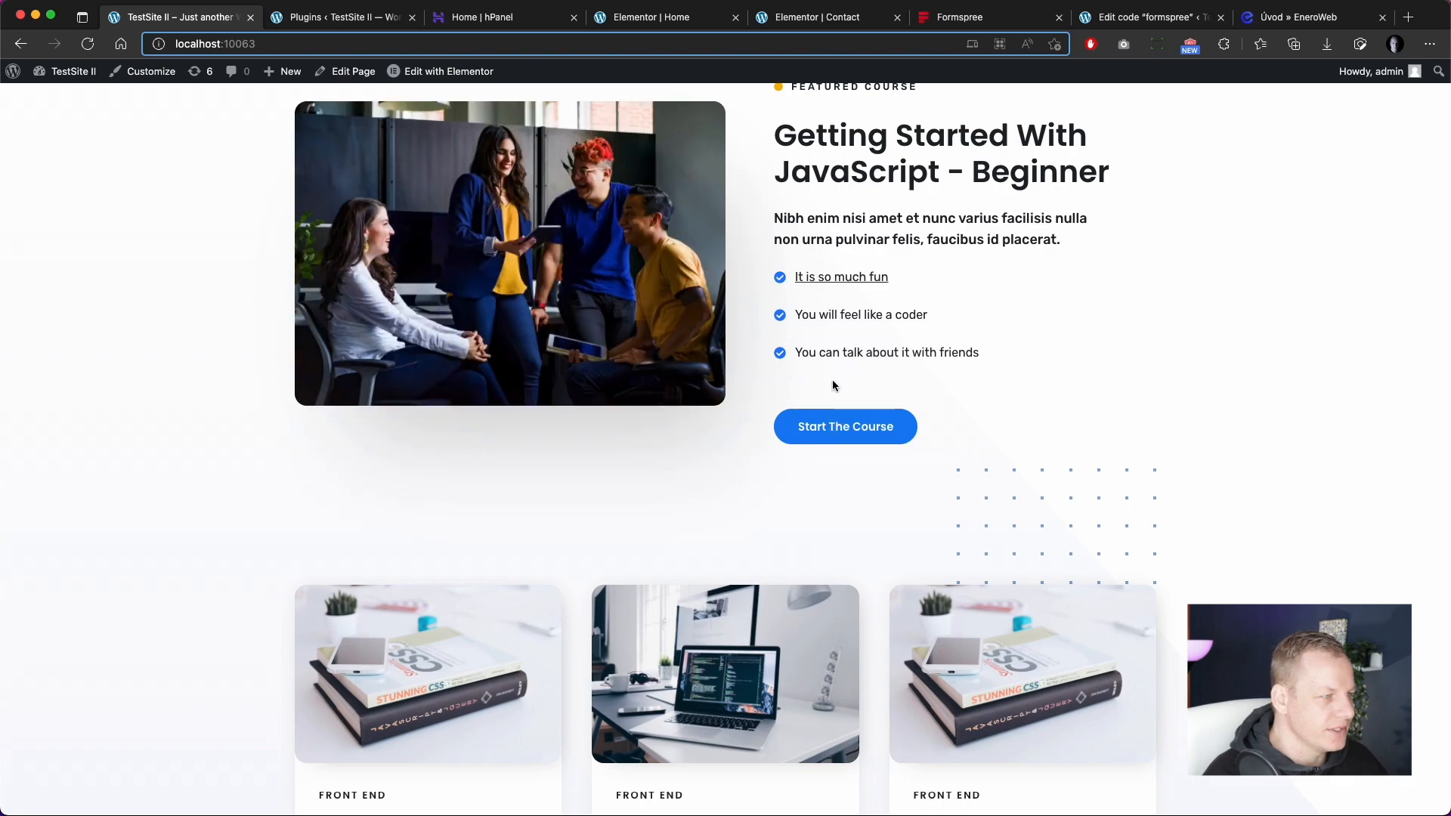
pyautogui.click(854, 425)
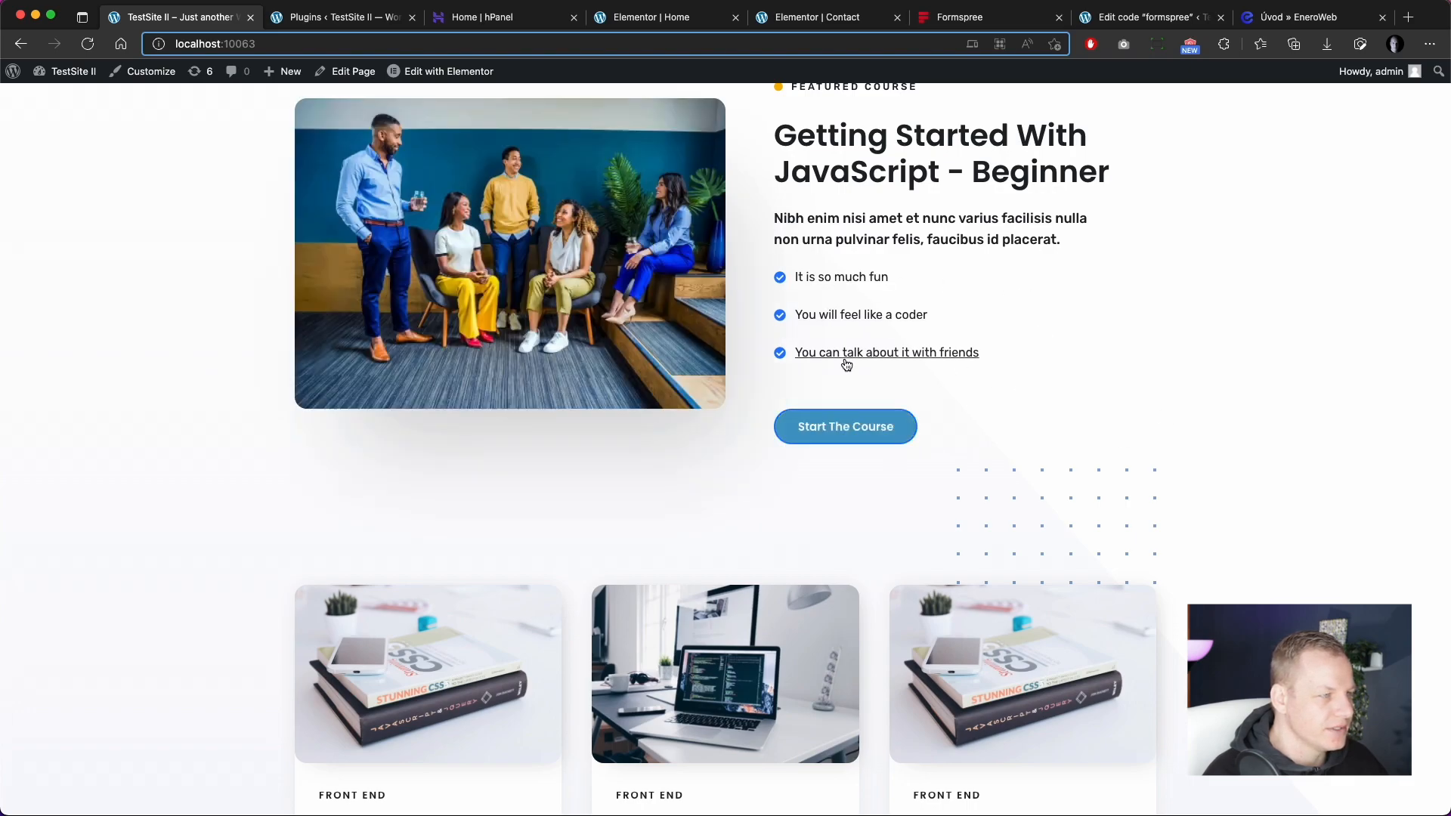
pyautogui.scroll(-5, 845, 362)
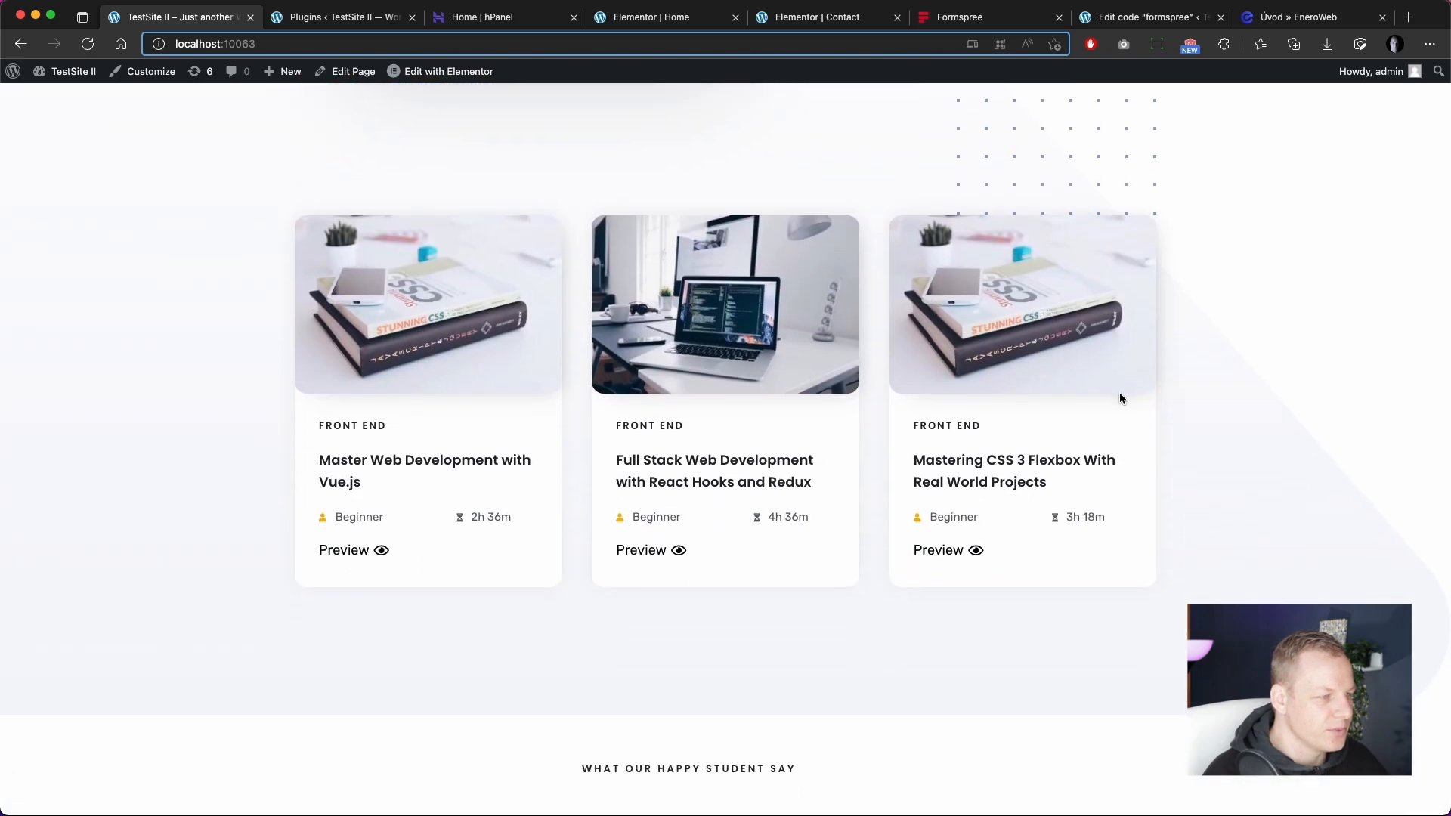
pyautogui.scroll(-5, 1120, 395)
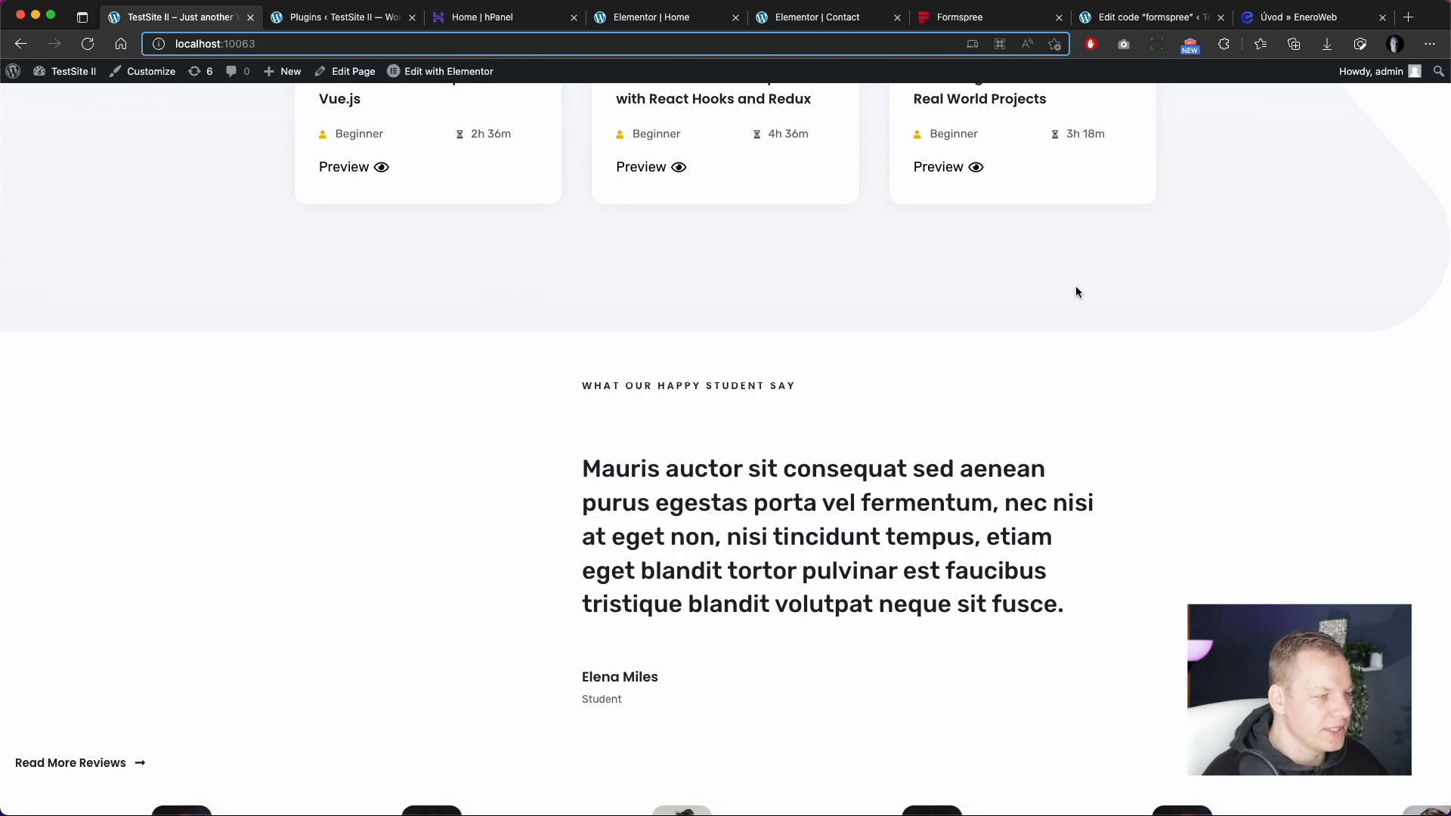
pyautogui.scroll(-4, 1043, 360)
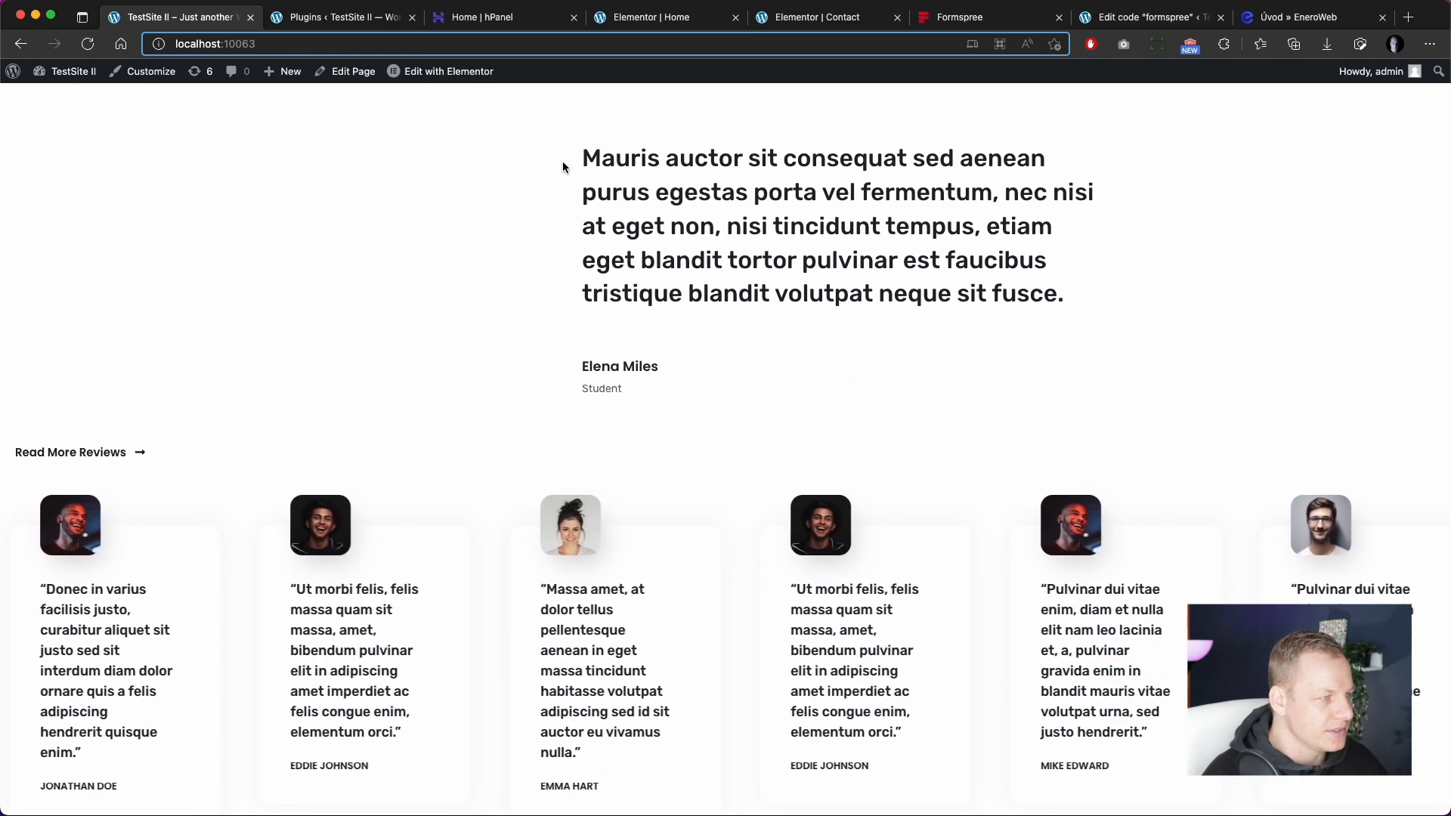
pyautogui.scroll(-1, 898, 538)
pyautogui.scroll(-7, 898, 538)
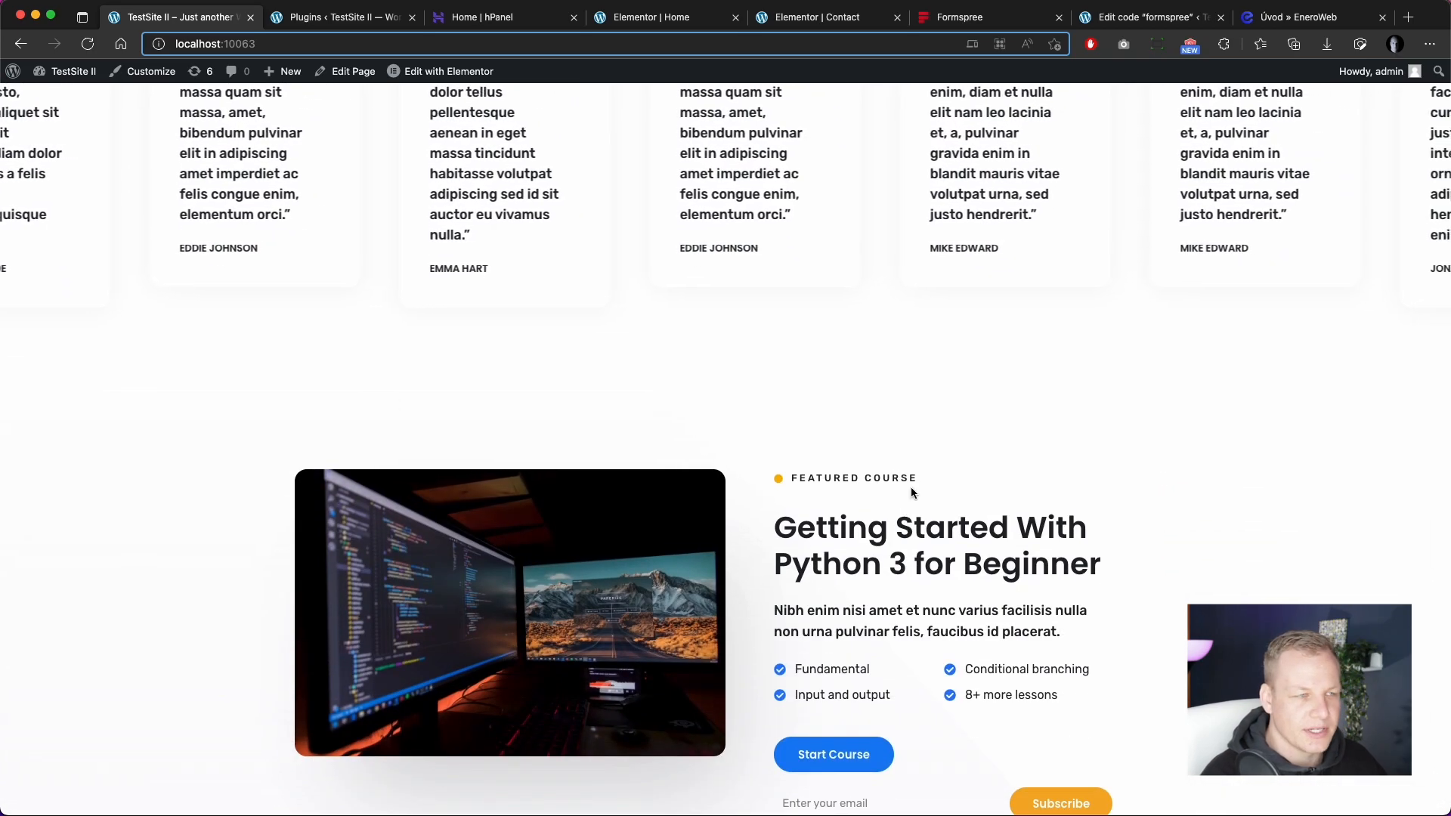
pyautogui.scroll(18, 893, 355)
pyautogui.scroll(10, 742, 368)
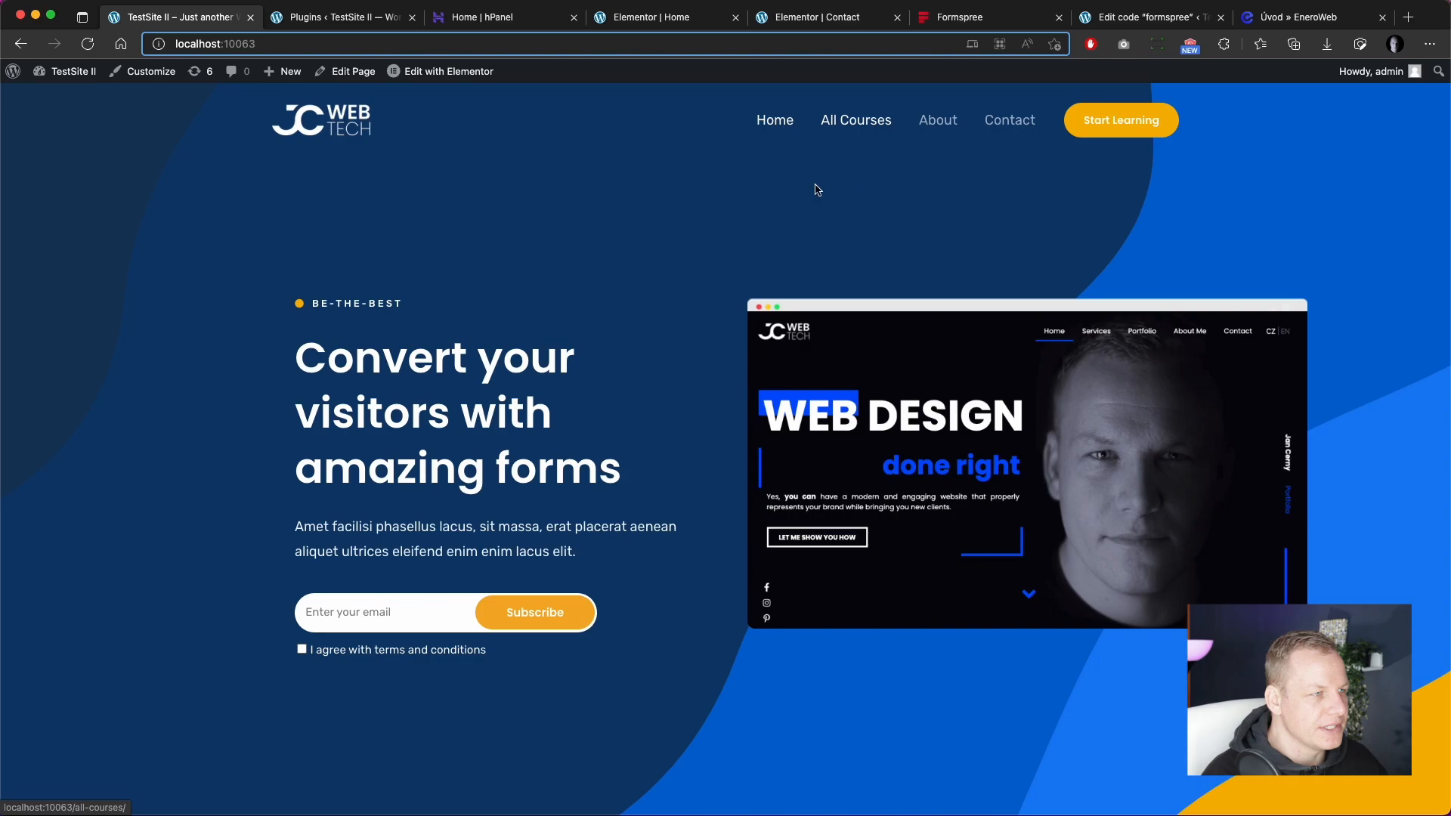
# Step: Examine the site's All Courses page, the full home page down to its footer, and the Contact page
pyautogui.click(856, 128)
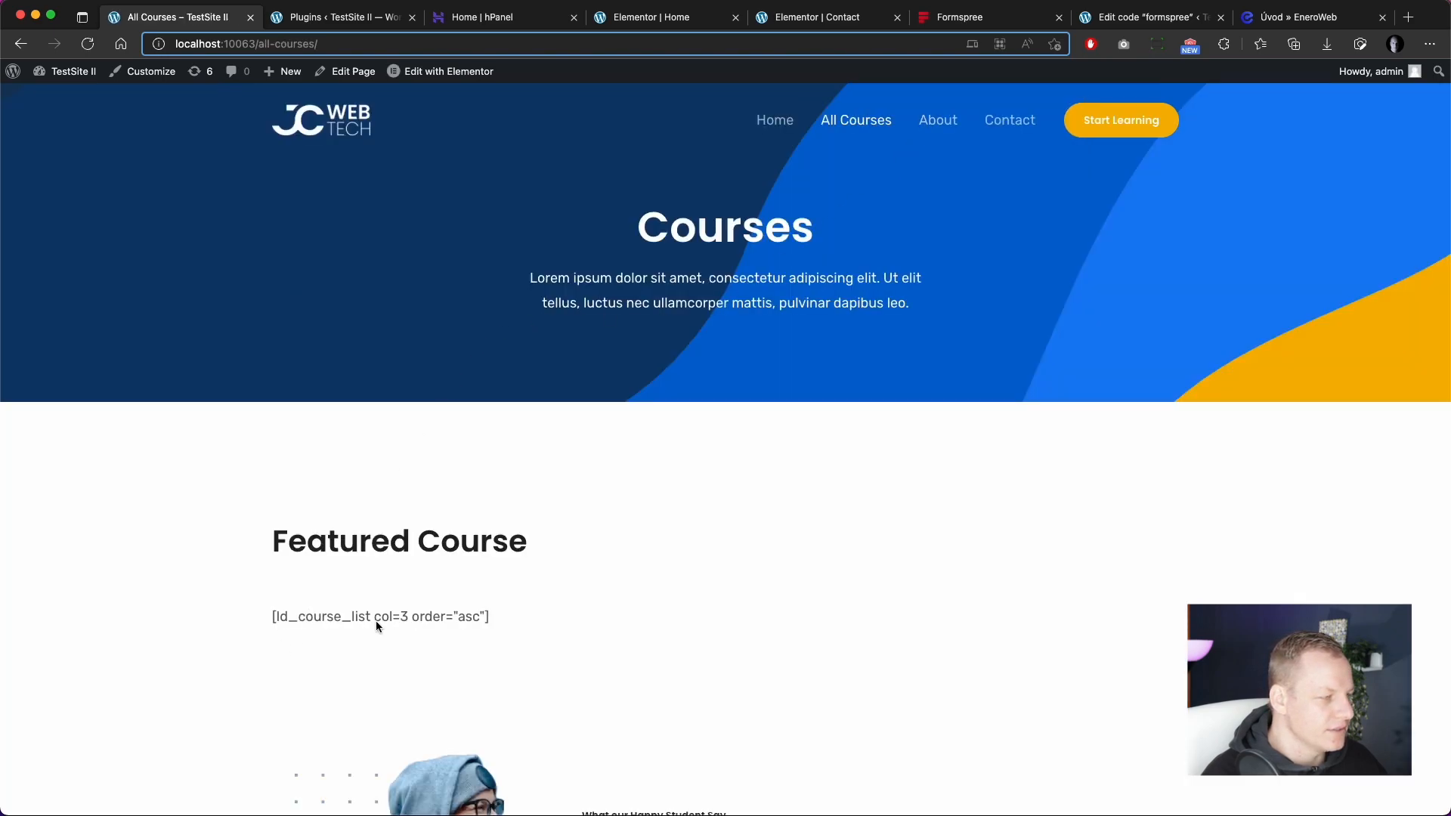
pyautogui.click(778, 130)
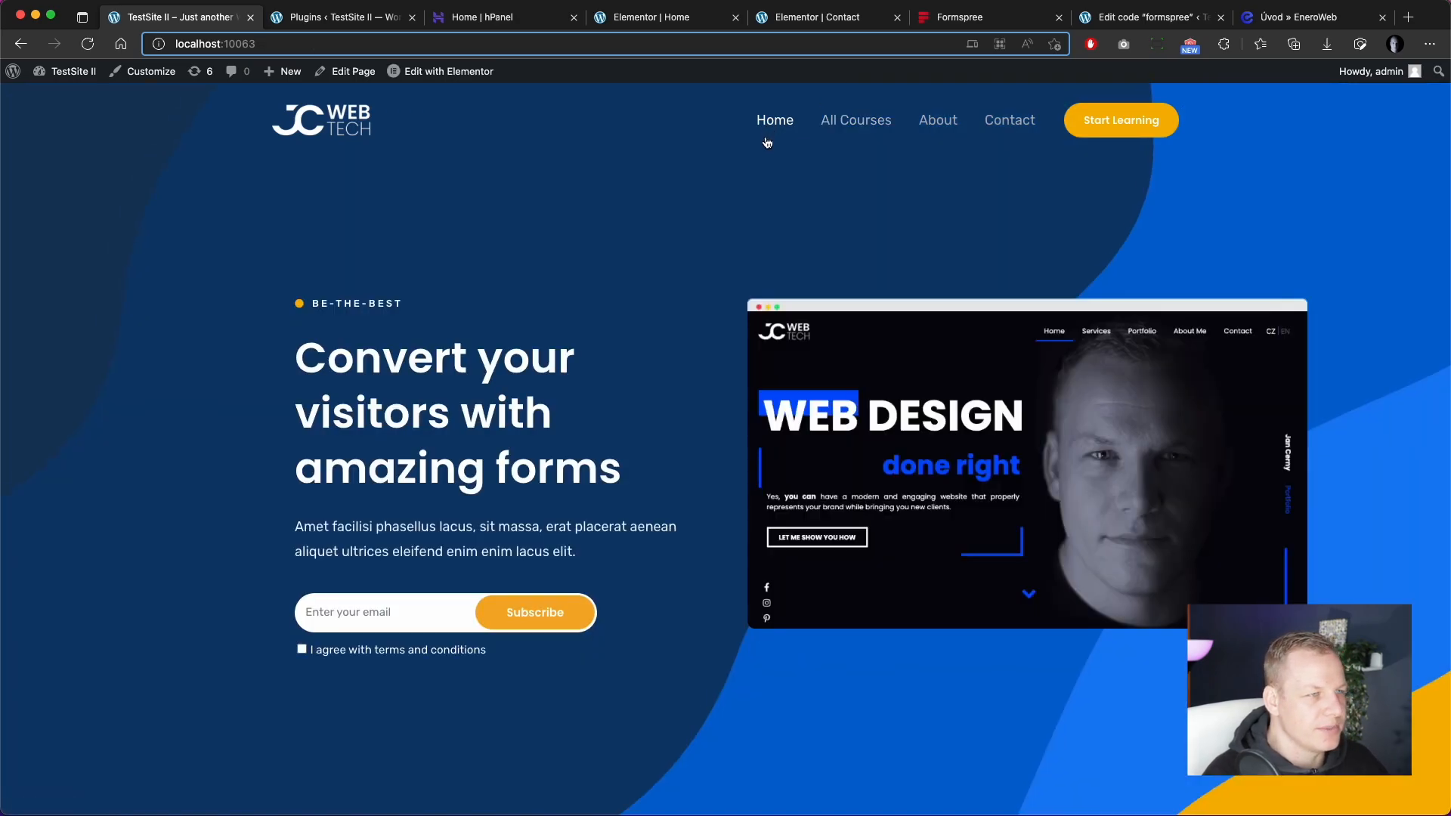
pyautogui.scroll(-15, 705, 449)
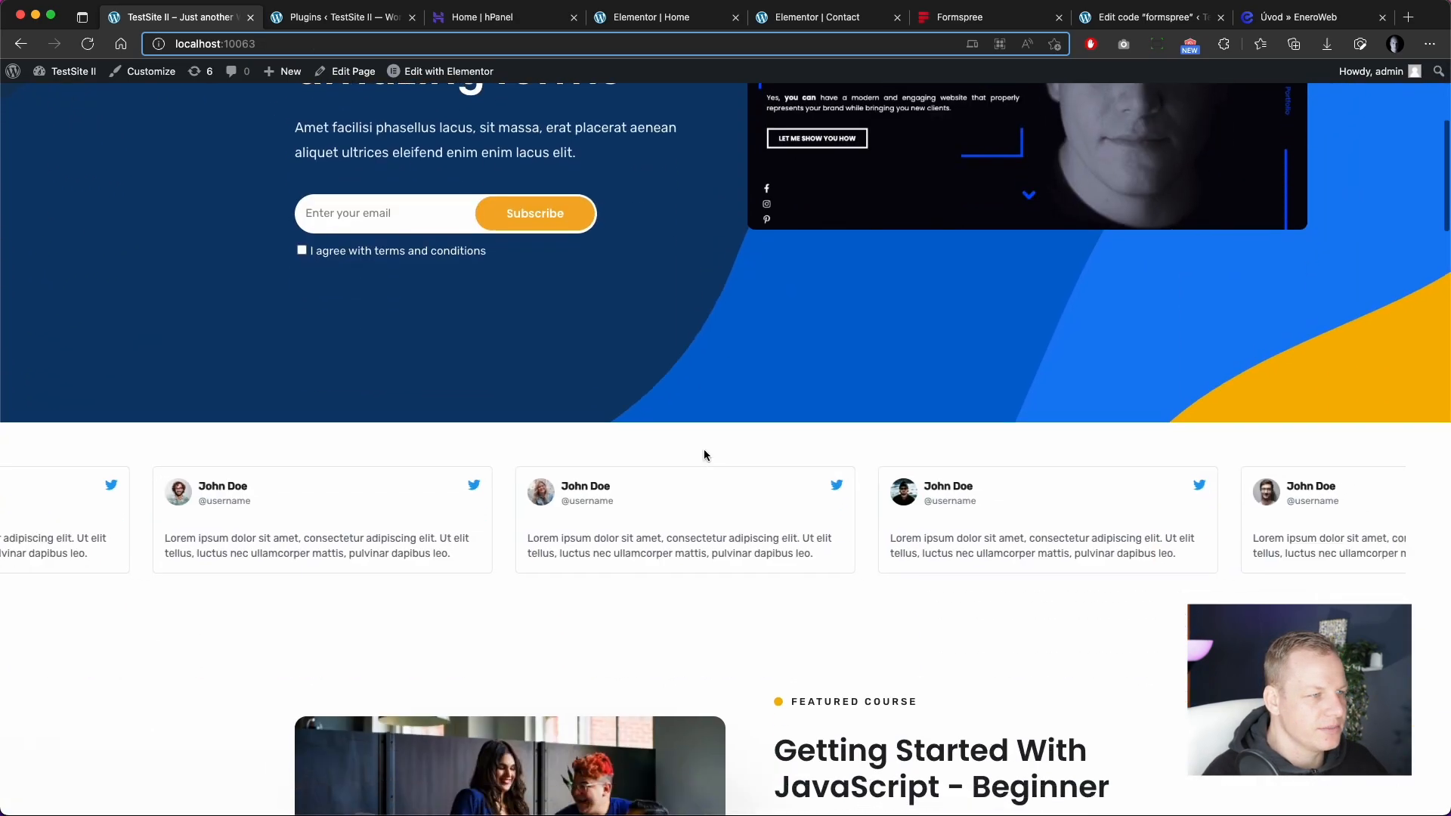
pyautogui.scroll(-9, 726, 485)
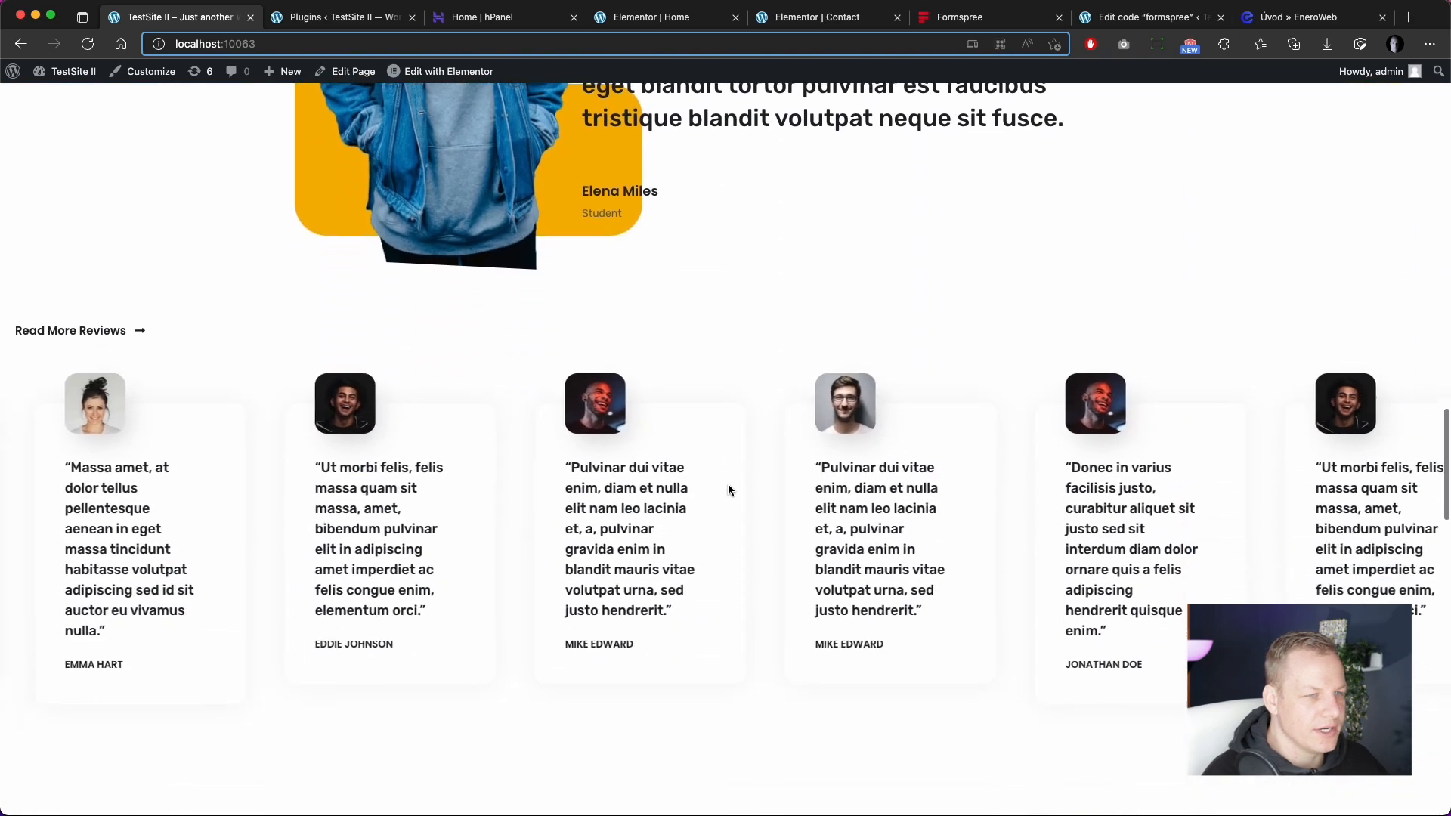
pyautogui.scroll(-1, 717, 476)
pyautogui.scroll(-5, 710, 489)
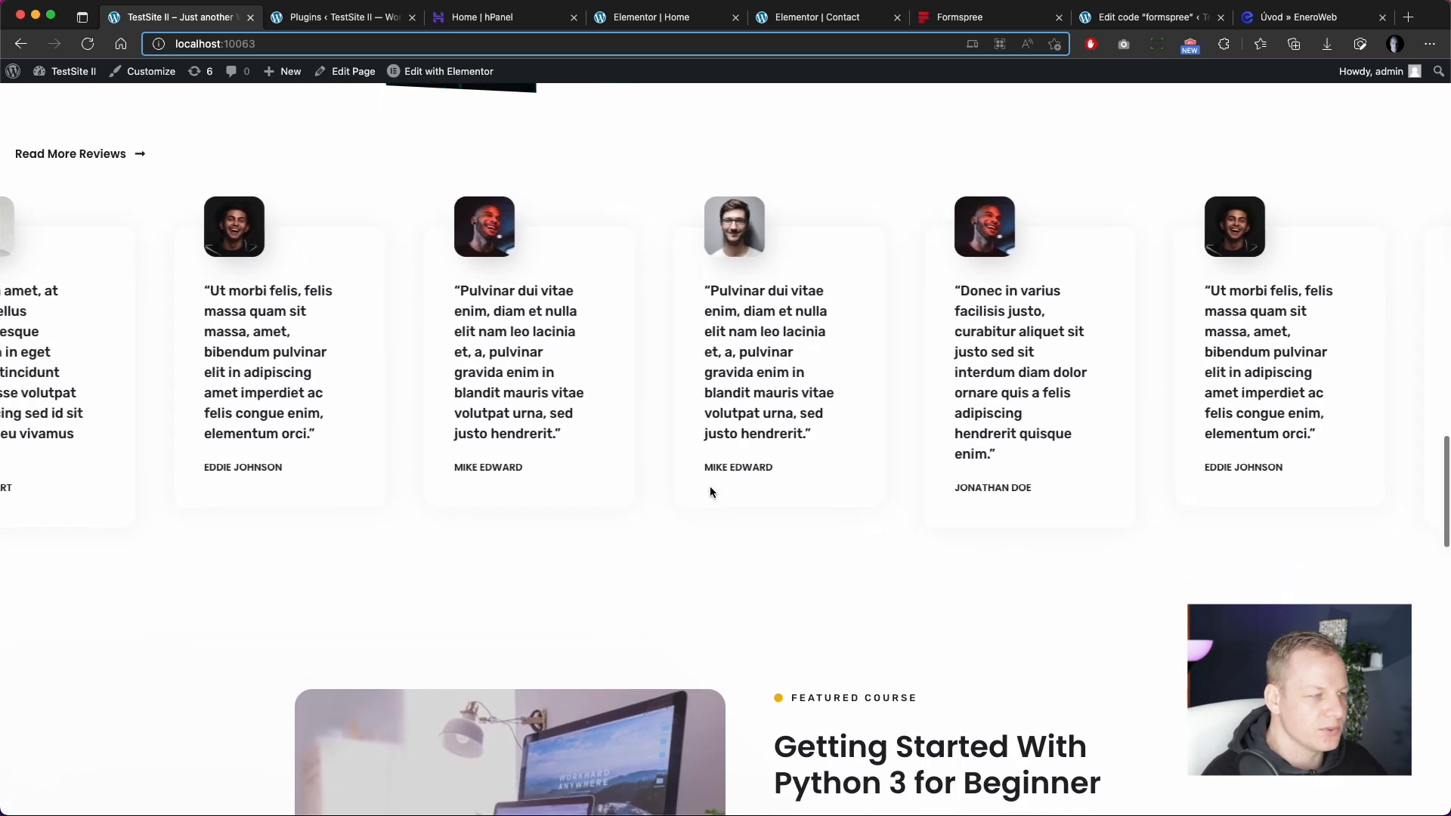
pyautogui.scroll(-10, 712, 492)
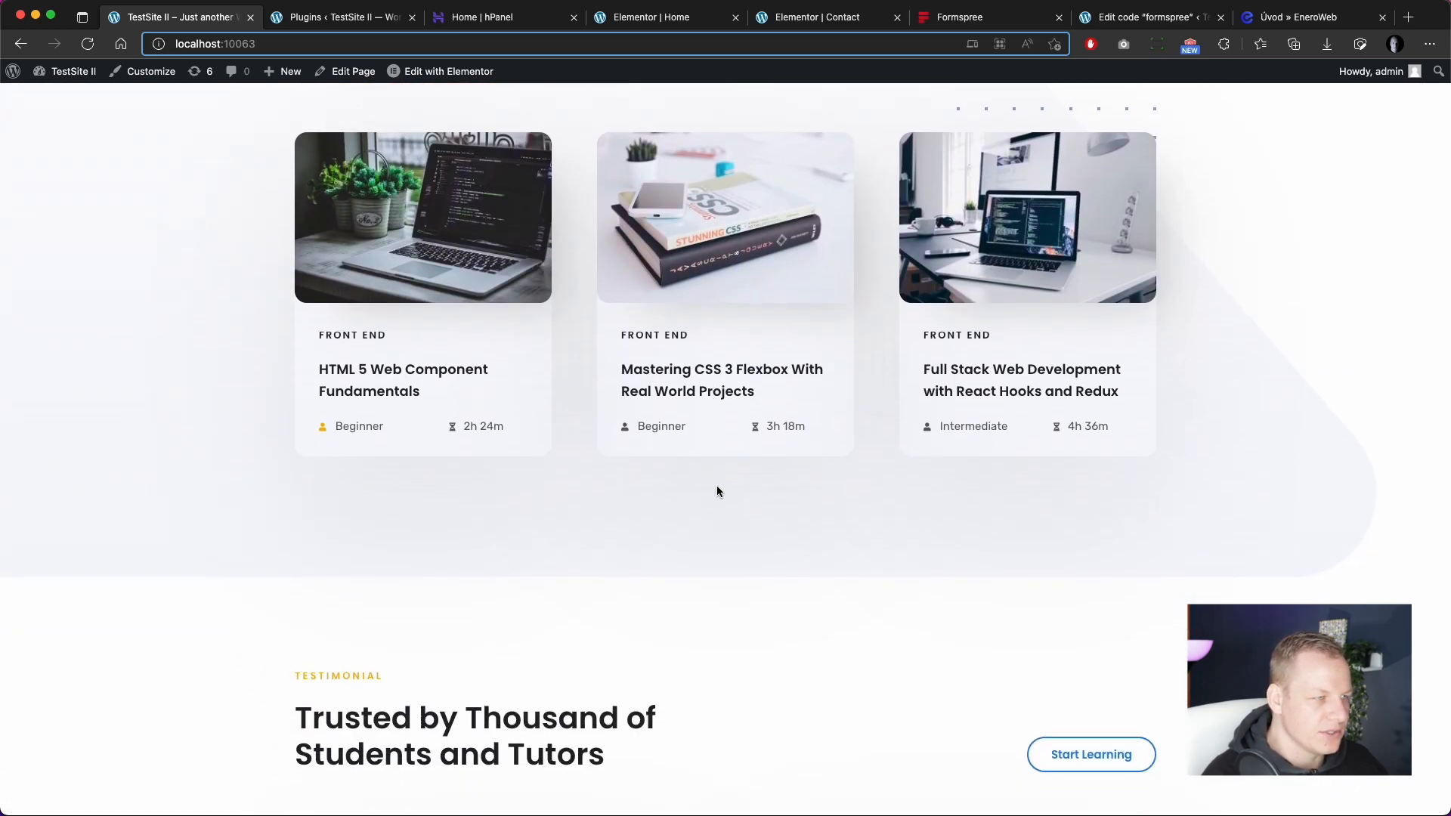
pyautogui.scroll(-5, 716, 490)
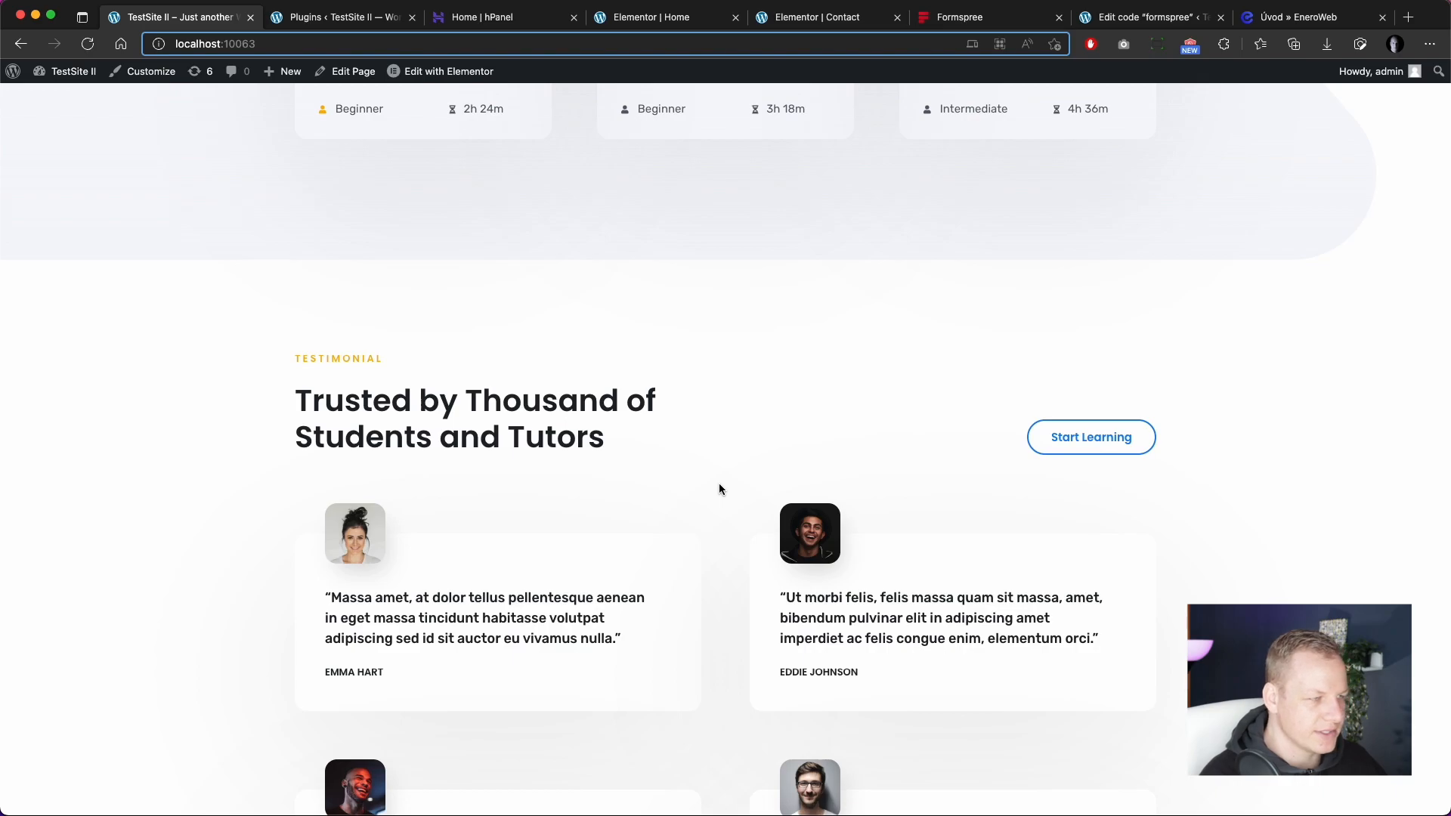
pyautogui.scroll(-7, 740, 458)
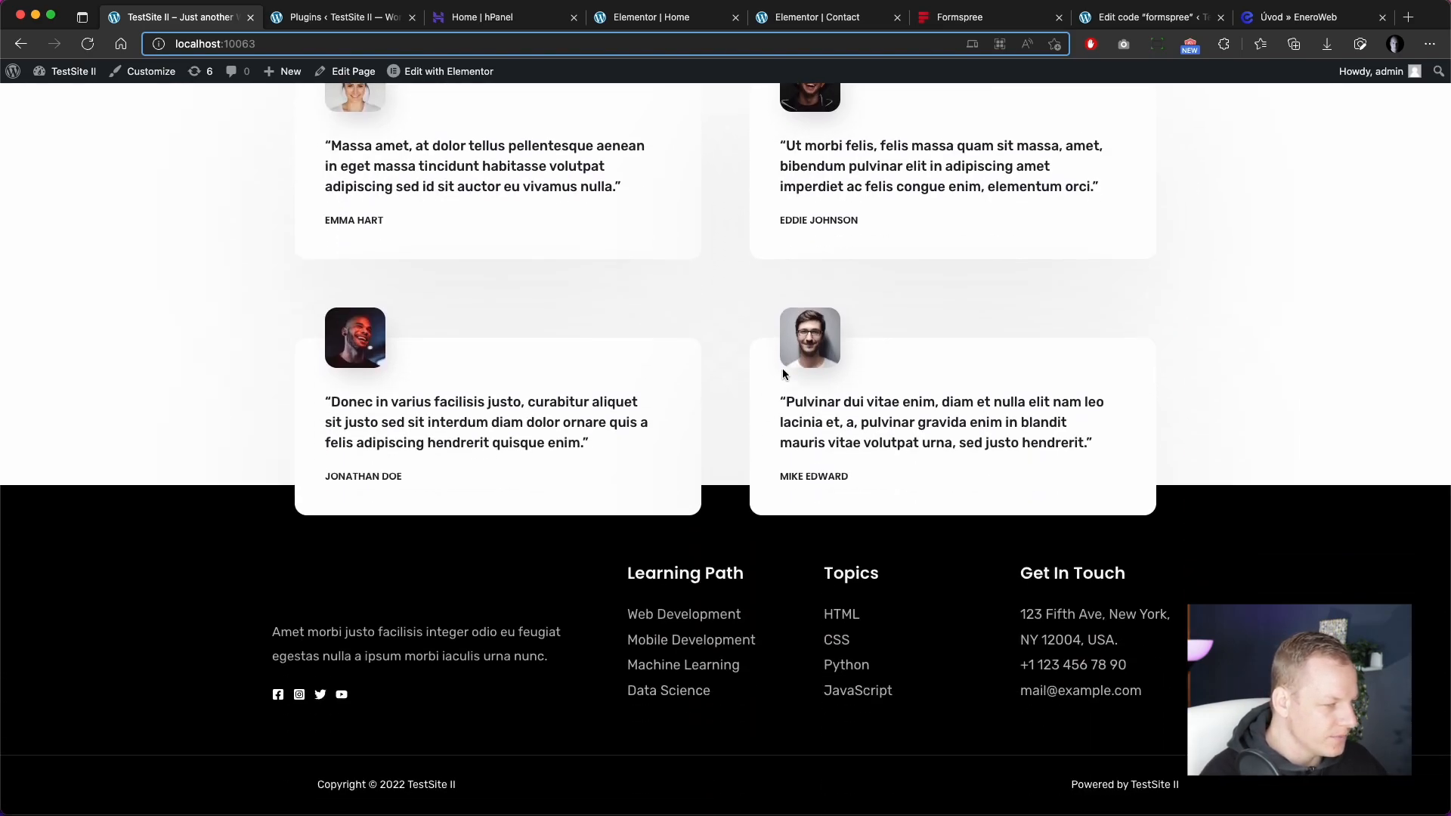
pyautogui.scroll(20, 783, 370)
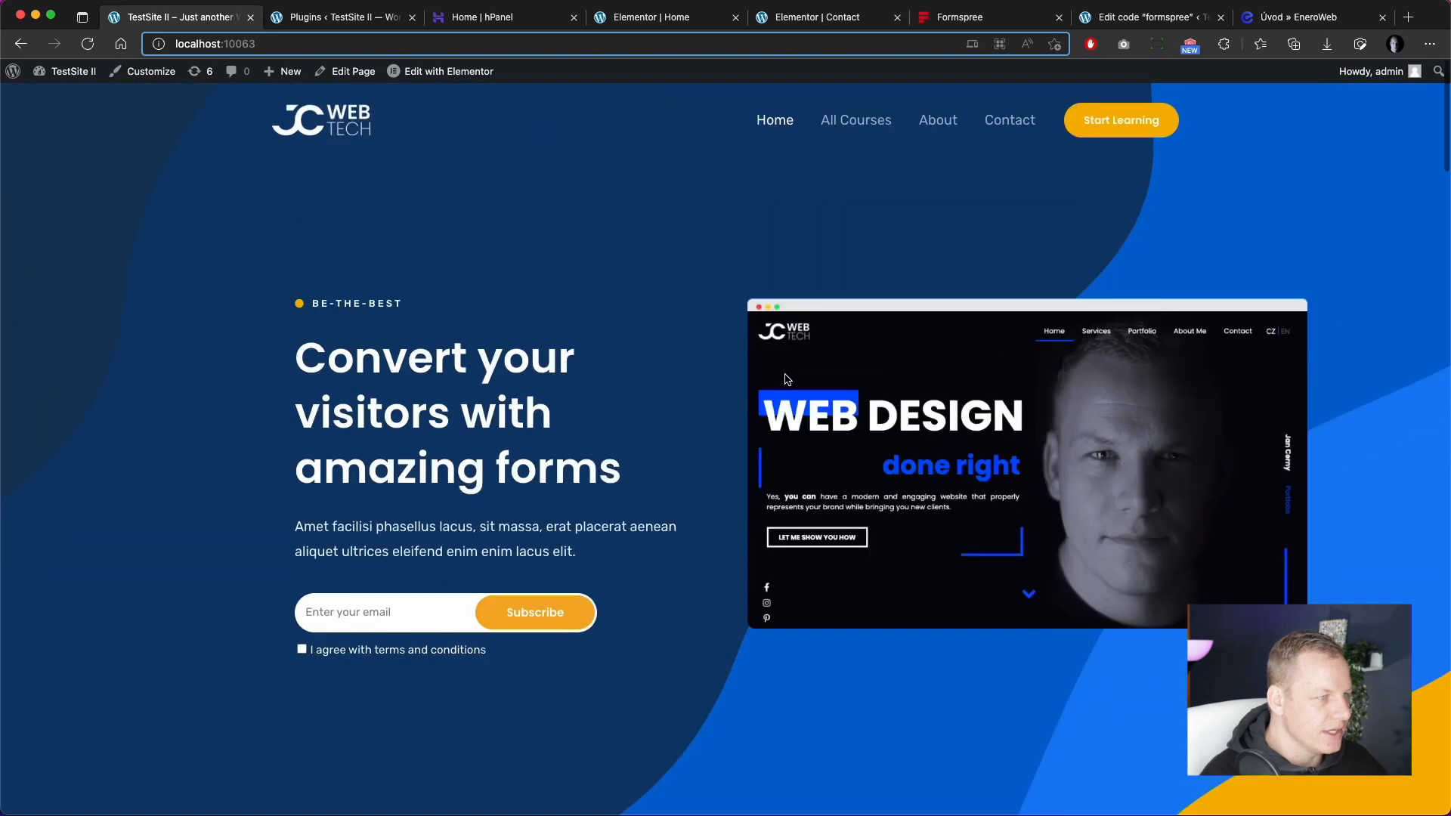
pyautogui.click(1008, 125)
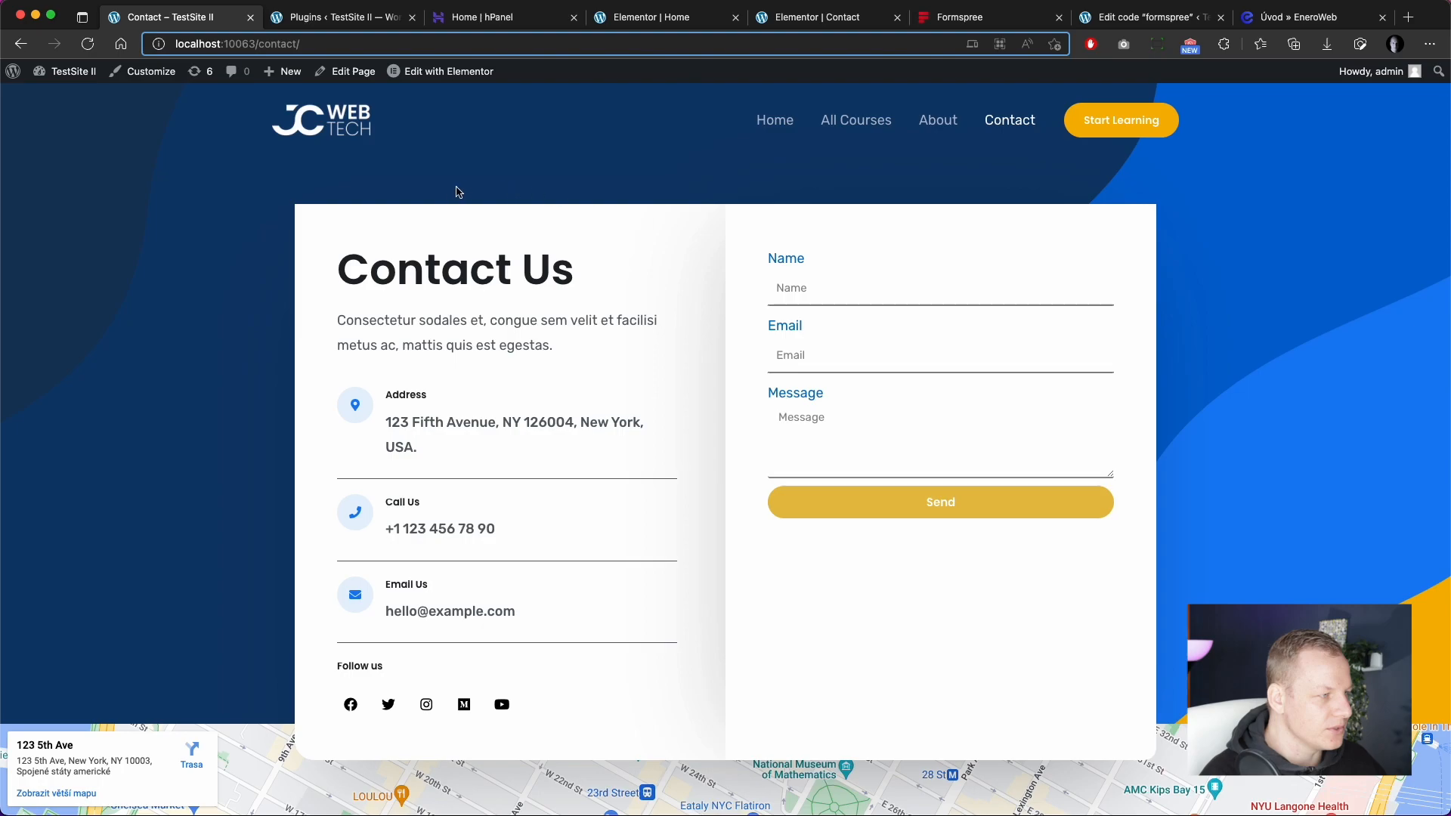
# Step: Open the Simply Static diagnostics in the WordPress admin and review its checks, plugin list and debugging options
pyautogui.click(332, 17)
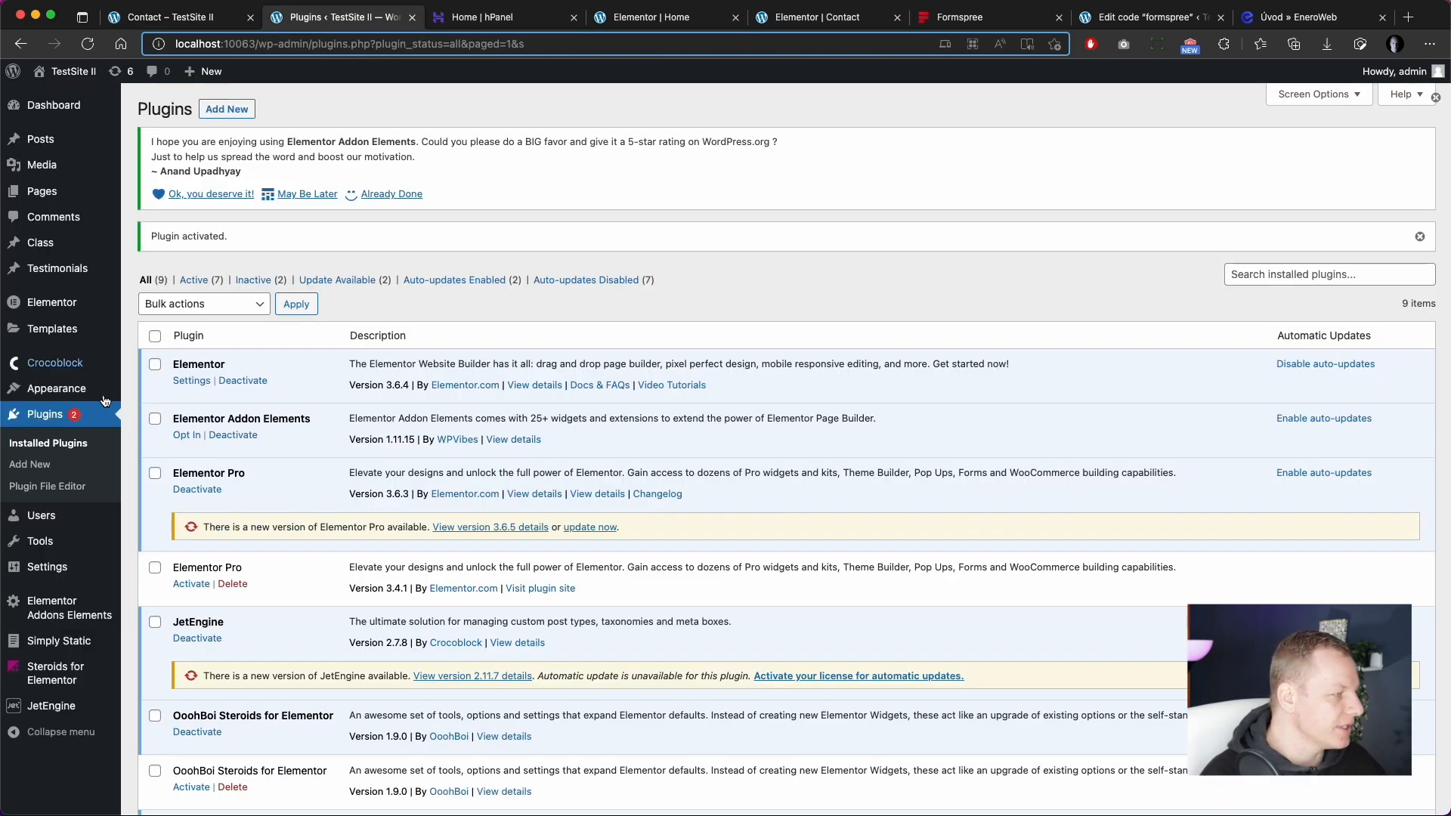
pyautogui.moveTo(64, 648)
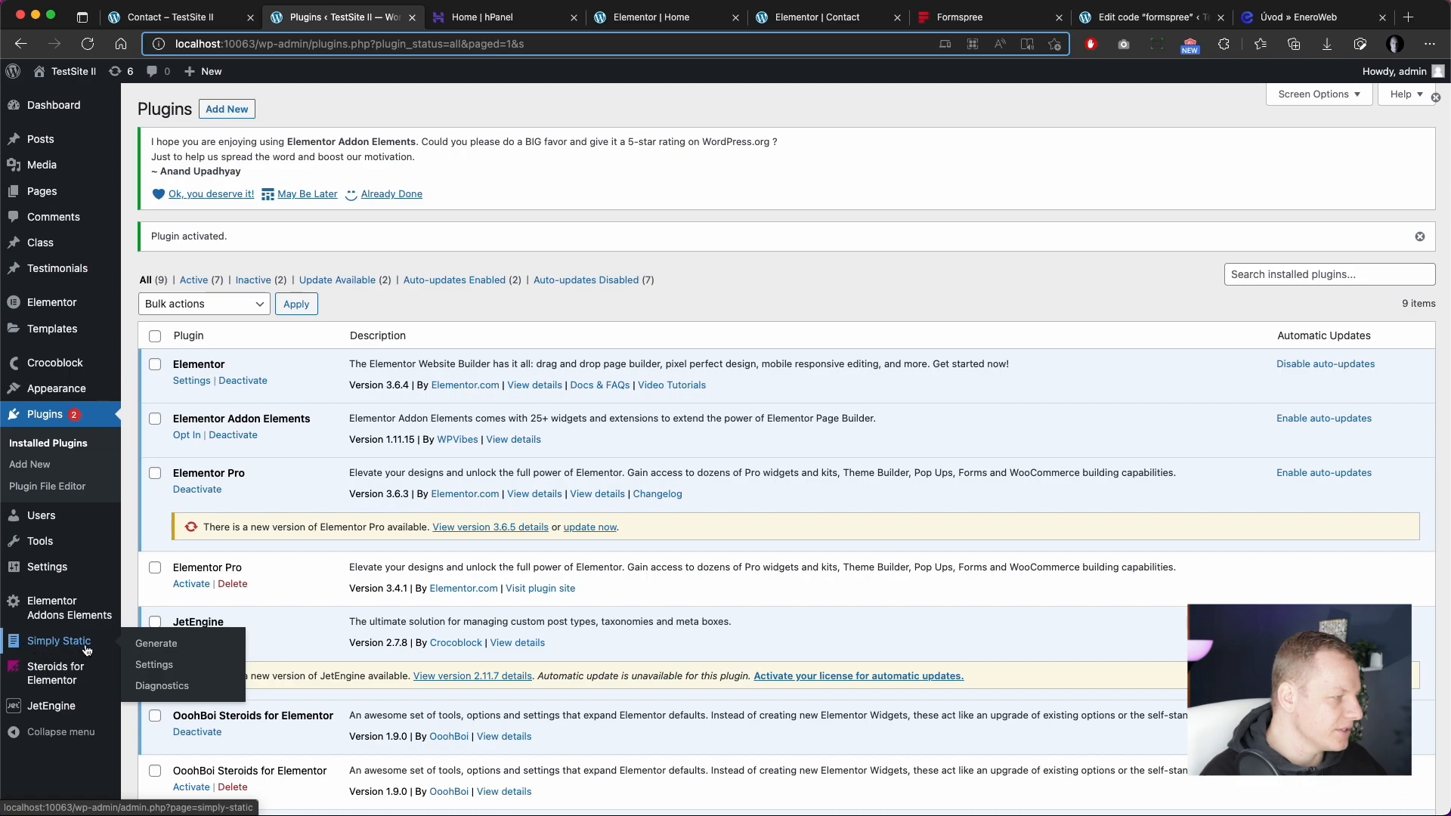
pyautogui.click(170, 666)
pyautogui.click(41, 642)
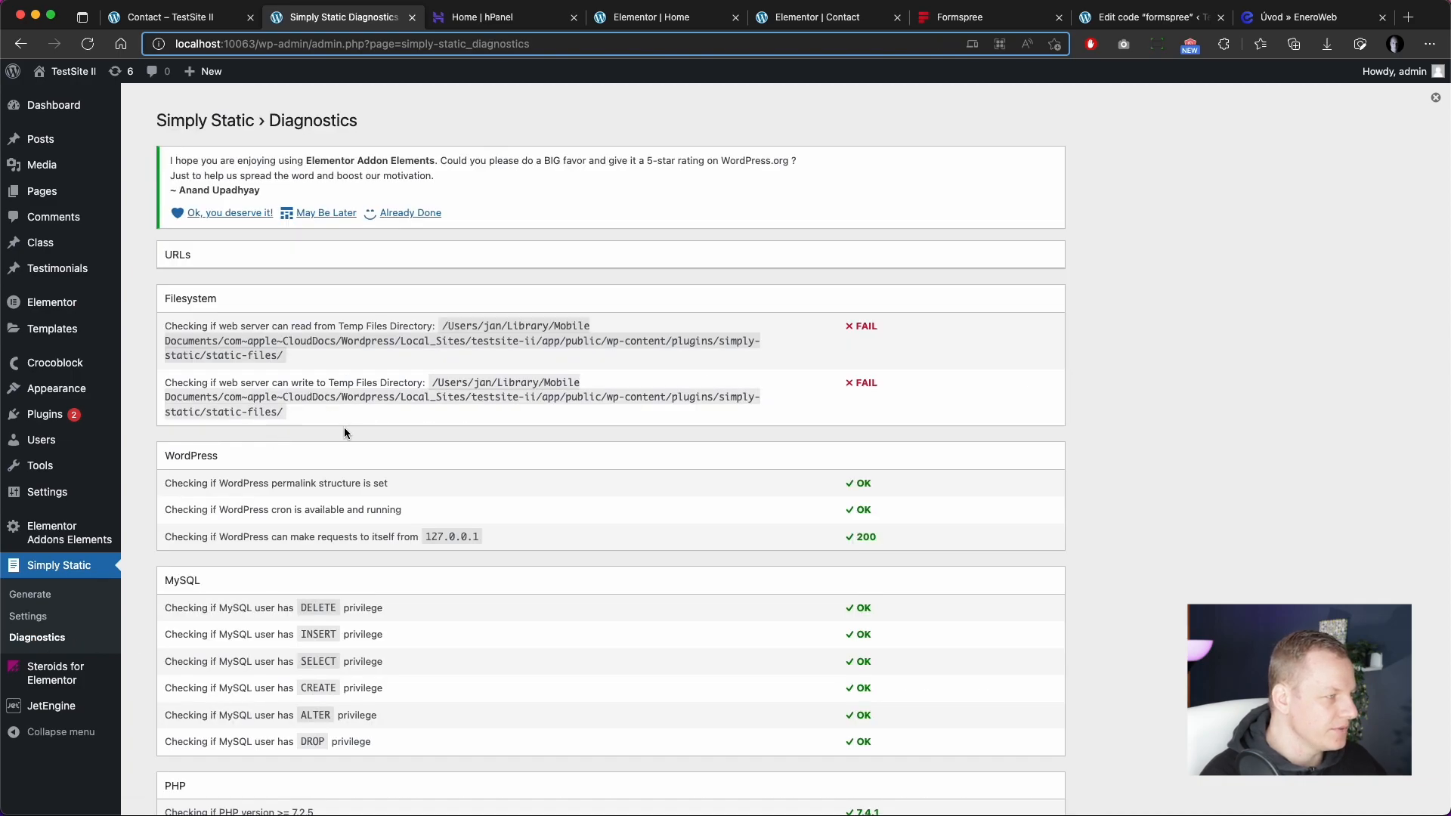
pyautogui.scroll(-5, 344, 429)
pyautogui.scroll(3, 346, 431)
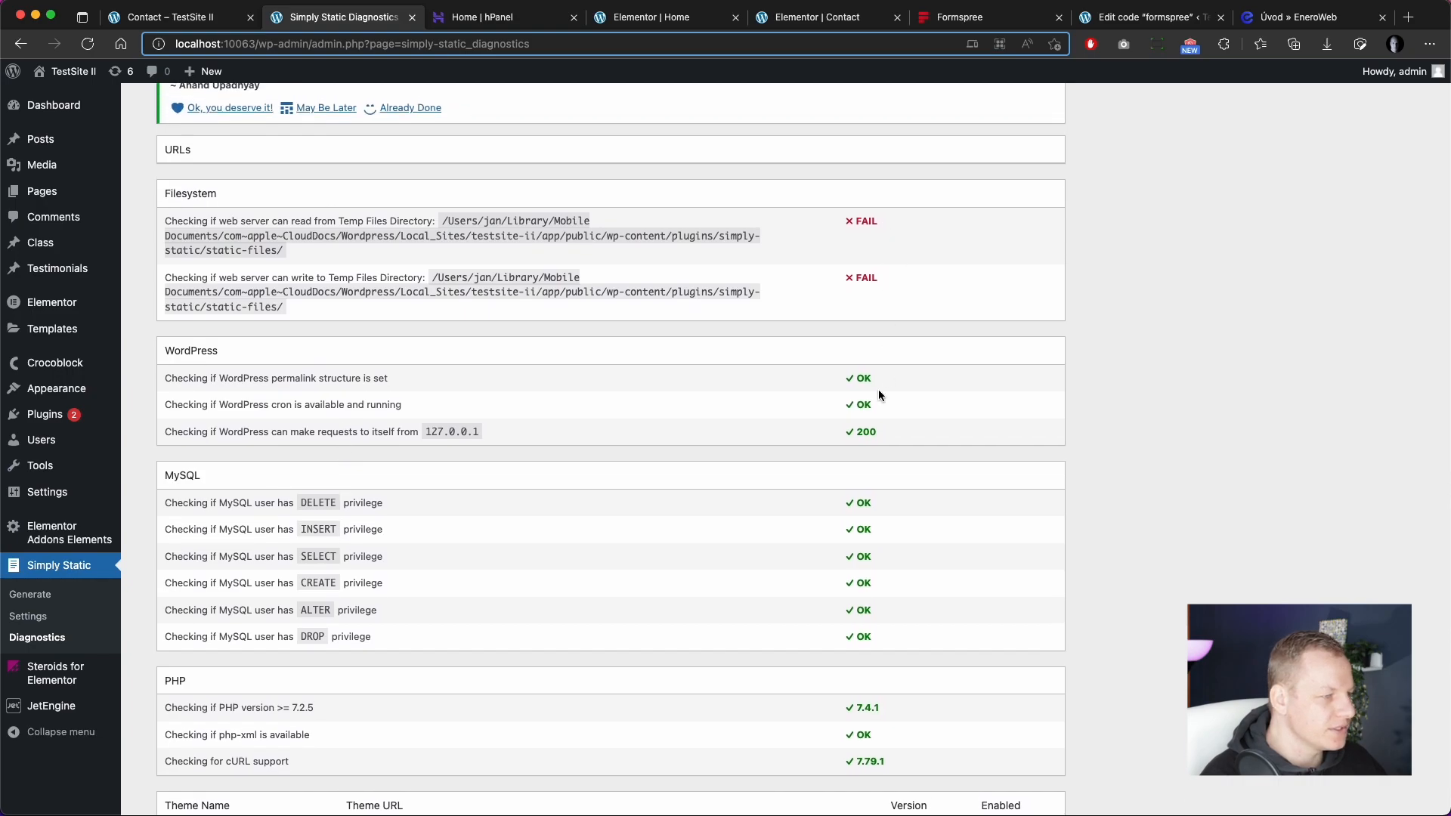
pyautogui.scroll(-10, 823, 547)
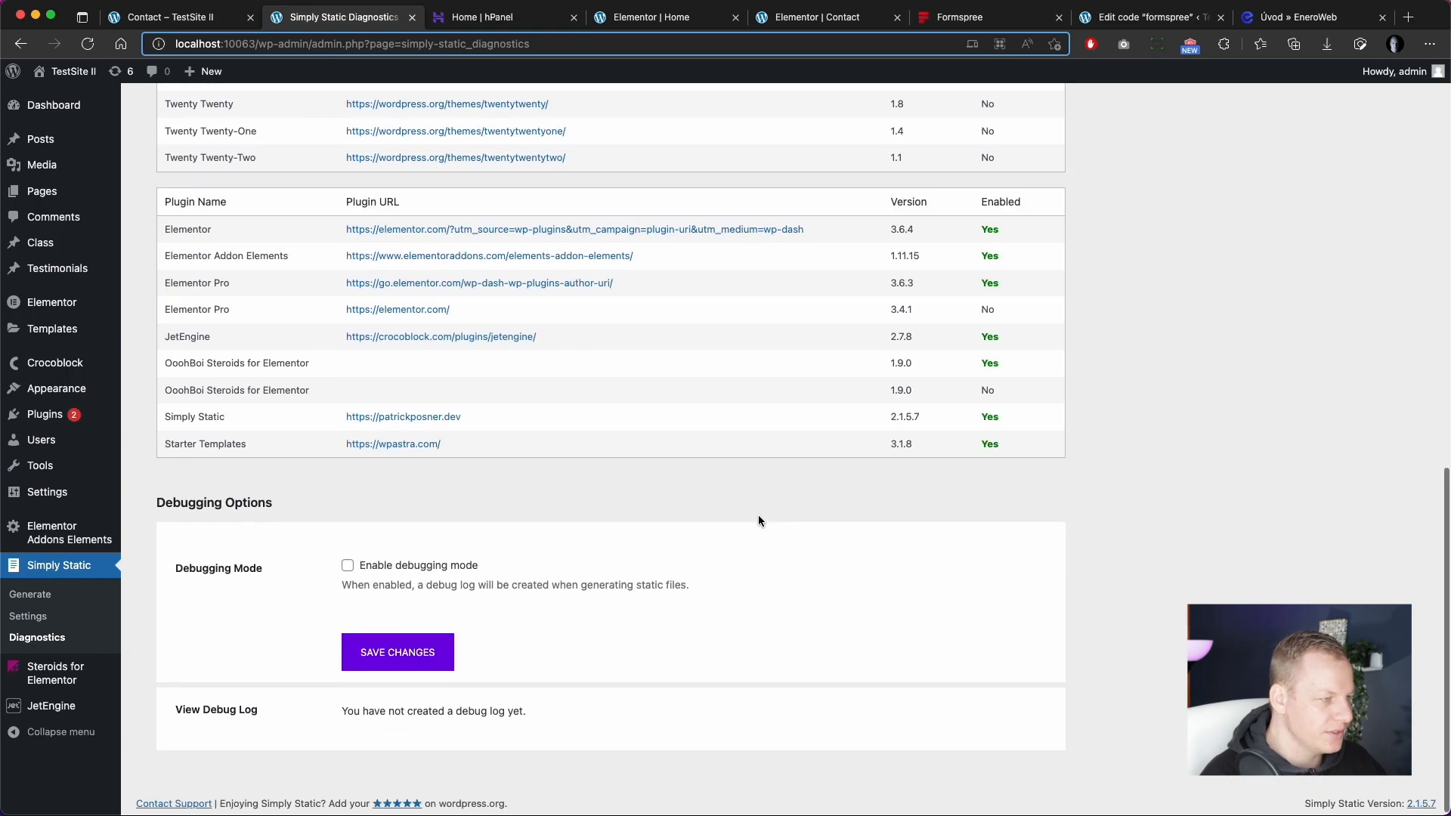
pyautogui.scroll(15, 758, 515)
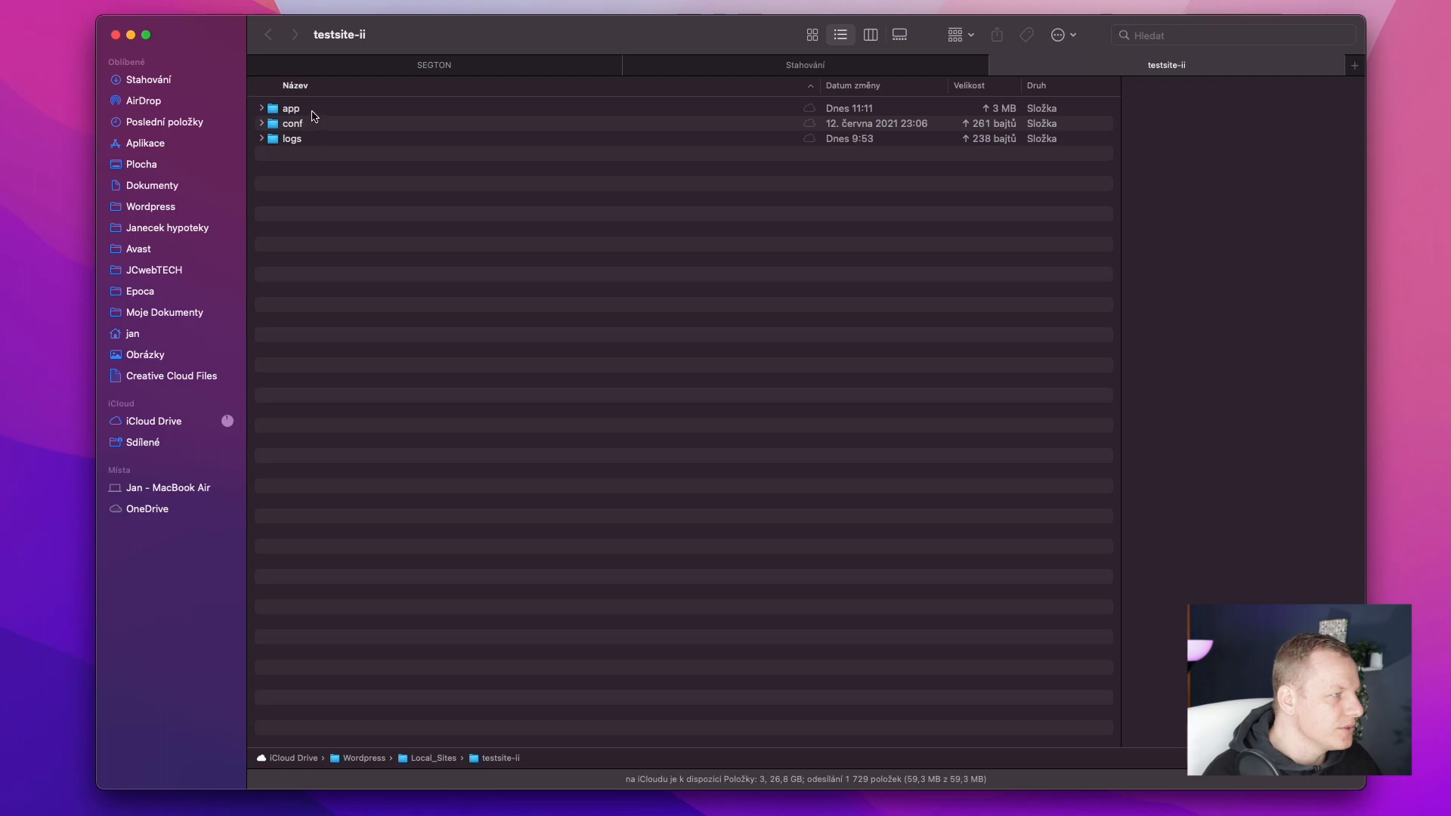
# Step: In Finder, open testsite-ii's app/public/wp-content/plugins/simply-static folder and check it against the temp files path in the Simply Static diagnostics
pyautogui.doubleClick(314, 109)
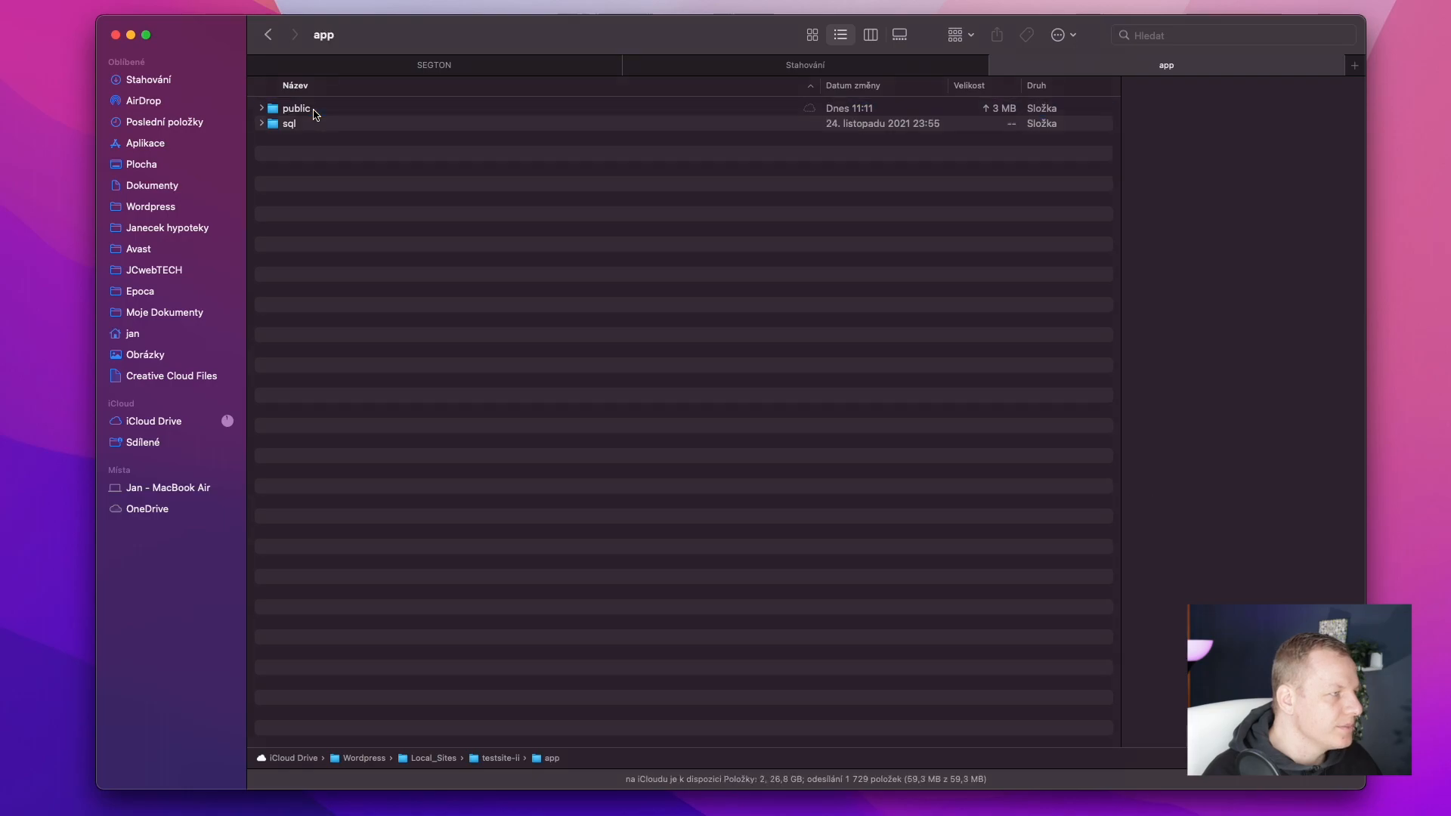
pyautogui.doubleClick(296, 109)
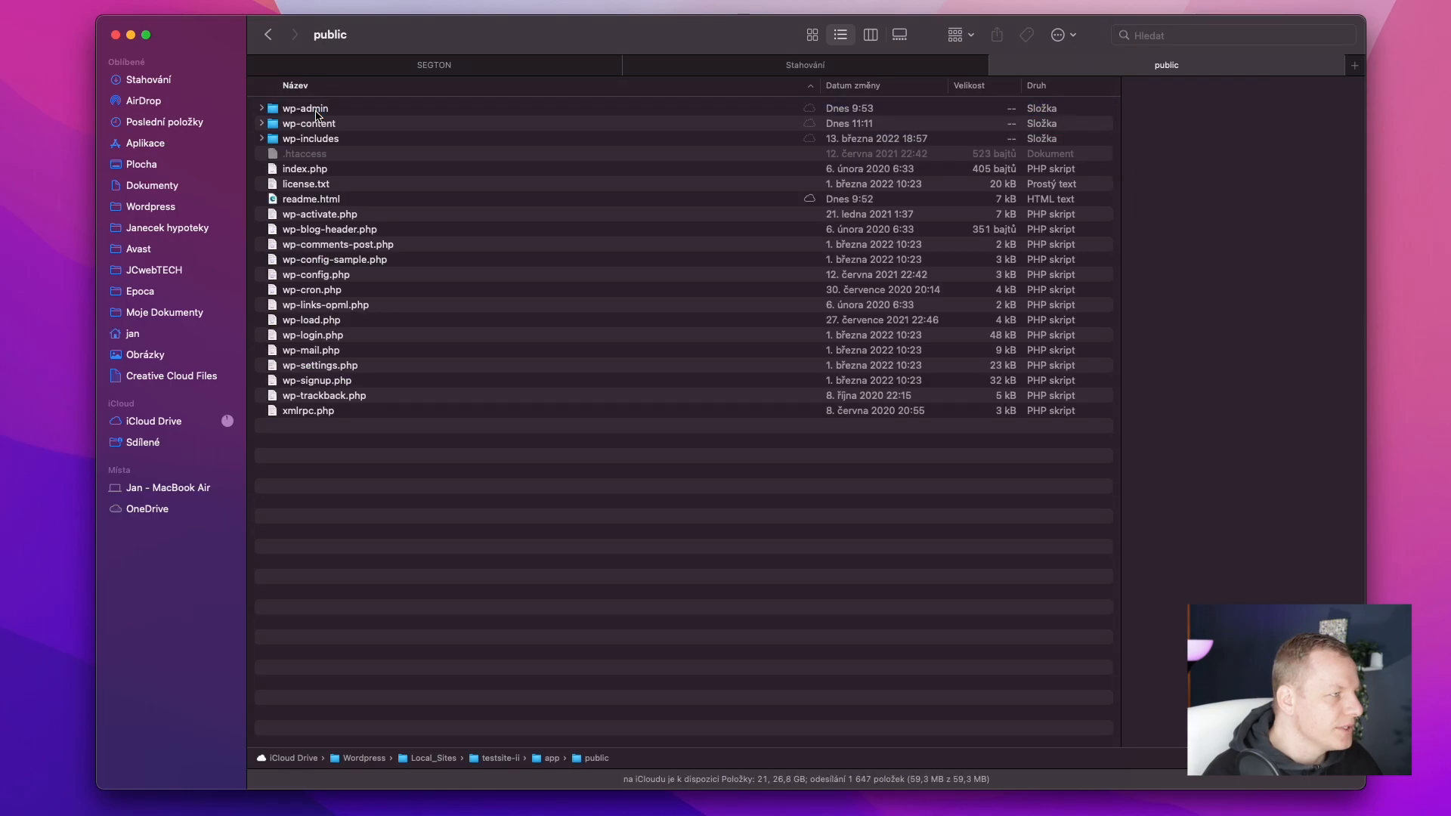
pyautogui.doubleClick(317, 124)
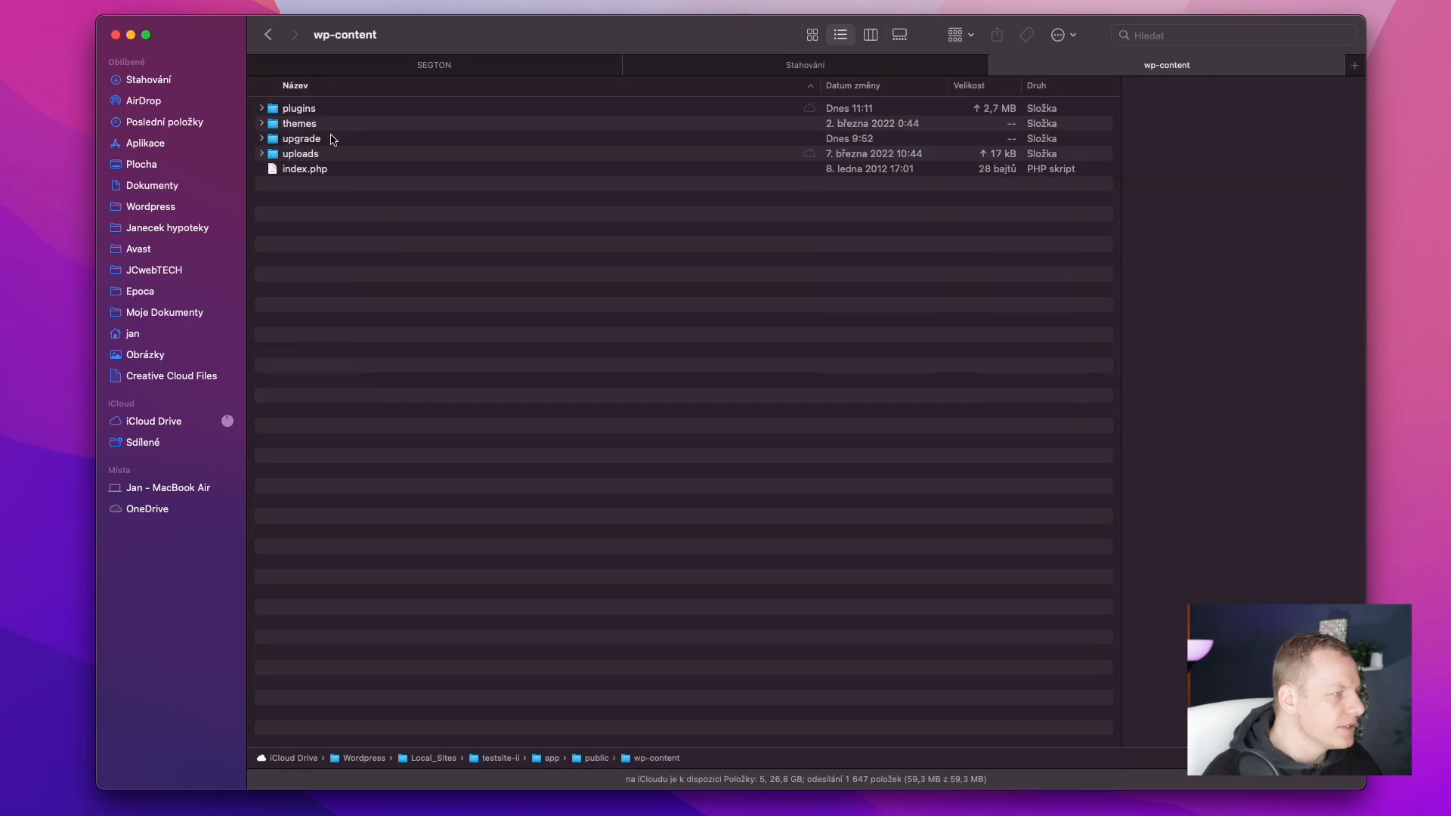
pyautogui.doubleClick(335, 111)
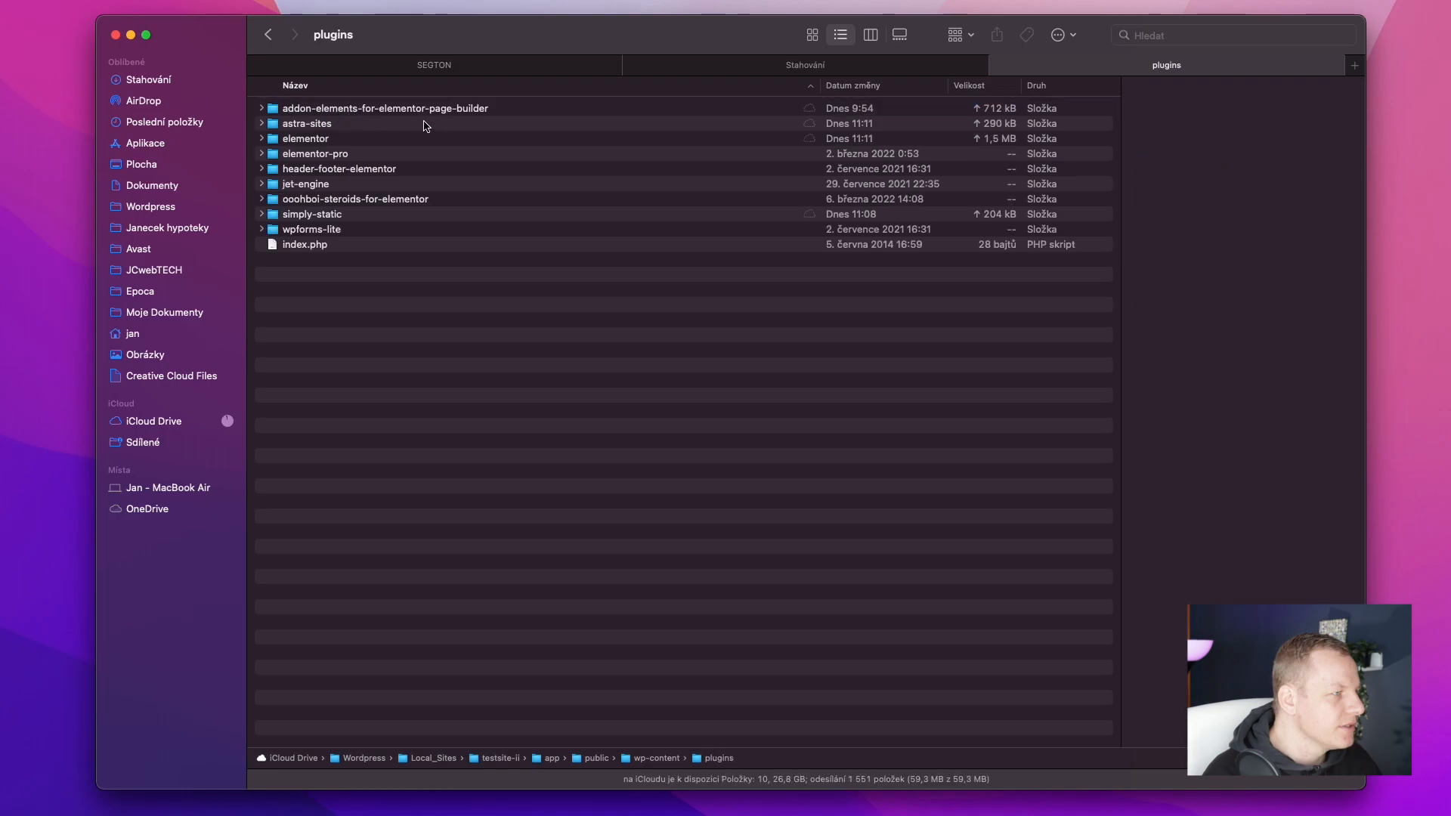
pyautogui.doubleClick(344, 215)
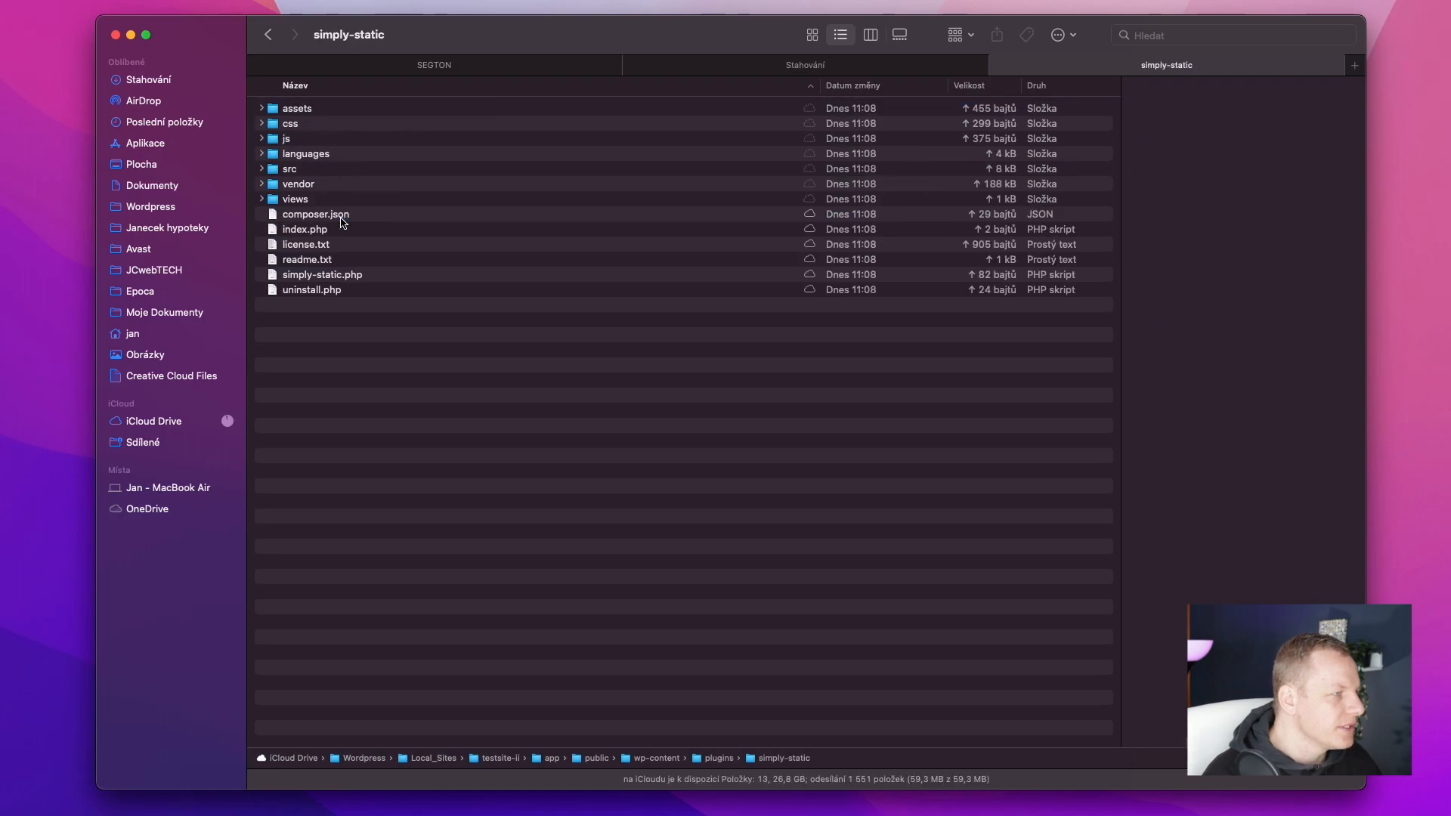
pyautogui.hotkey('ctrl', 'Right')
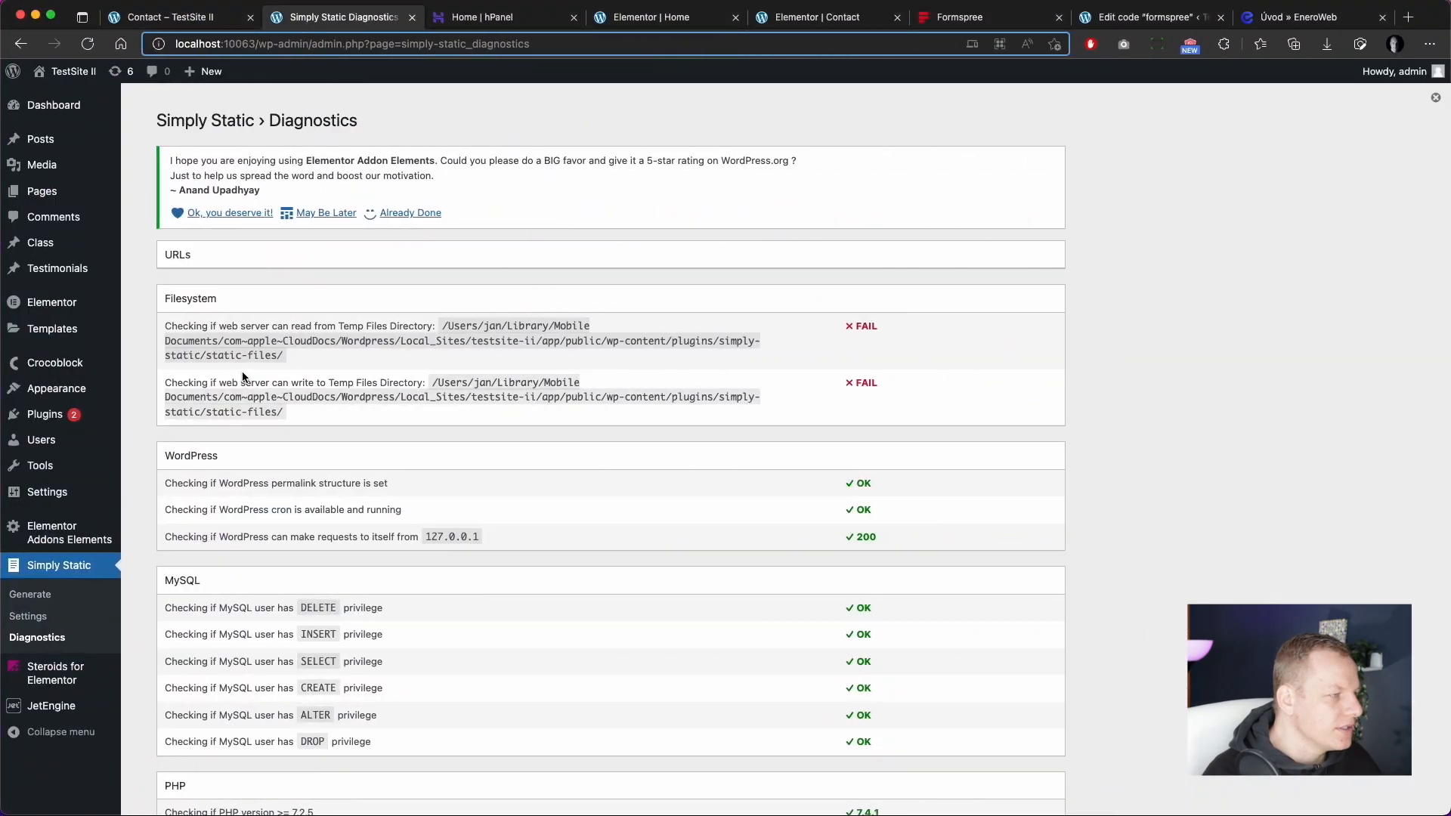
pyautogui.hotkey('ctrl', 'Left')
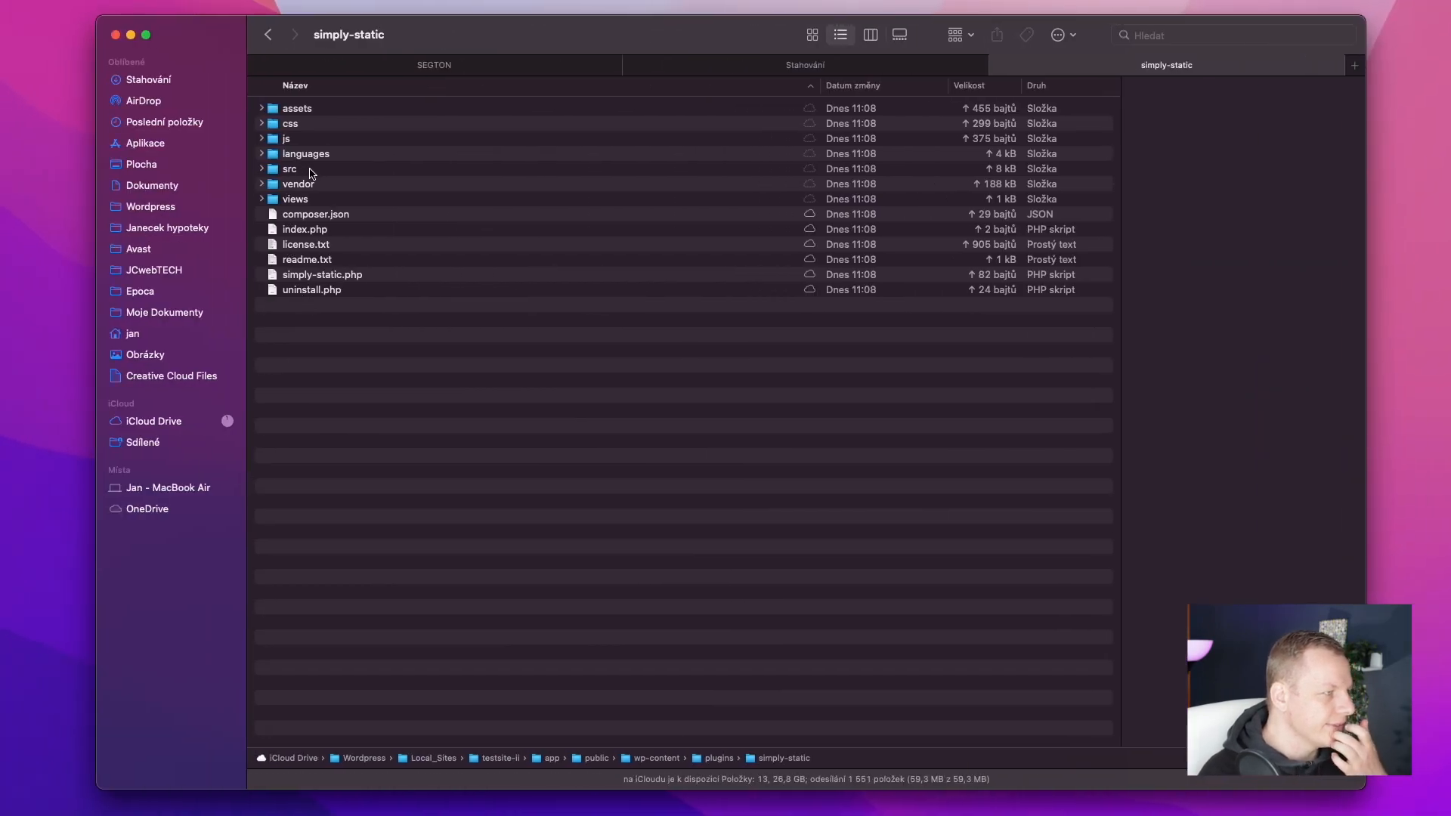
# Step: Create a new folder named static-files inside the simply-static plugin folder
pyautogui.rightClick(310, 380)
pyautogui.click(392, 388)
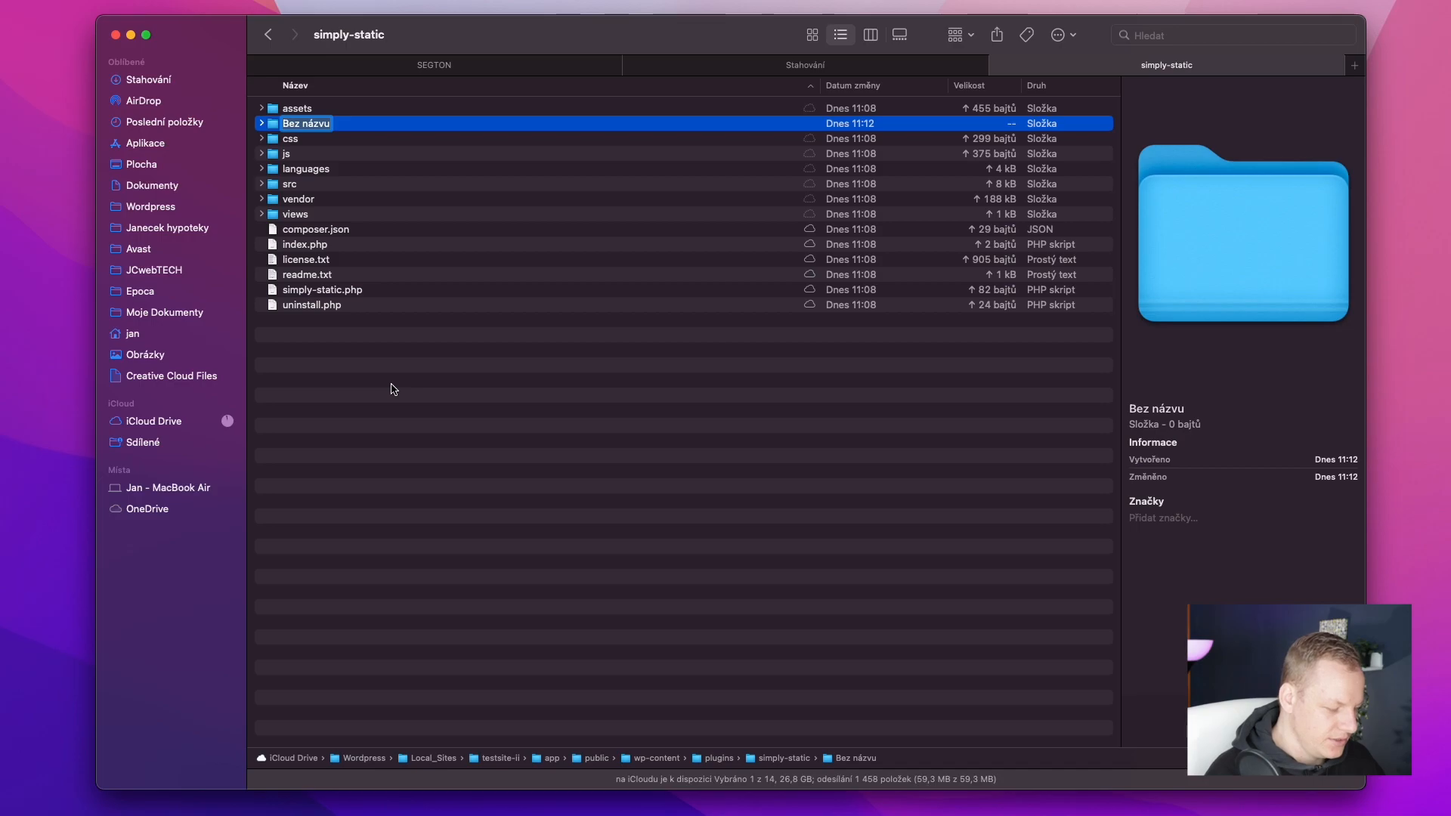
pyautogui.write('sa')
pyautogui.press('BackSpace')
pyautogui.write('ta')
pyautogui.press('BackSpace')
pyautogui.press('BackSpace')
pyautogui.press('BackSpace')
pyautogui.write('static')
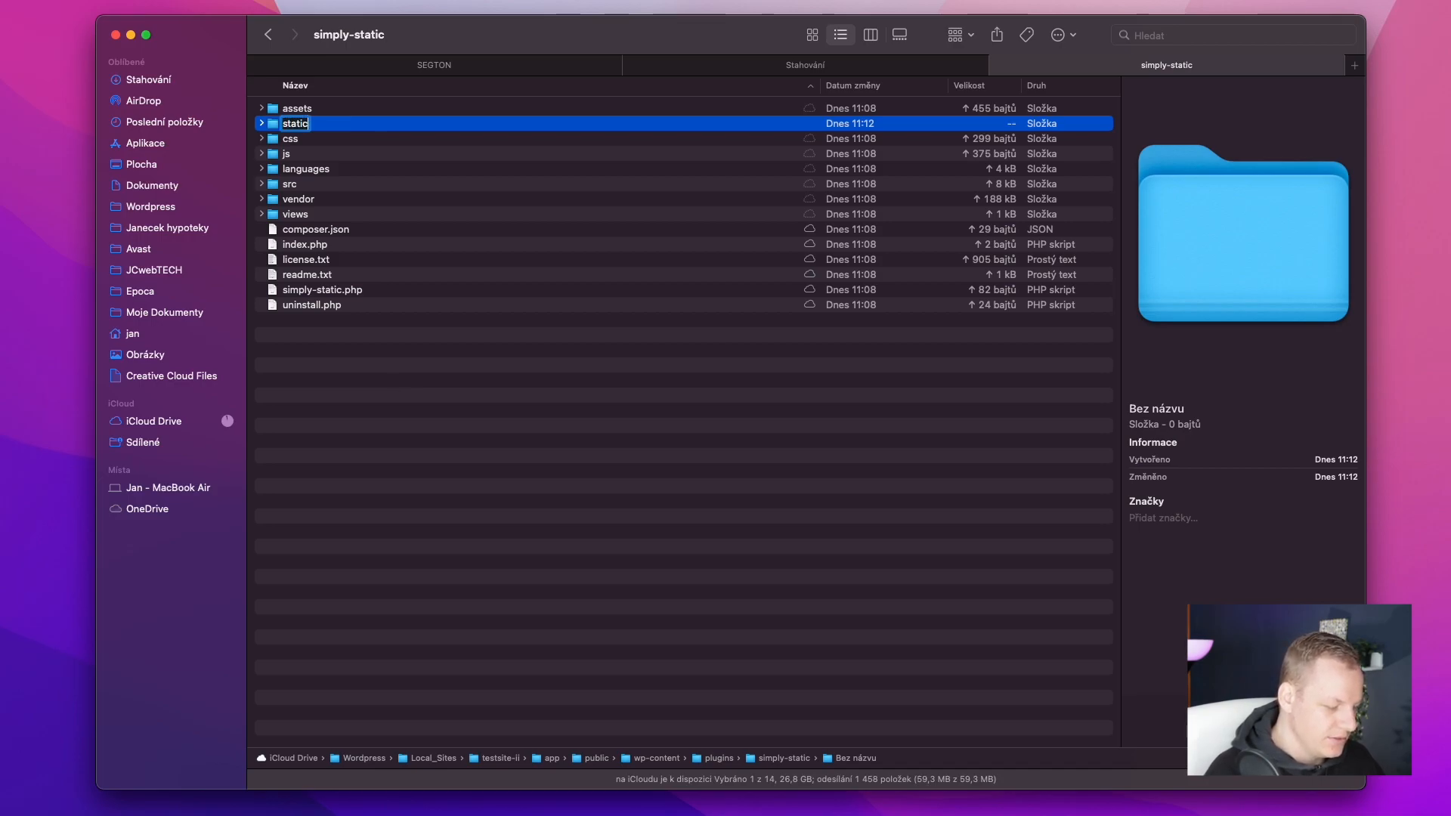
pyautogui.write('-files')
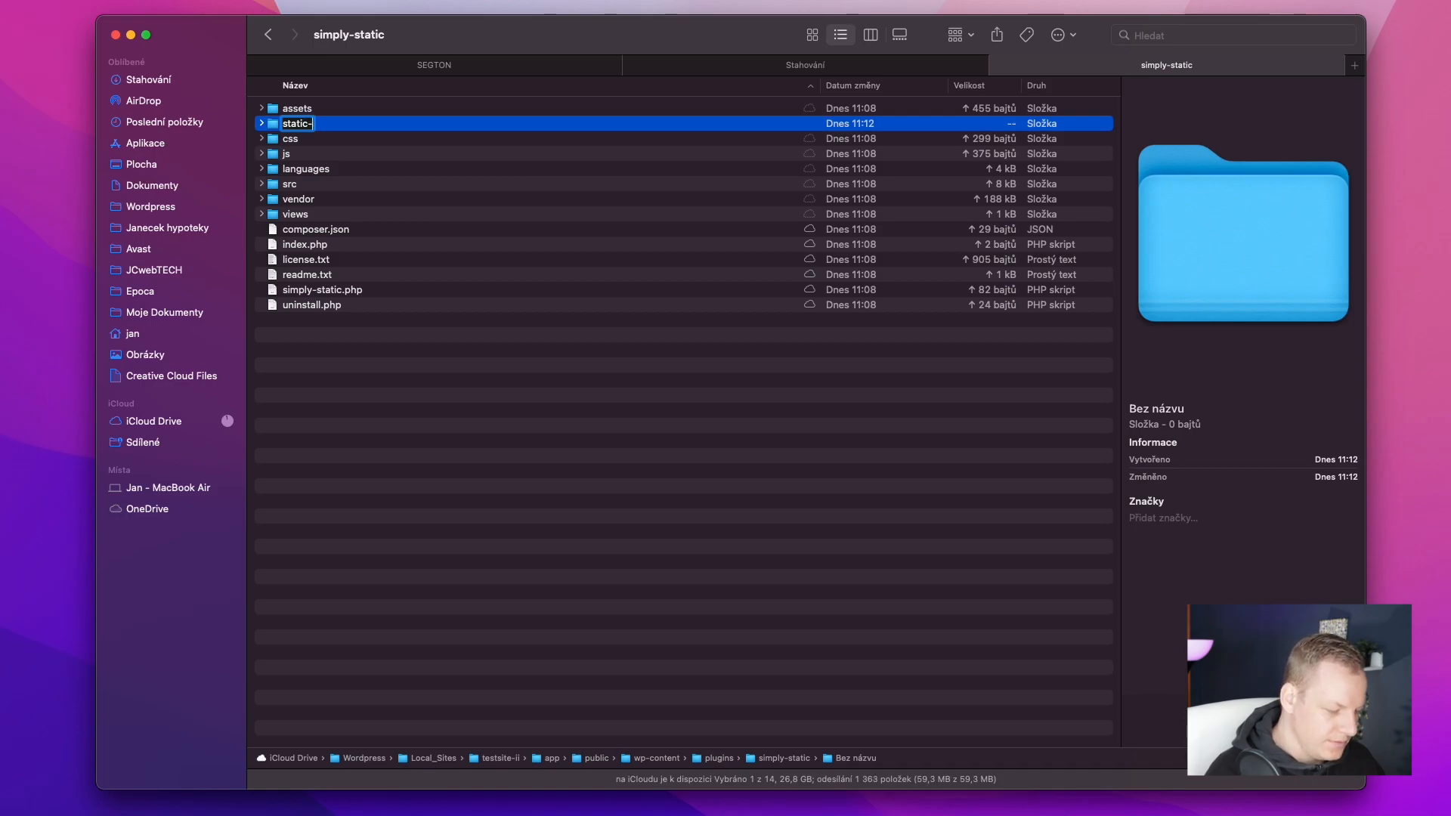
pyautogui.press('Return')
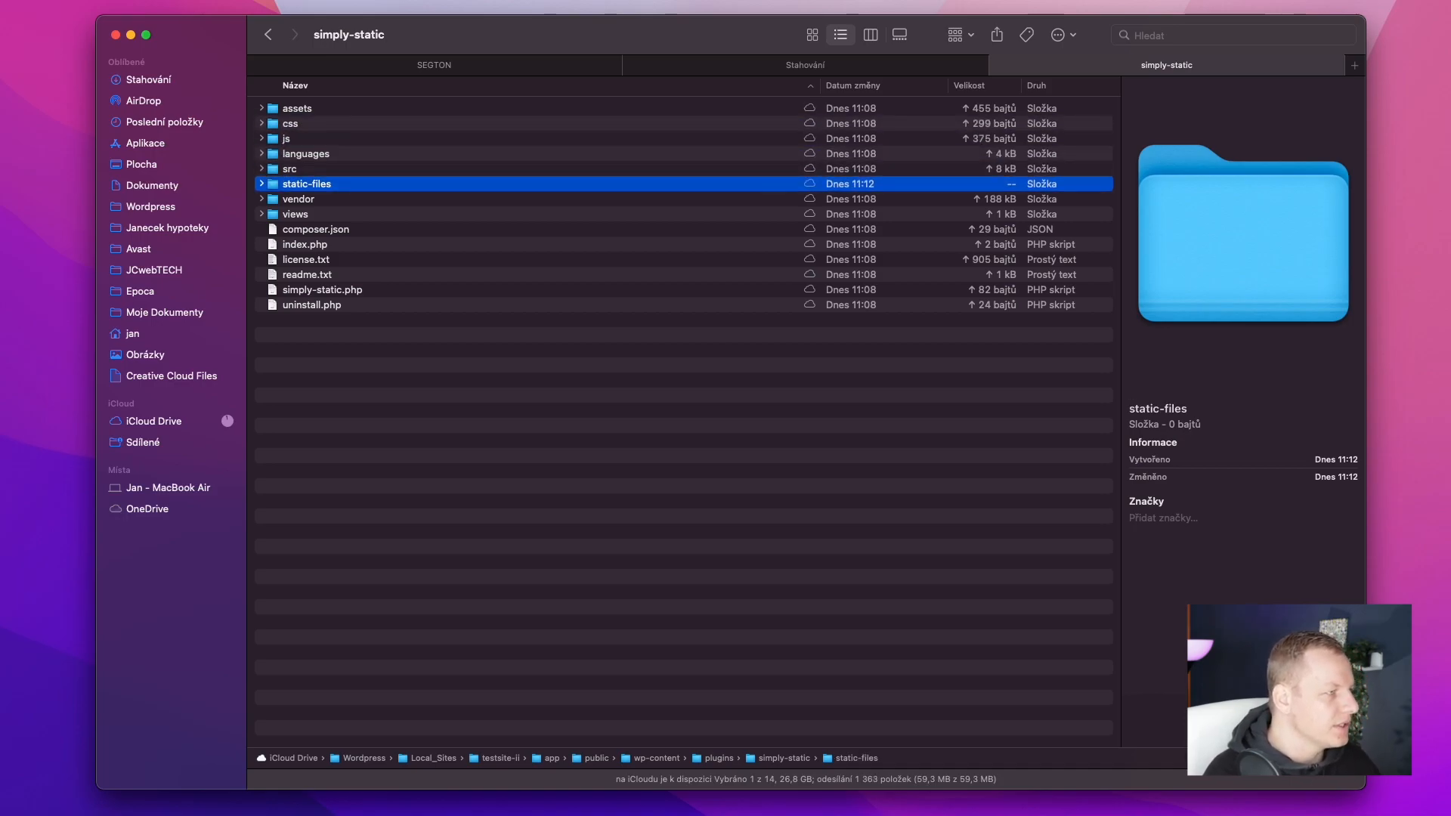
# Step: Switch to the browser, reload the Simply Static diagnostics, and review the filesystem, WordPress, MySQL, PHP, theme and plugin checks
pyautogui.press('super+Tab')
pyautogui.click(98, 46)
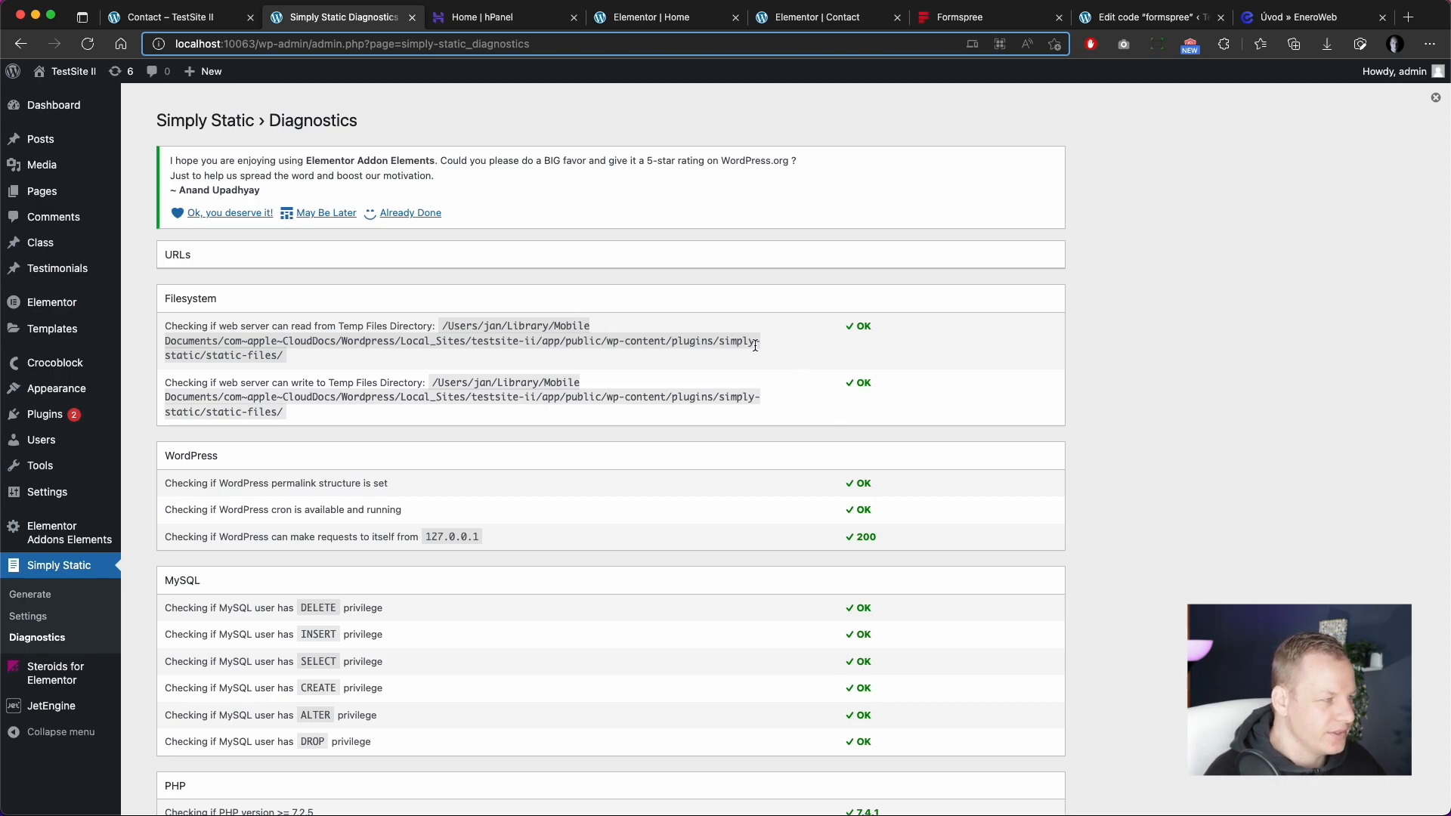
pyautogui.scroll(-5, 778, 437)
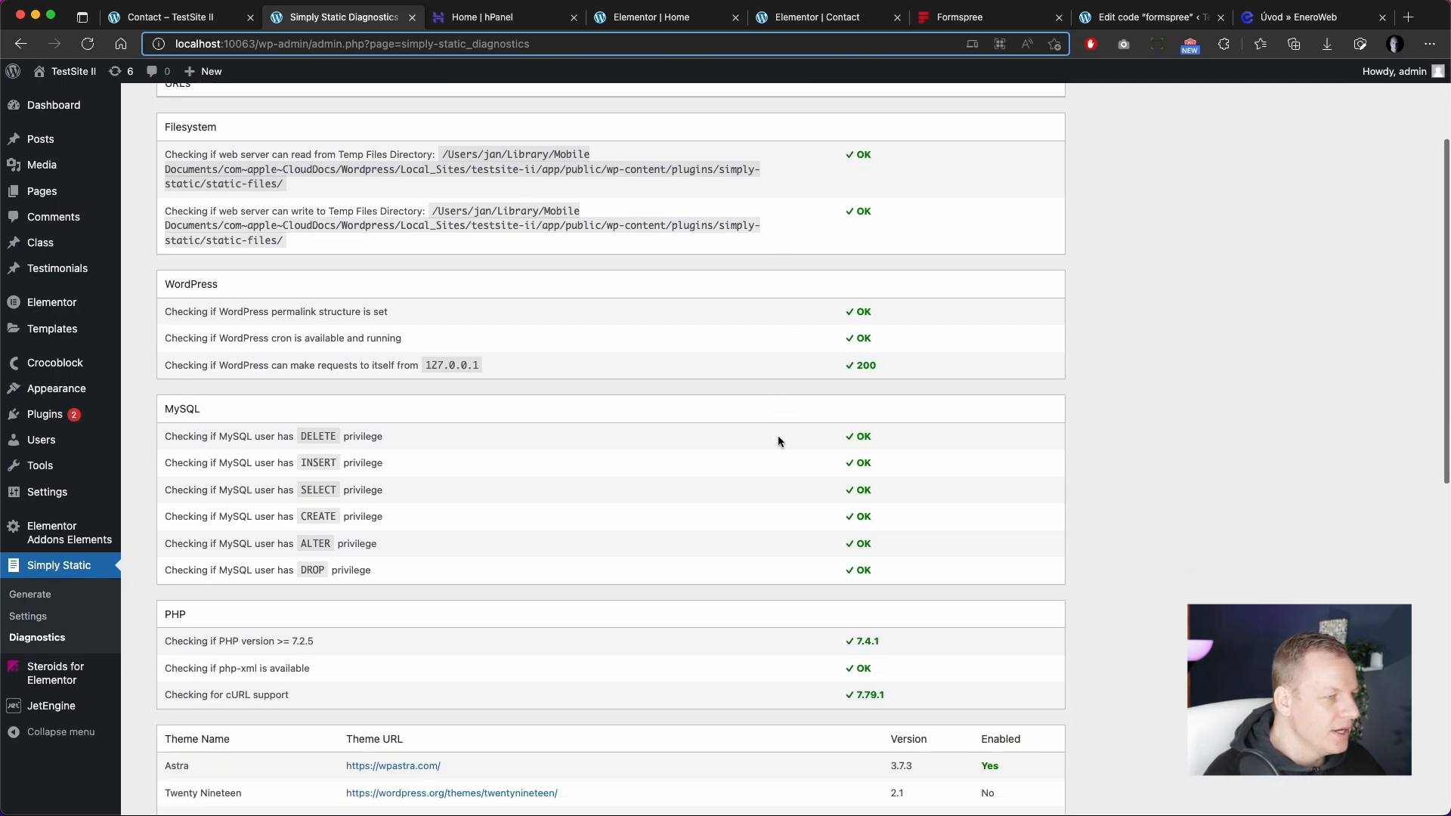
pyautogui.scroll(5, 778, 437)
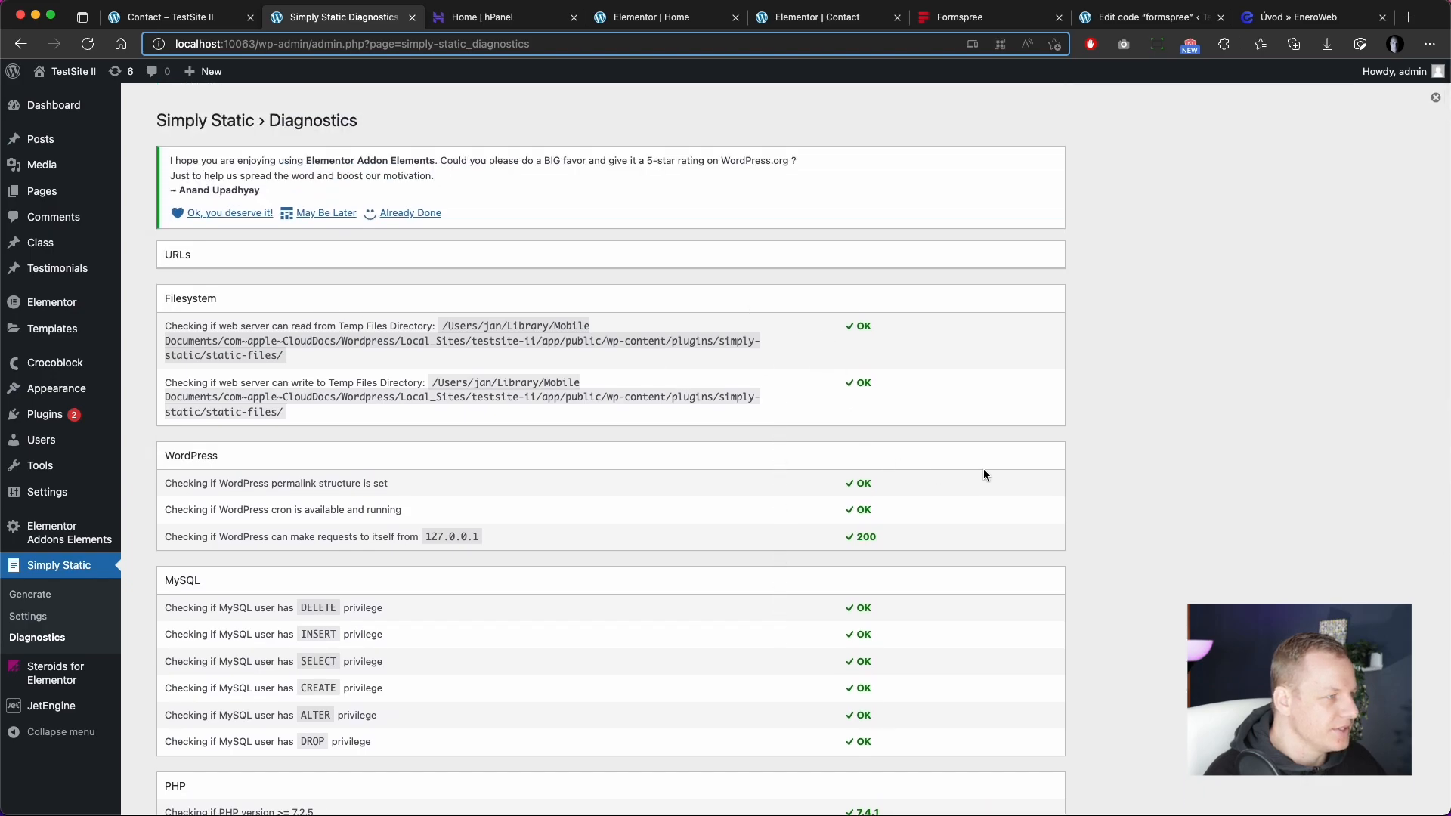
pyautogui.scroll(-10, 372, 485)
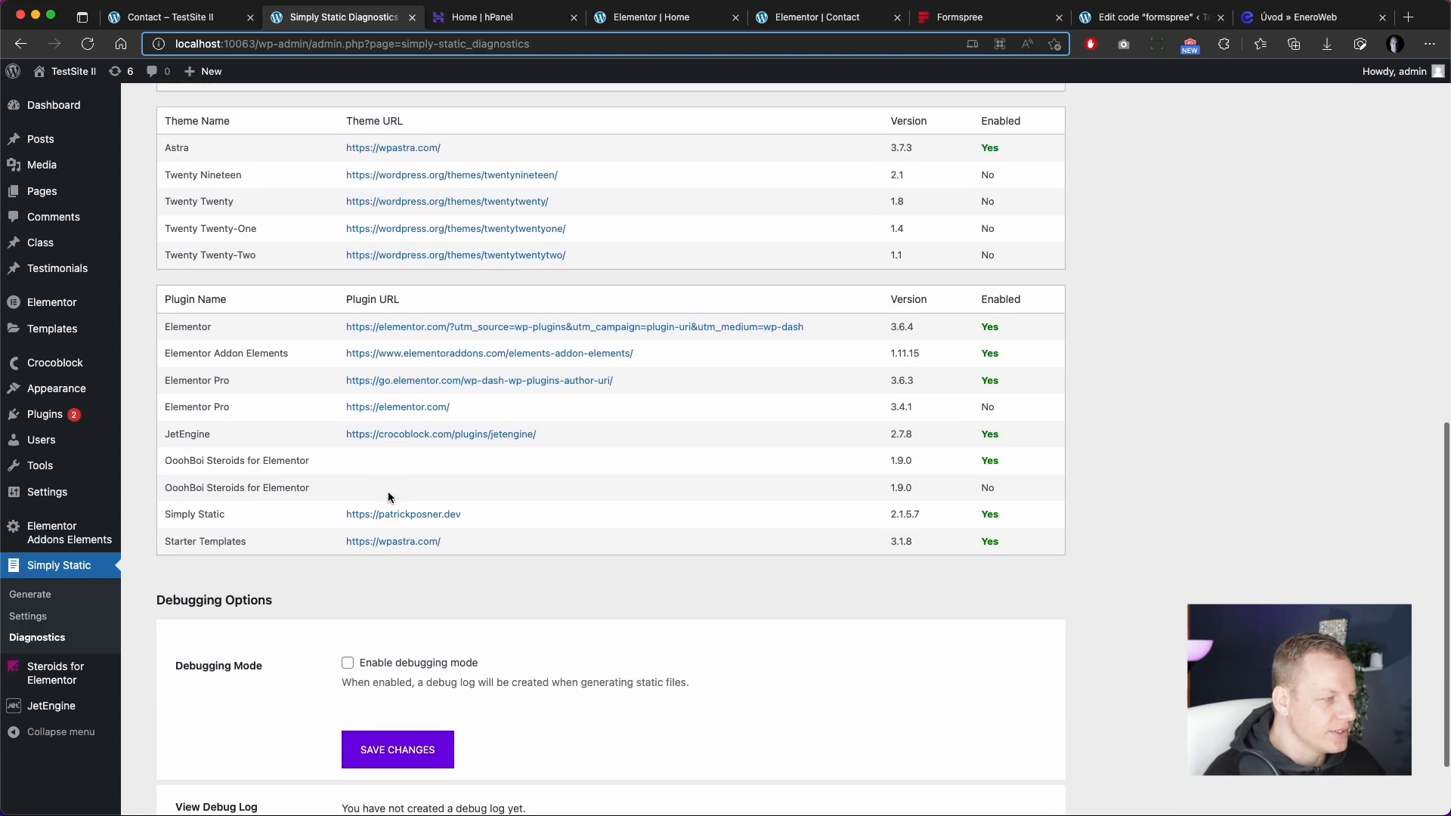
pyautogui.scroll(15, 387, 492)
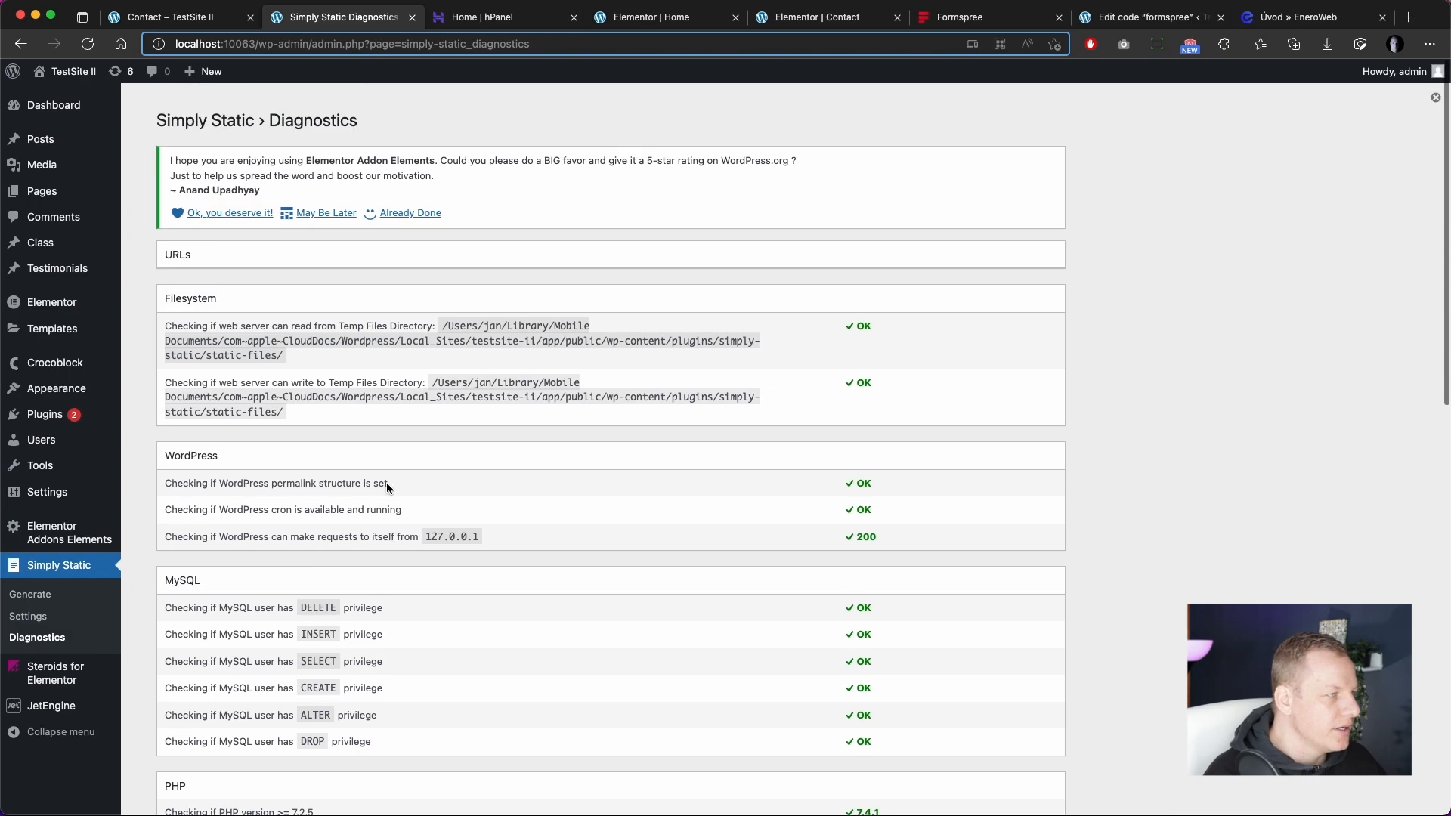
# Step: Open the Simply Static settings and copy the web address of the EneroWeb site from its open page
pyautogui.click(30, 616)
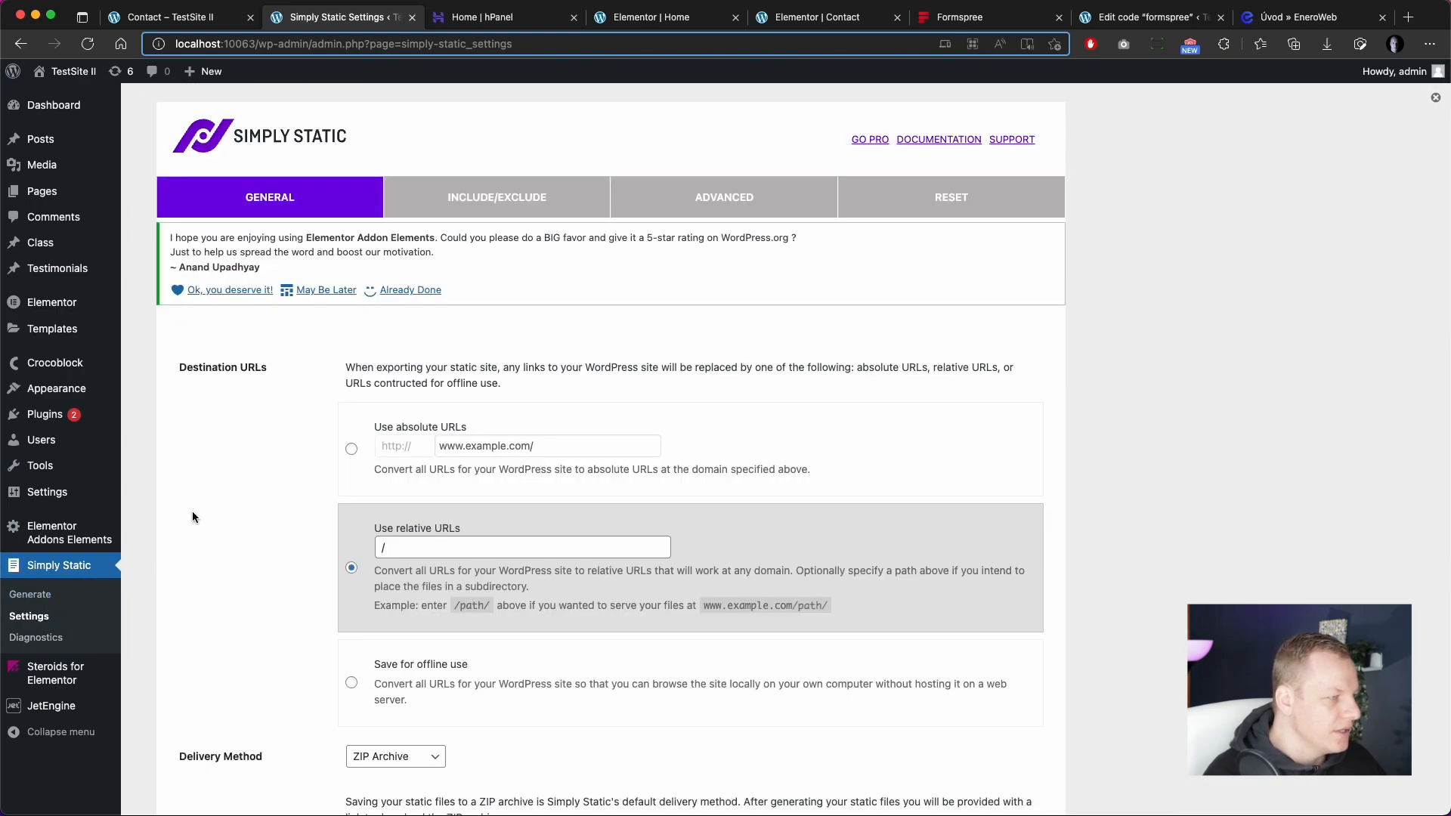
pyautogui.scroll(-1, 200, 512)
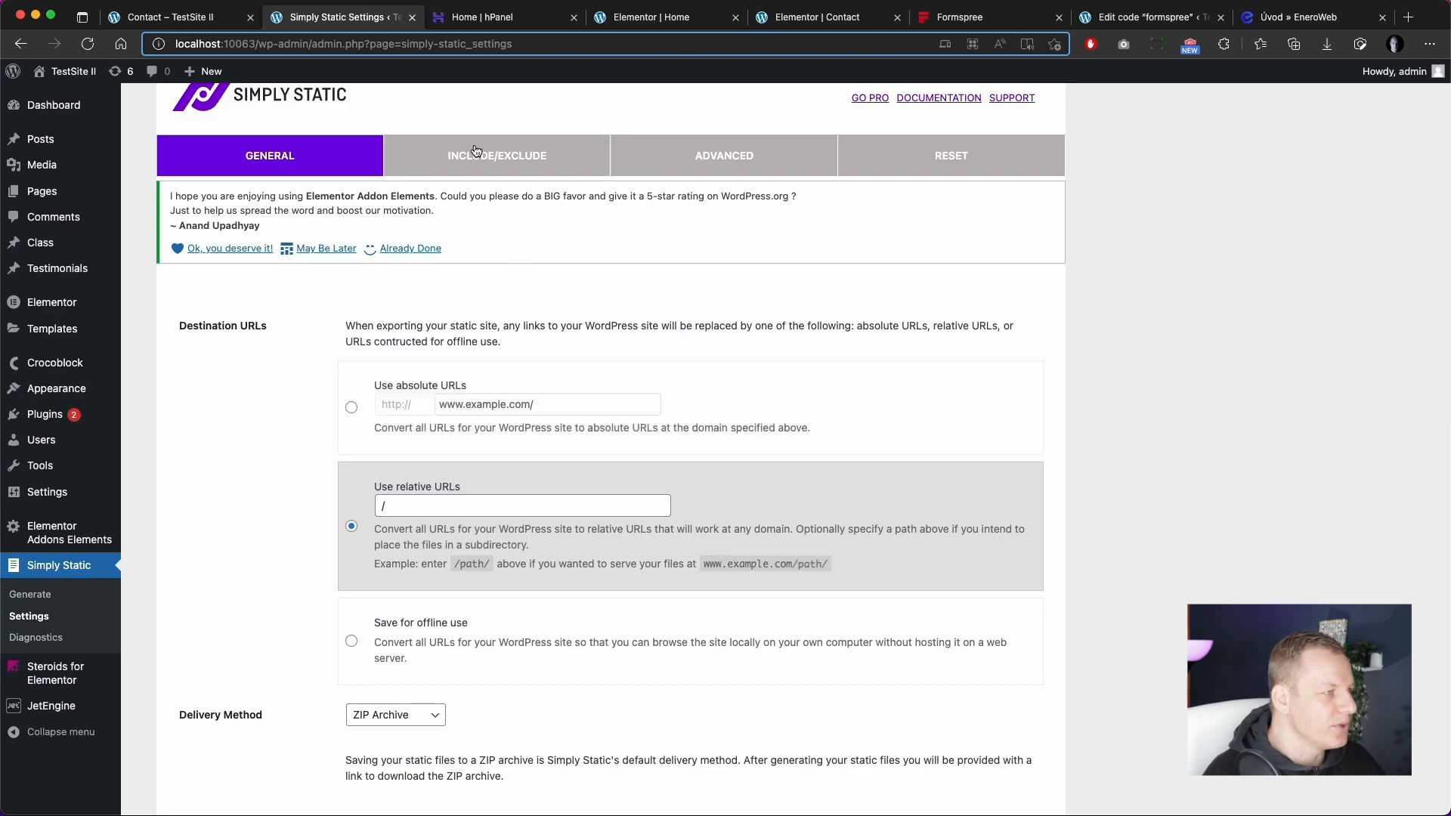
pyautogui.click(1304, 20)
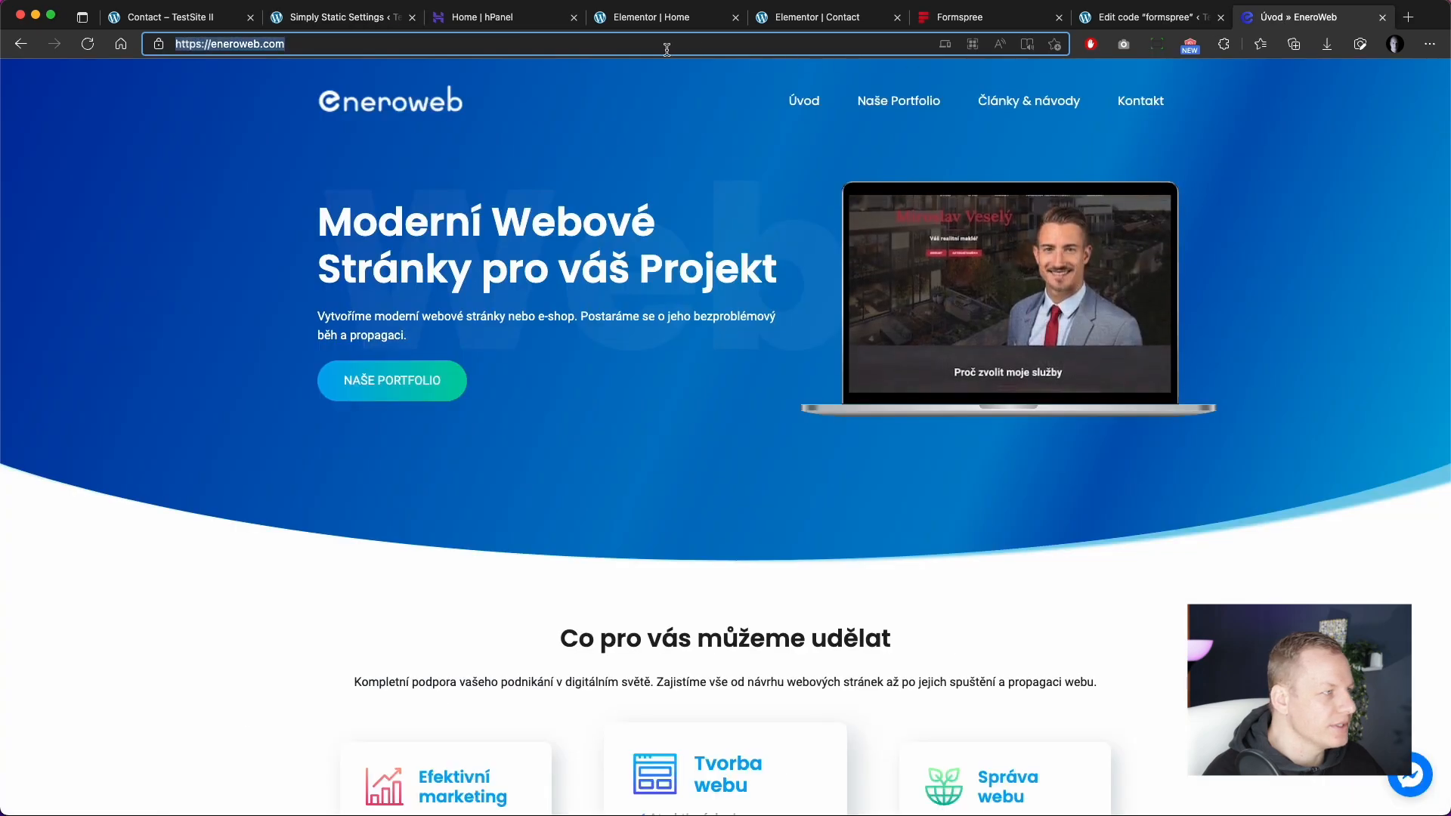
pyautogui.click(542, 47)
pyautogui.press('super+c')
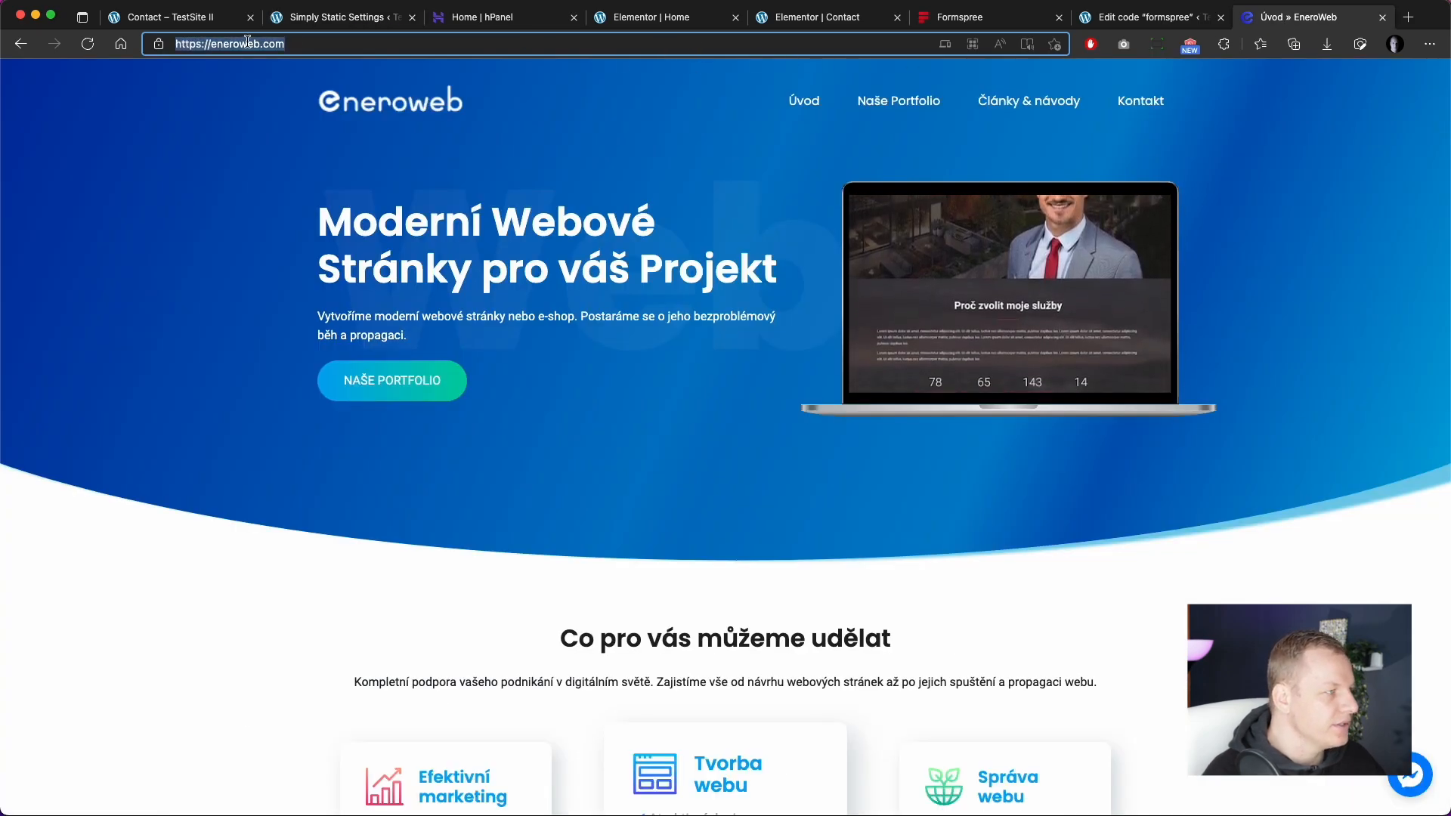
pyautogui.click(344, 18)
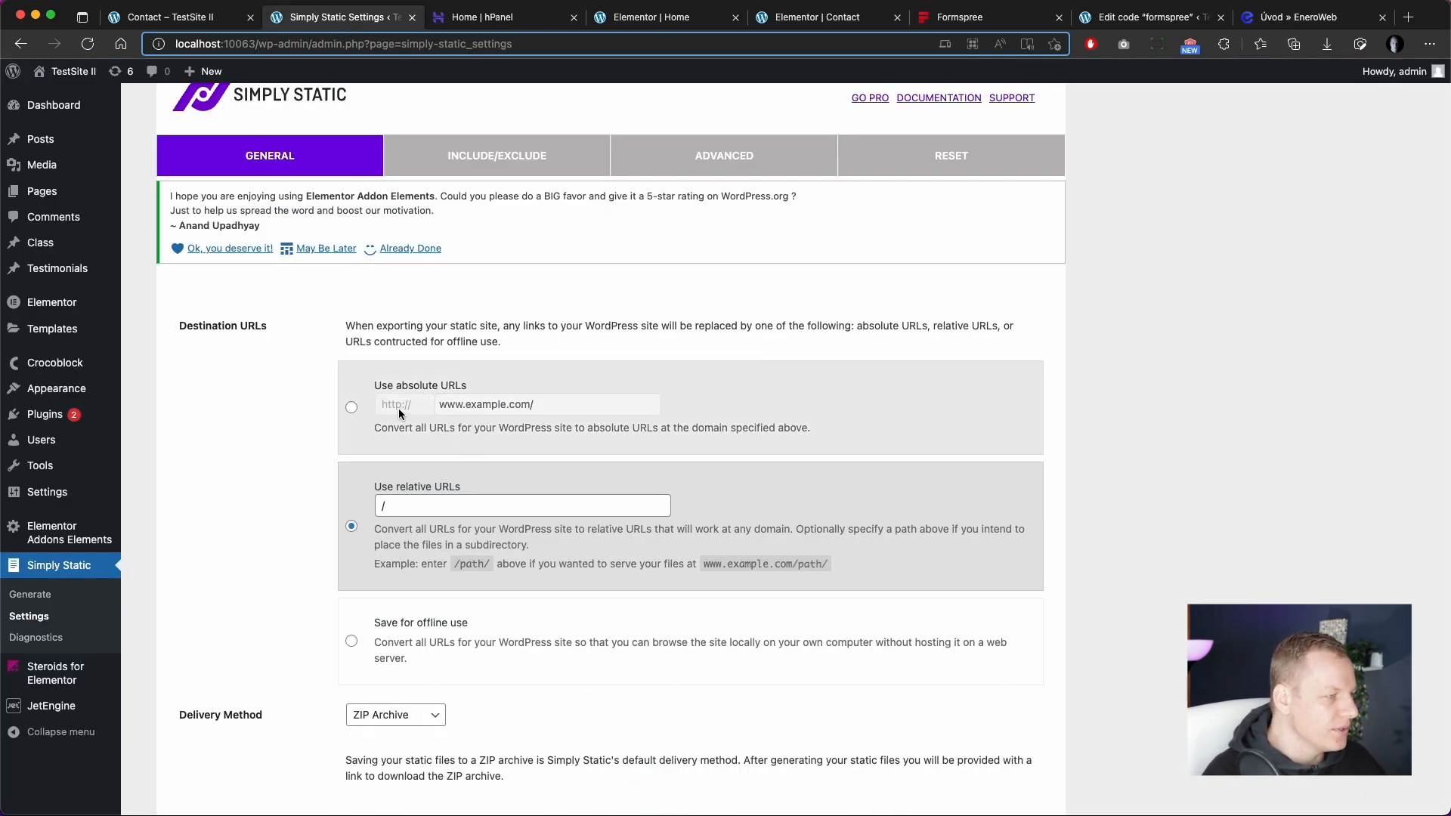
pyautogui.click(355, 408)
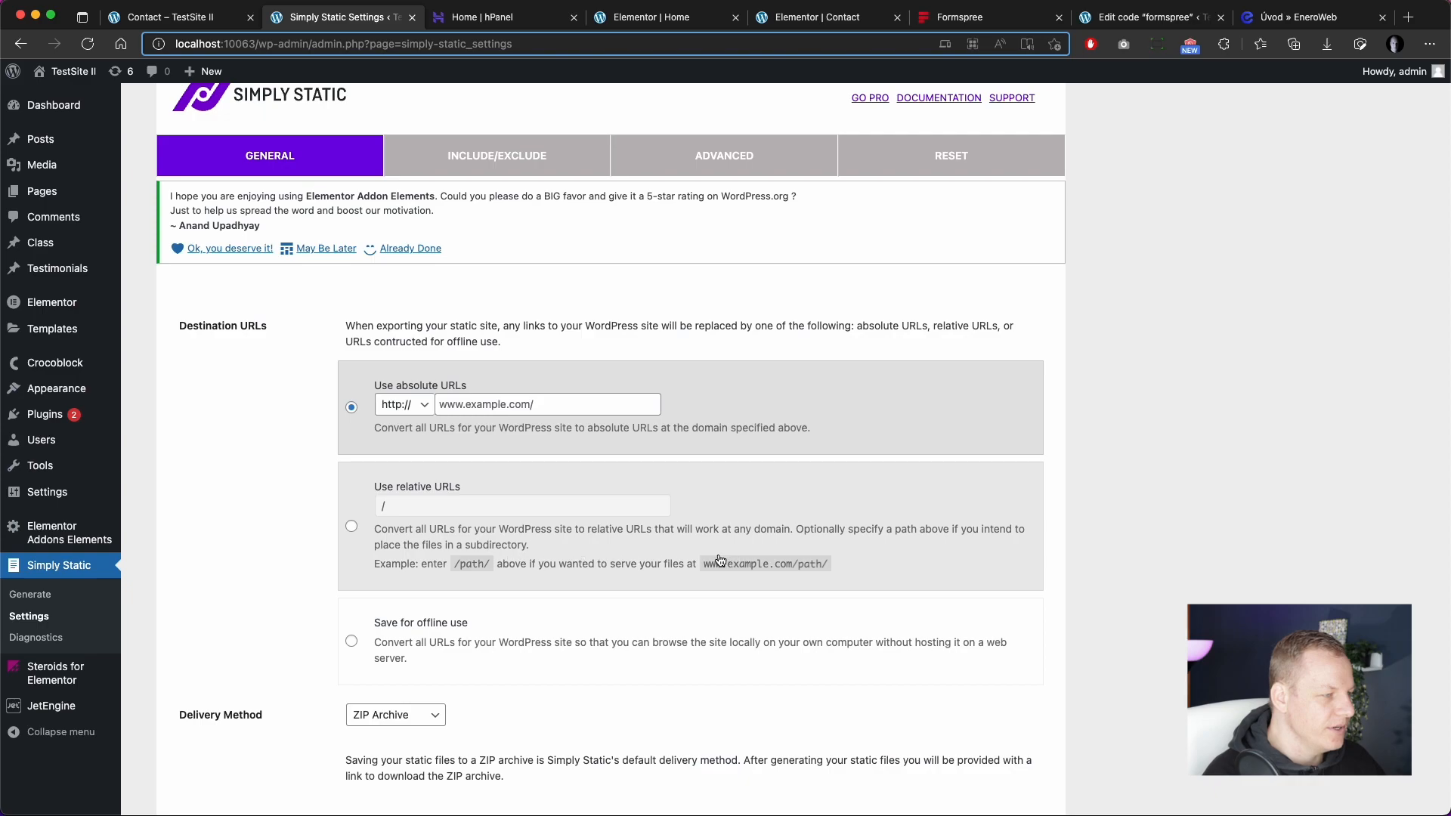
pyautogui.scroll(-2, 529, 454)
pyautogui.click(414, 337)
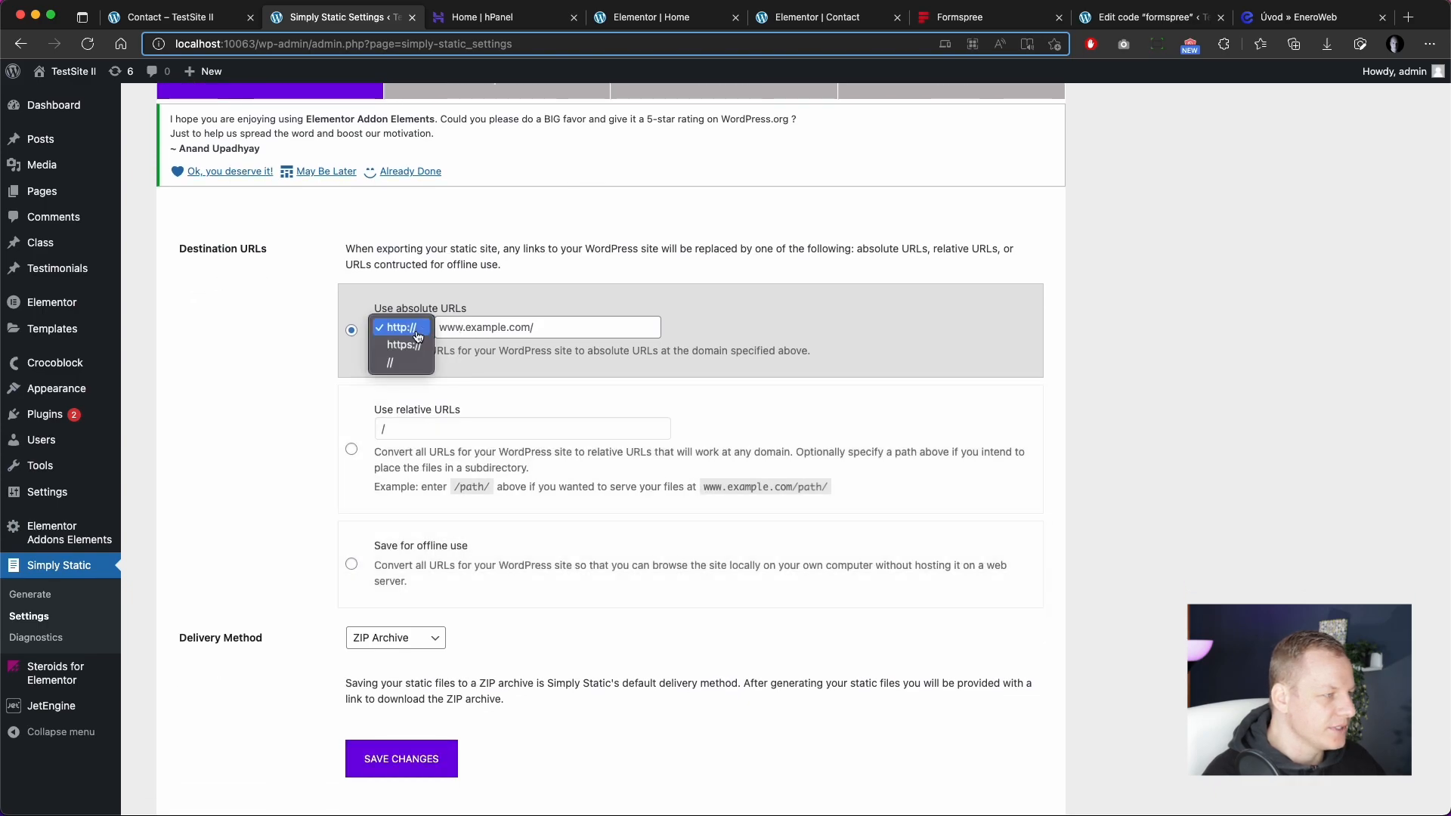
pyautogui.click(401, 347)
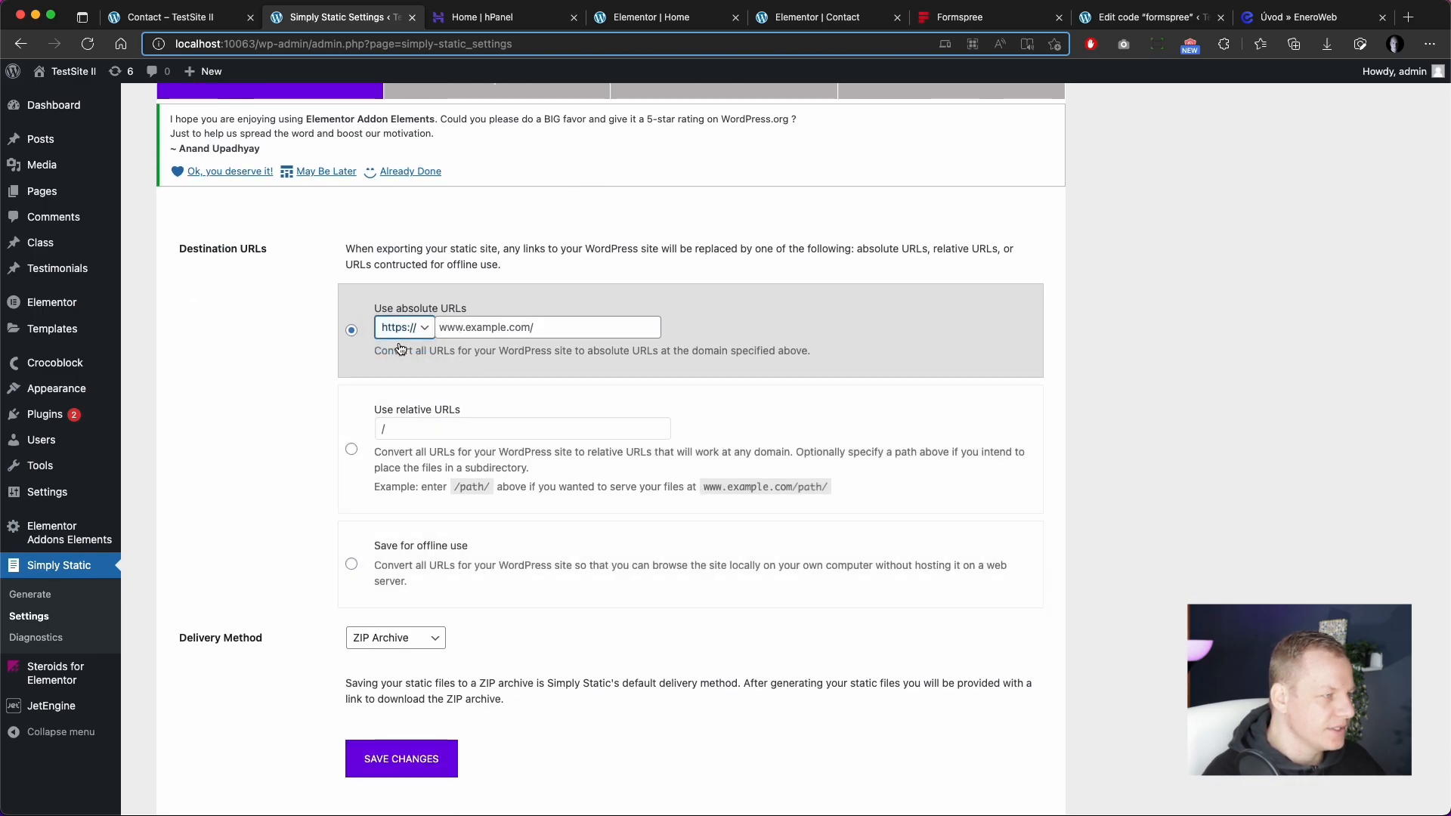
pyautogui.click(469, 326)
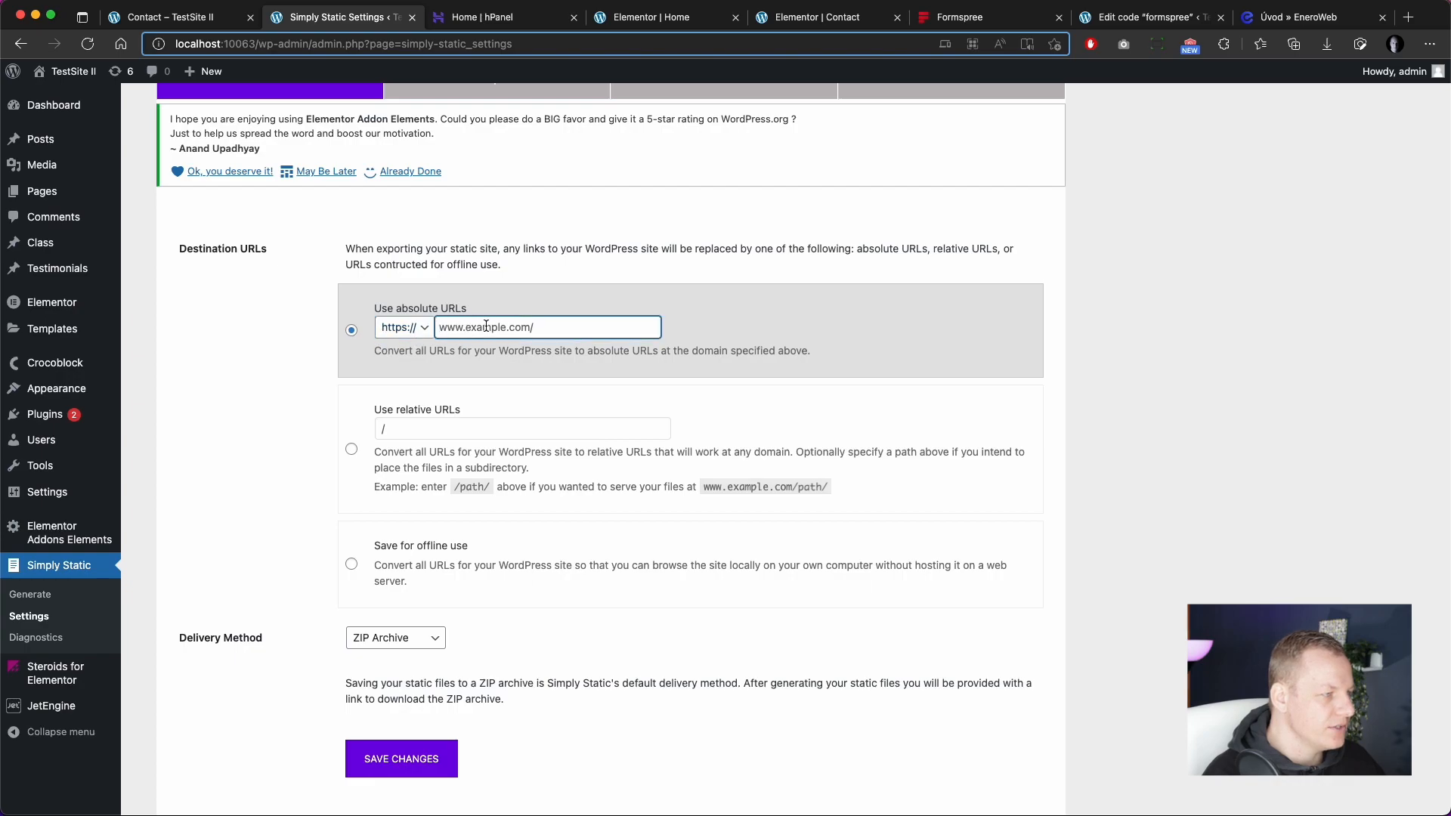
pyautogui.press('super+v')
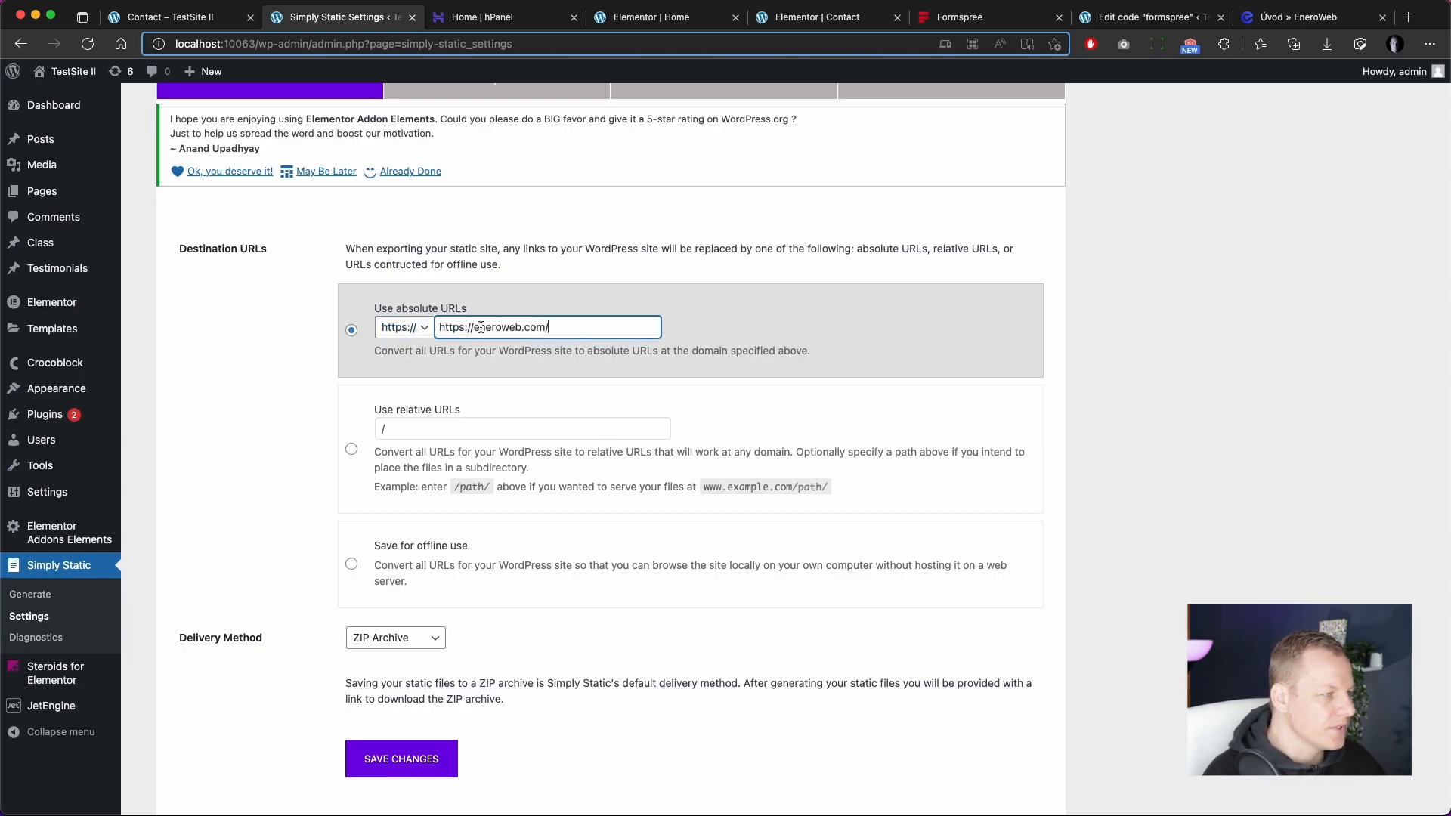
pyautogui.moveTo(474, 327); pyautogui.dragTo(403, 337)
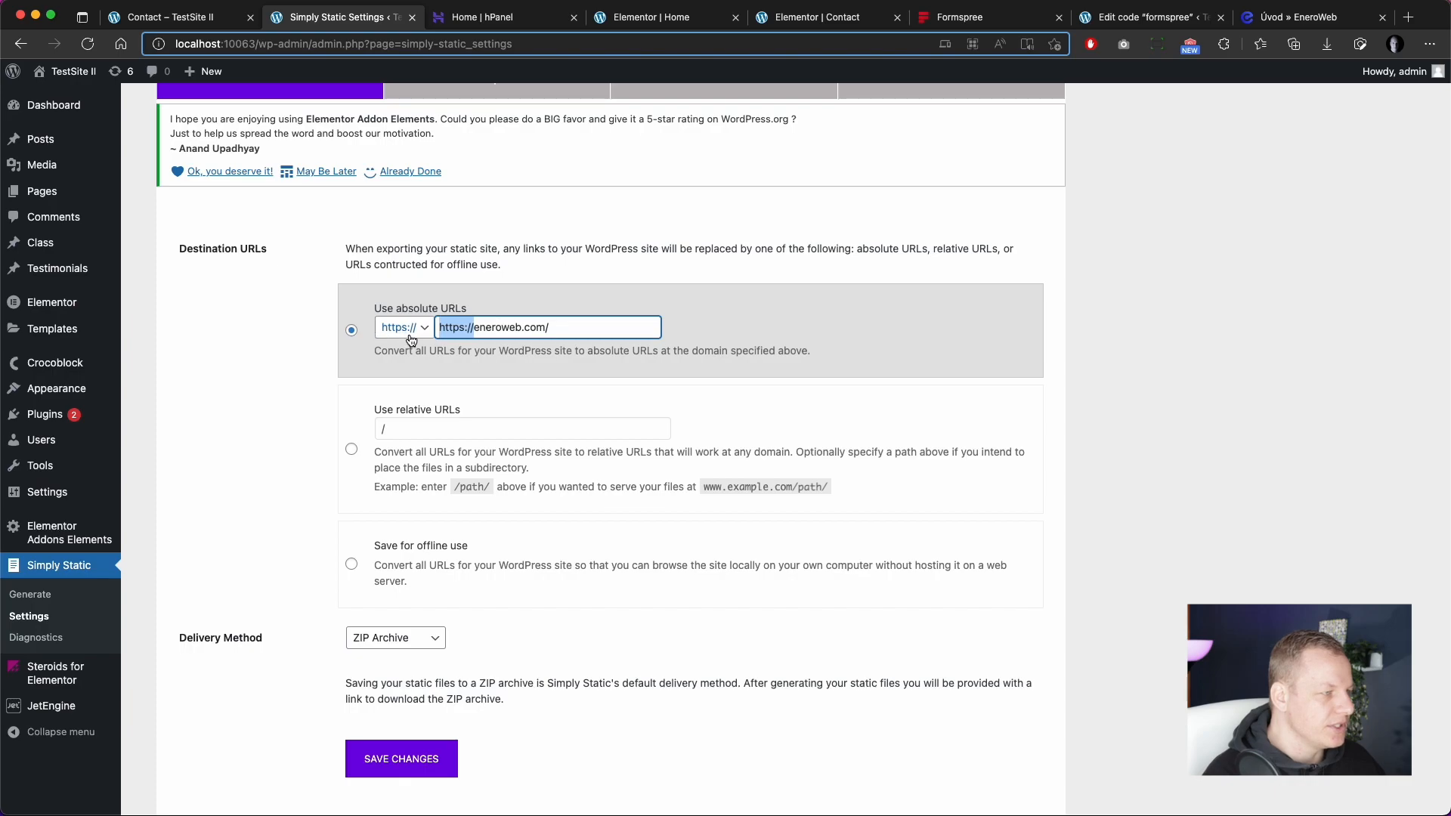
pyautogui.press('BackSpace')
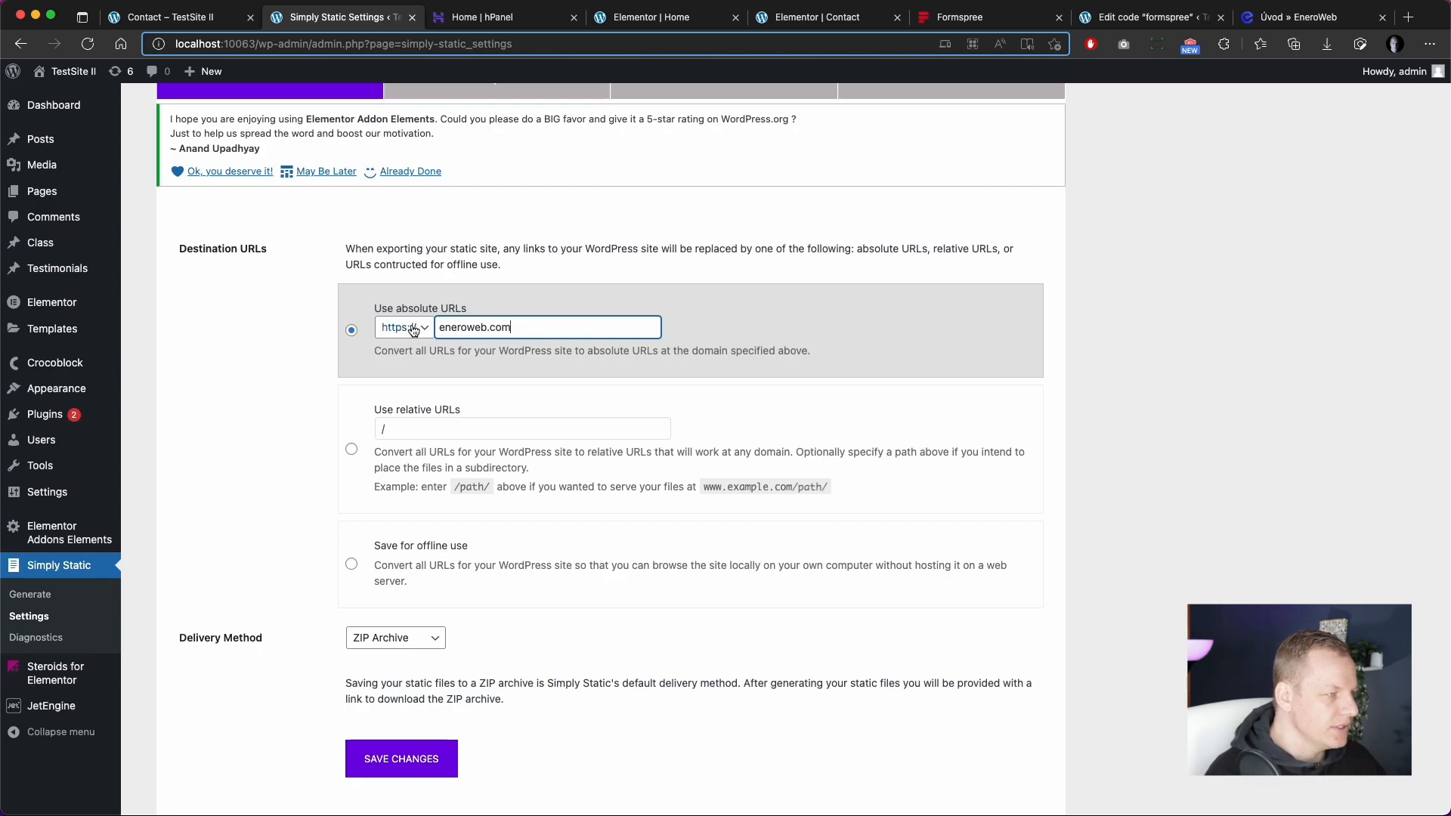
pyautogui.scroll(-1, 264, 547)
pyautogui.scroll(-3, 262, 541)
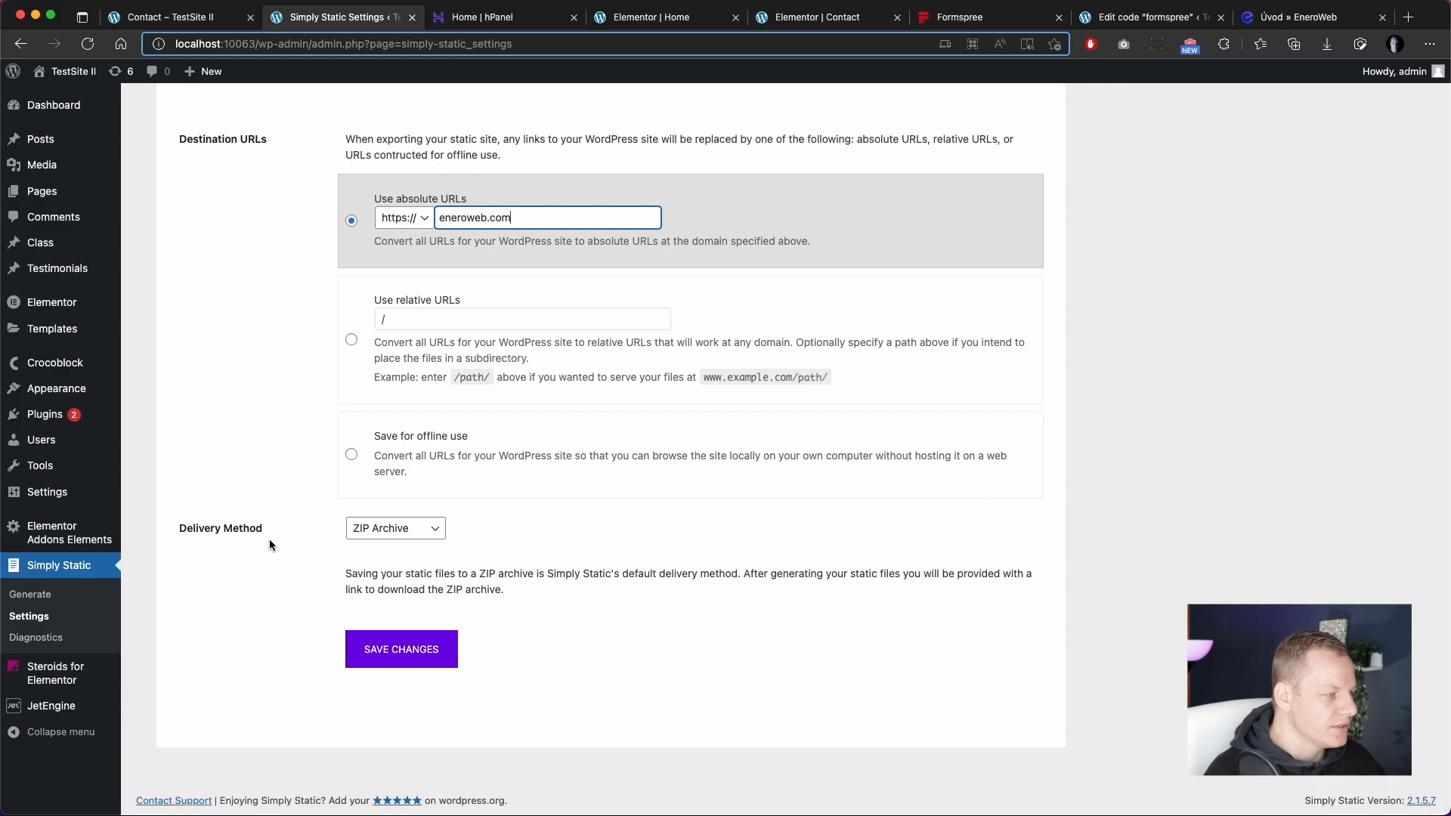
pyautogui.click(401, 649)
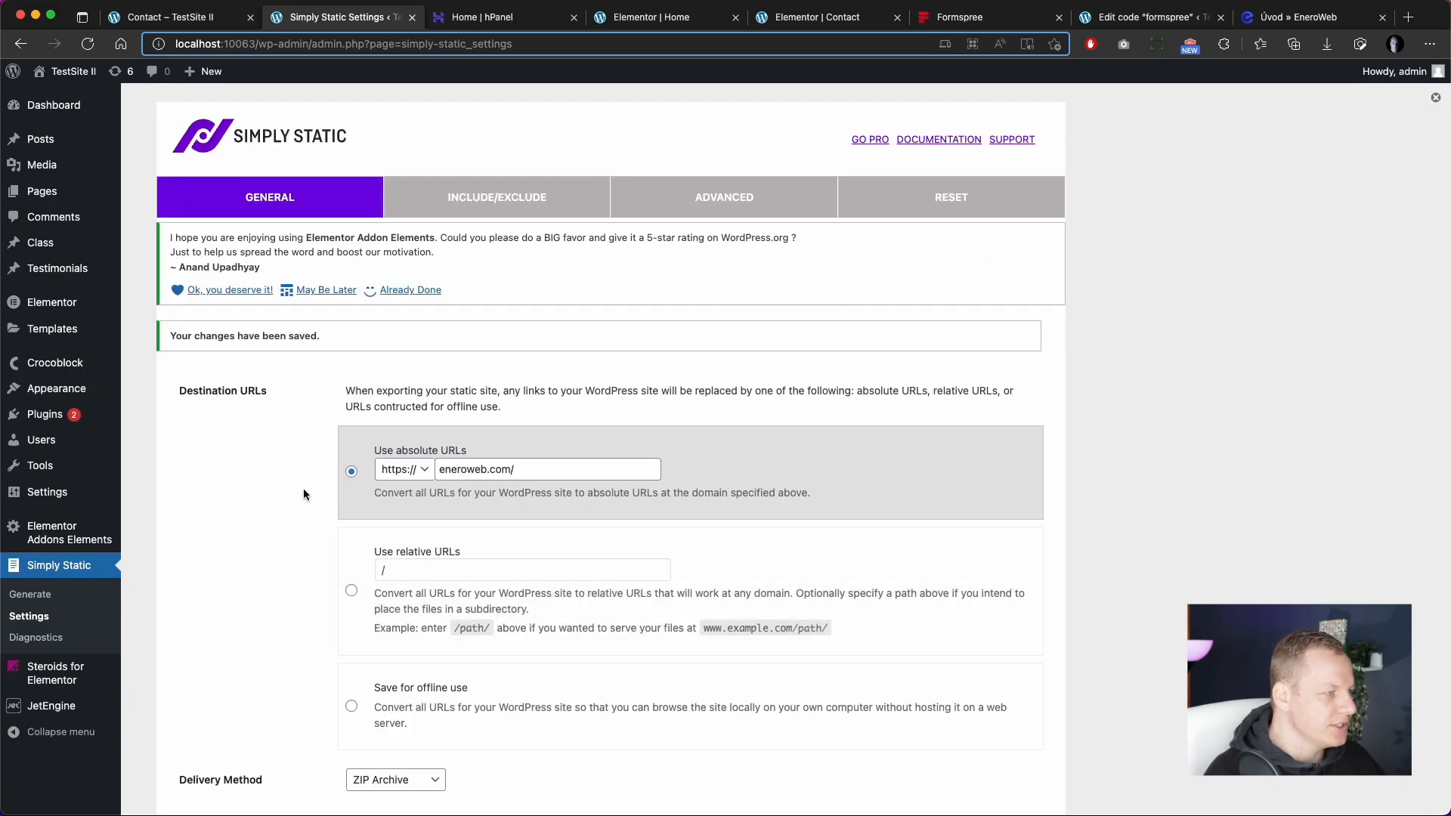
# Step: Review Simply Static's Include/Exclude settings and the Advanced settings for temporary files, HTTP basic authentication and WP-Cron
pyautogui.scroll(-3, 196, 510)
pyautogui.scroll(3, 199, 511)
pyautogui.click(488, 201)
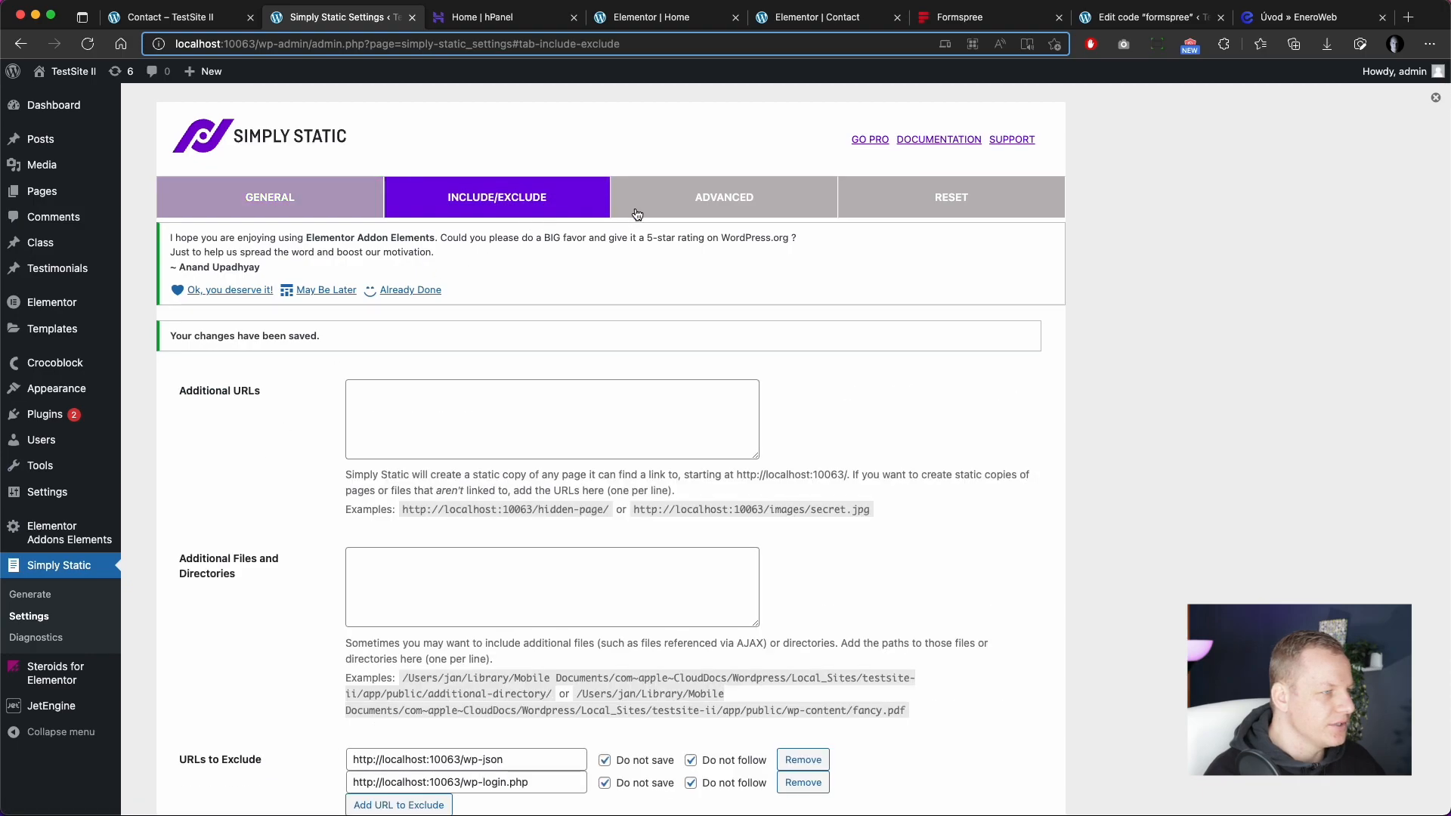
pyautogui.click(718, 201)
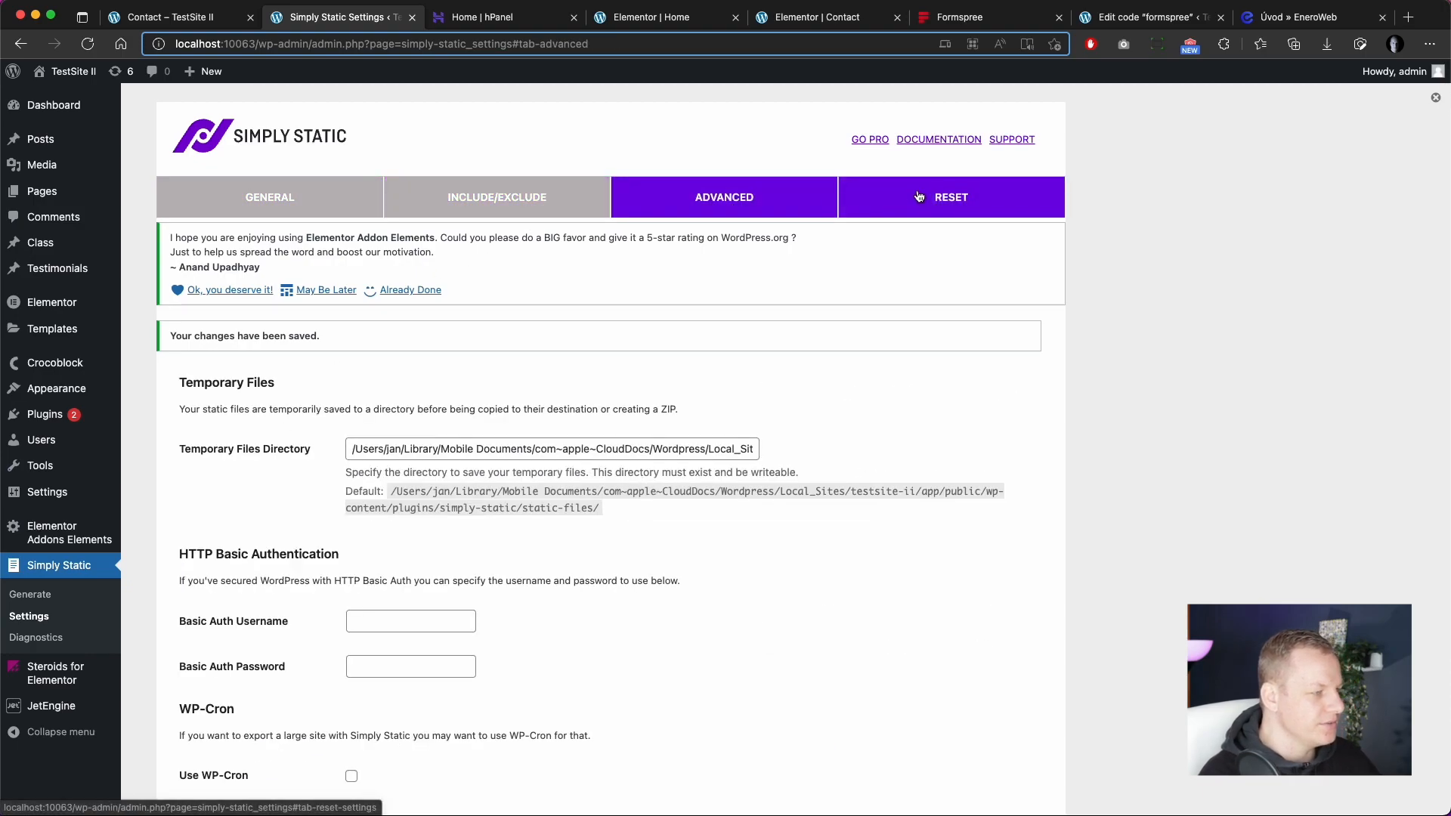
pyautogui.scroll(-3, 548, 472)
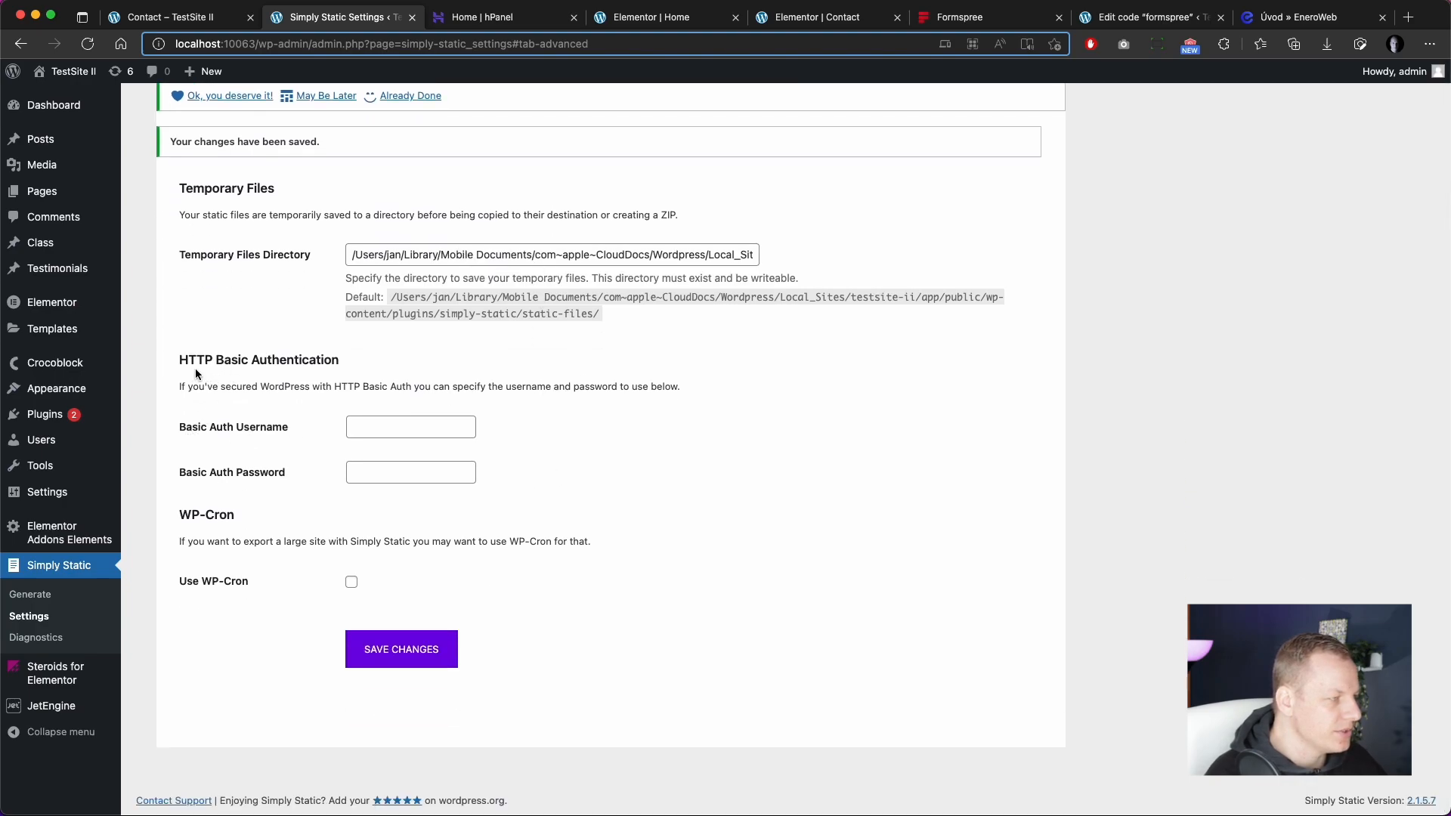
pyautogui.click(379, 431)
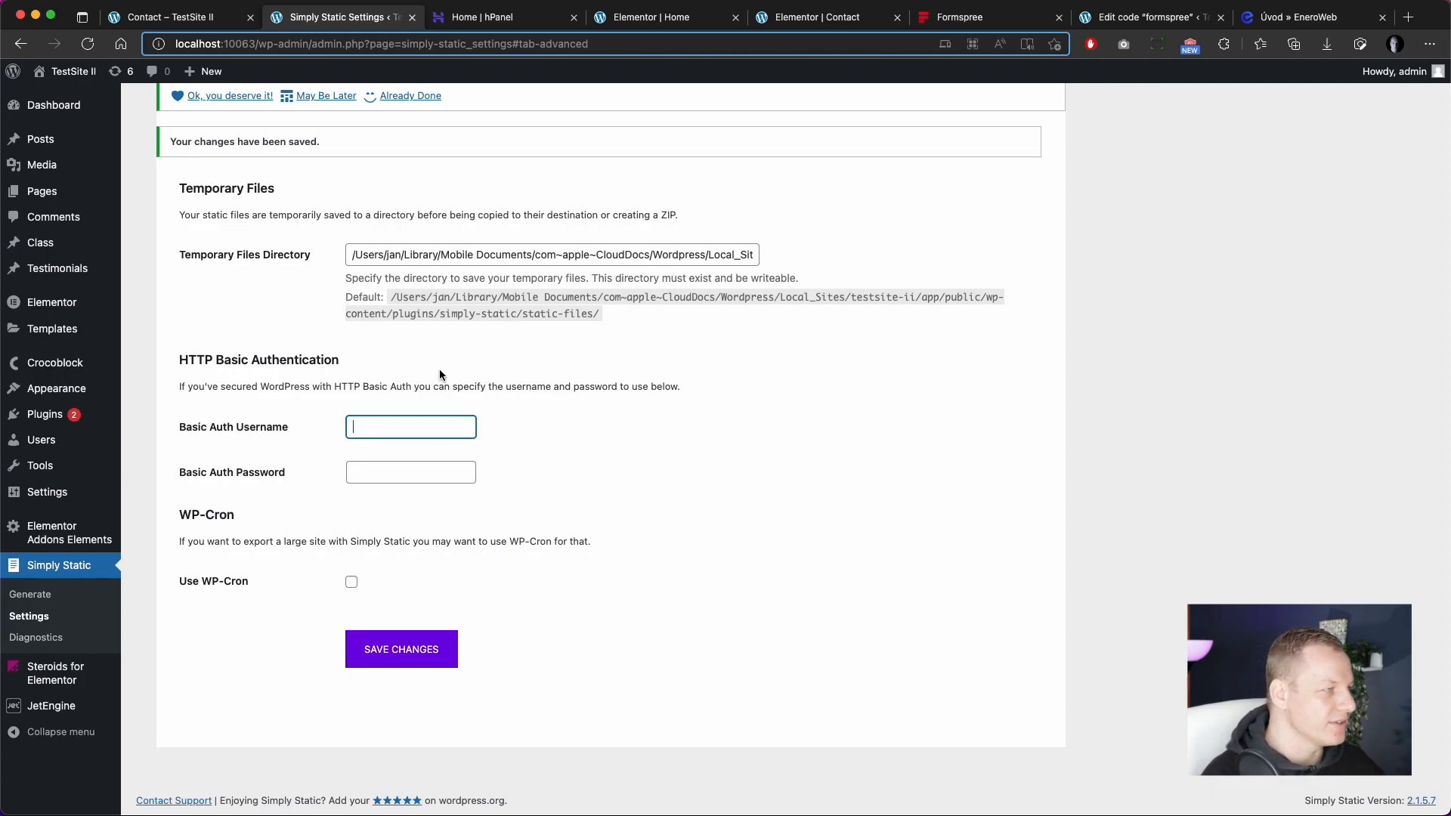
# Step: Review Simply Static's Include/Exclude options for additional URLs, additional files and directories, and URLs to exclude
pyautogui.click(169, 23)
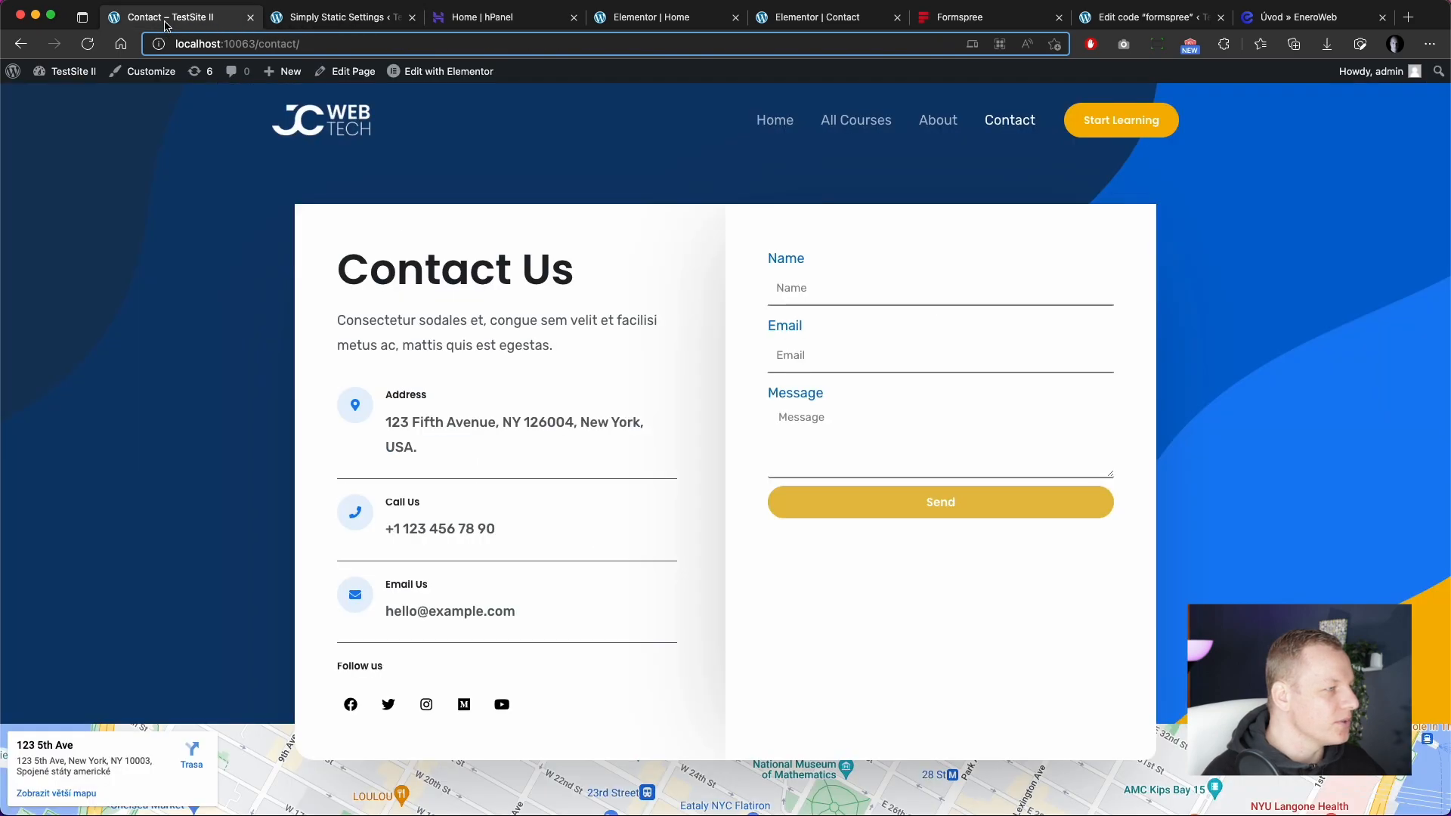
pyautogui.click(313, 22)
pyautogui.scroll(3, 342, 397)
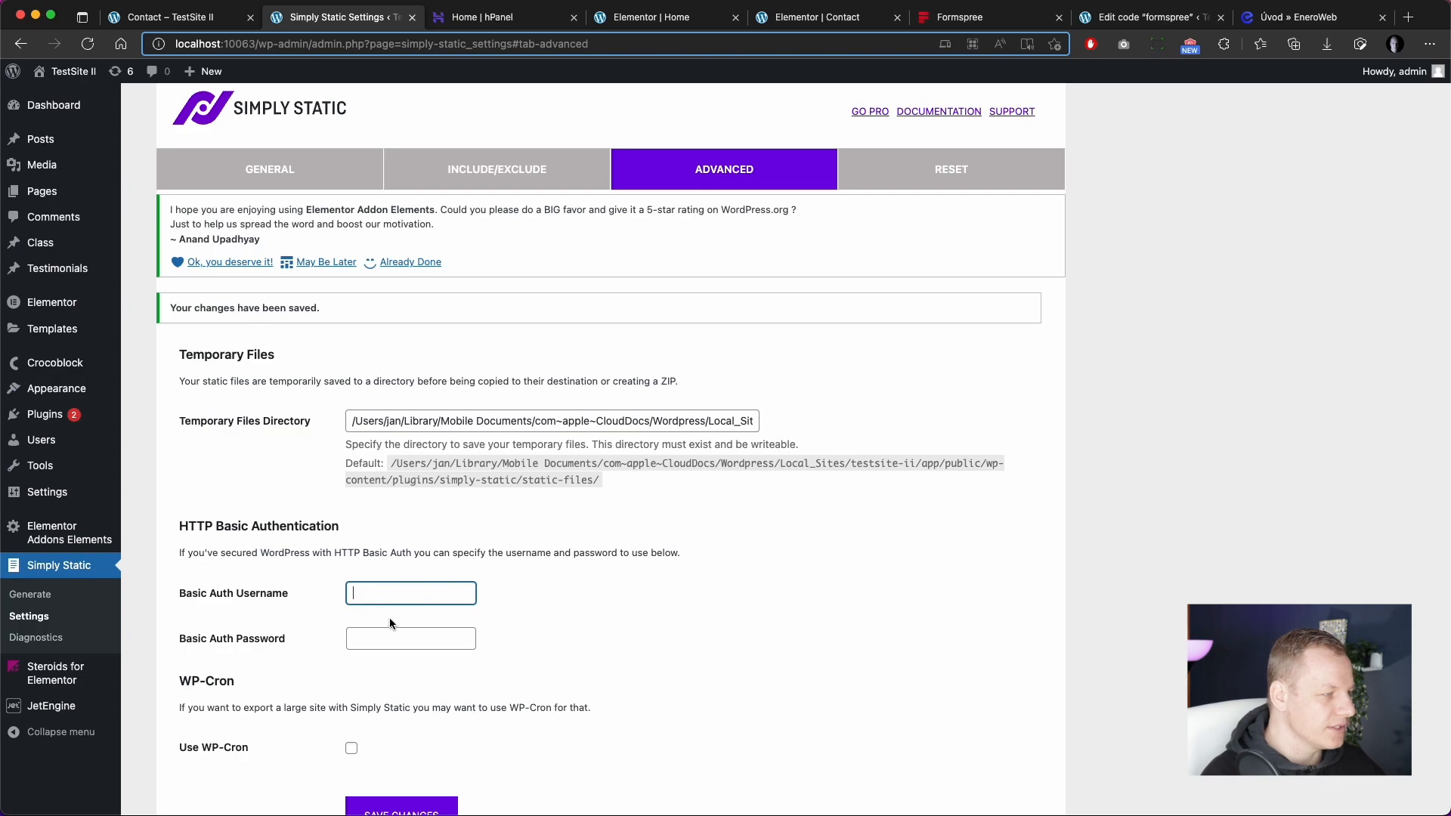
pyautogui.click(510, 180)
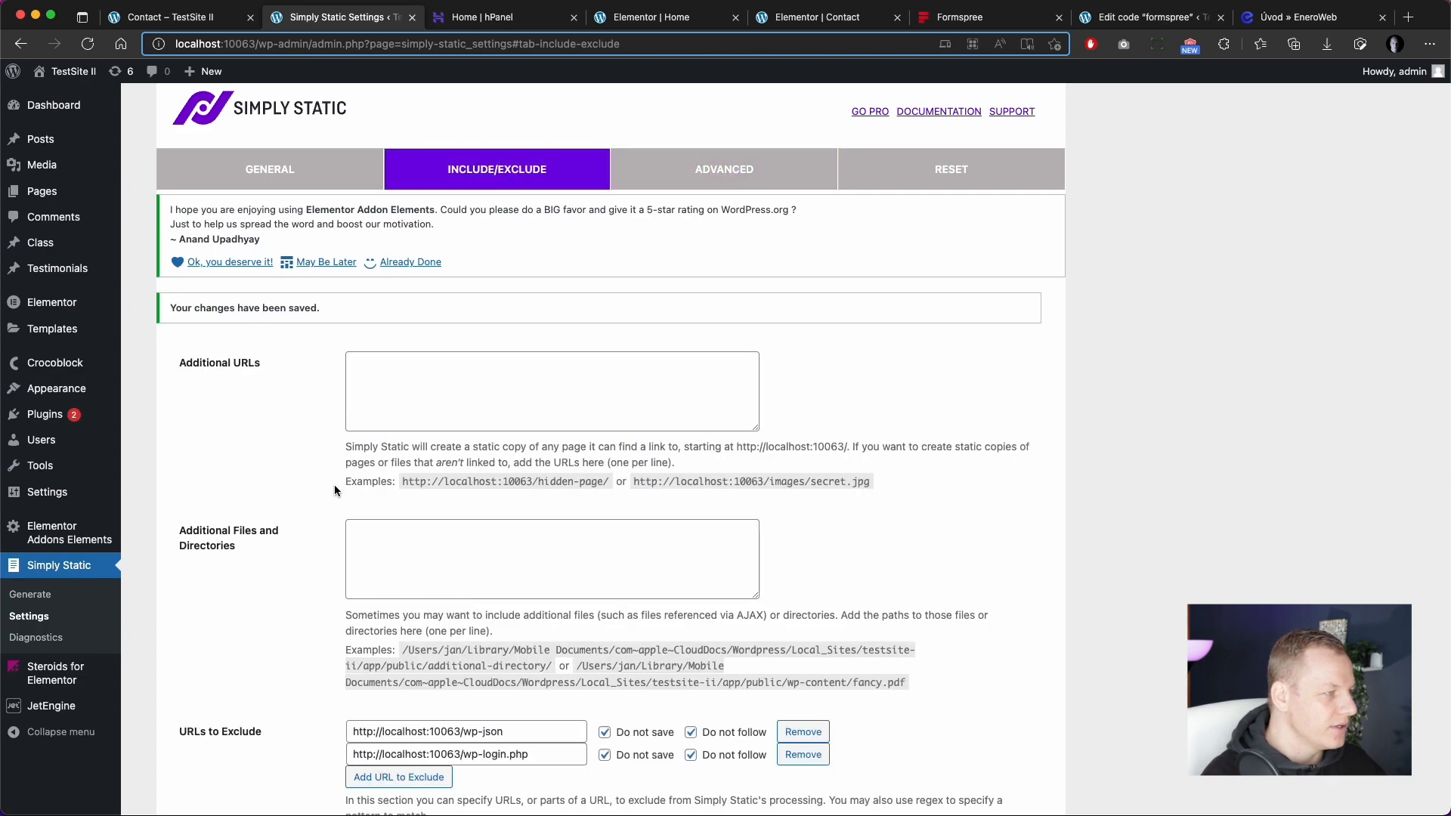
pyautogui.scroll(-5, 296, 479)
pyautogui.scroll(4, 296, 479)
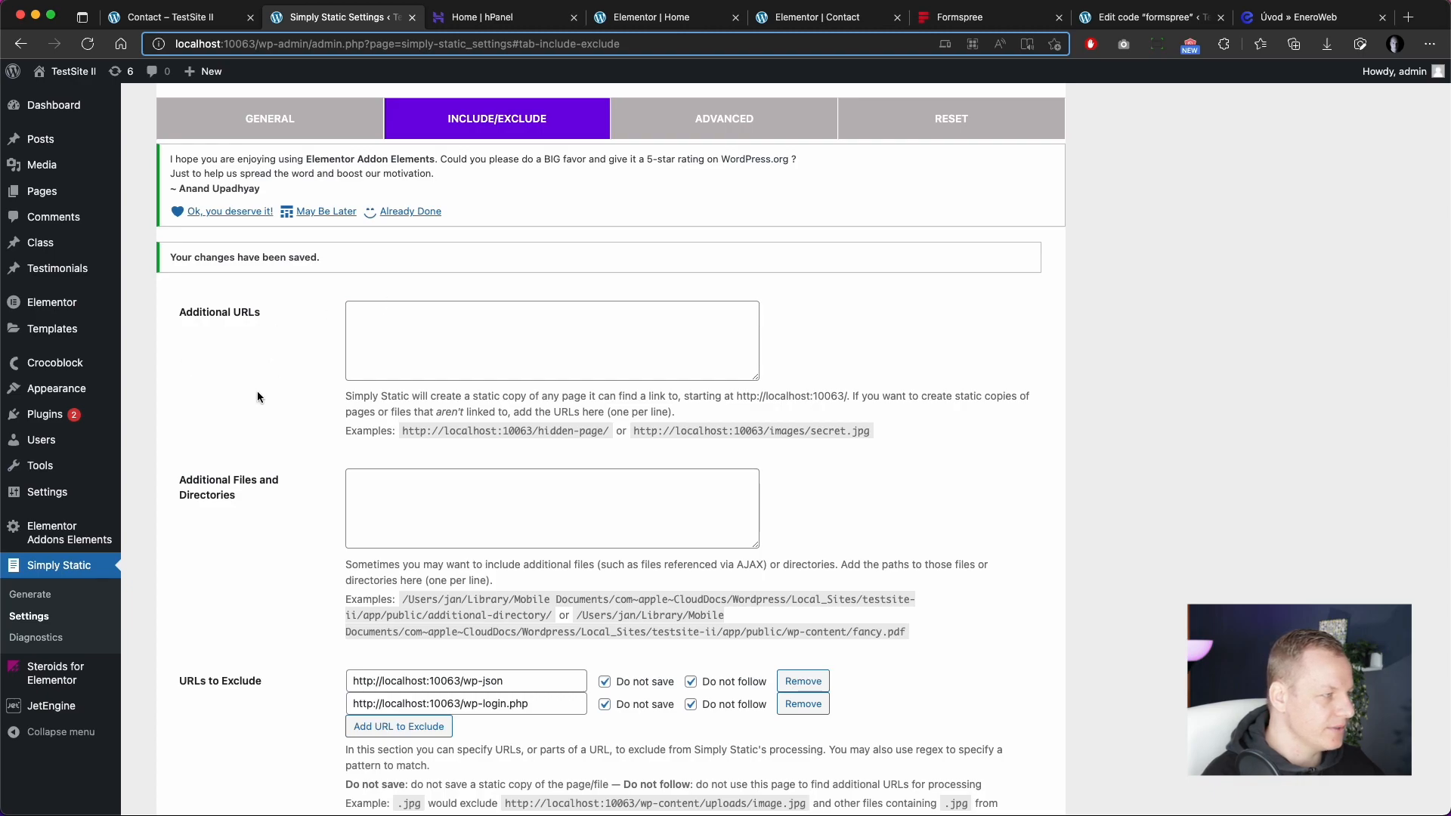
pyautogui.scroll(-3, 244, 369)
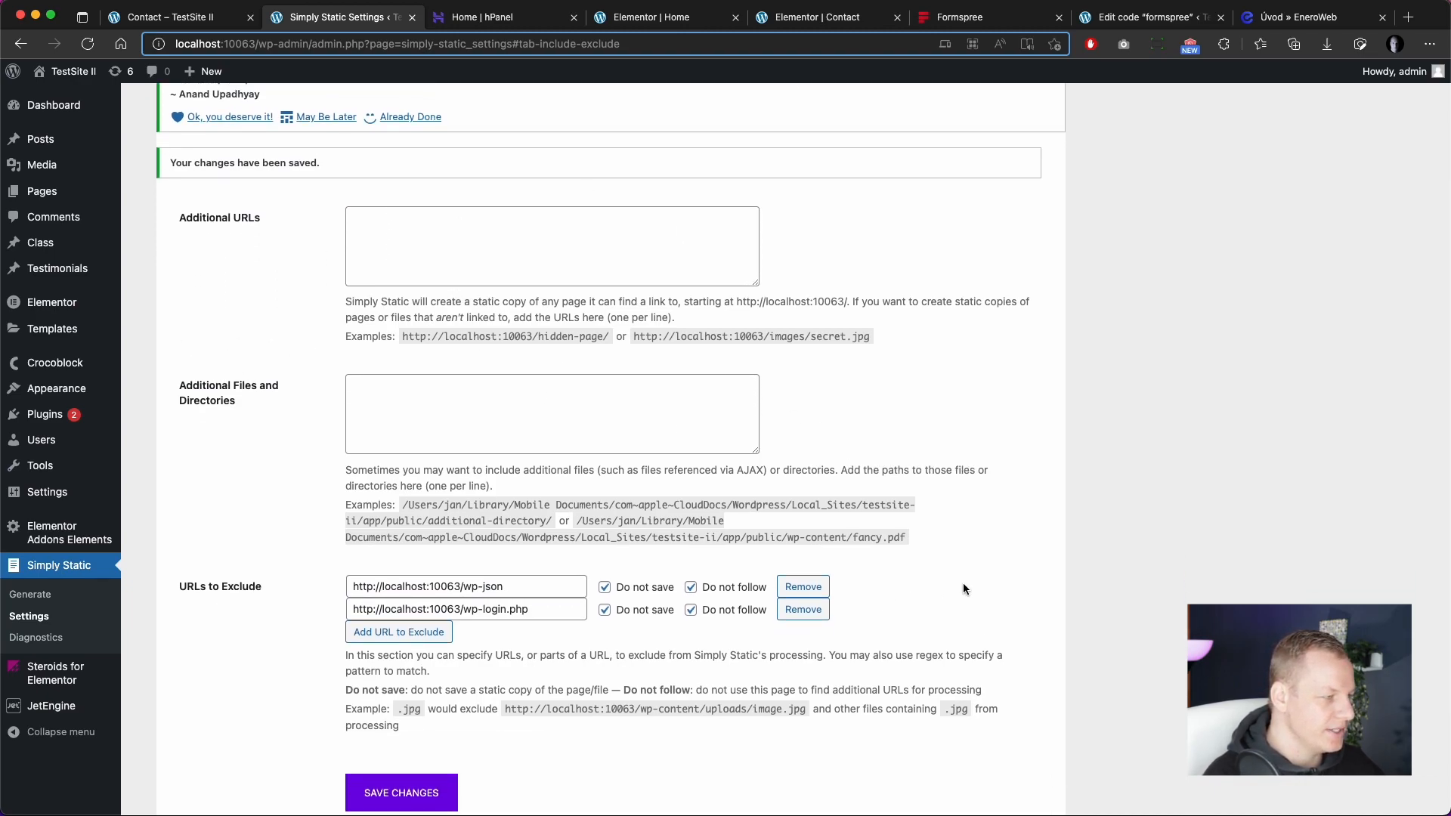
pyautogui.scroll(-3, 963, 582)
pyautogui.scroll(5, 961, 581)
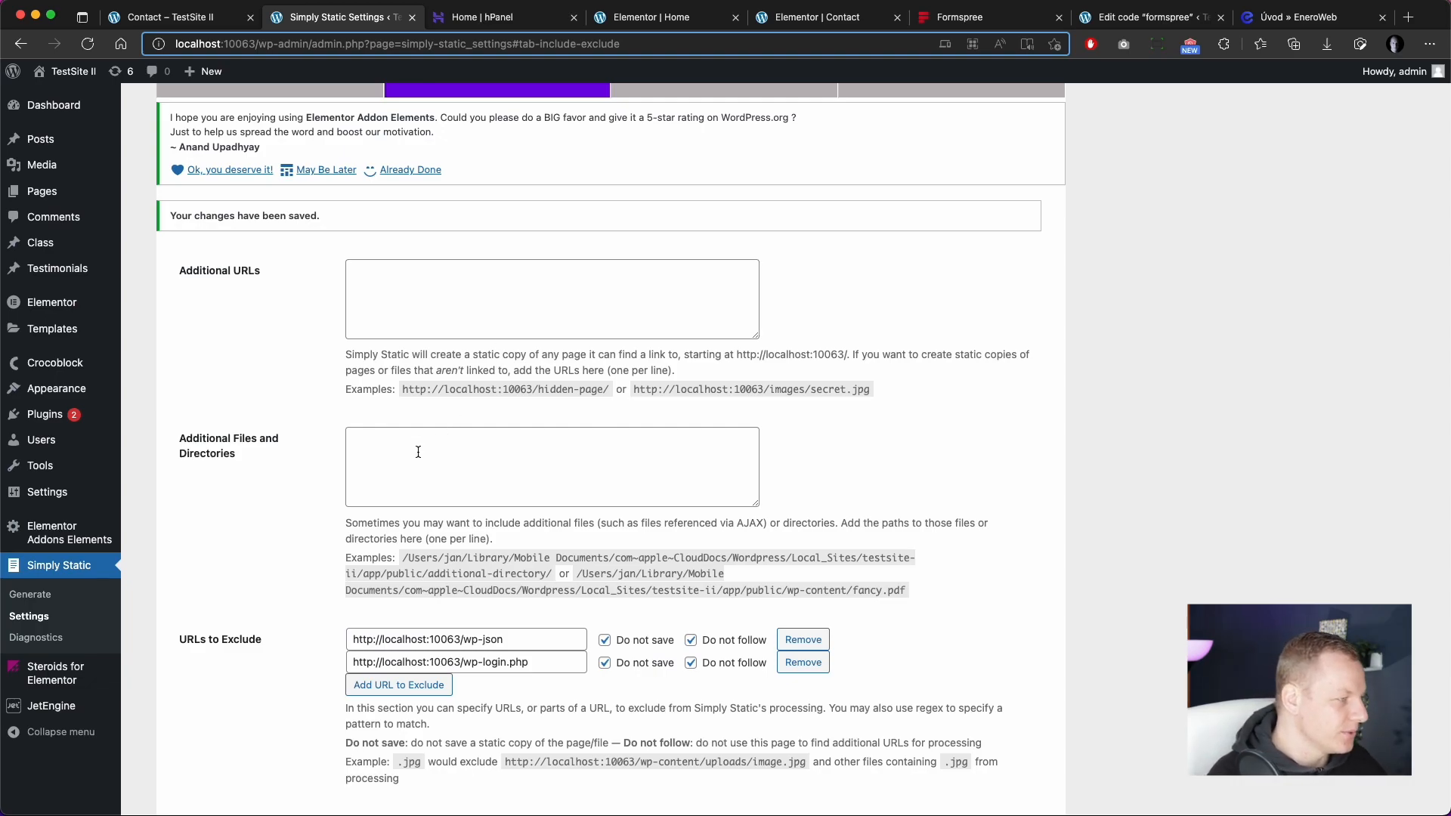
pyautogui.click(427, 284)
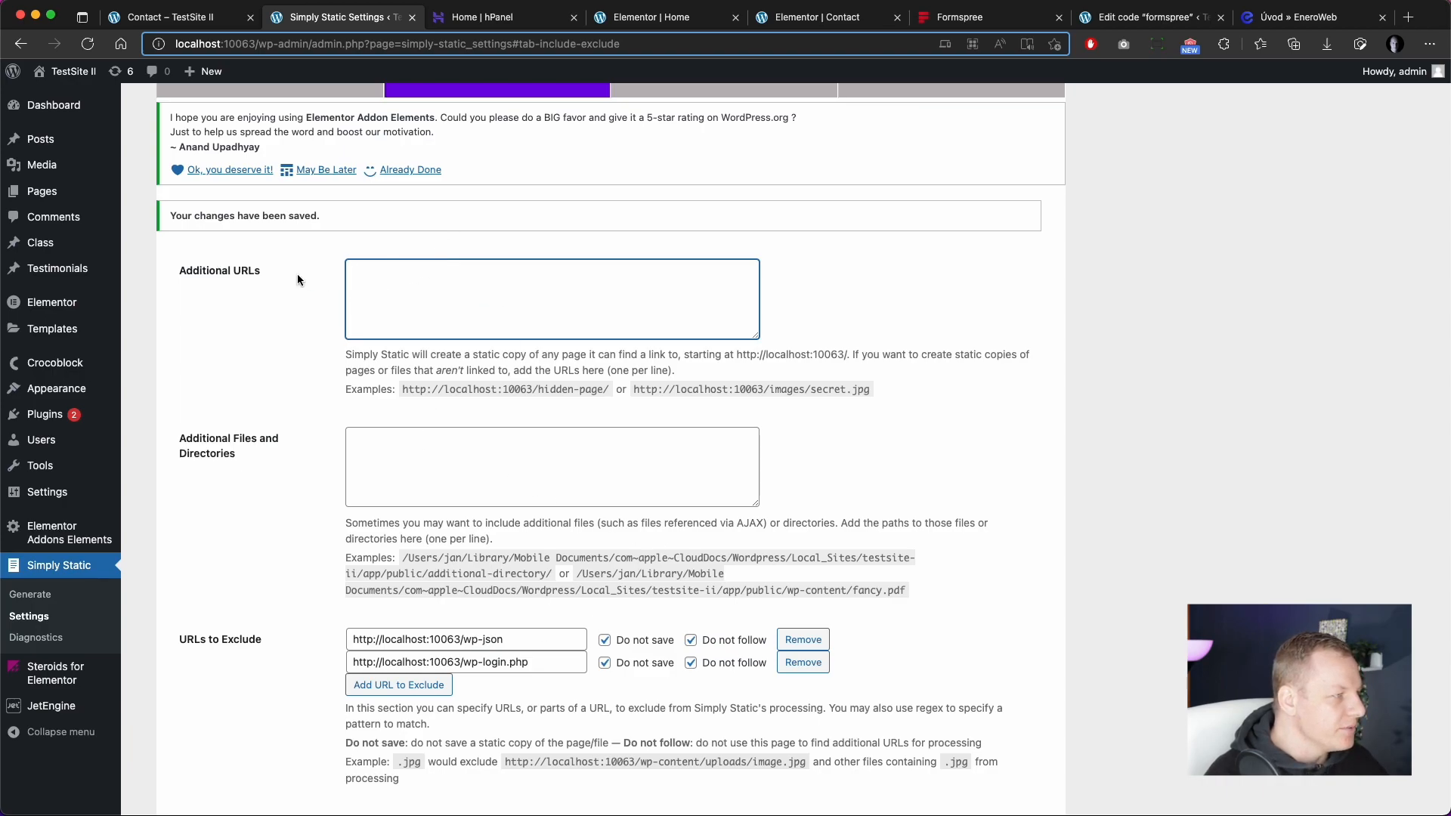
pyautogui.scroll(3, 334, 321)
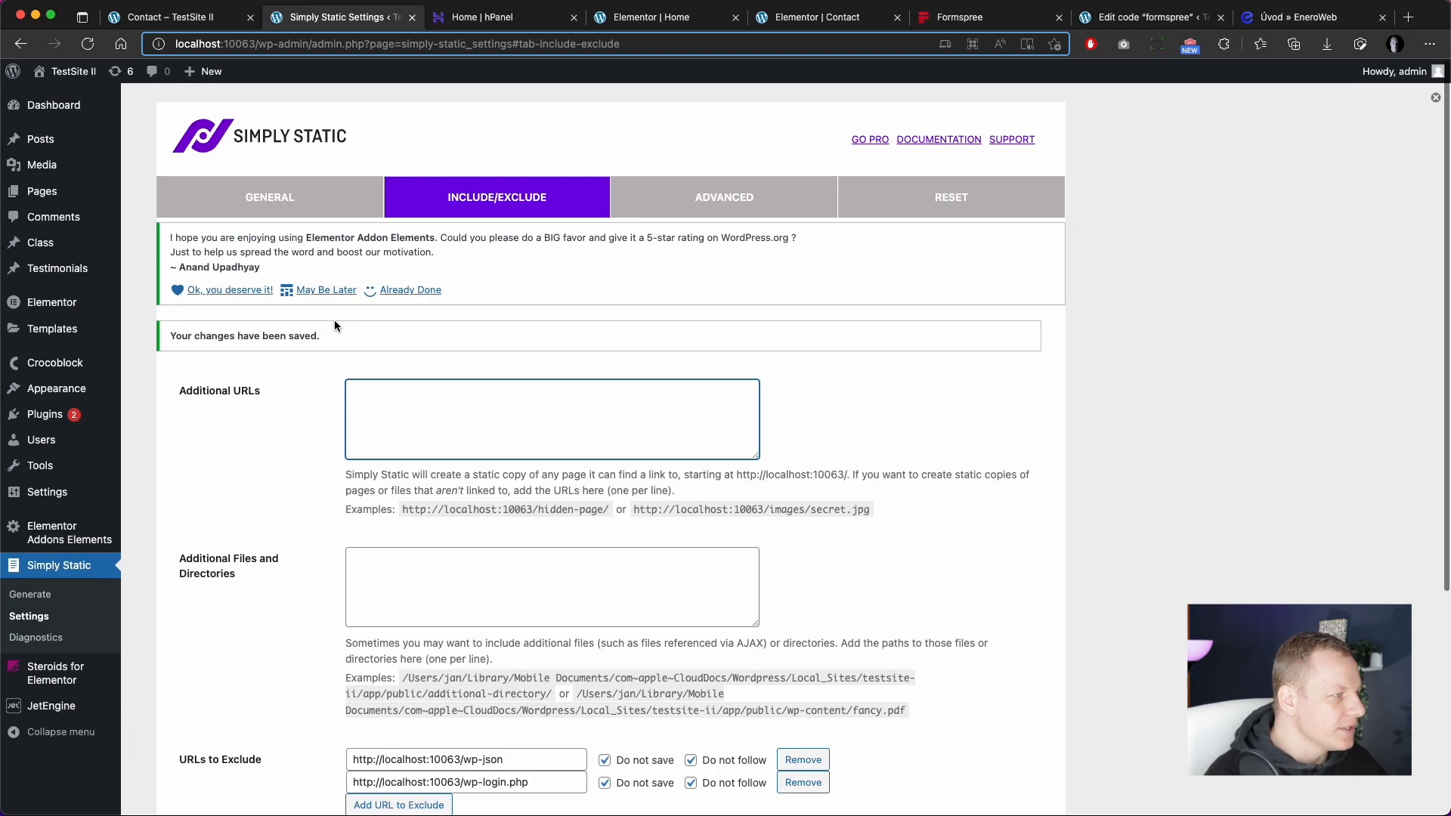
# Step: Recheck Simply Static's general destination settings and start generating the static files
pyautogui.click(285, 217)
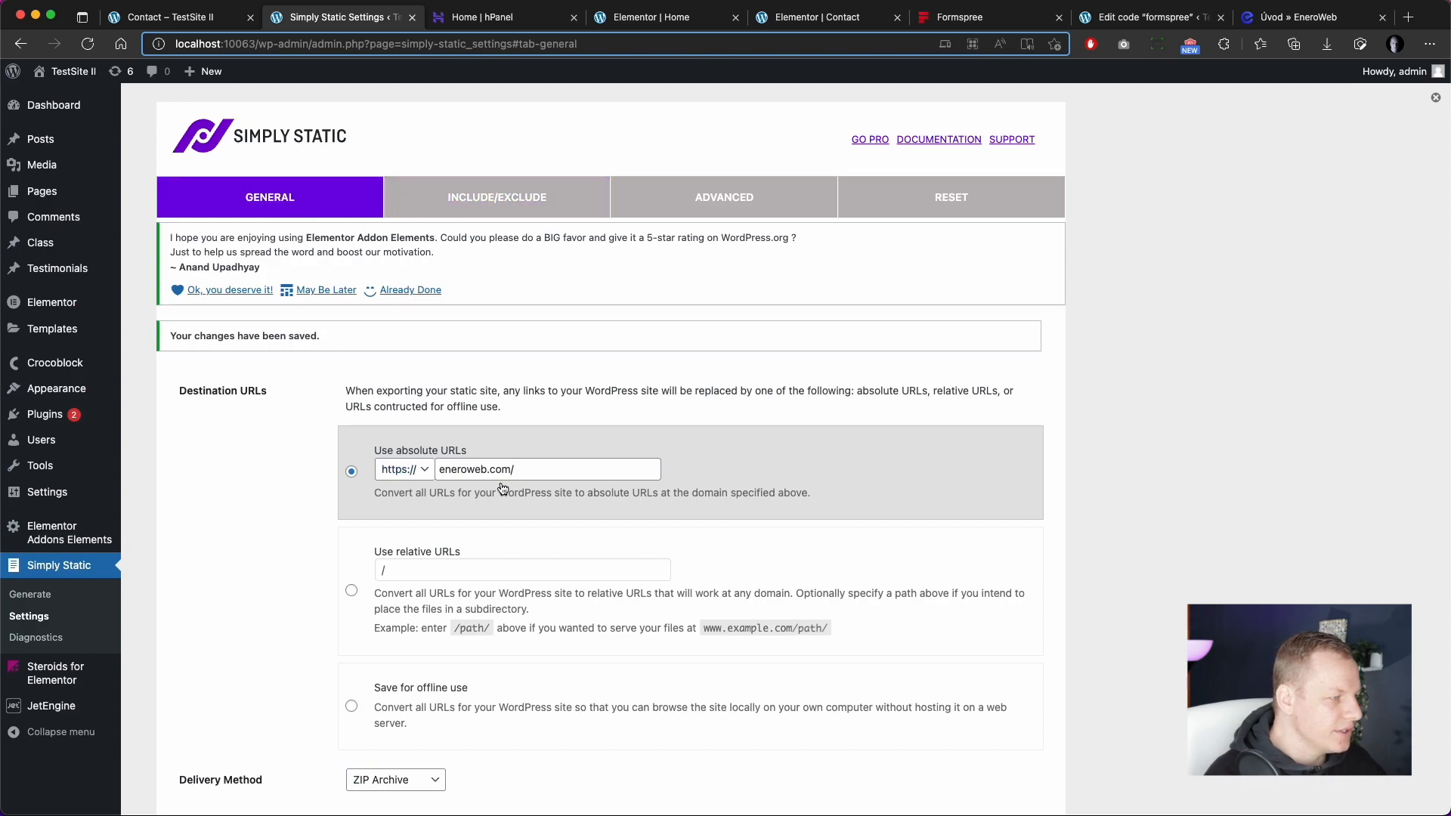
pyautogui.scroll(-2, 471, 547)
pyautogui.scroll(-2, 469, 543)
pyautogui.scroll(4, 469, 542)
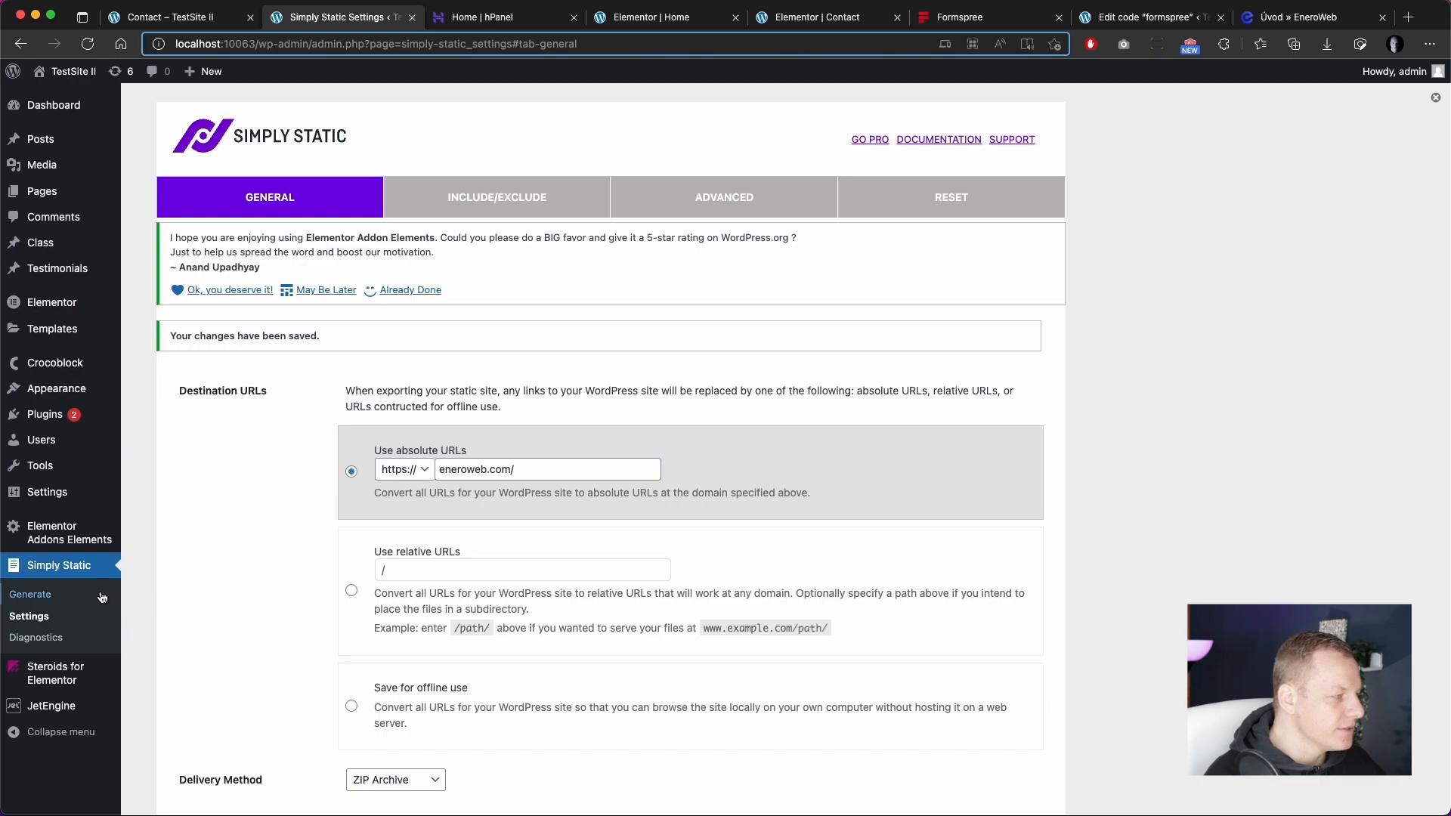
pyautogui.click(59, 599)
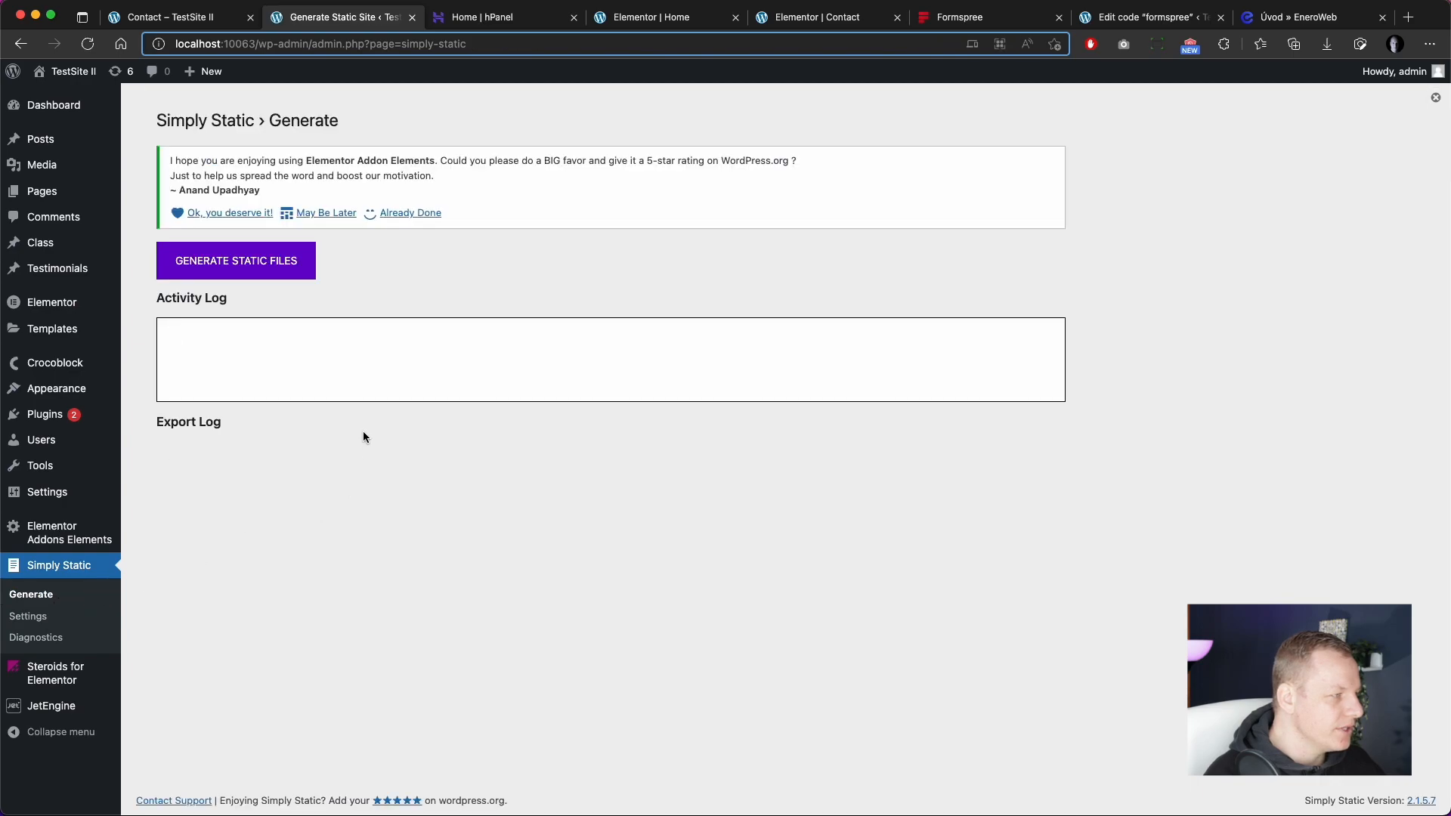
pyautogui.click(262, 263)
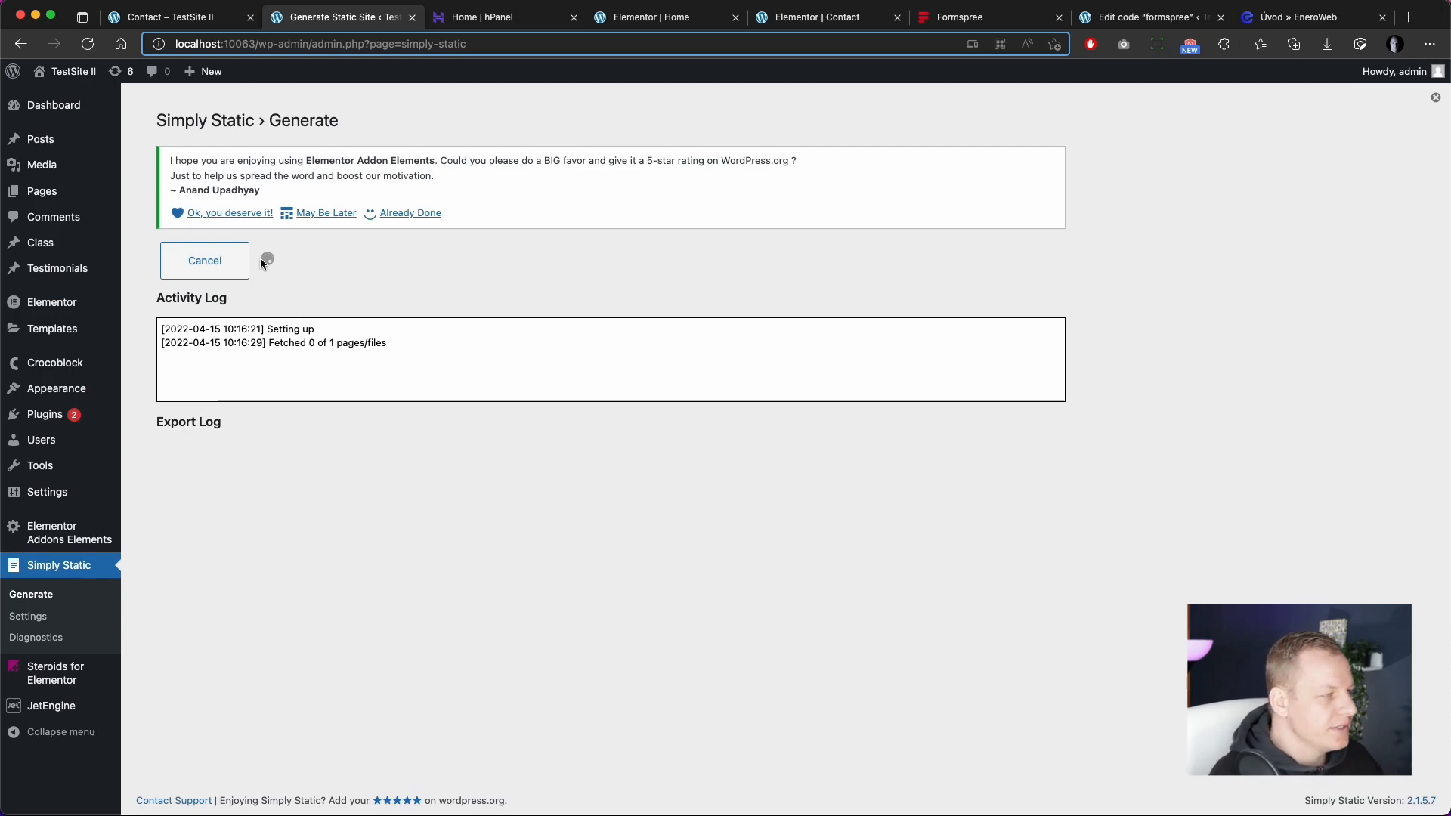
# Step: Switch to Hostinger hPanel, open the beta file manager for eneroweb.com and enter the public_html folder
pyautogui.click(502, 21)
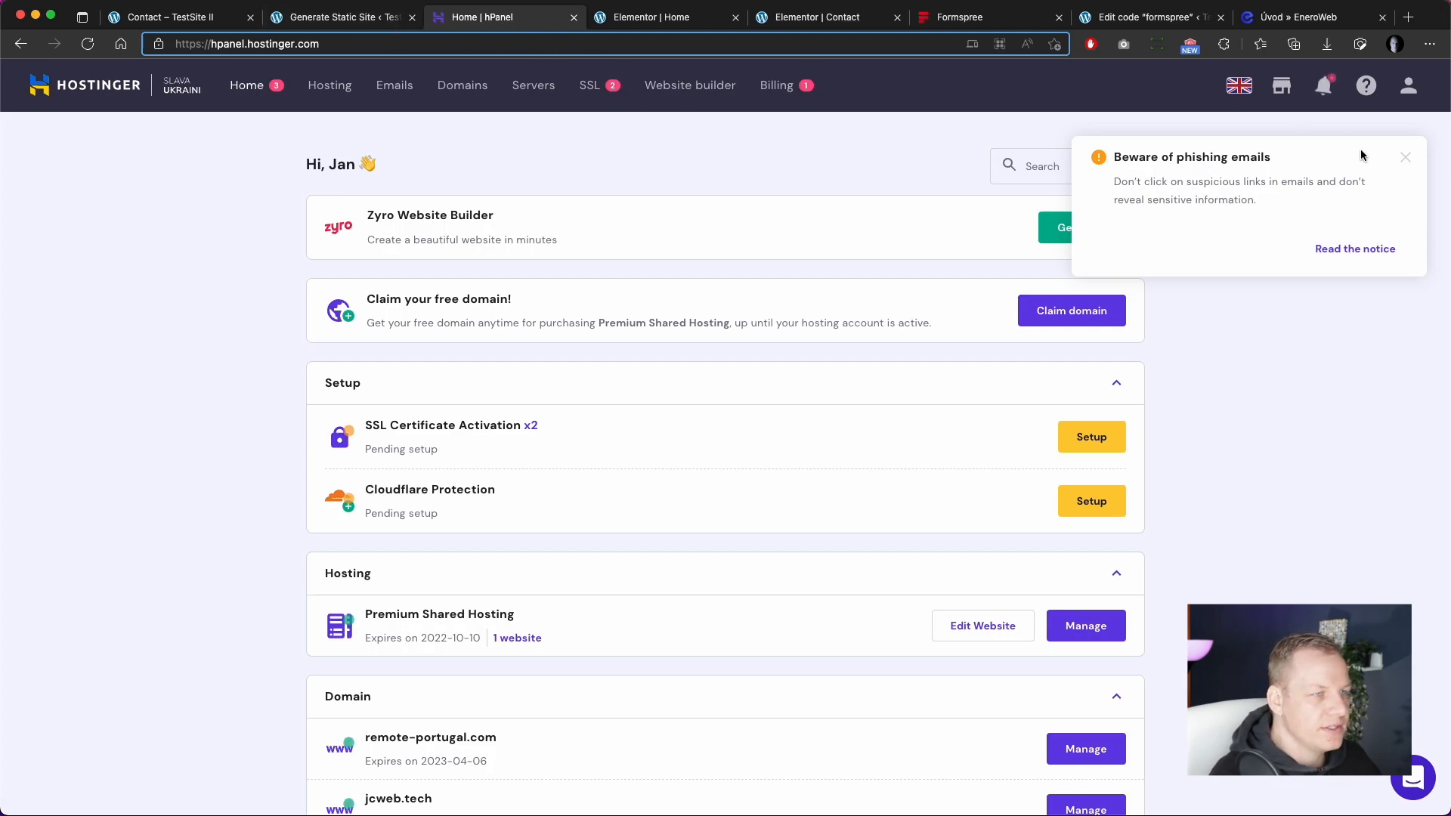
pyautogui.click(1406, 159)
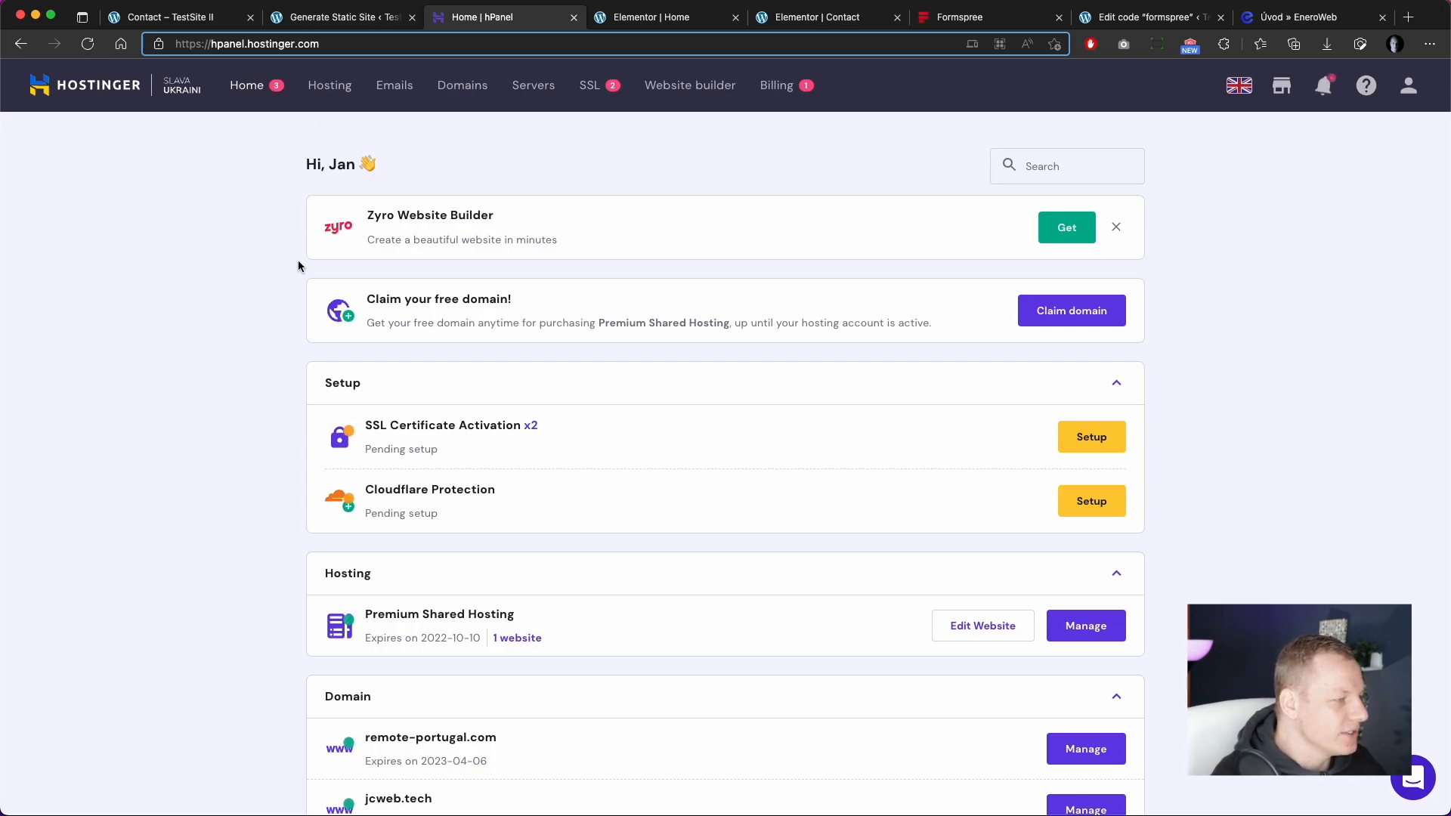
pyautogui.scroll(-6, 287, 378)
pyautogui.scroll(6, 291, 491)
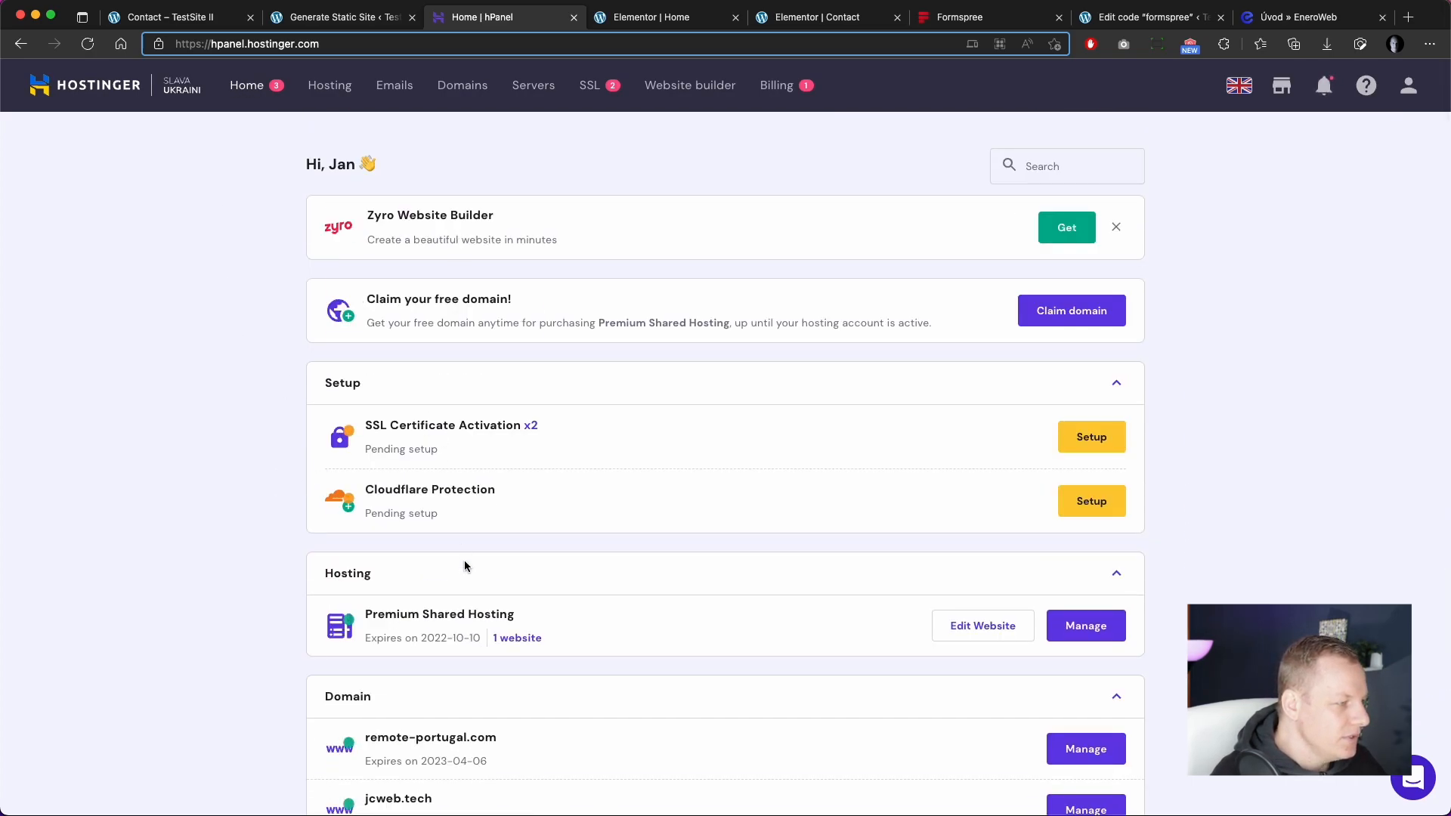
pyautogui.scroll(-2, 463, 565)
pyautogui.scroll(1, 465, 567)
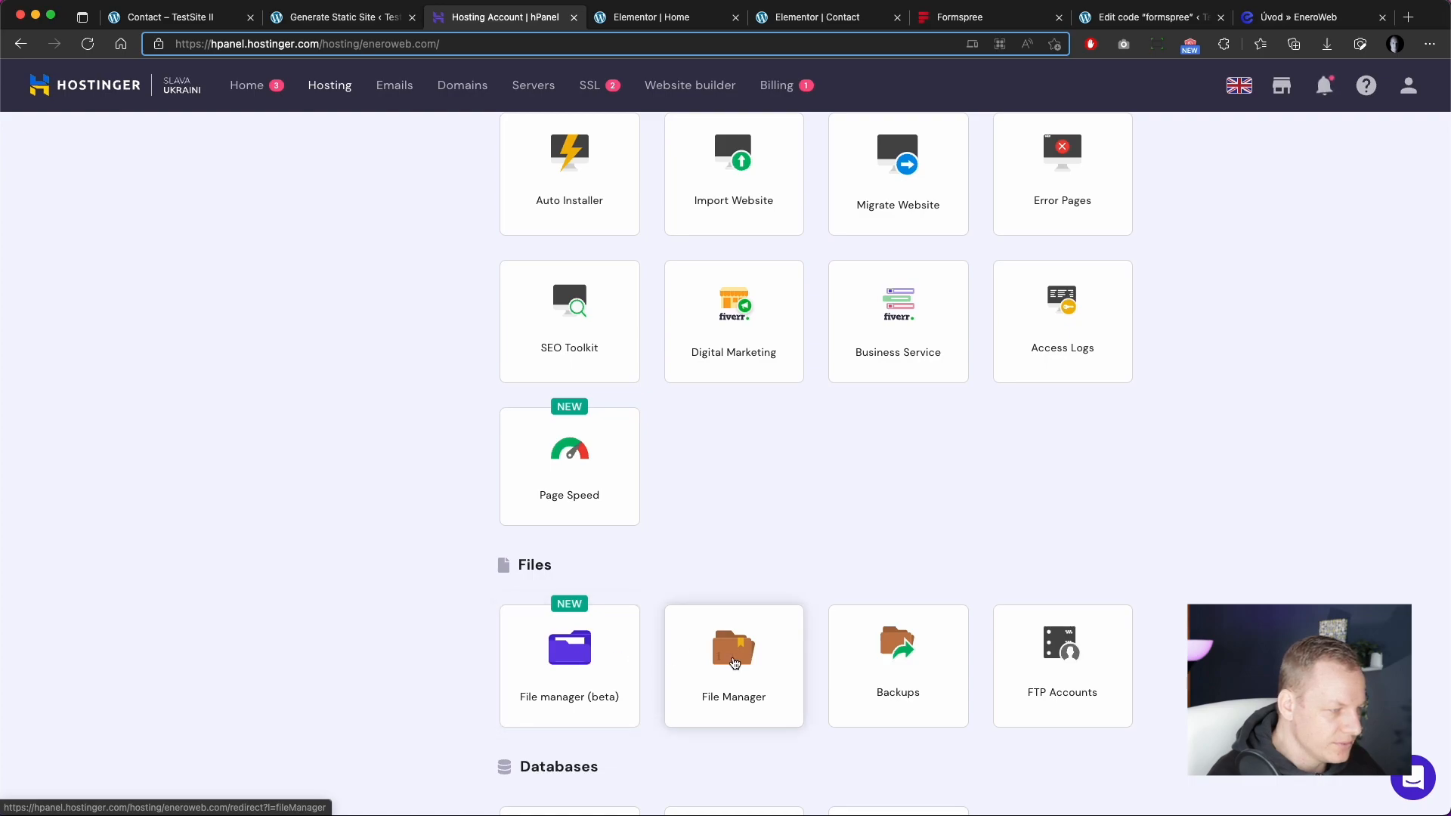
pyautogui.click(565, 663)
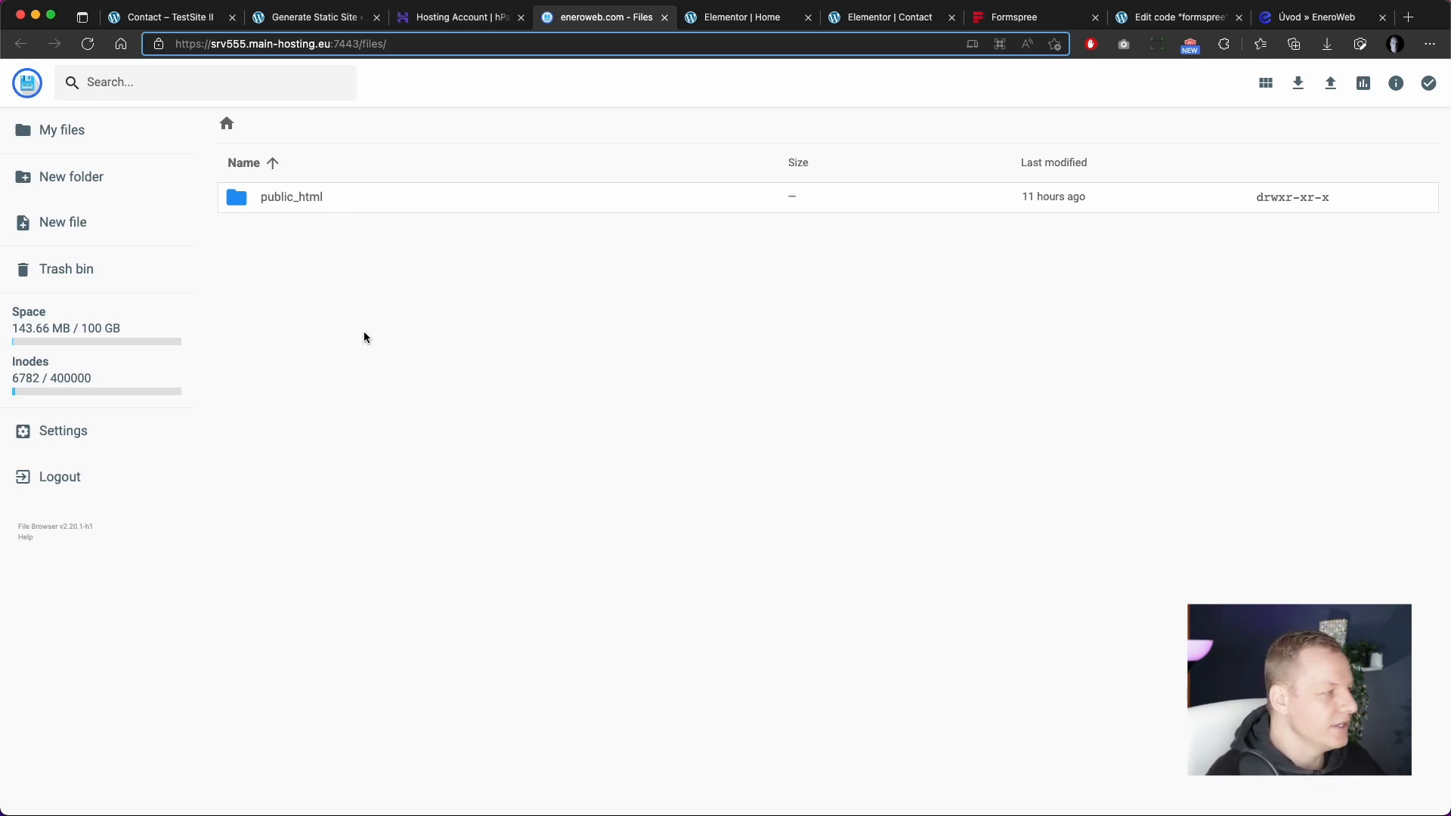
pyautogui.click(275, 203)
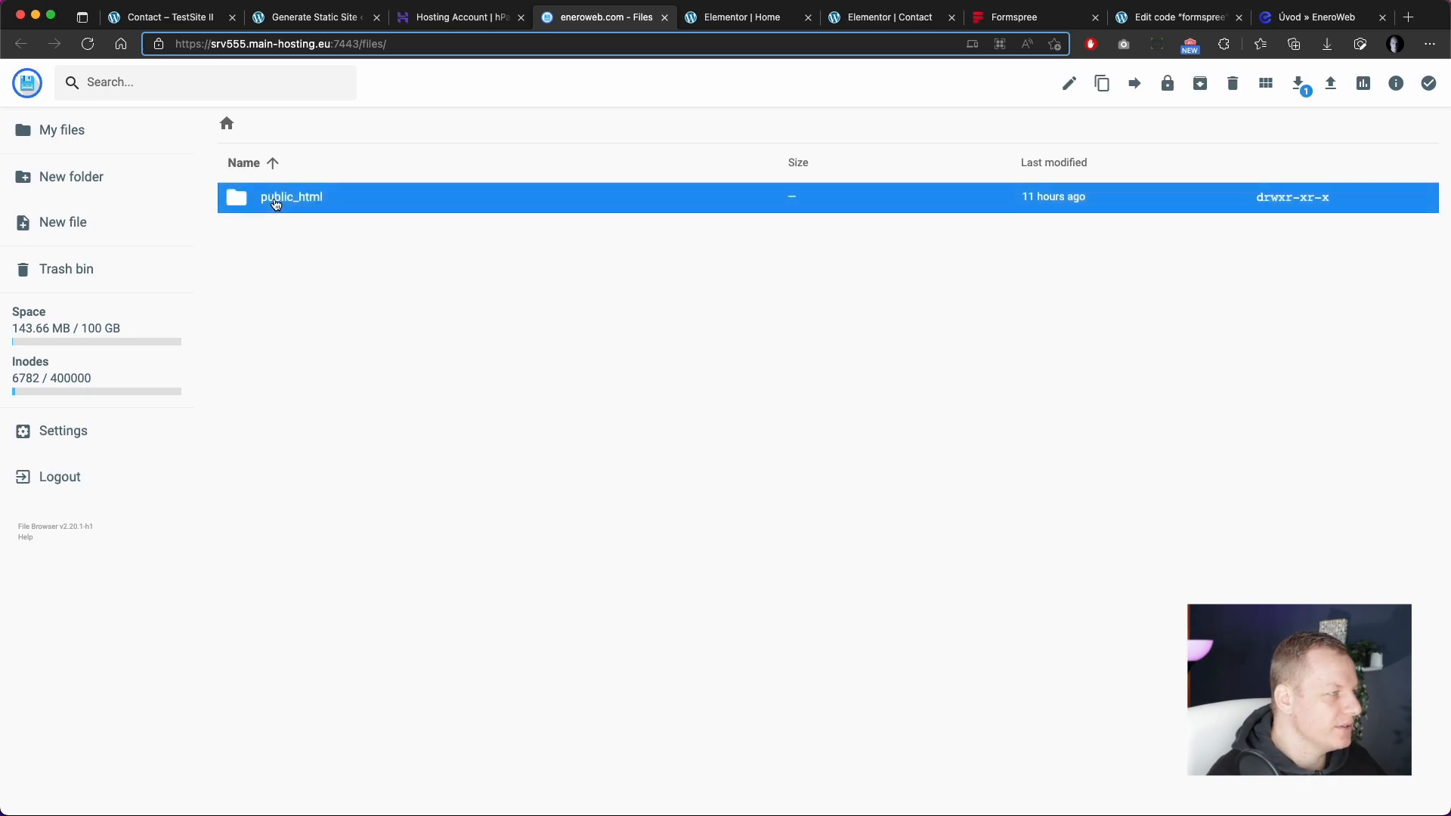
pyautogui.doubleClick(276, 204)
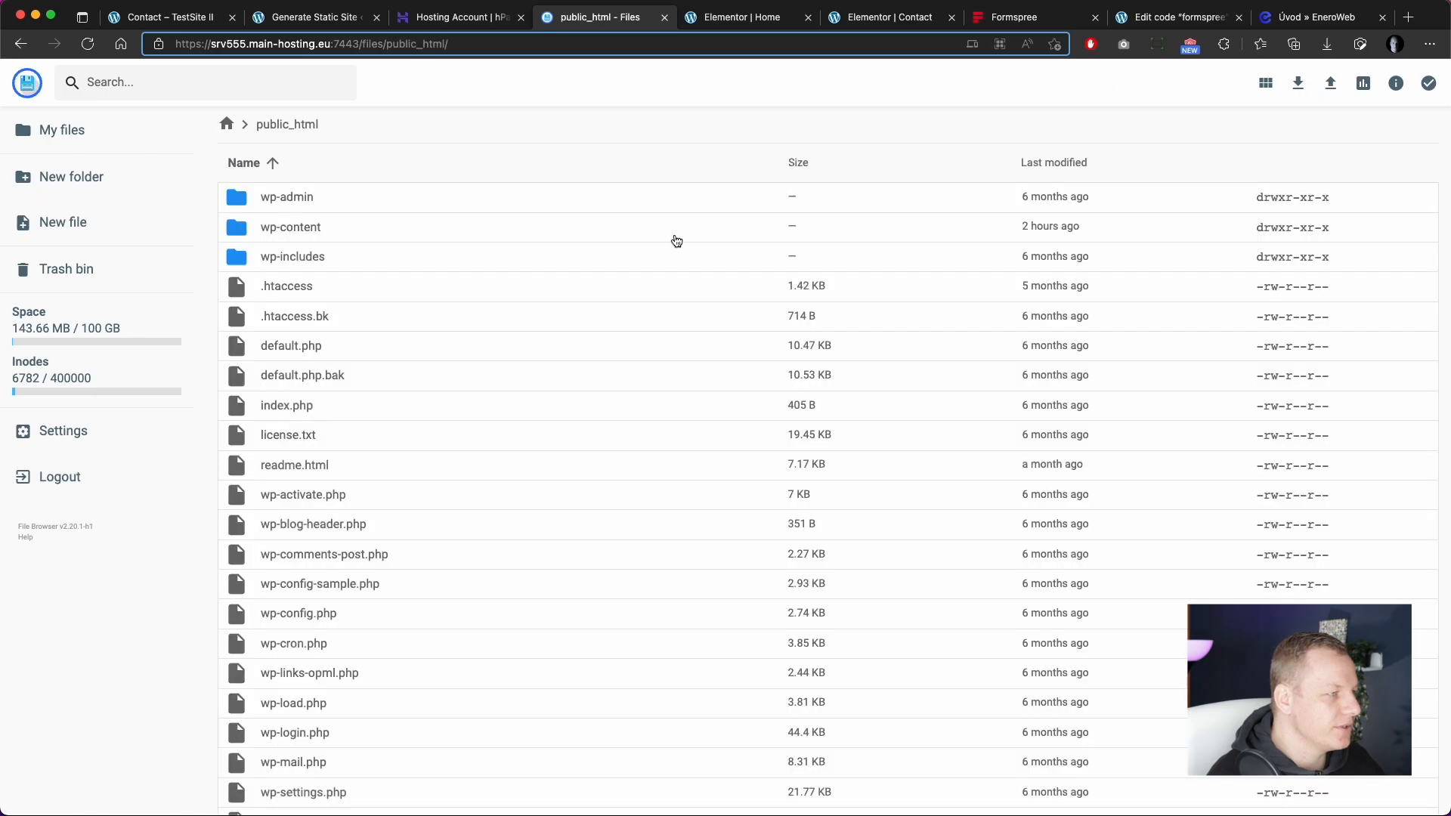
# Step: Archive all files and folders in public_html as a zip named wp_backup
pyautogui.click(315, 204)
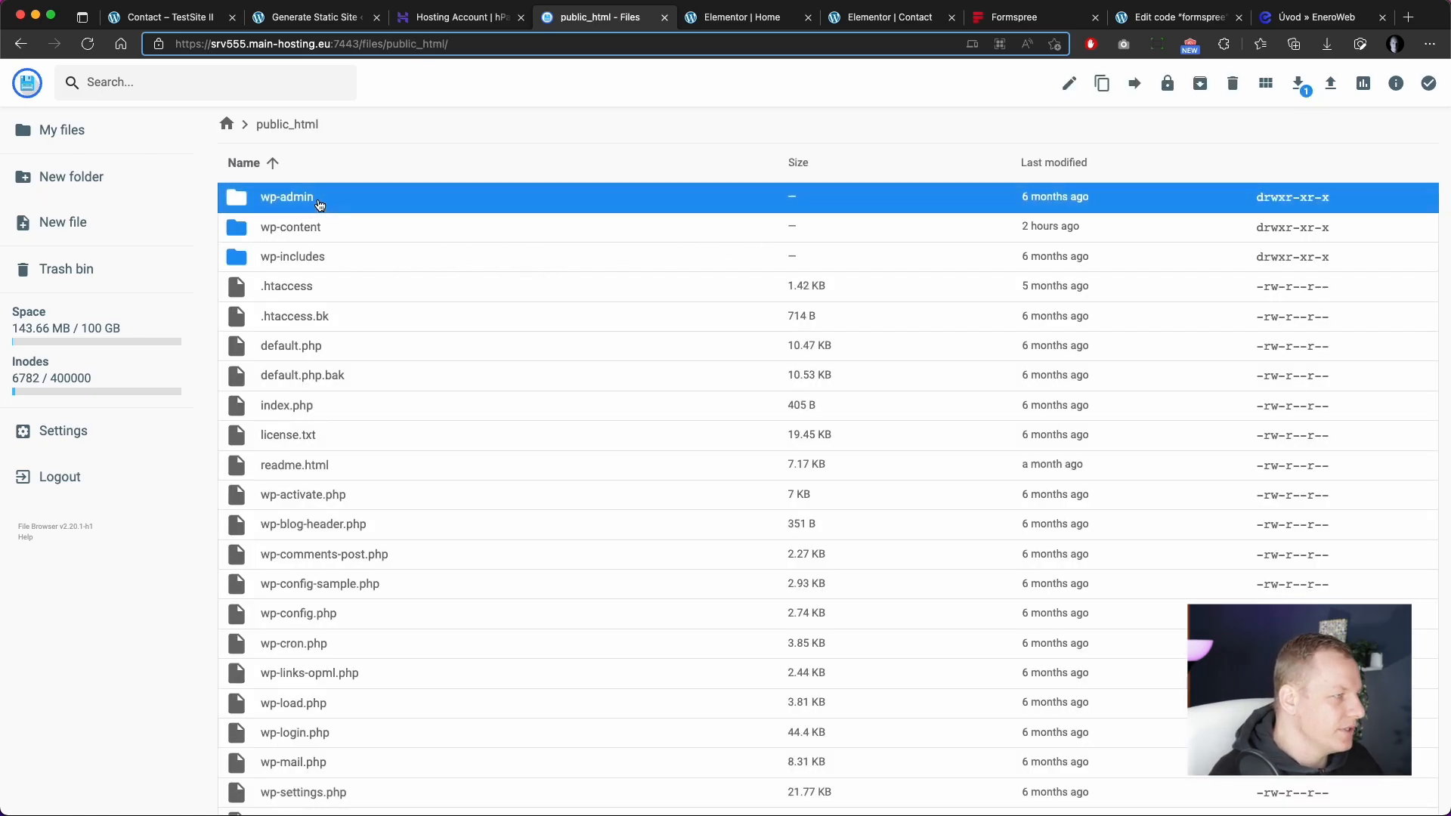
pyautogui.scroll(-2, 465, 355)
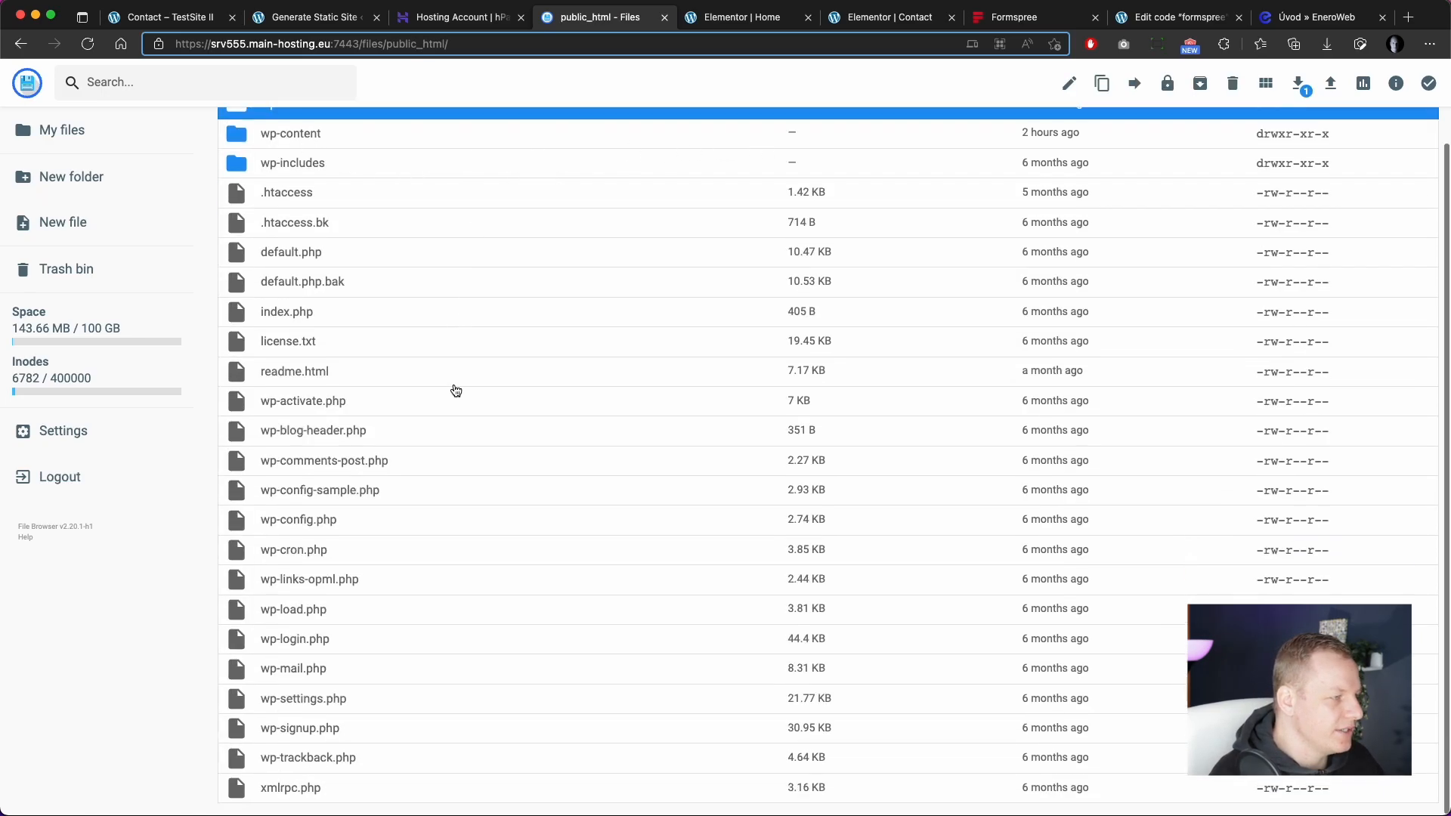
pyautogui.keyDown('shift'); pyautogui.click(376, 794); pyautogui.keyUp('shift')
pyautogui.scroll(2, 1126, 250)
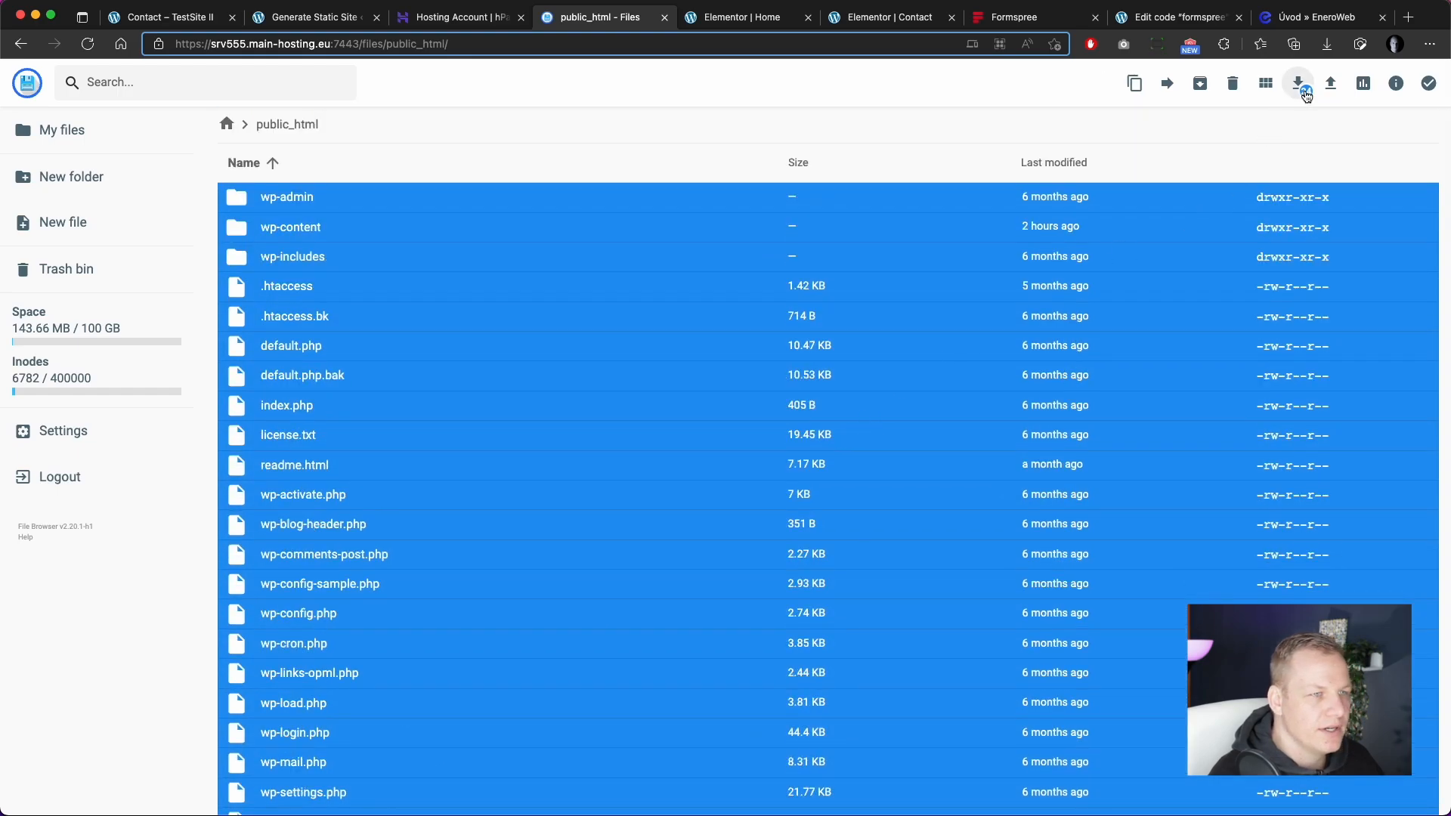
pyautogui.click(1201, 85)
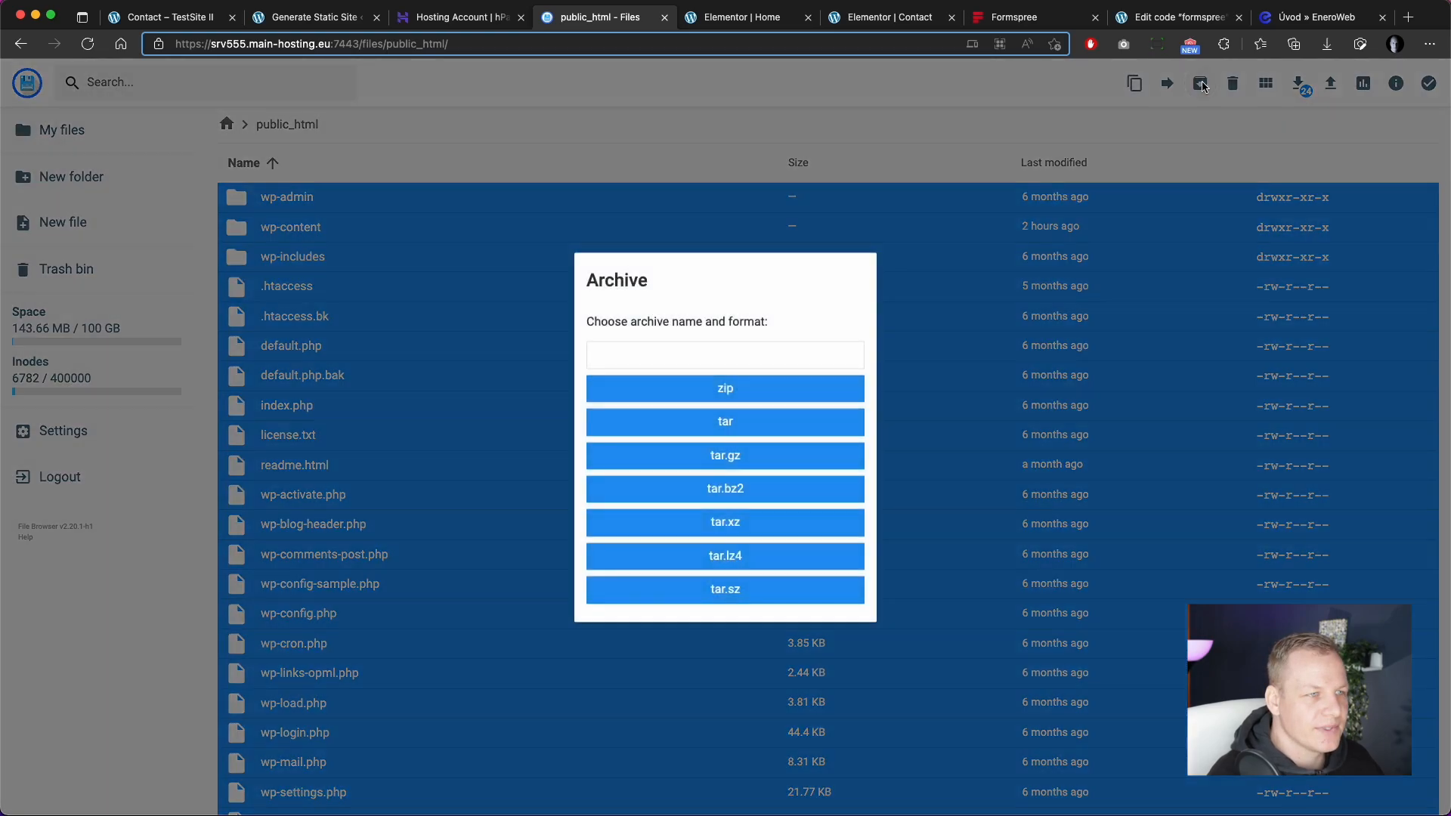
pyautogui.click(702, 364)
pyautogui.write('wp')
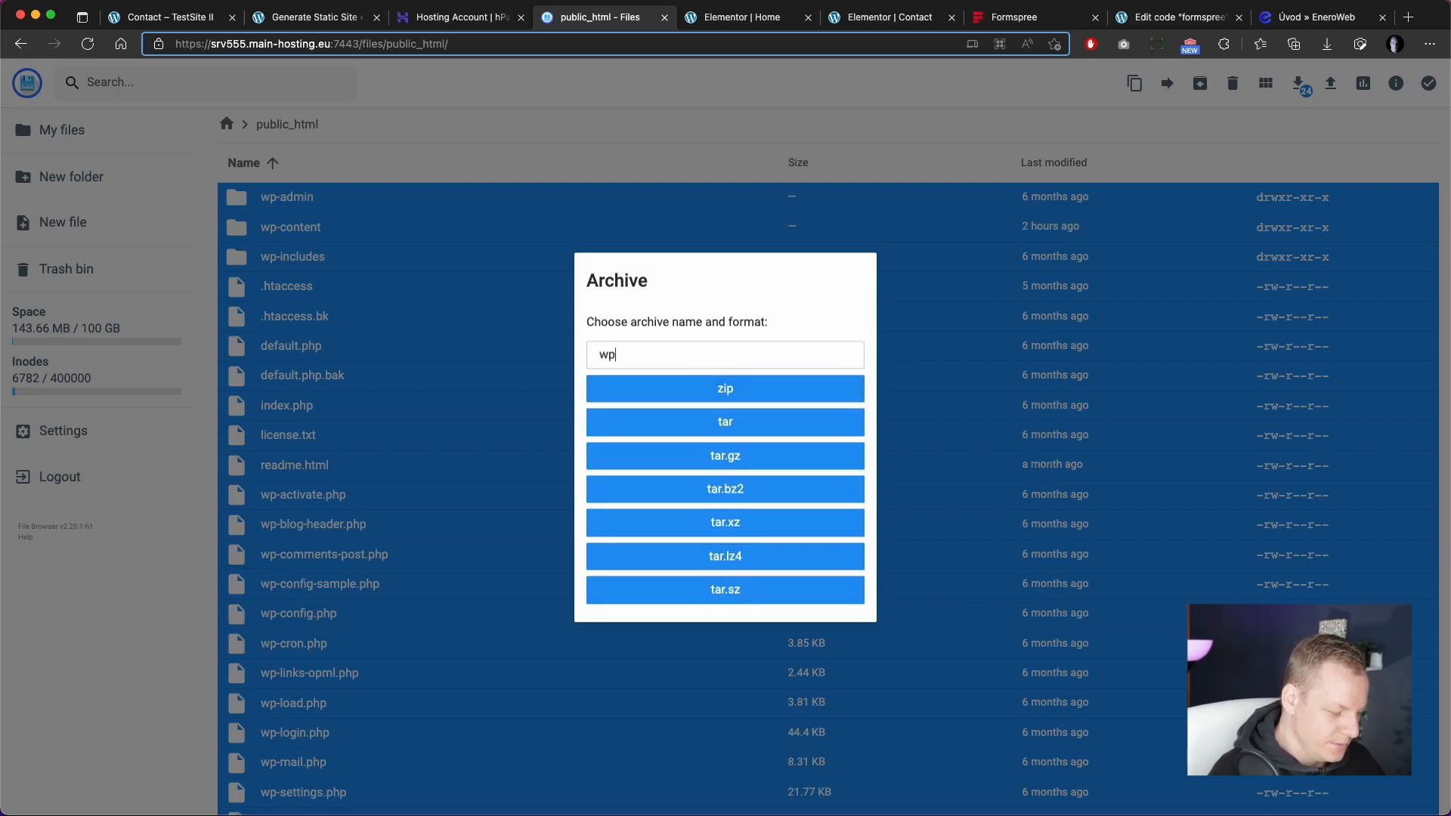
pyautogui.write('_backup')
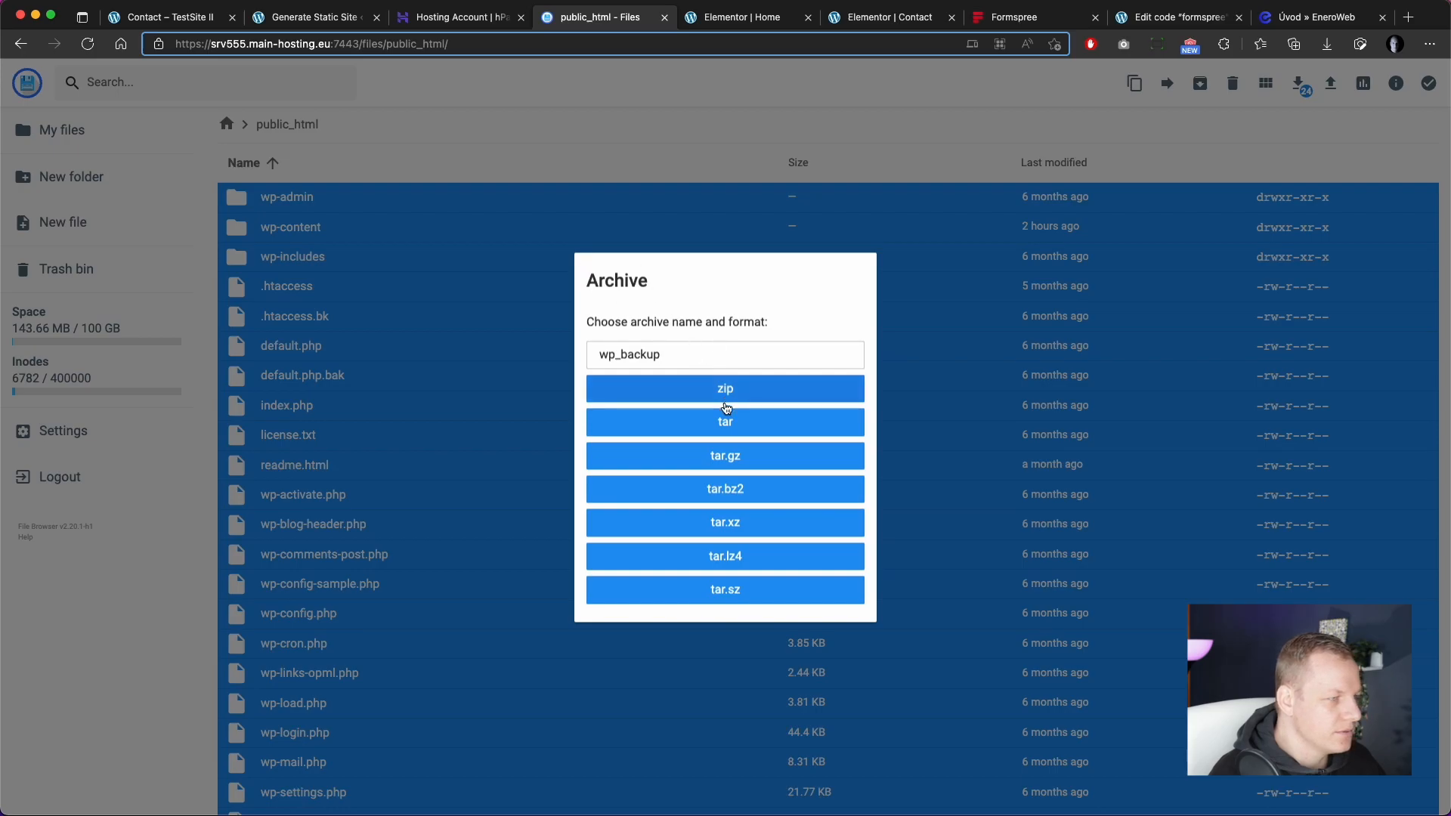
pyautogui.click(743, 388)
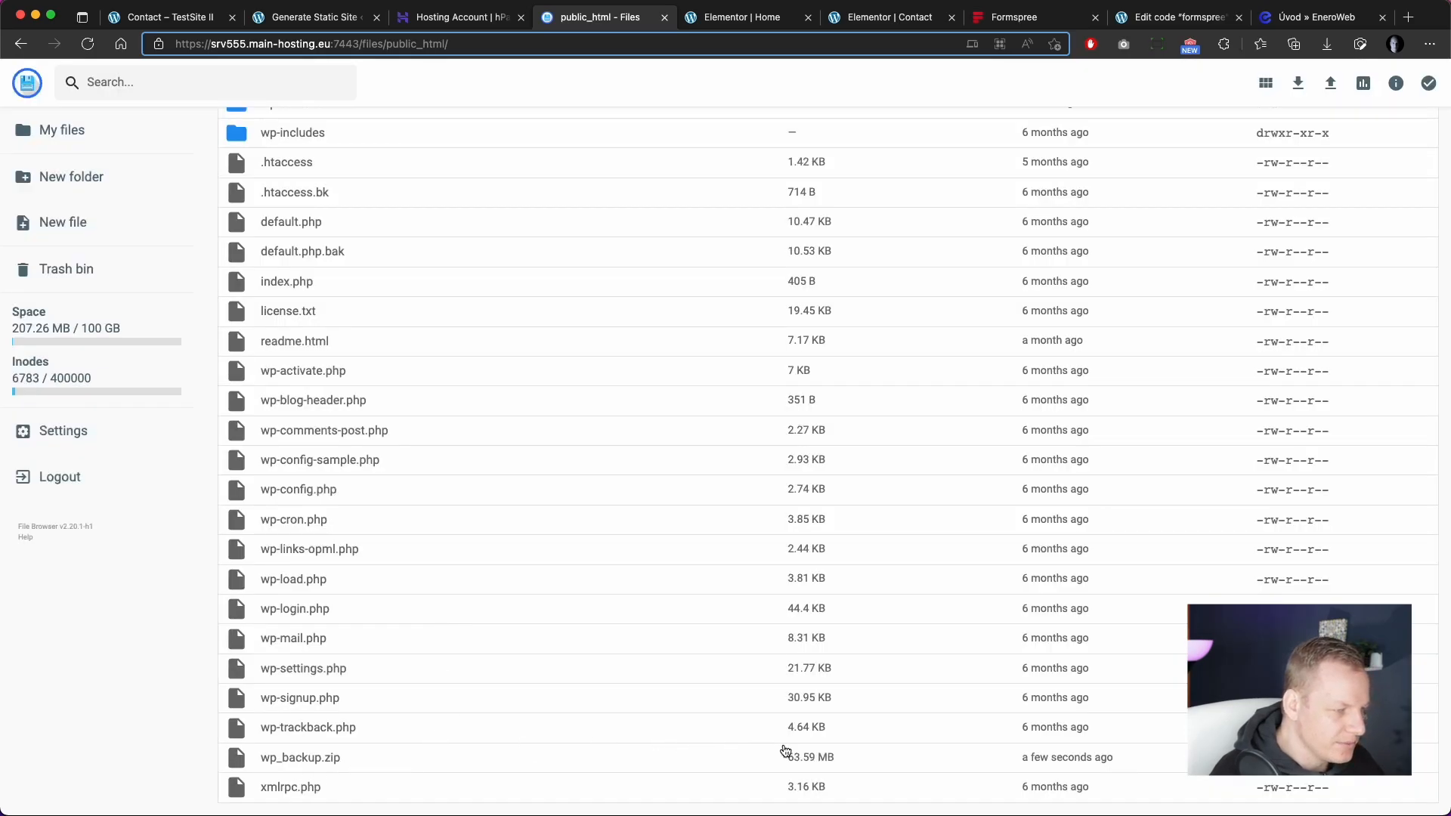
# Step: Delete everything in public_html except wp_backup.zip, skipping the trash bin
pyautogui.click(372, 762)
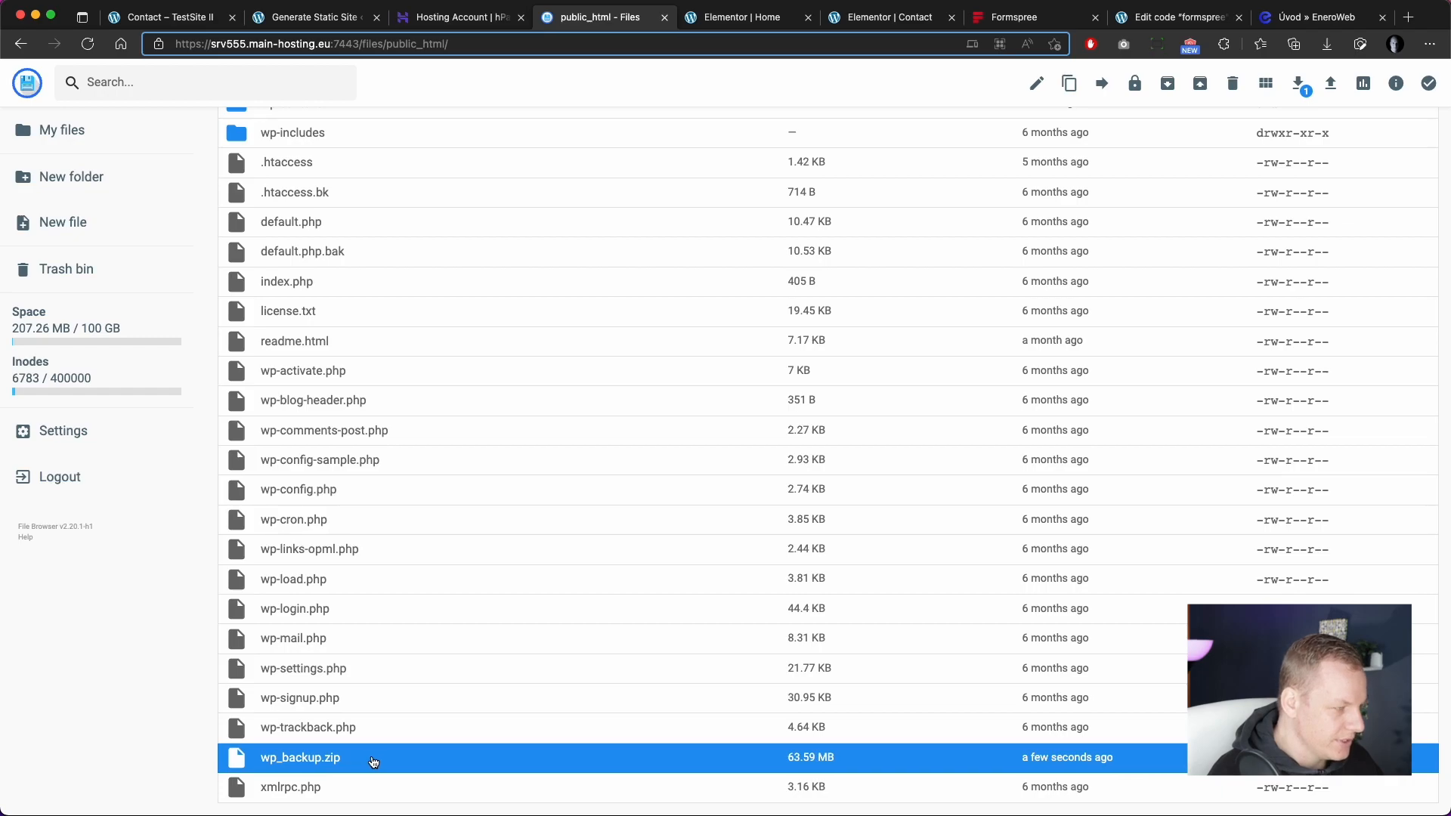
pyautogui.press('super+a')
pyautogui.keyDown('super'); pyautogui.click(373, 761); pyautogui.keyUp('super')
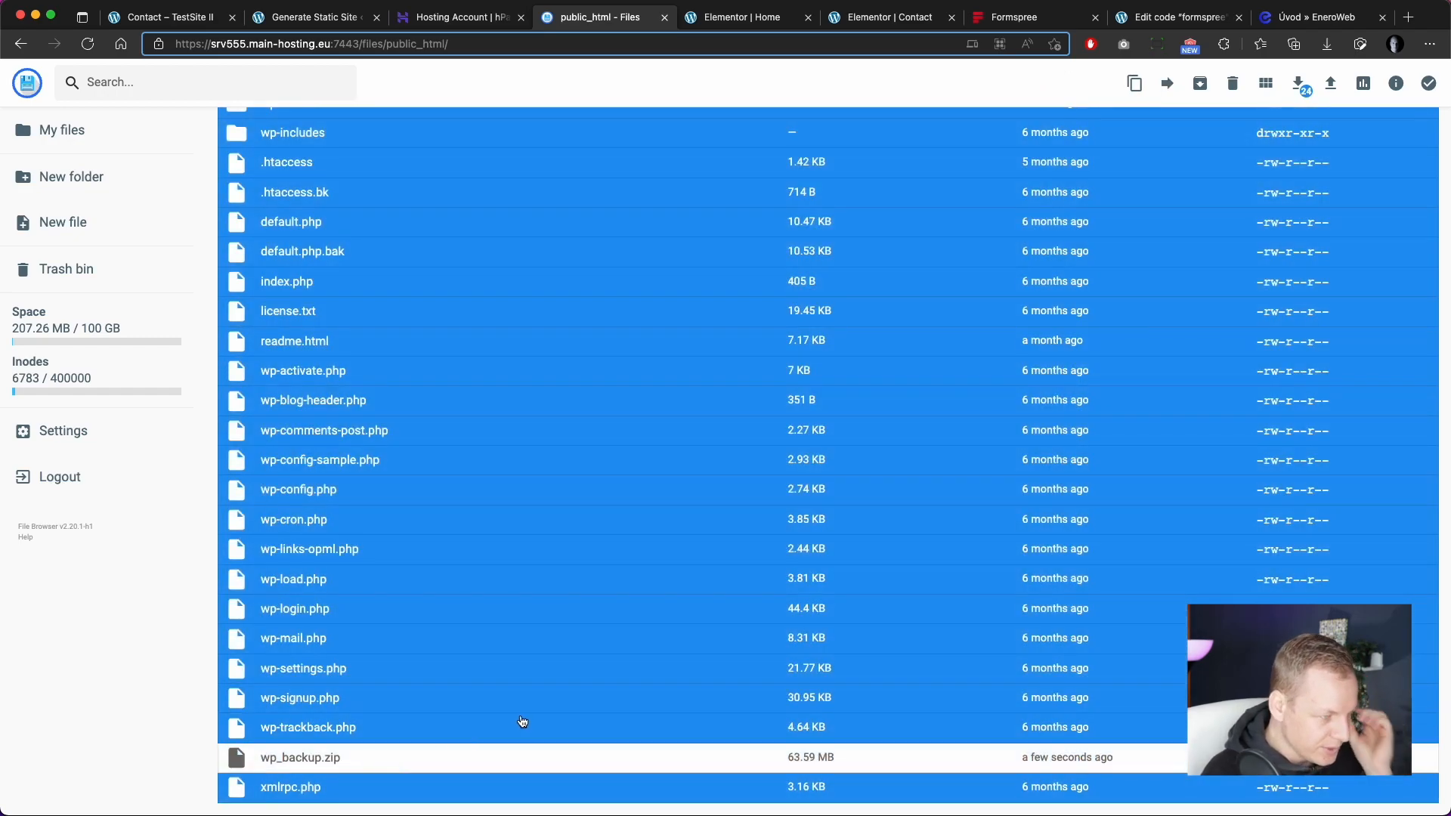
pyautogui.scroll(3, 493, 322)
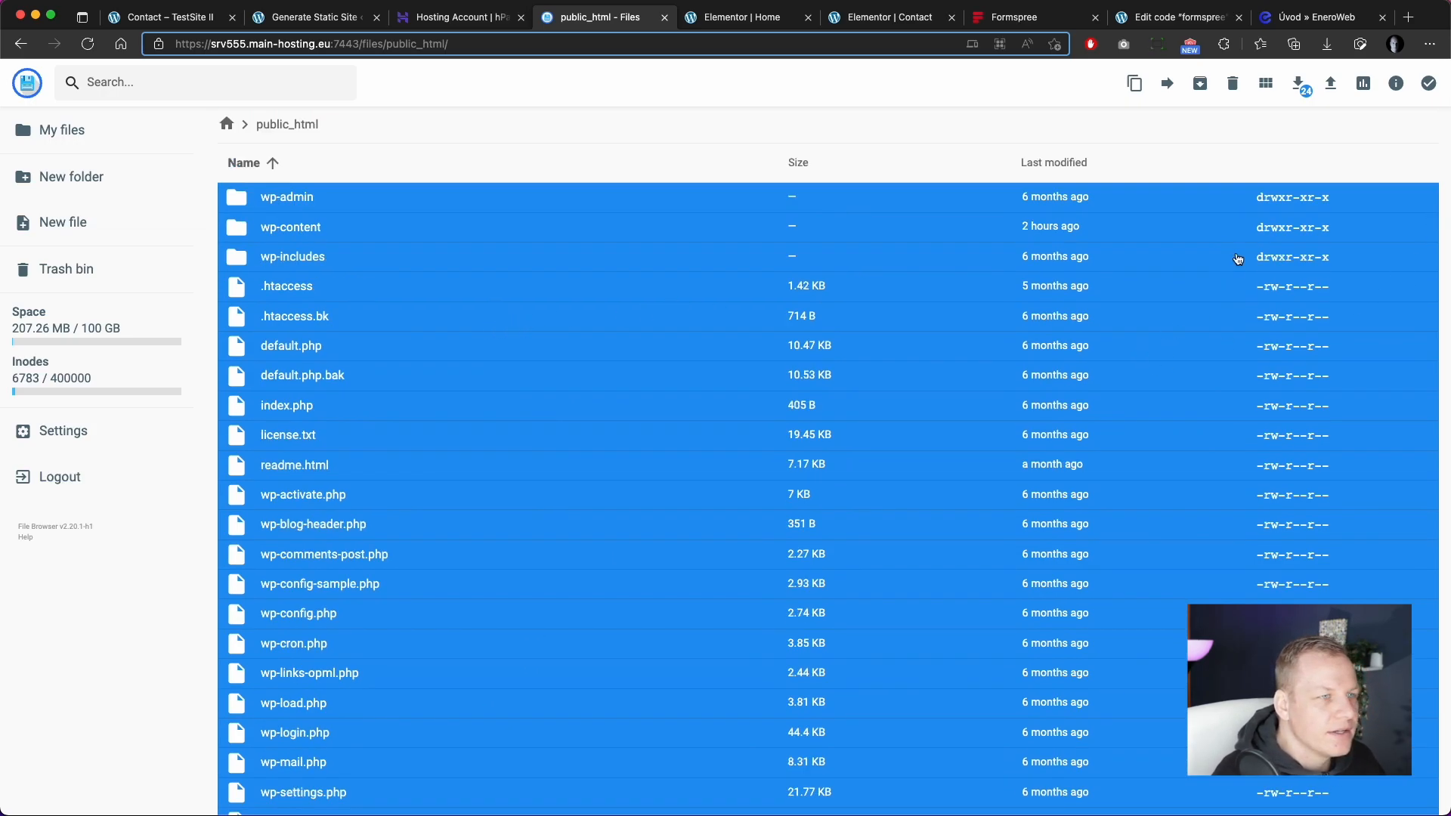
pyautogui.scroll(-3, 842, 486)
pyautogui.scroll(3, 904, 469)
pyautogui.click(1235, 84)
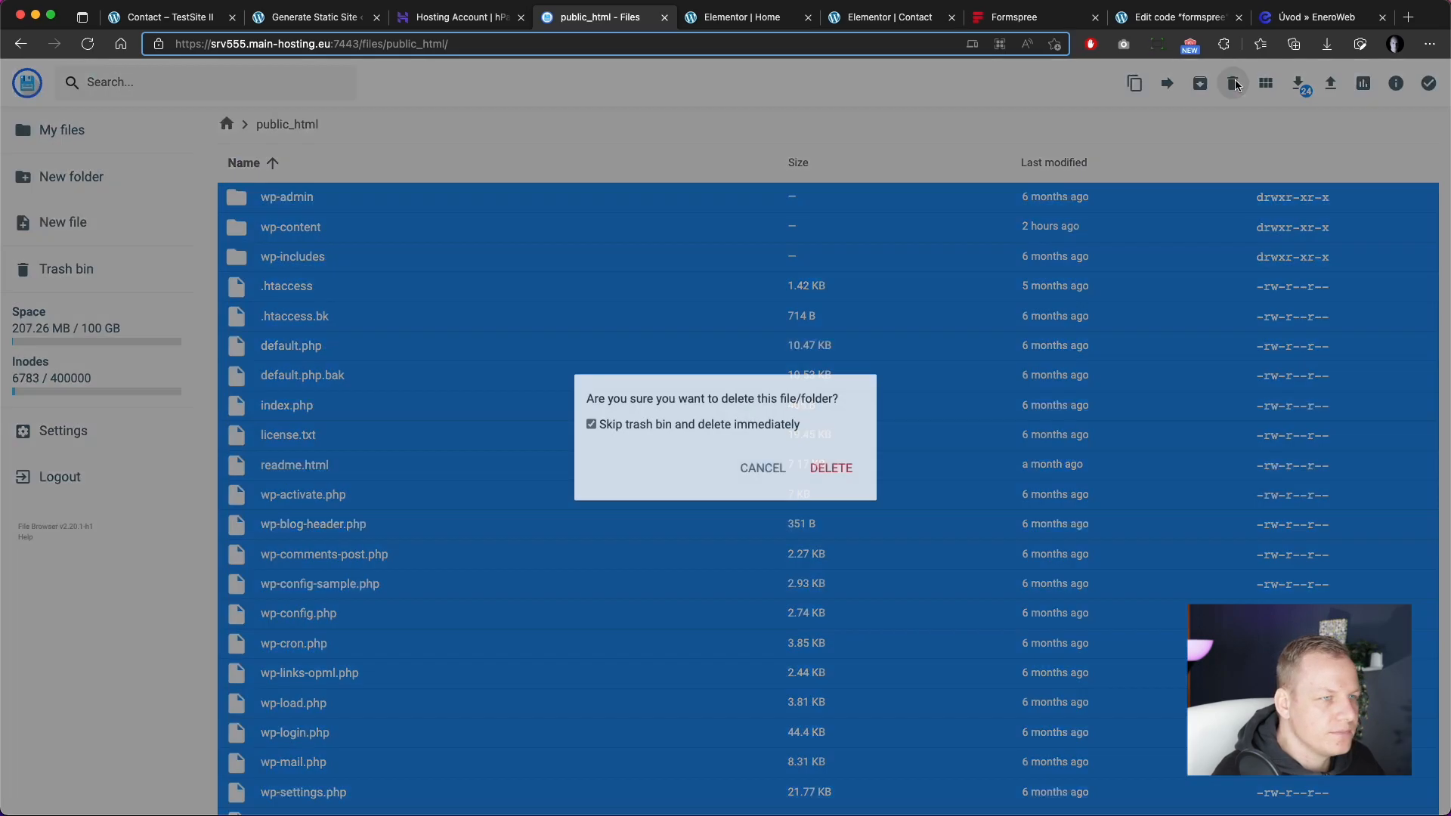
pyautogui.click(831, 469)
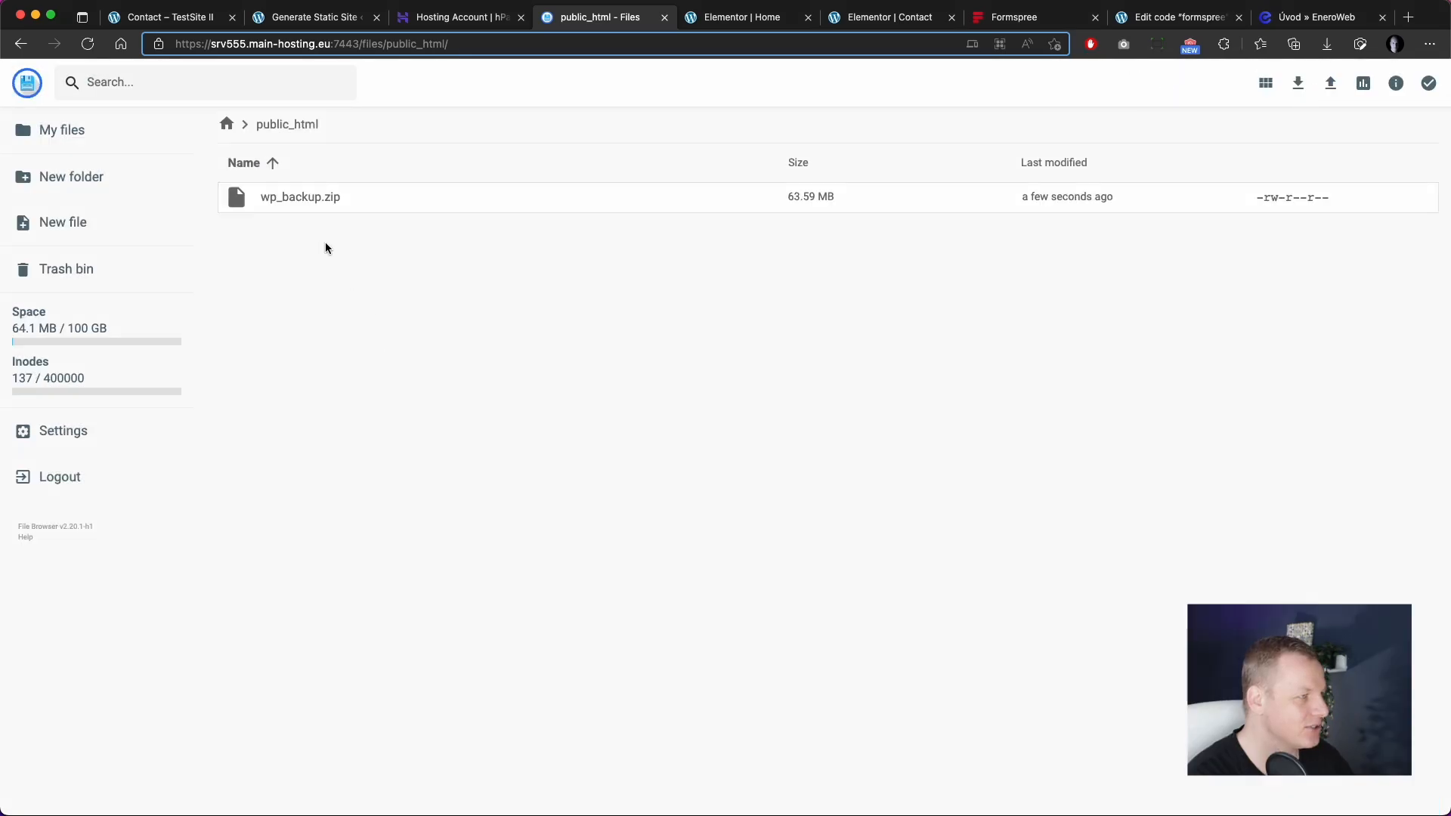
# Step: Return to Simply Static's Generate page in WordPress and download the created ZIP archive of the static site
pyautogui.click(337, 21)
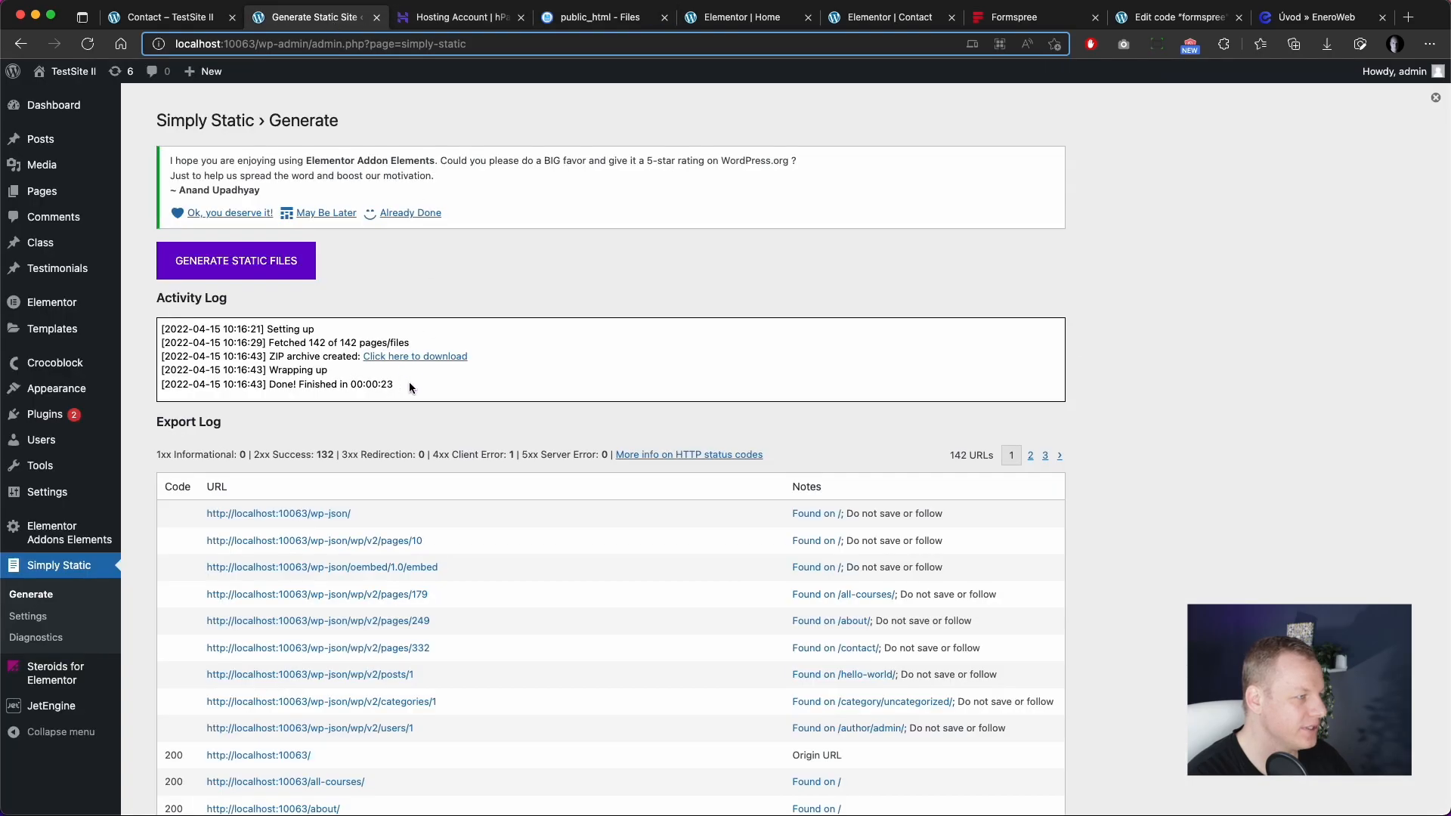
pyautogui.click(421, 359)
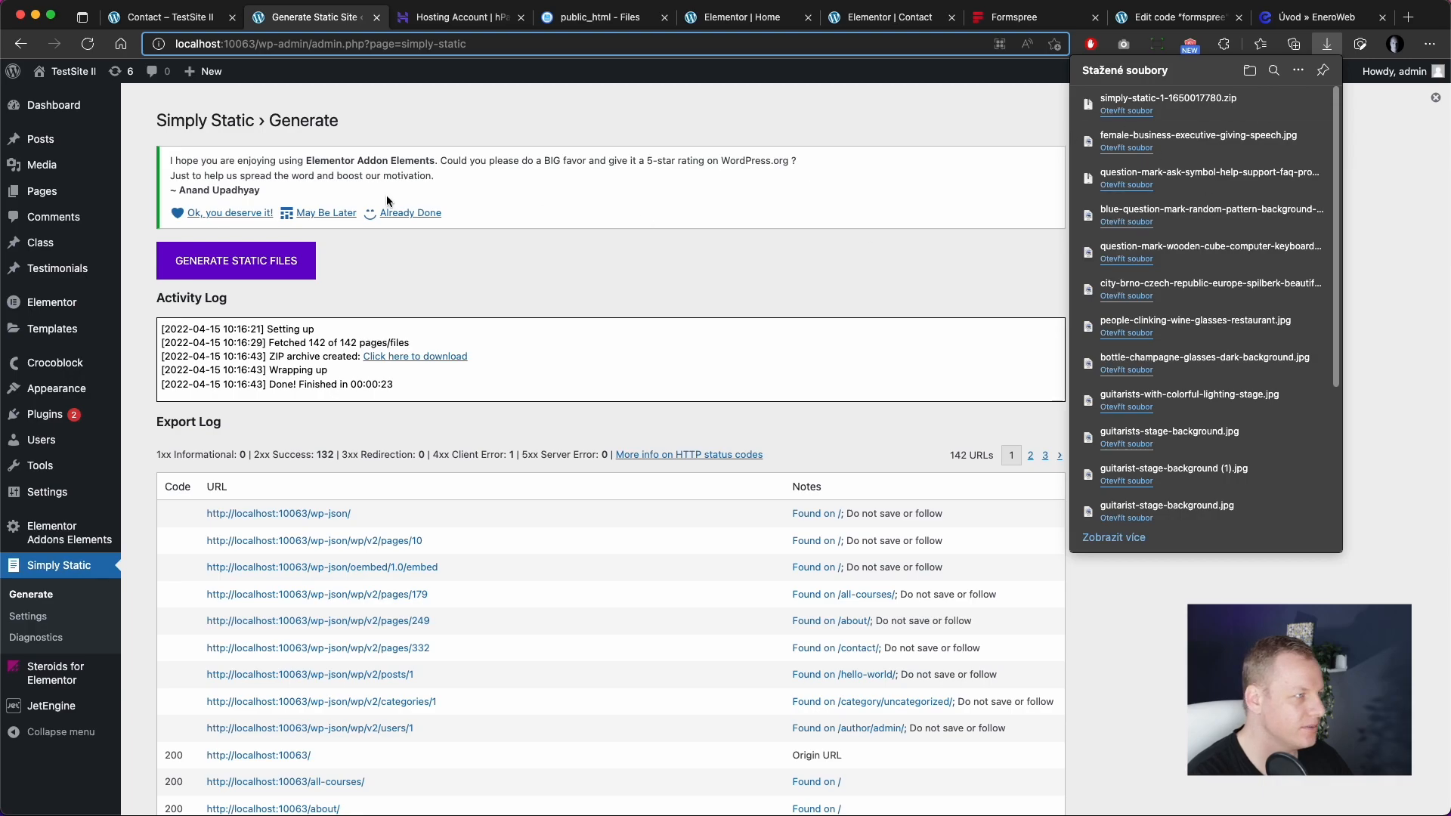
# Step: Switch to the public_html file manager and upload the file simply-static-1-1650017780.zip from the downloads folder
pyautogui.click(590, 18)
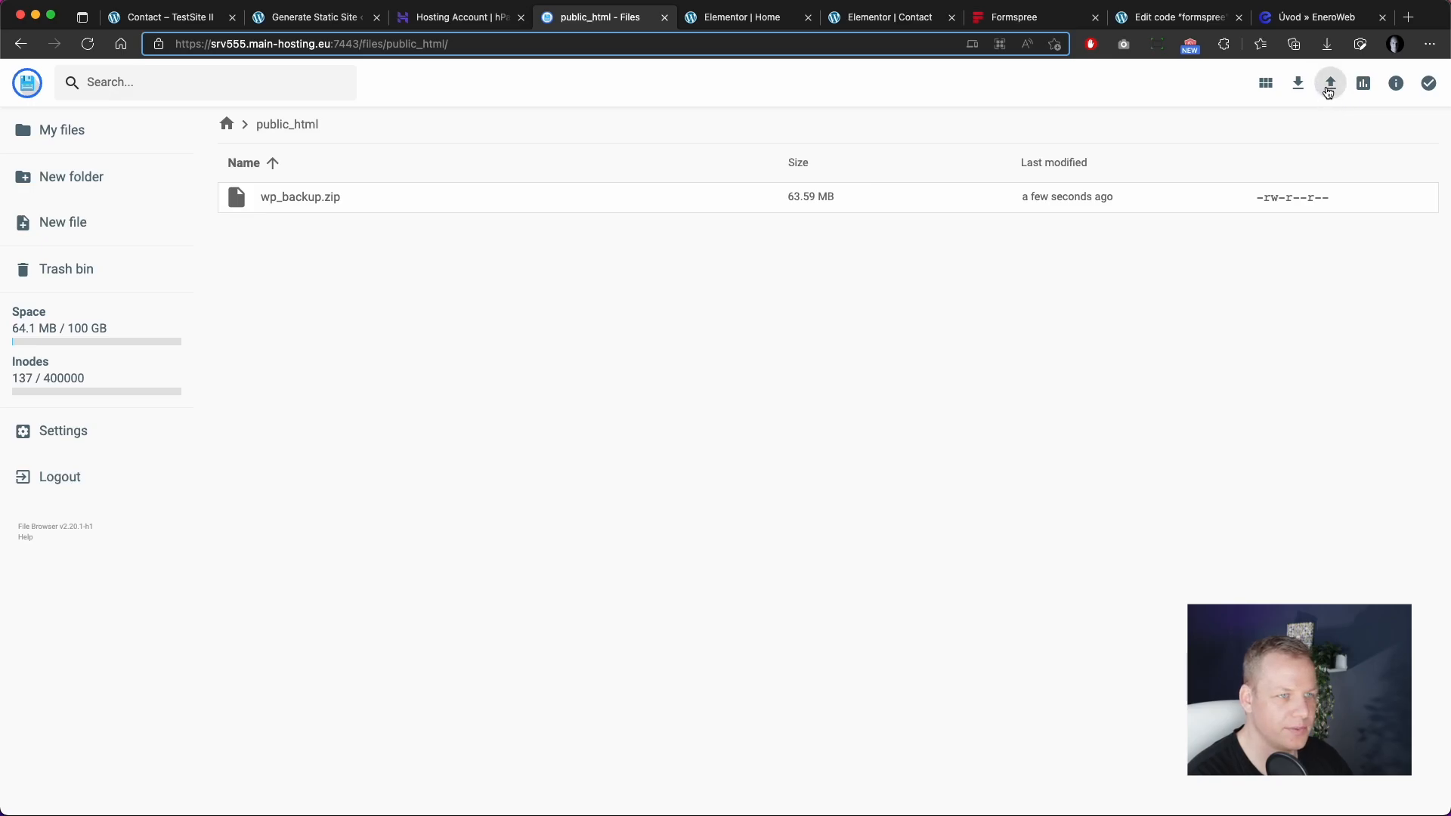
pyautogui.click(1328, 92)
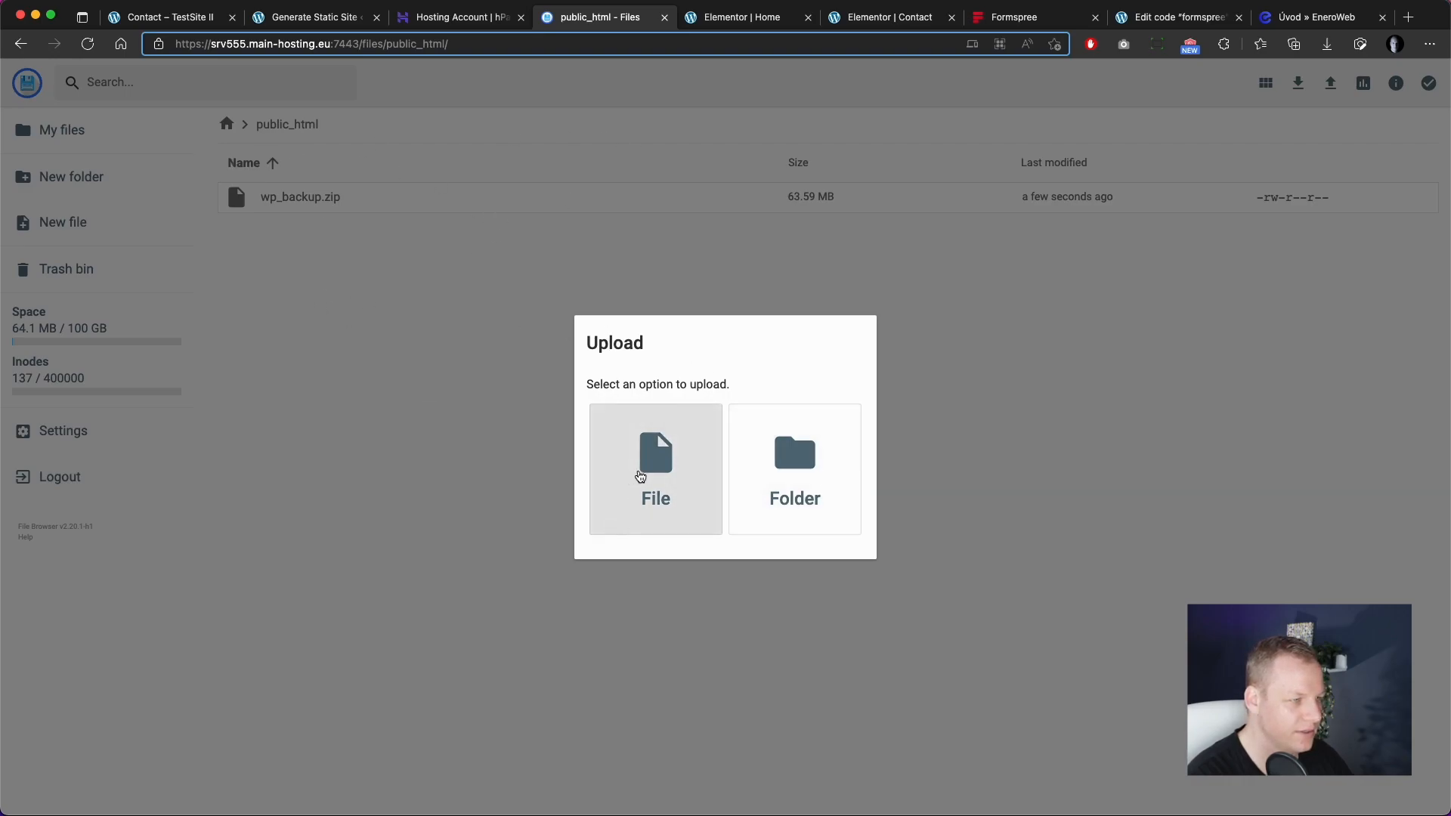
pyautogui.click(668, 476)
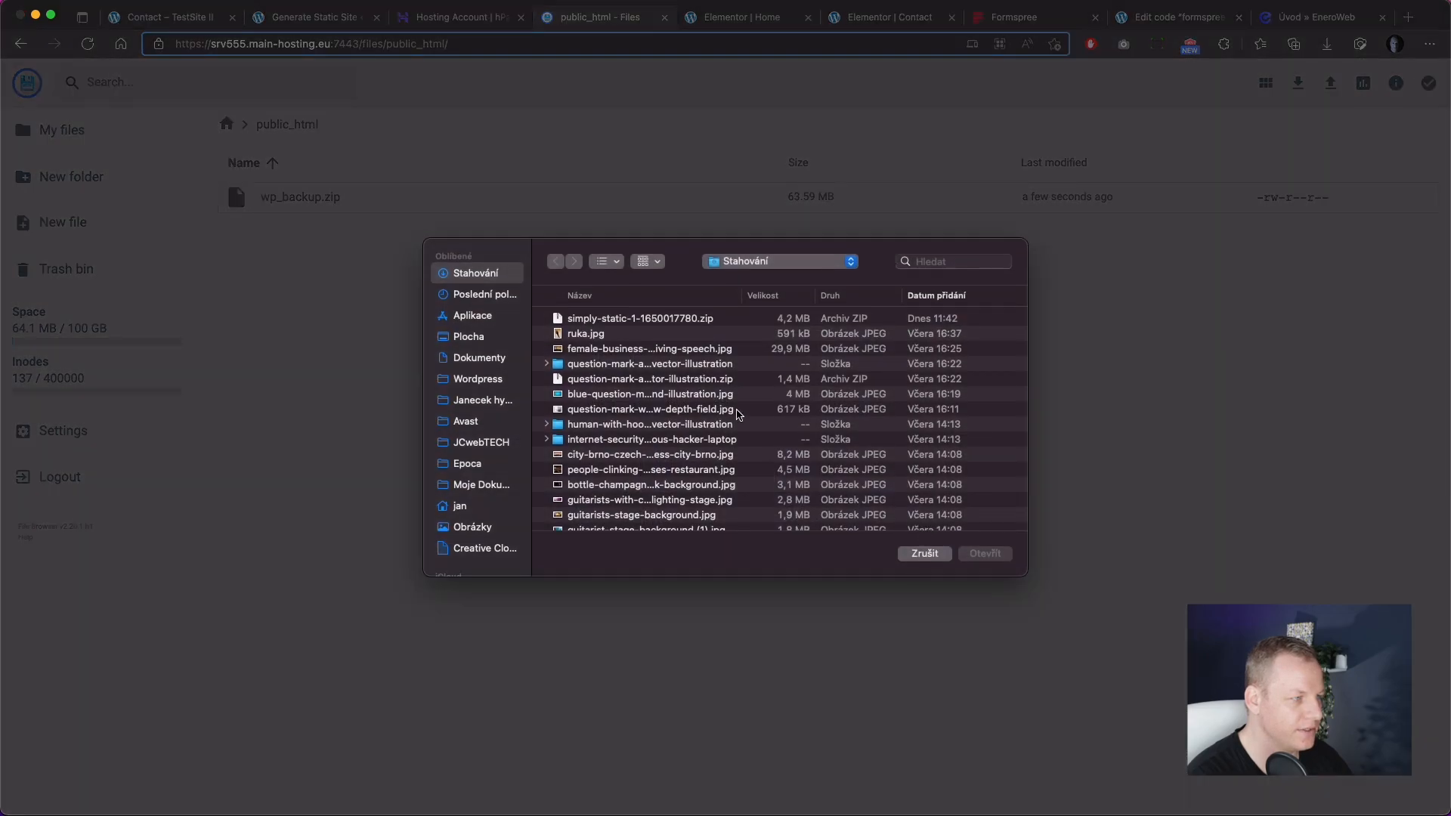
pyautogui.click(649, 320)
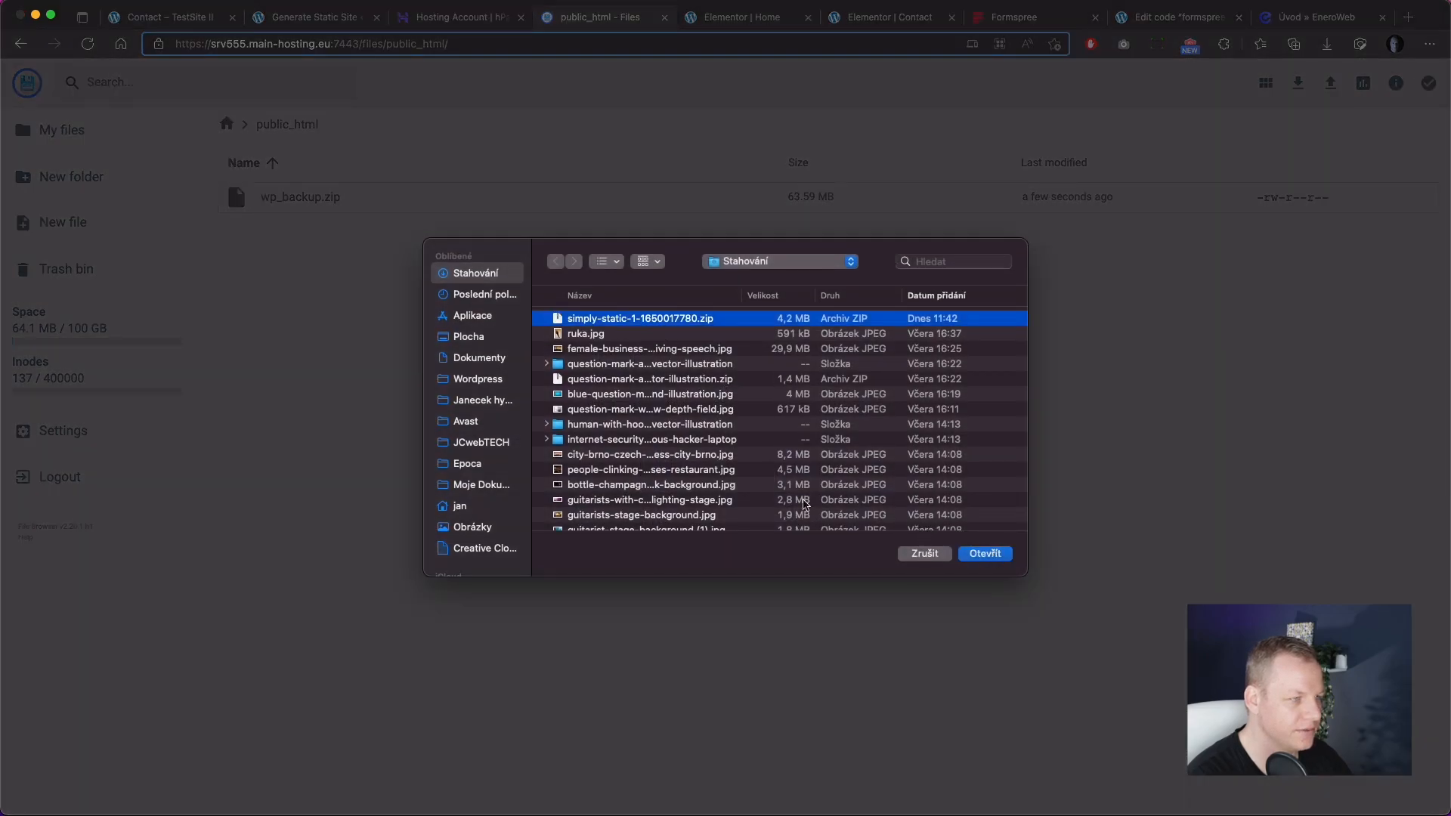
pyautogui.click(984, 554)
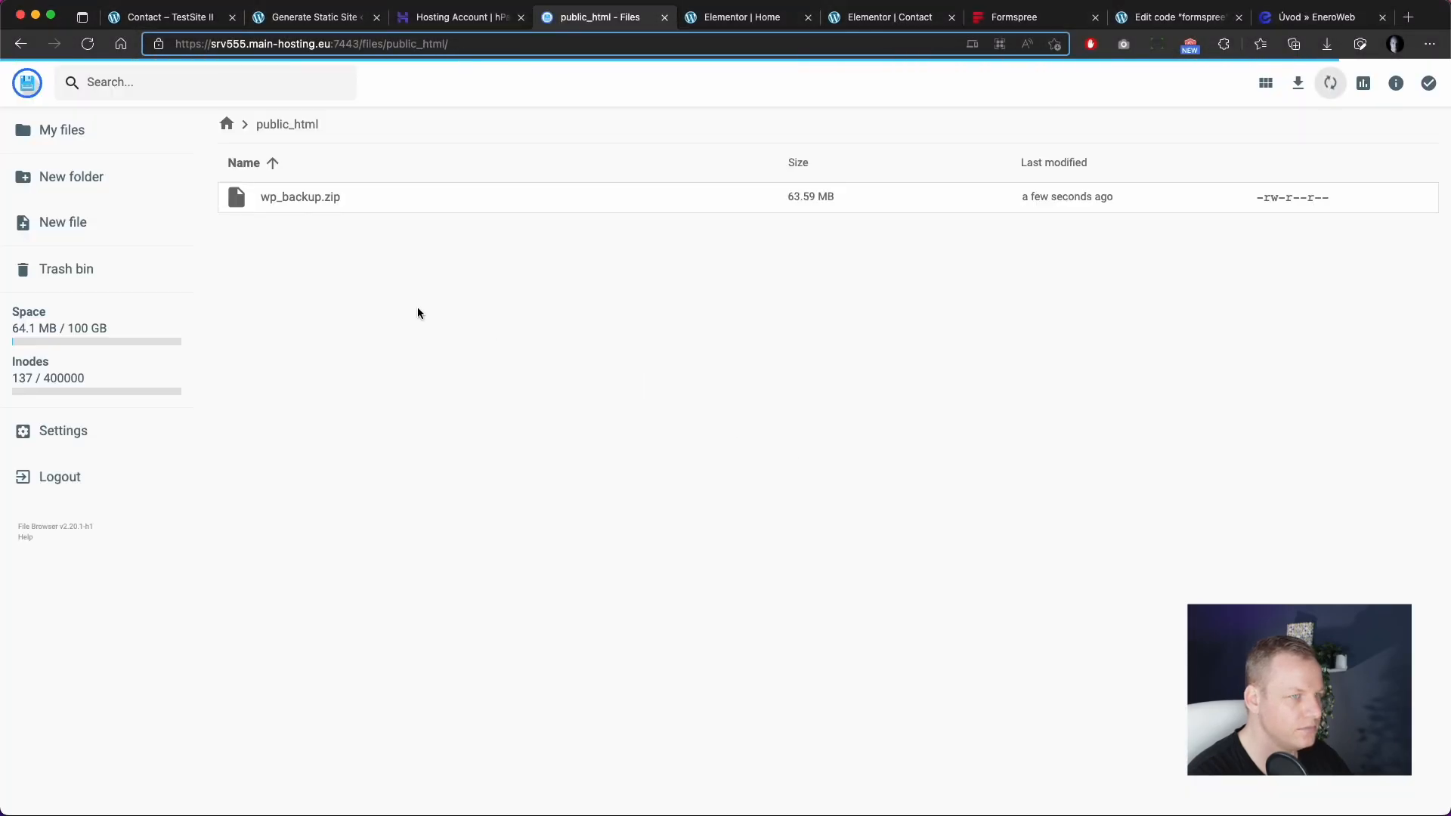
# Step: Unarchive simply-static-1-1650017780.zip into a folder named static in the parent directory of public_html
pyautogui.click(354, 201)
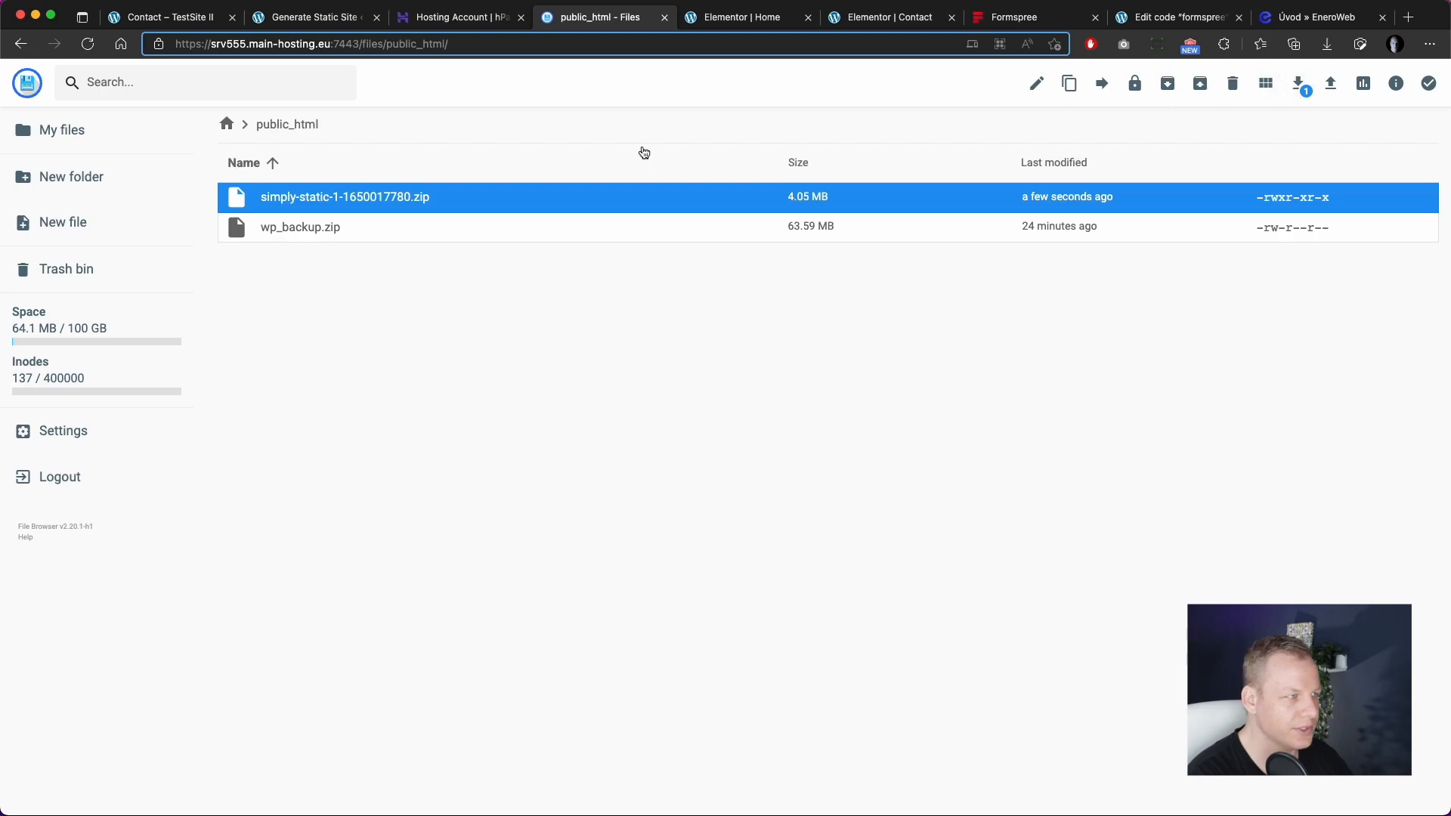
pyautogui.rightClick(328, 207)
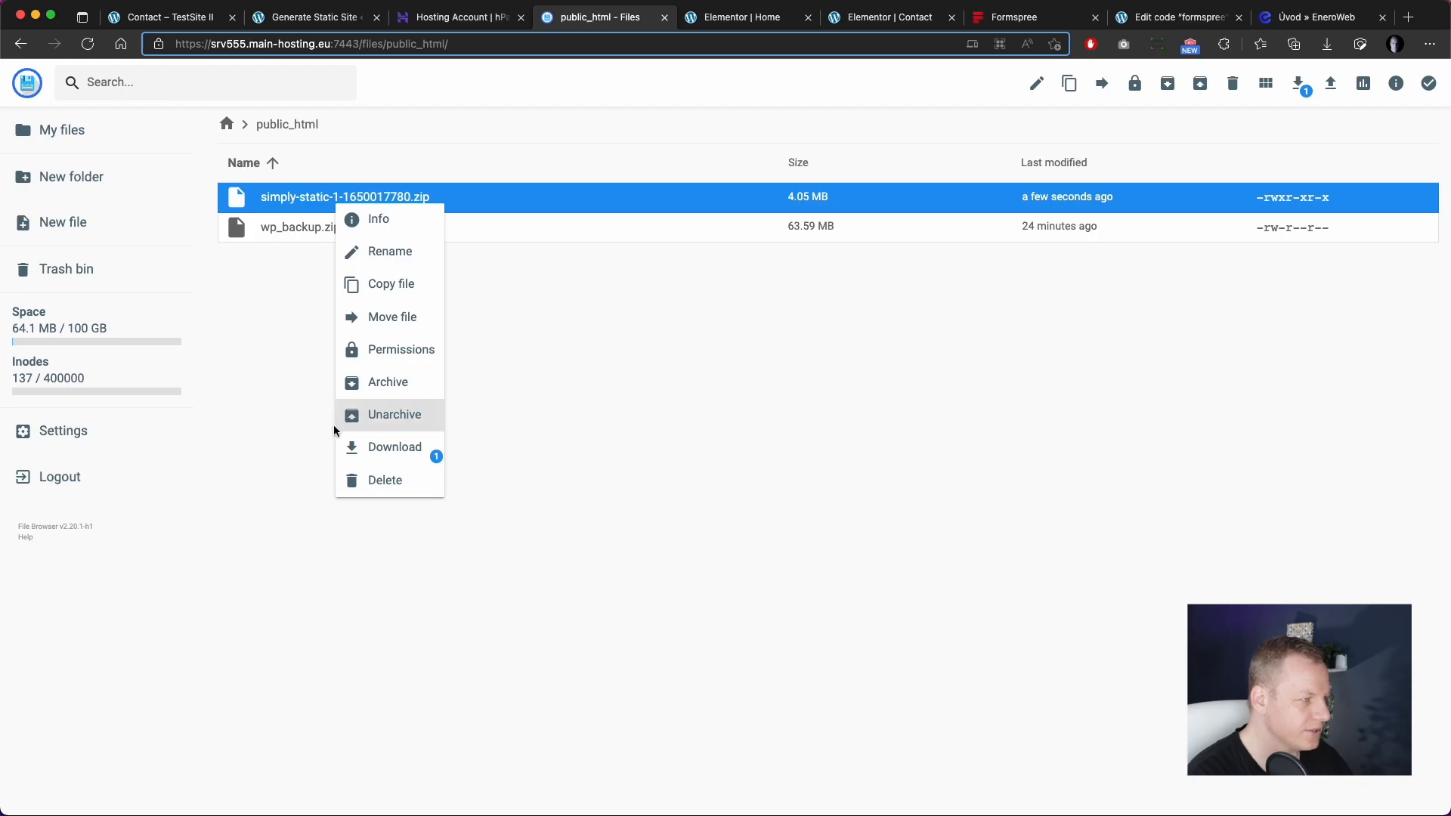
pyautogui.click(385, 426)
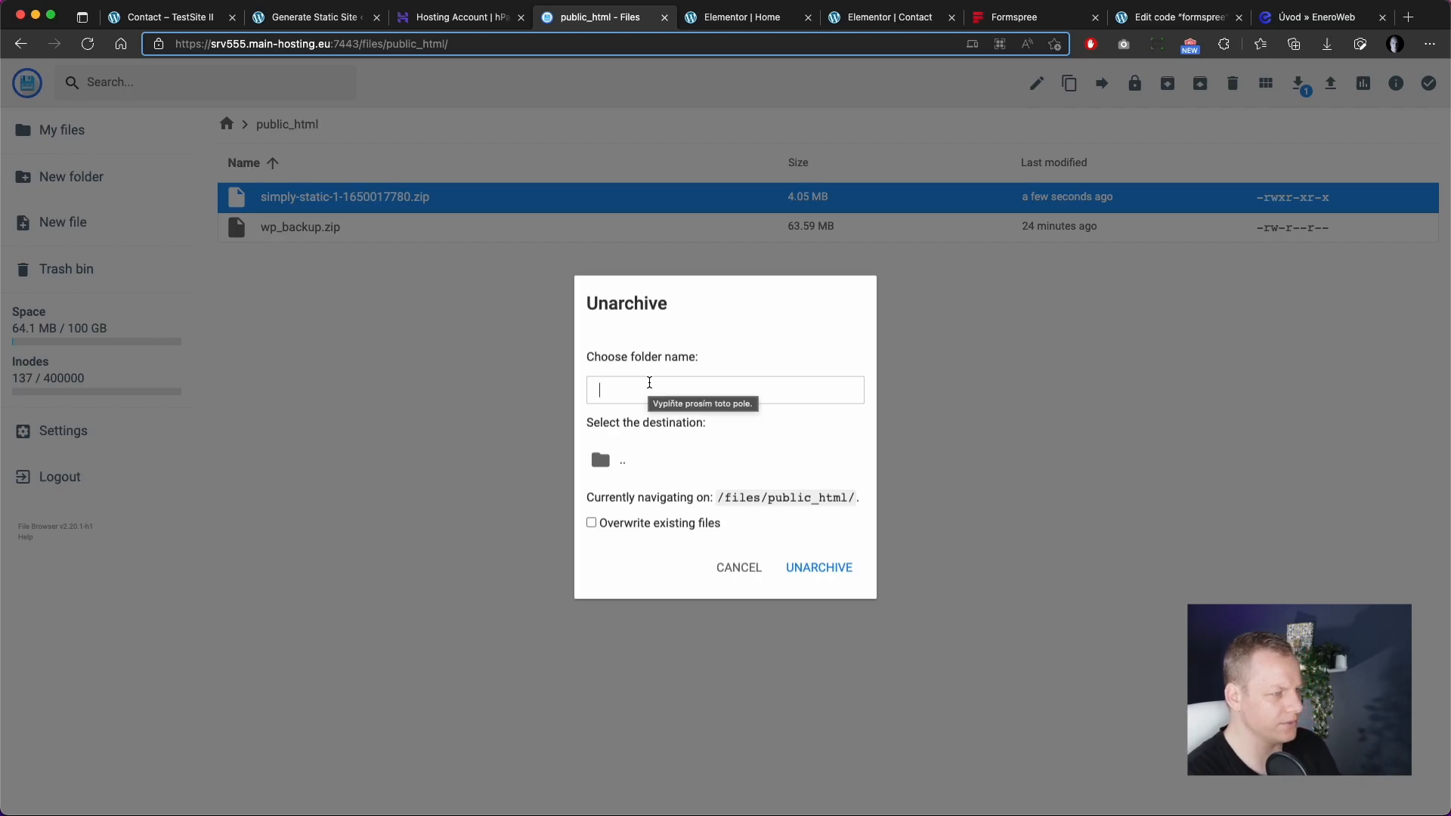
pyautogui.click(649, 383)
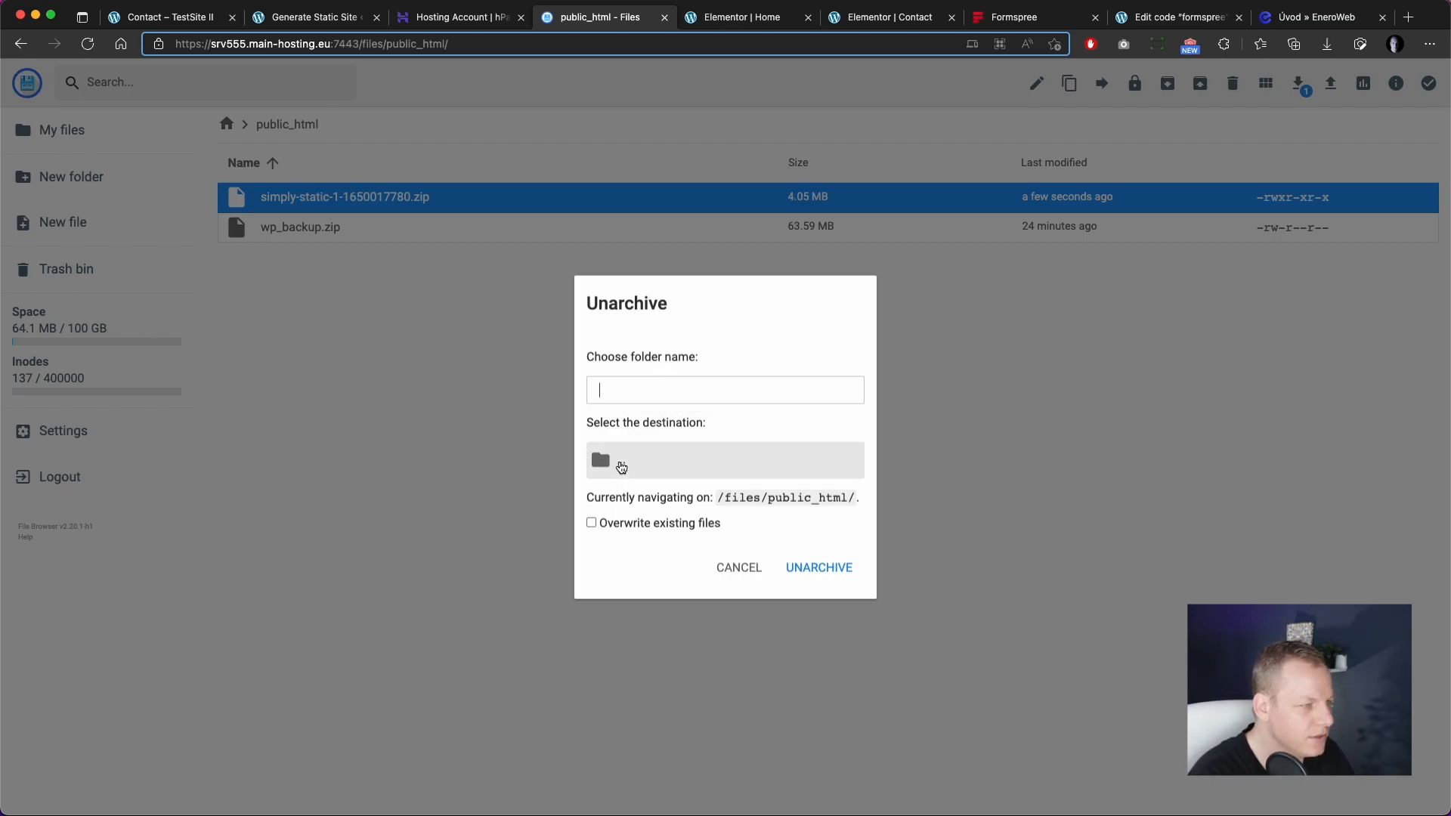
pyautogui.click(625, 465)
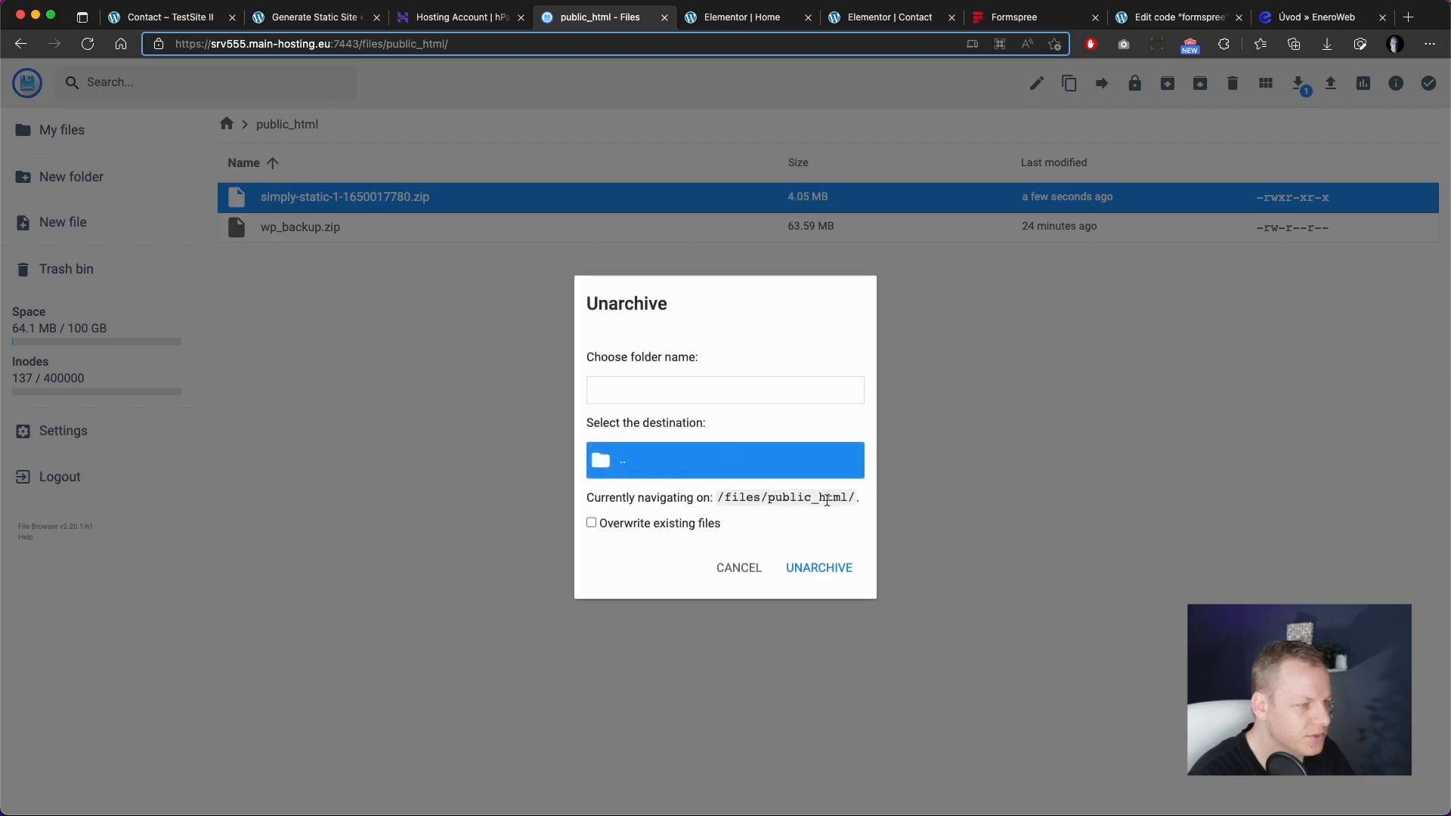
pyautogui.click(828, 570)
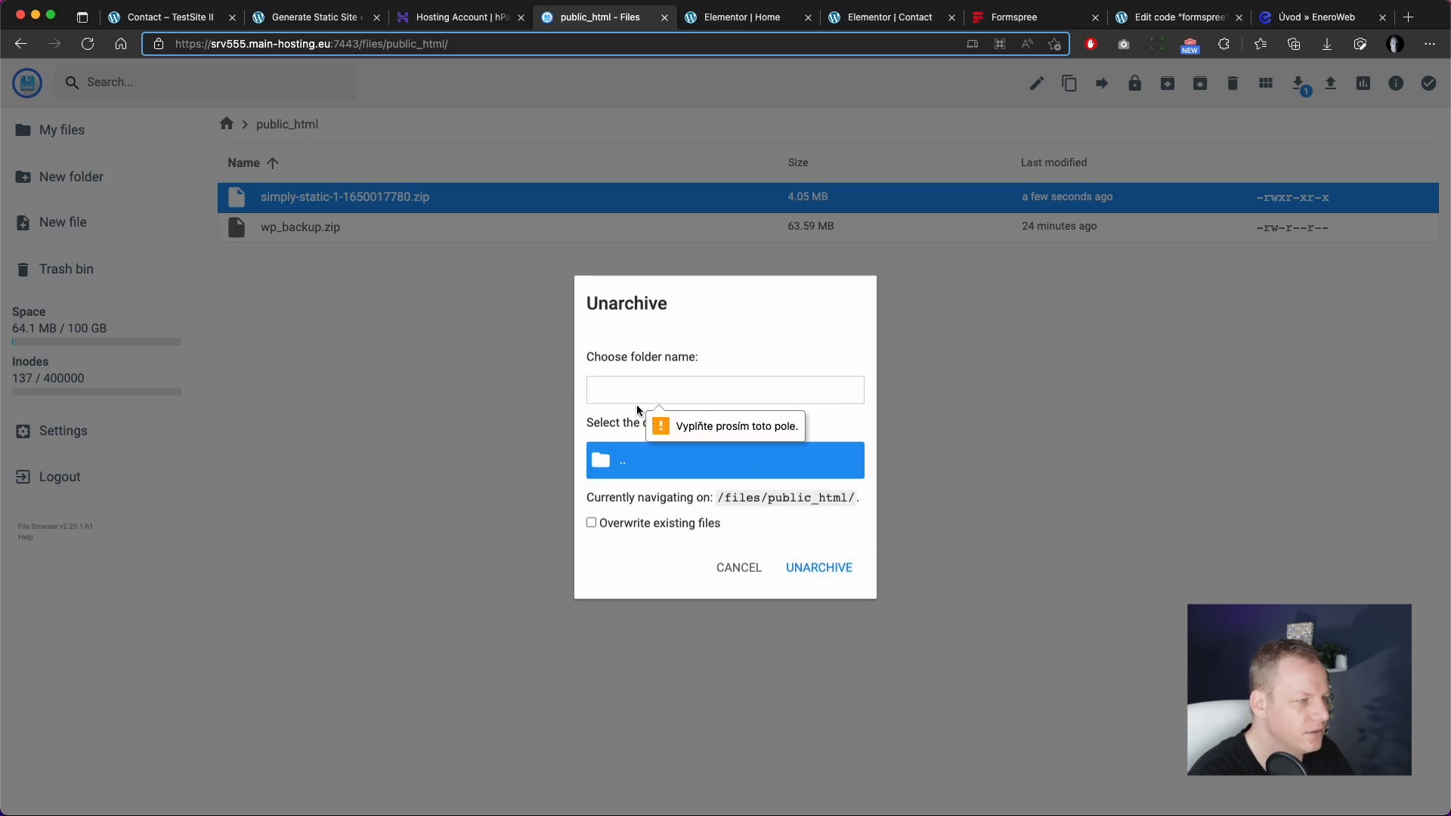
pyautogui.click(677, 385)
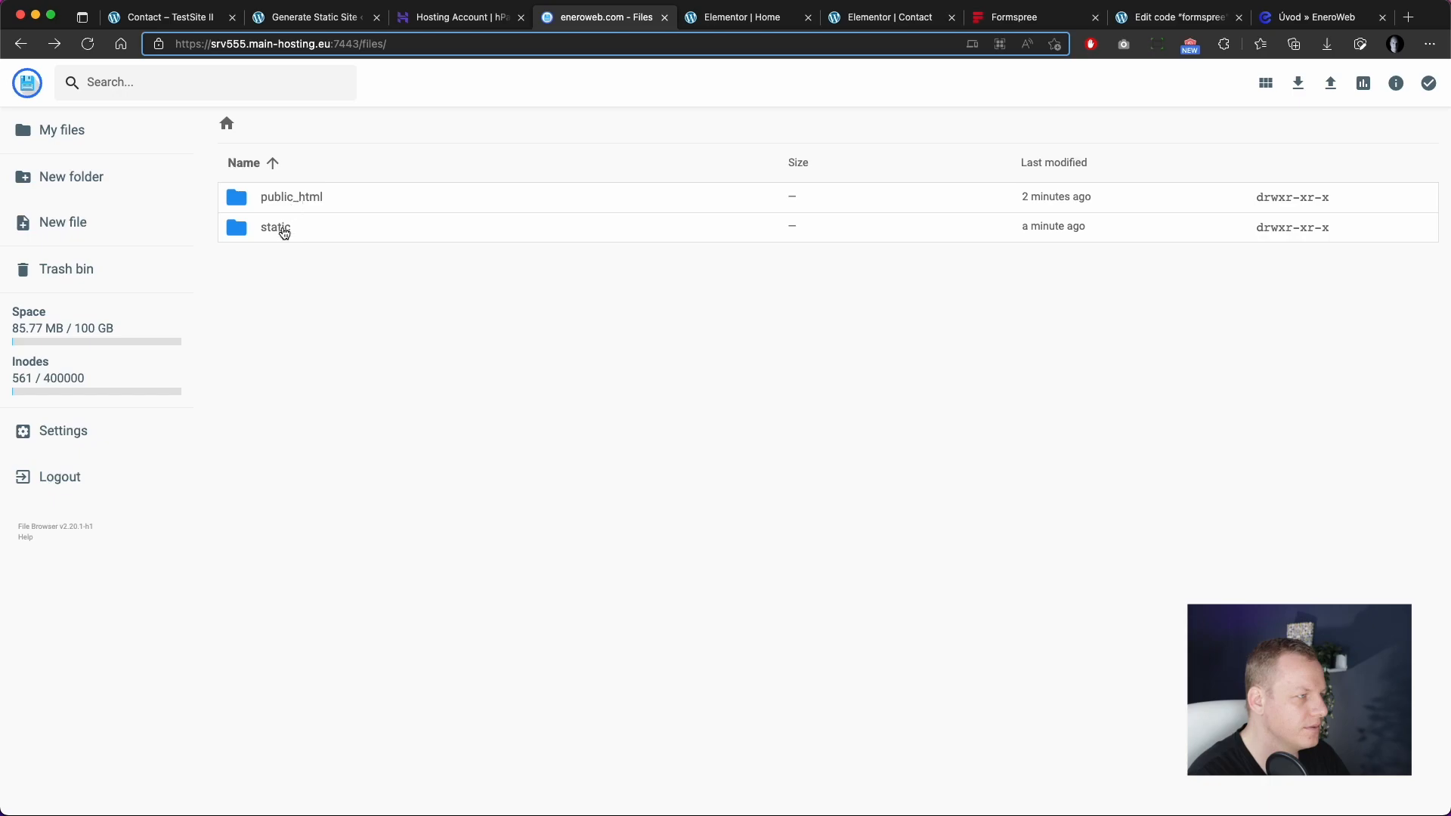
# Step: Open the extracted static folder next to public_html
pyautogui.click(284, 231)
pyautogui.click(284, 231)
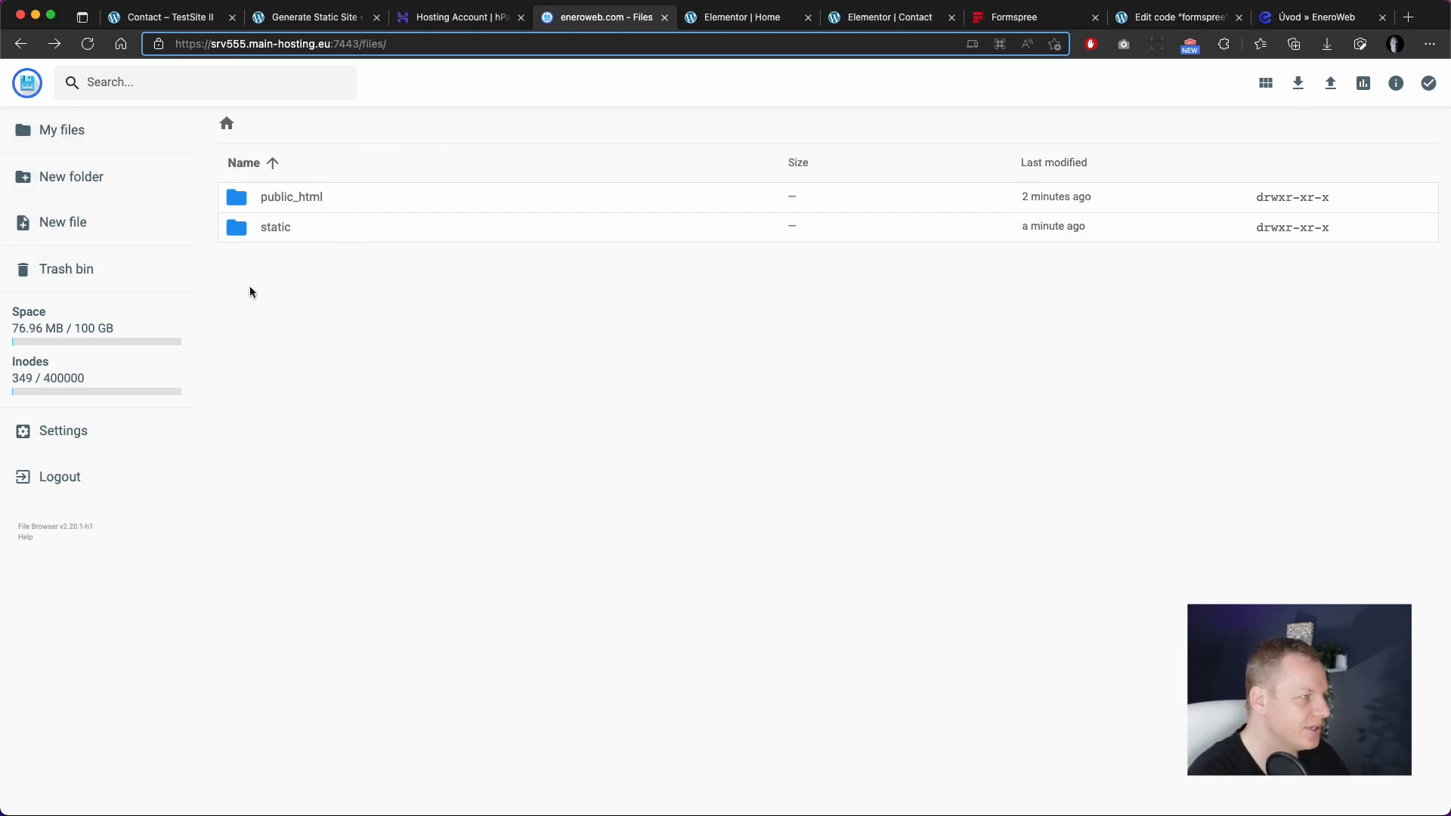
pyautogui.click(303, 231)
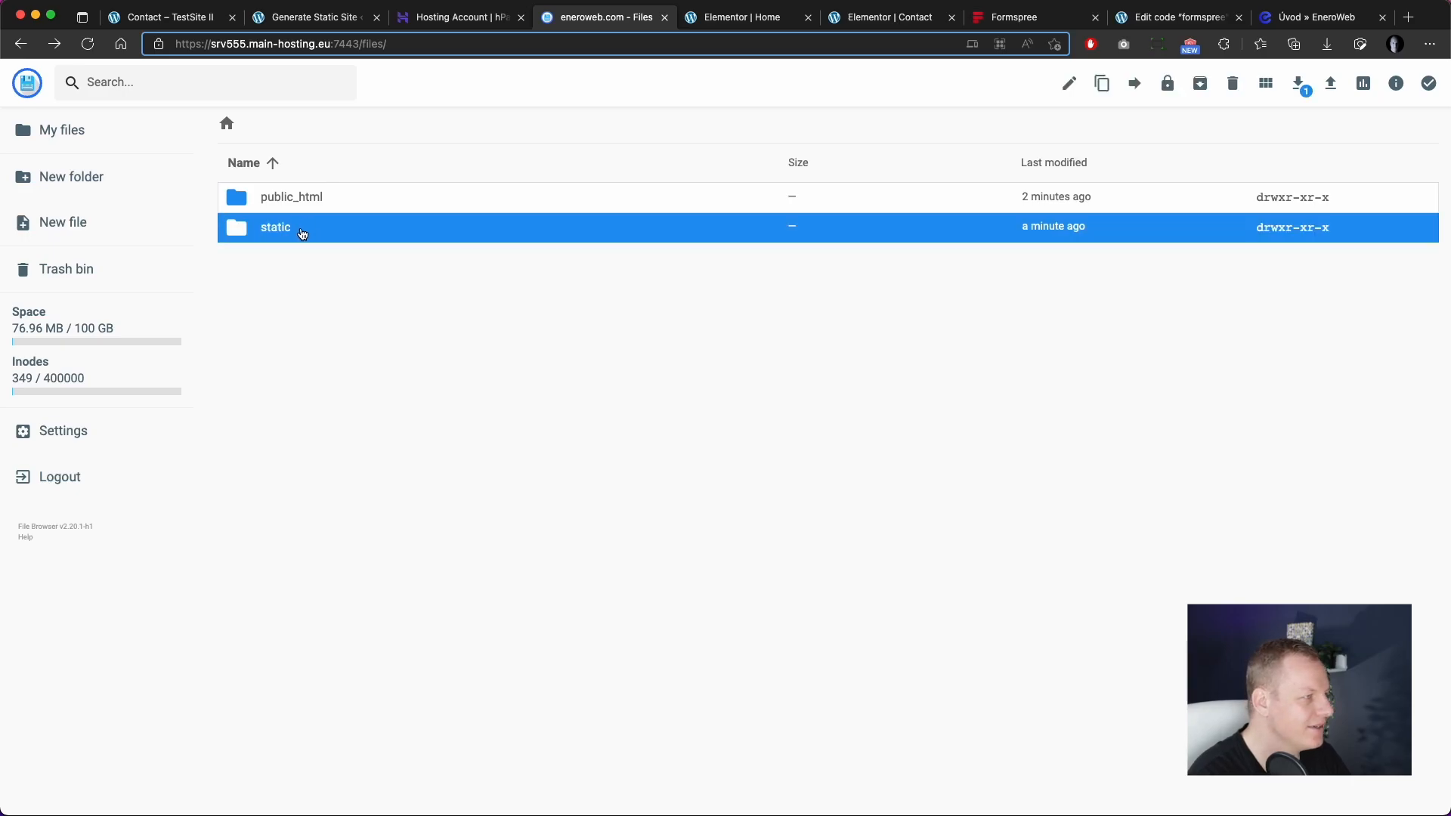
pyautogui.doubleClick(301, 231)
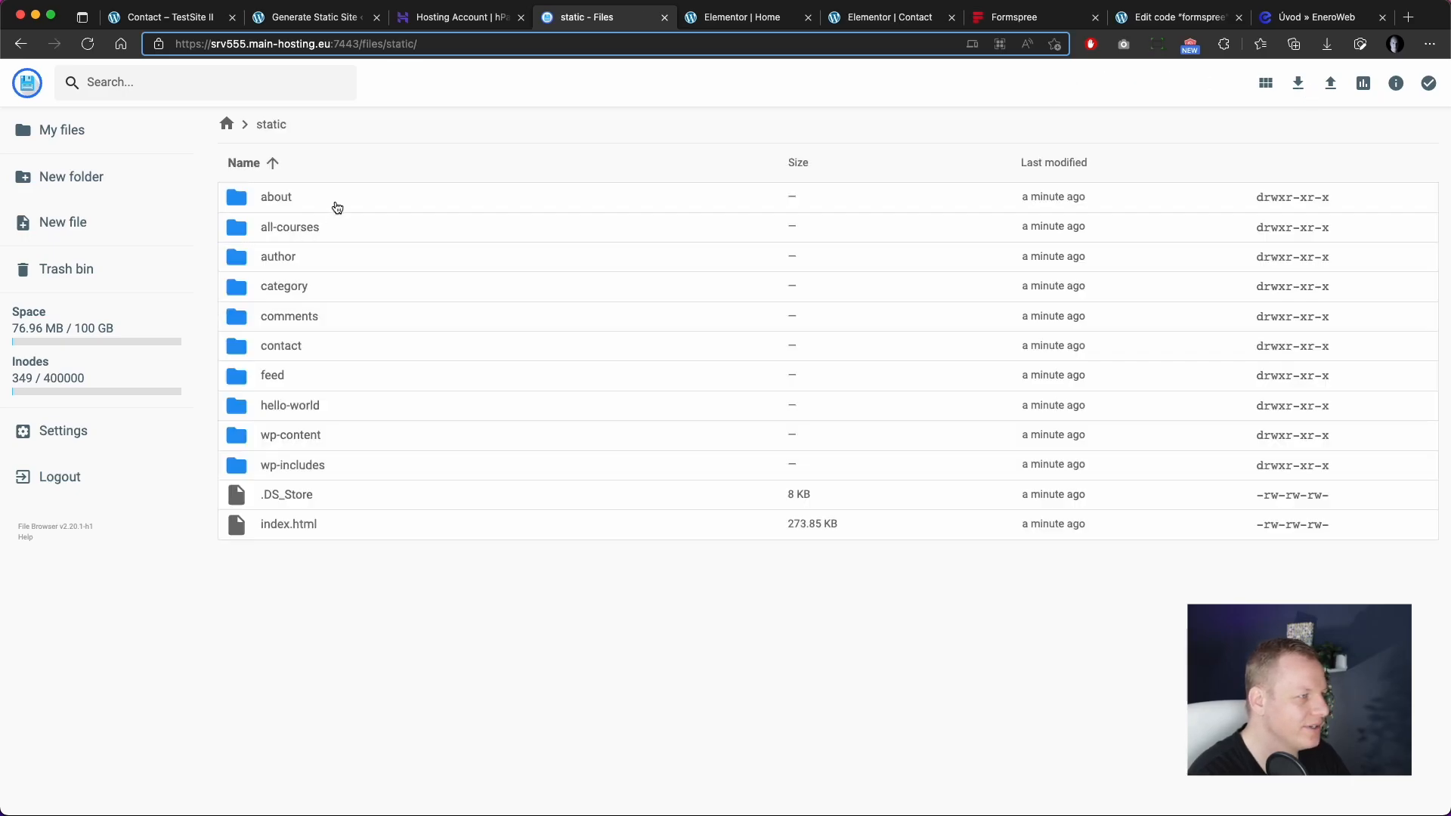
# Step: Move all files and folders from the static folder into public_html
pyautogui.click(304, 201)
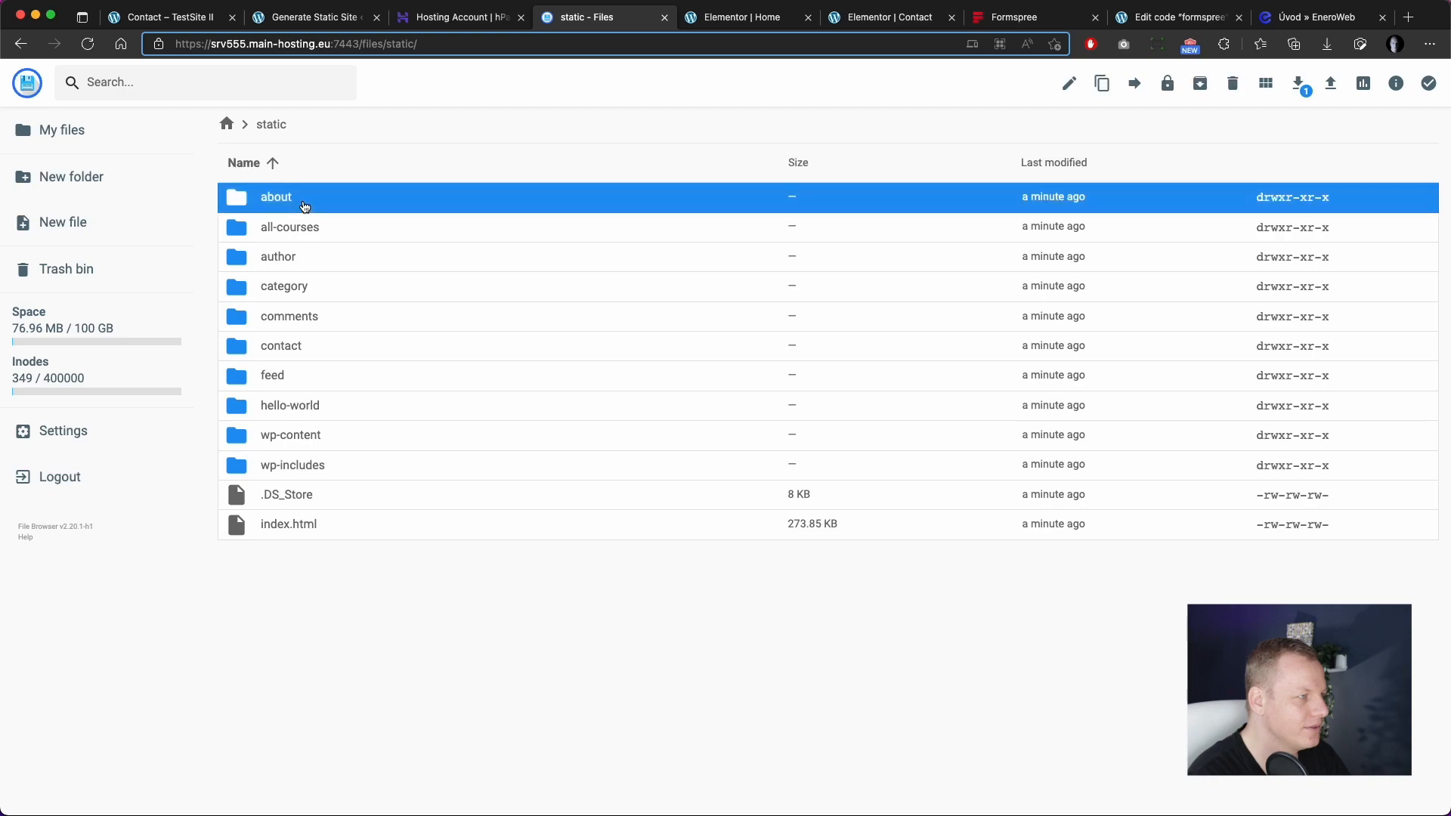
pyautogui.press('super+a')
pyautogui.rightClick(619, 223)
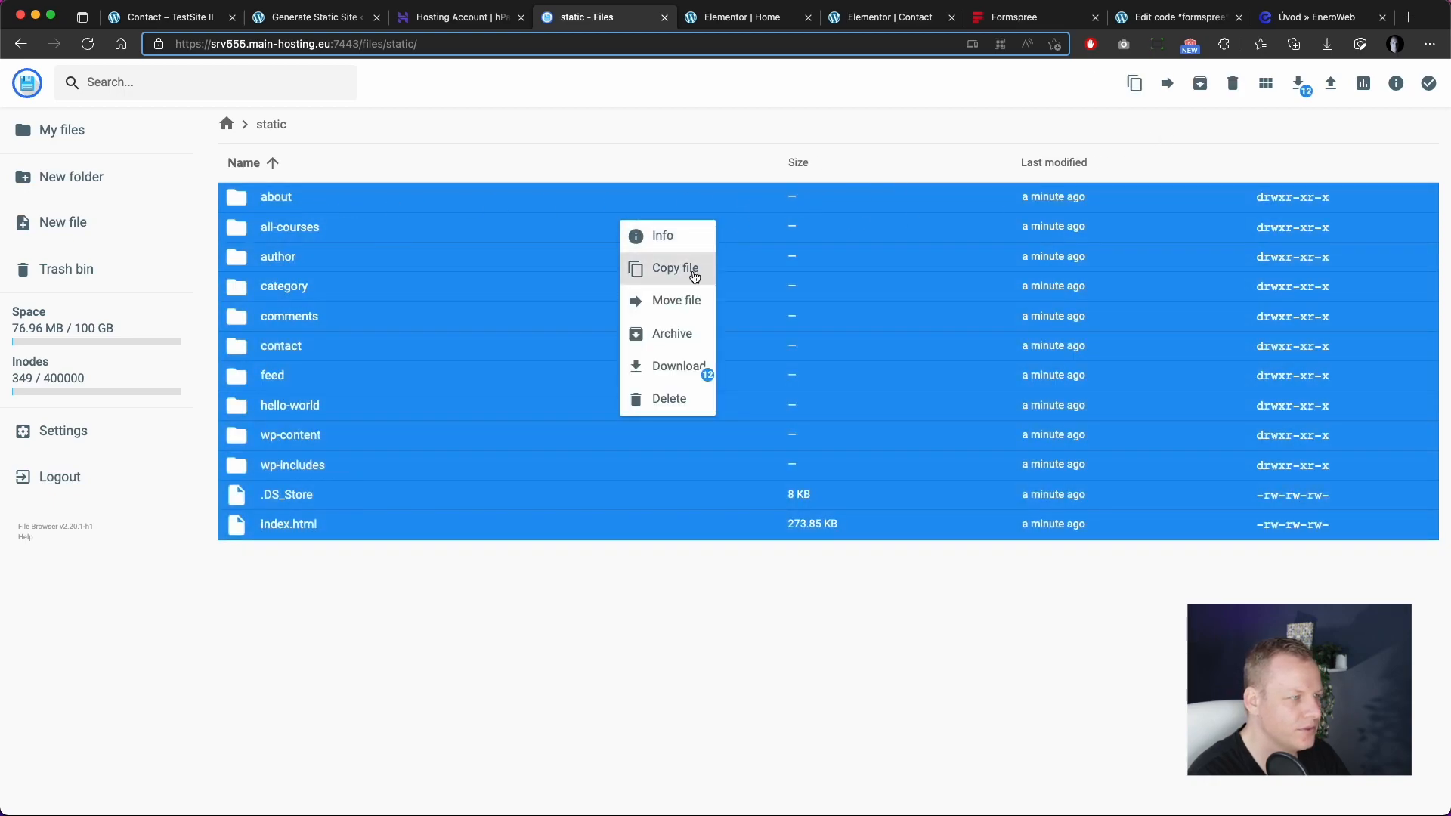
pyautogui.click(700, 302)
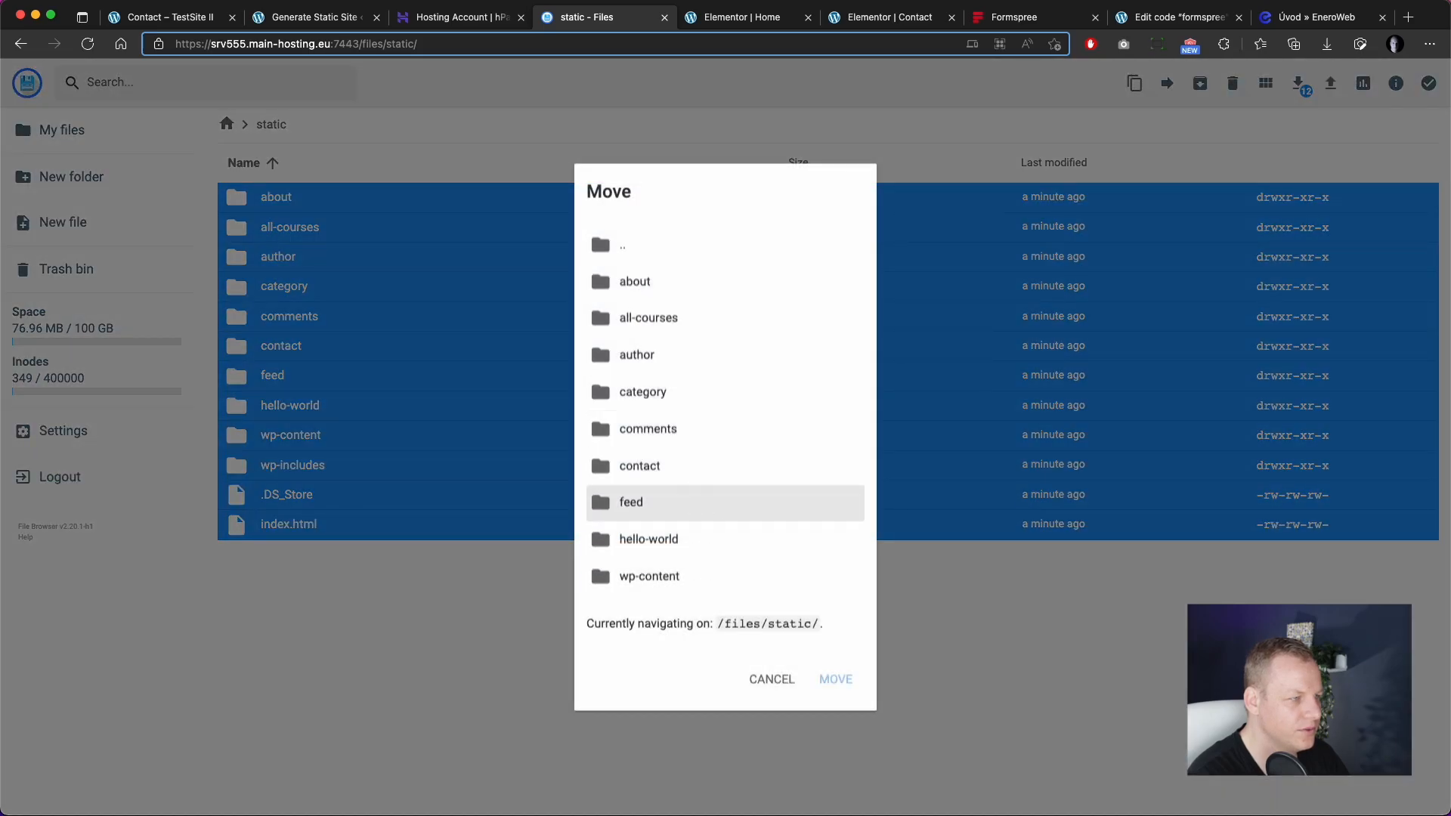
pyautogui.click(661, 262)
pyautogui.click(619, 248)
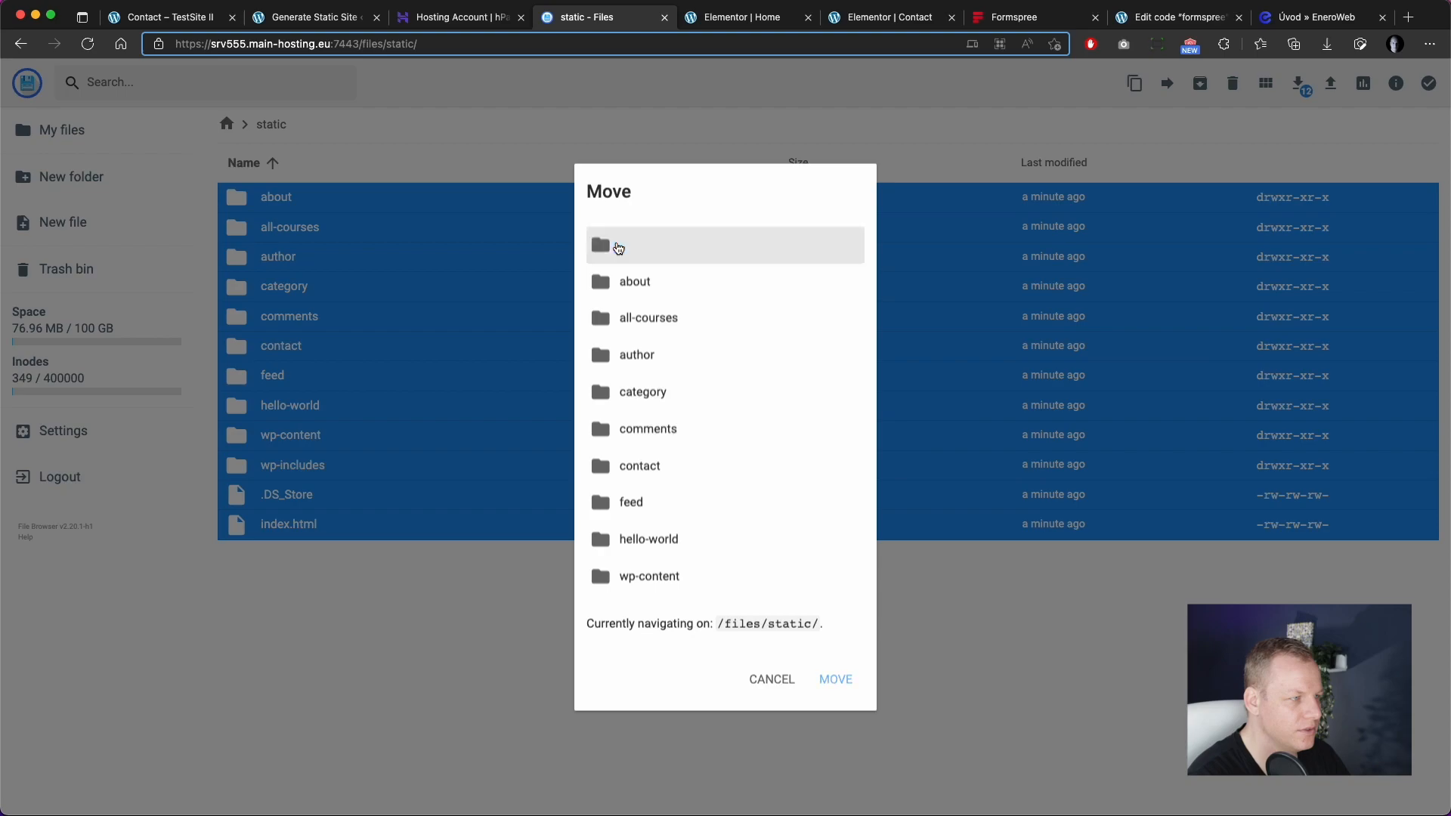
pyautogui.doubleClick(607, 249)
pyautogui.click(651, 399)
pyautogui.doubleClick(655, 401)
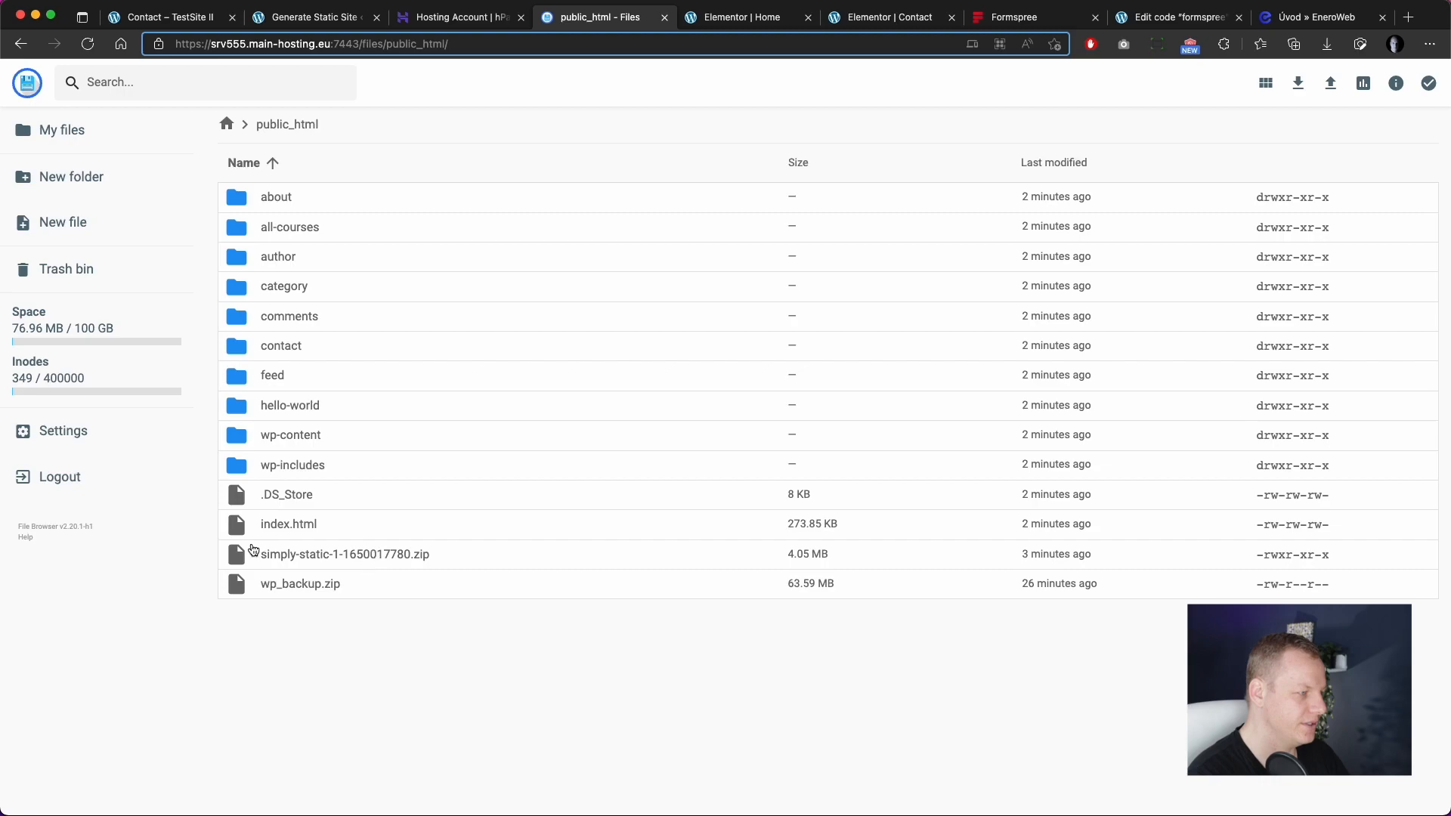
# Step: Open index.html from public_html in the code editor and look through its code
pyautogui.click(297, 531)
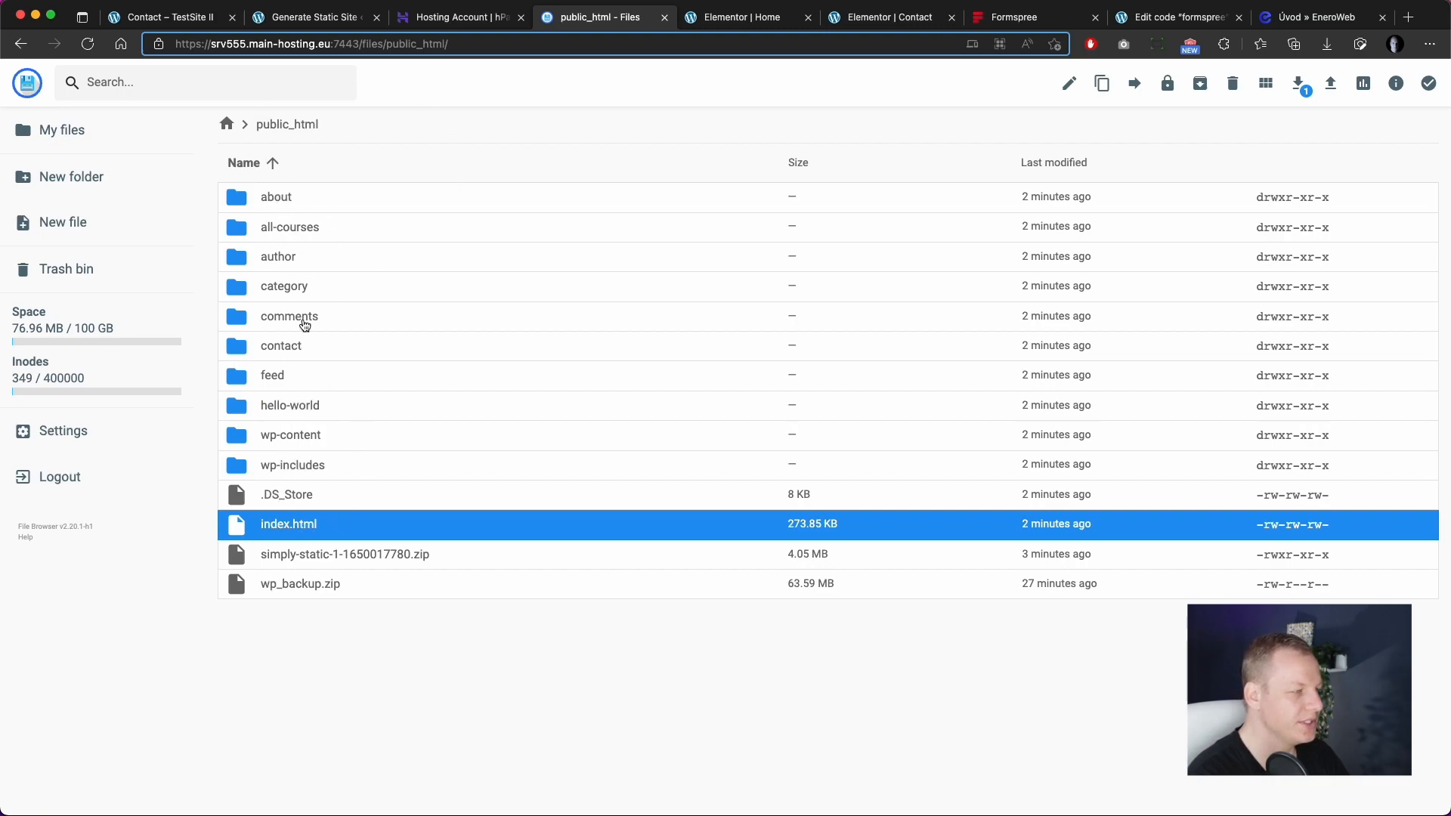
pyautogui.doubleClick(287, 526)
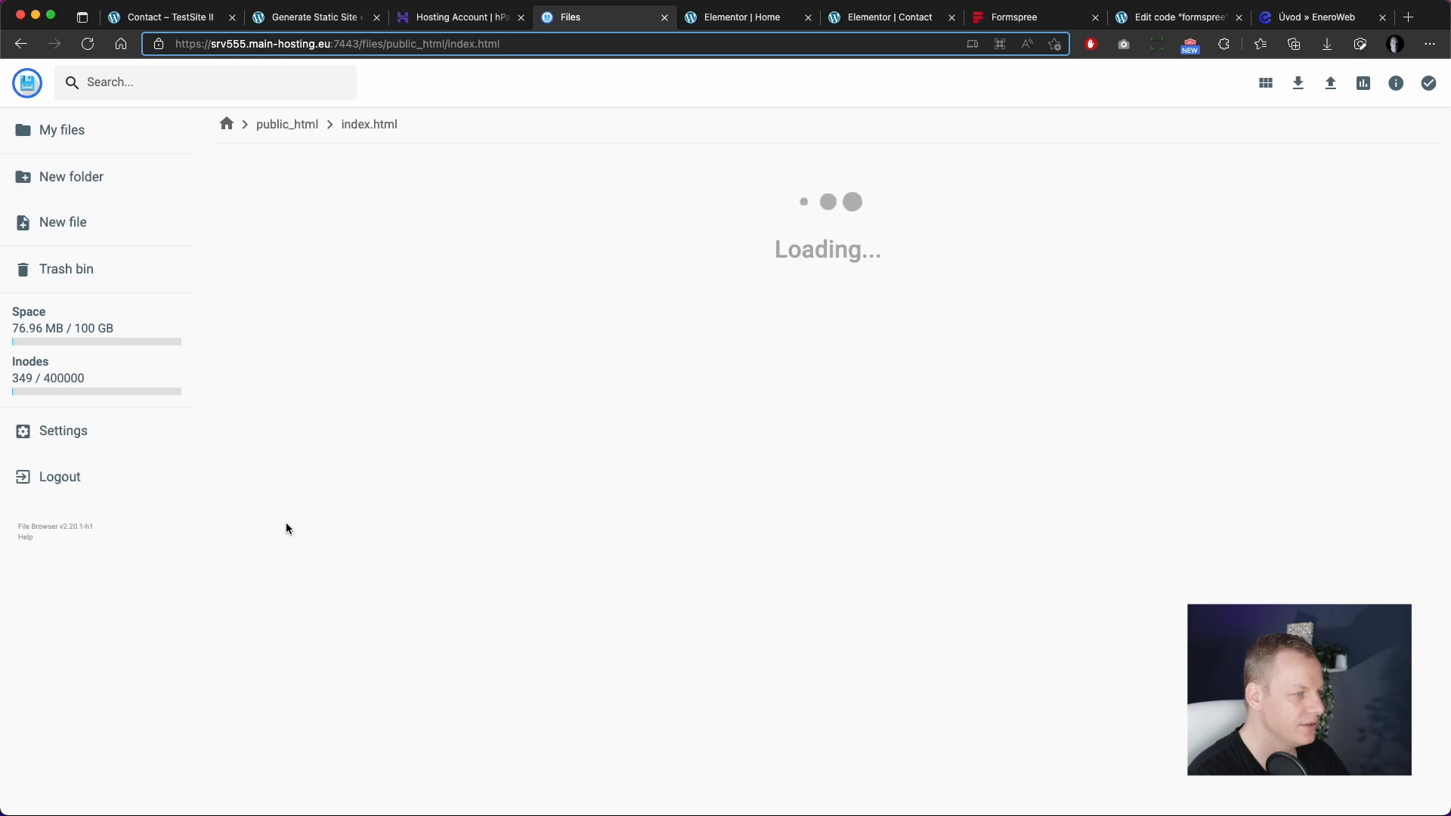
pyautogui.scroll(-15, 287, 524)
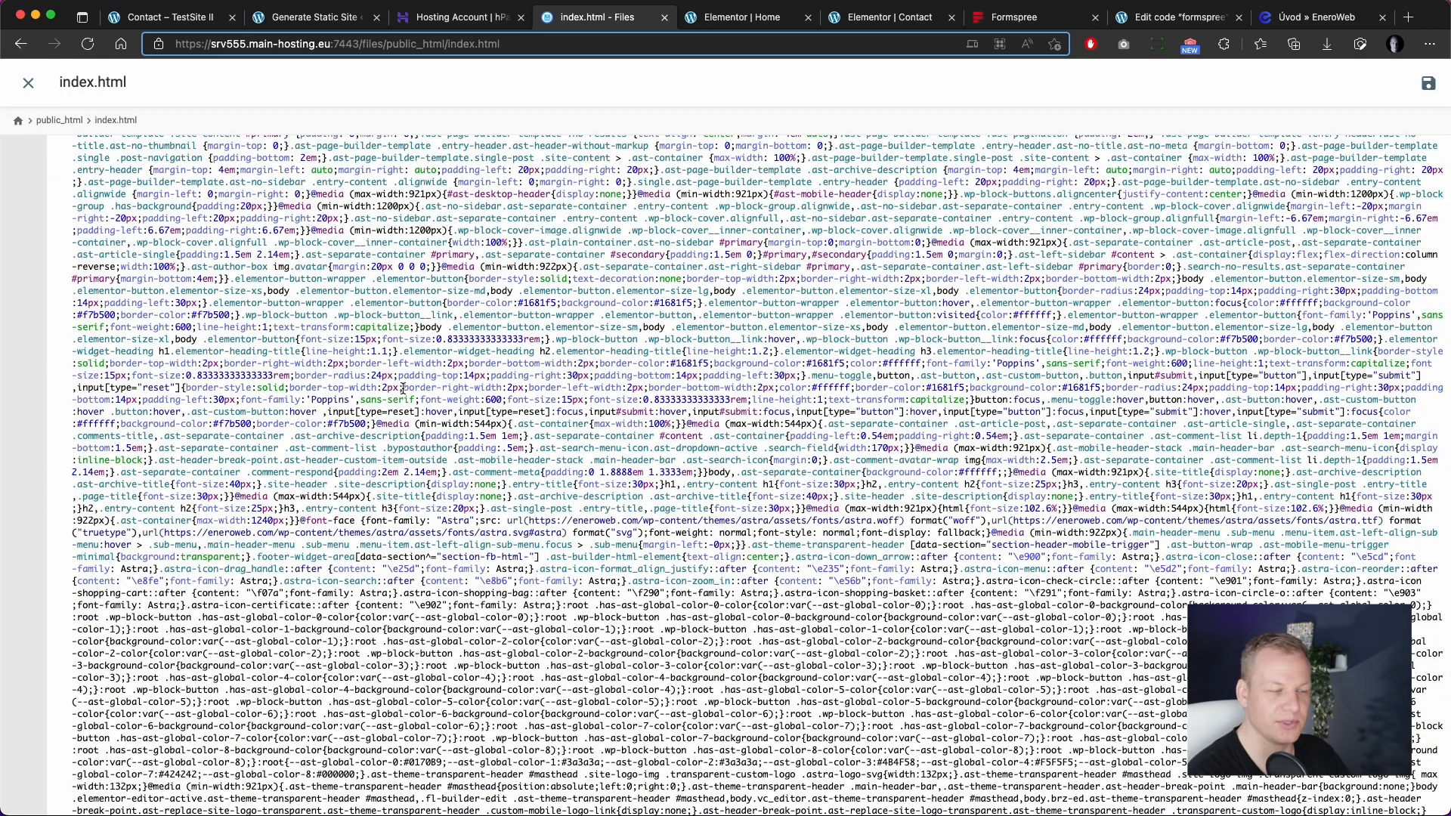
pyautogui.scroll(-10, 753, 449)
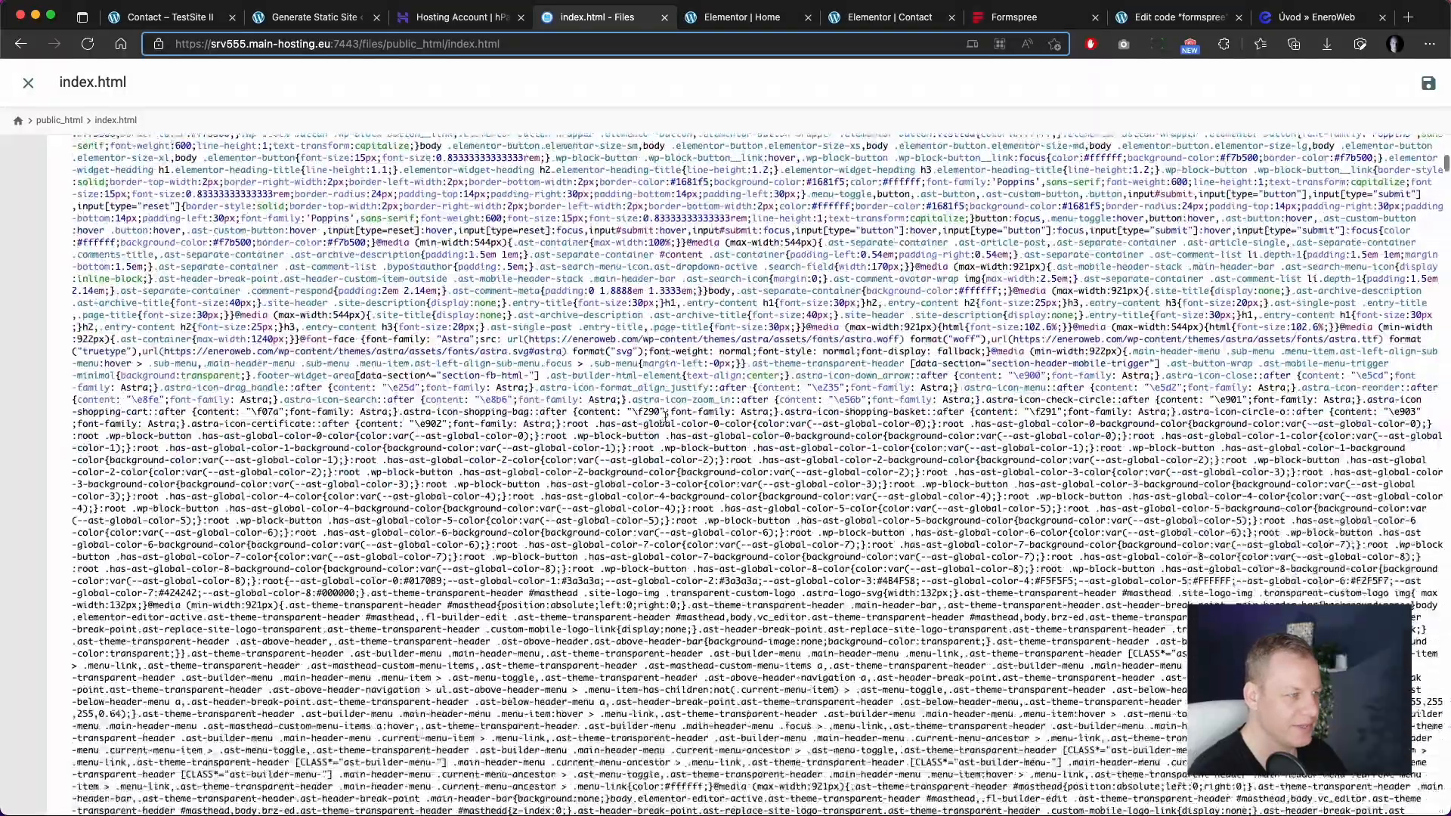
pyautogui.scroll(-10, 665, 414)
pyautogui.scroll(-10, 665, 414)
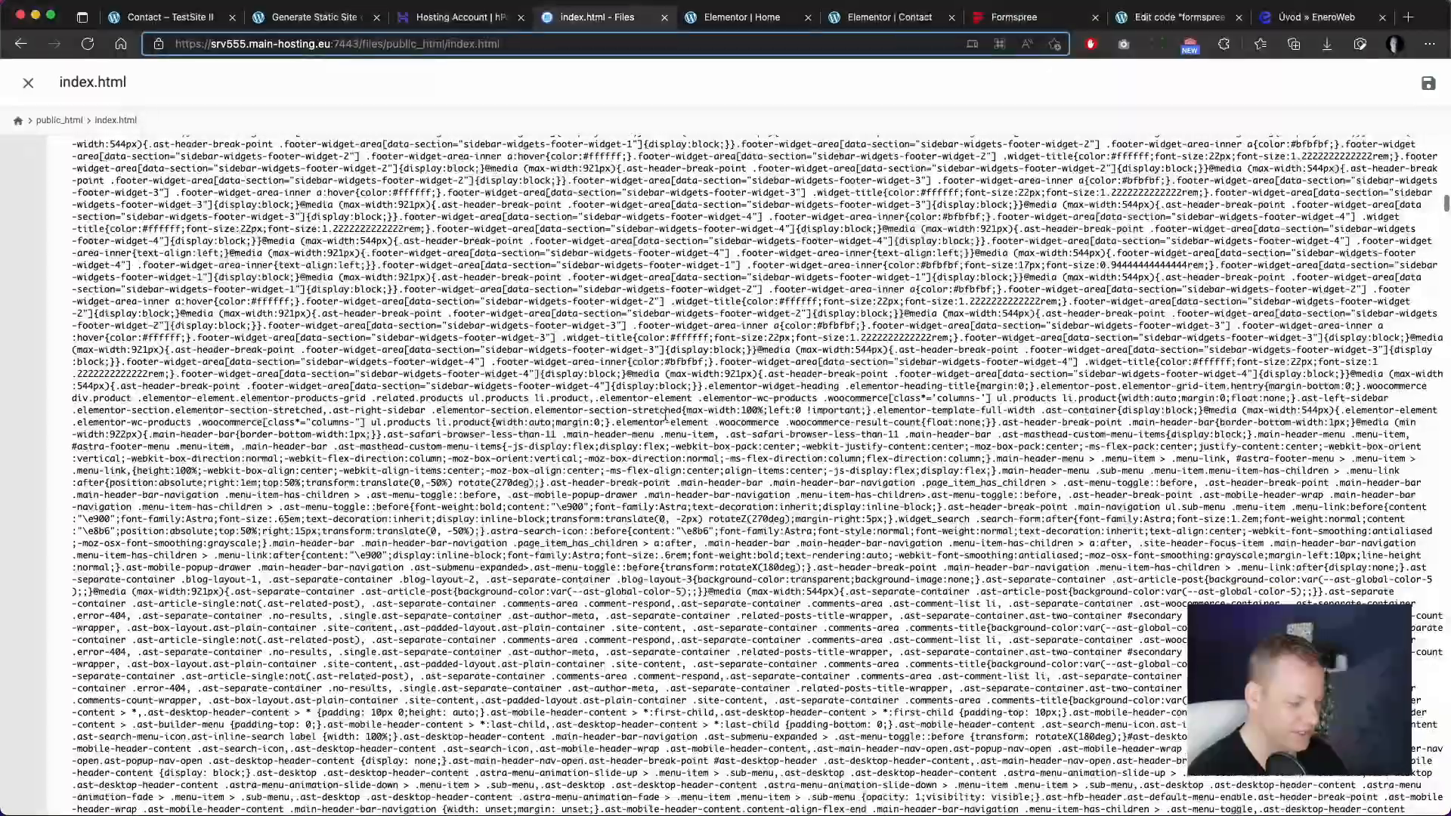
# Step: Search the code for "convert", change the h1 heading to "Convert your visitors with amazing forms!" and save index.html
pyautogui.press('super+f')
pyautogui.write('a')
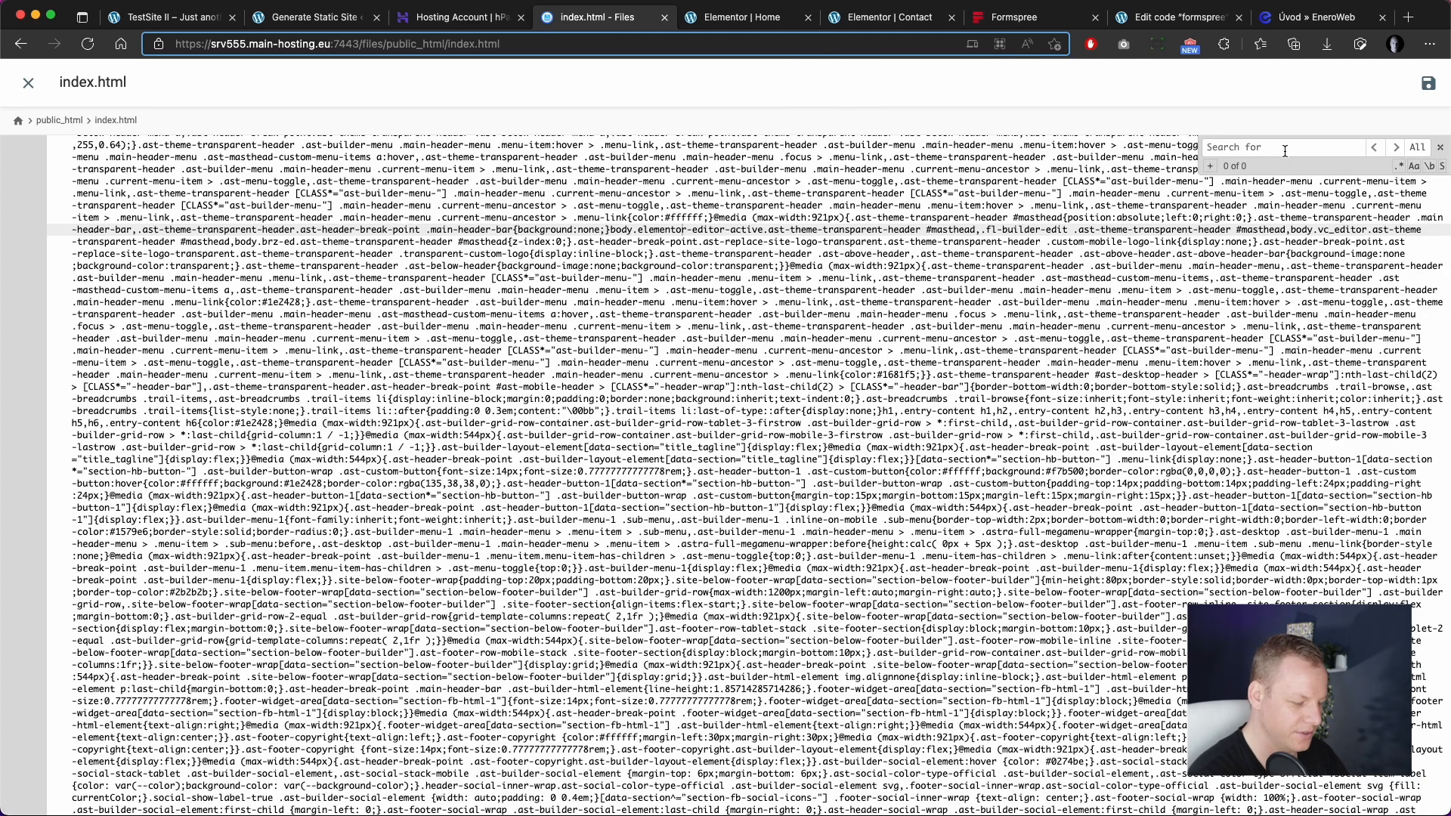
pyautogui.write('co')
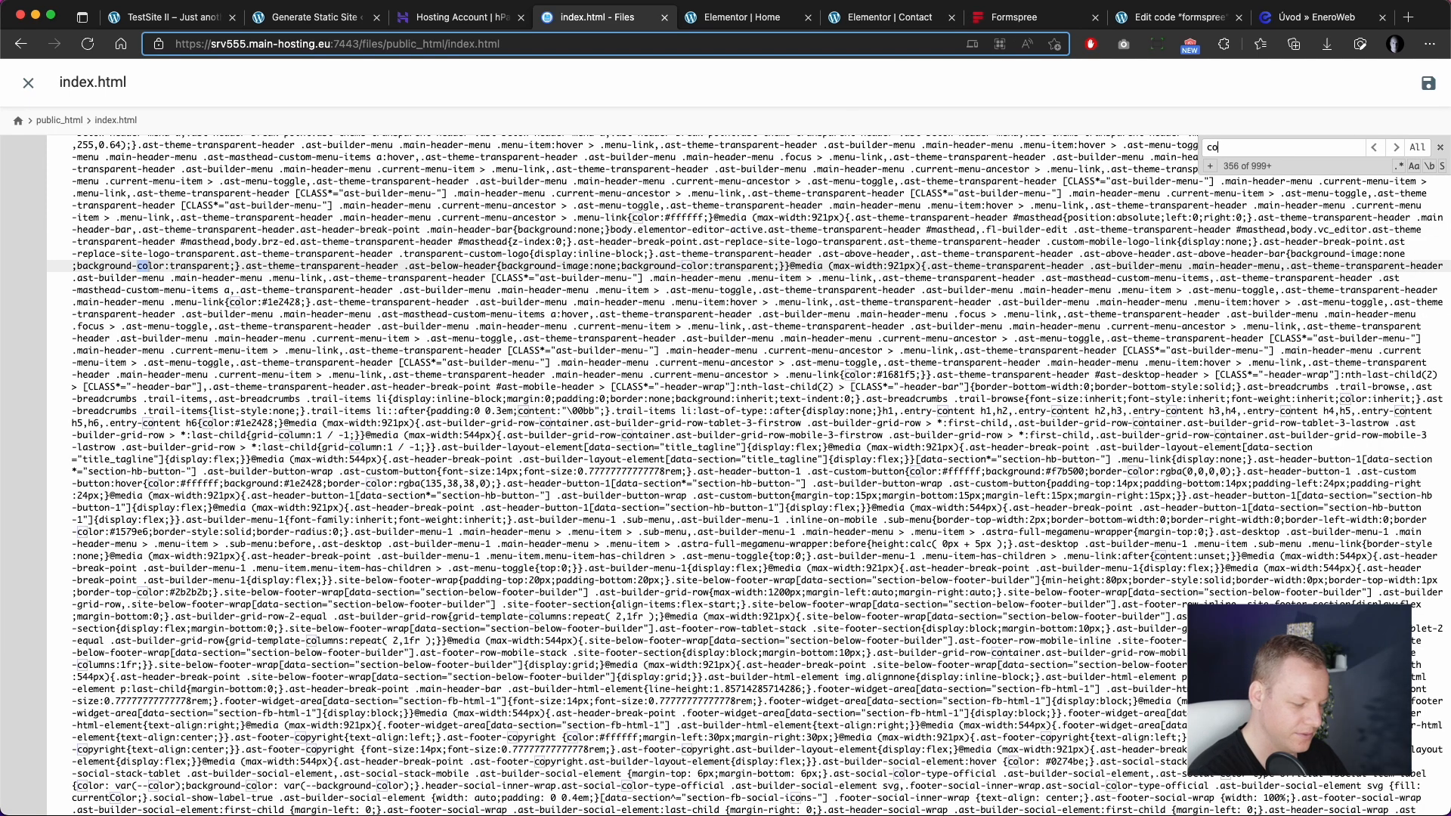
pyautogui.write('nvert')
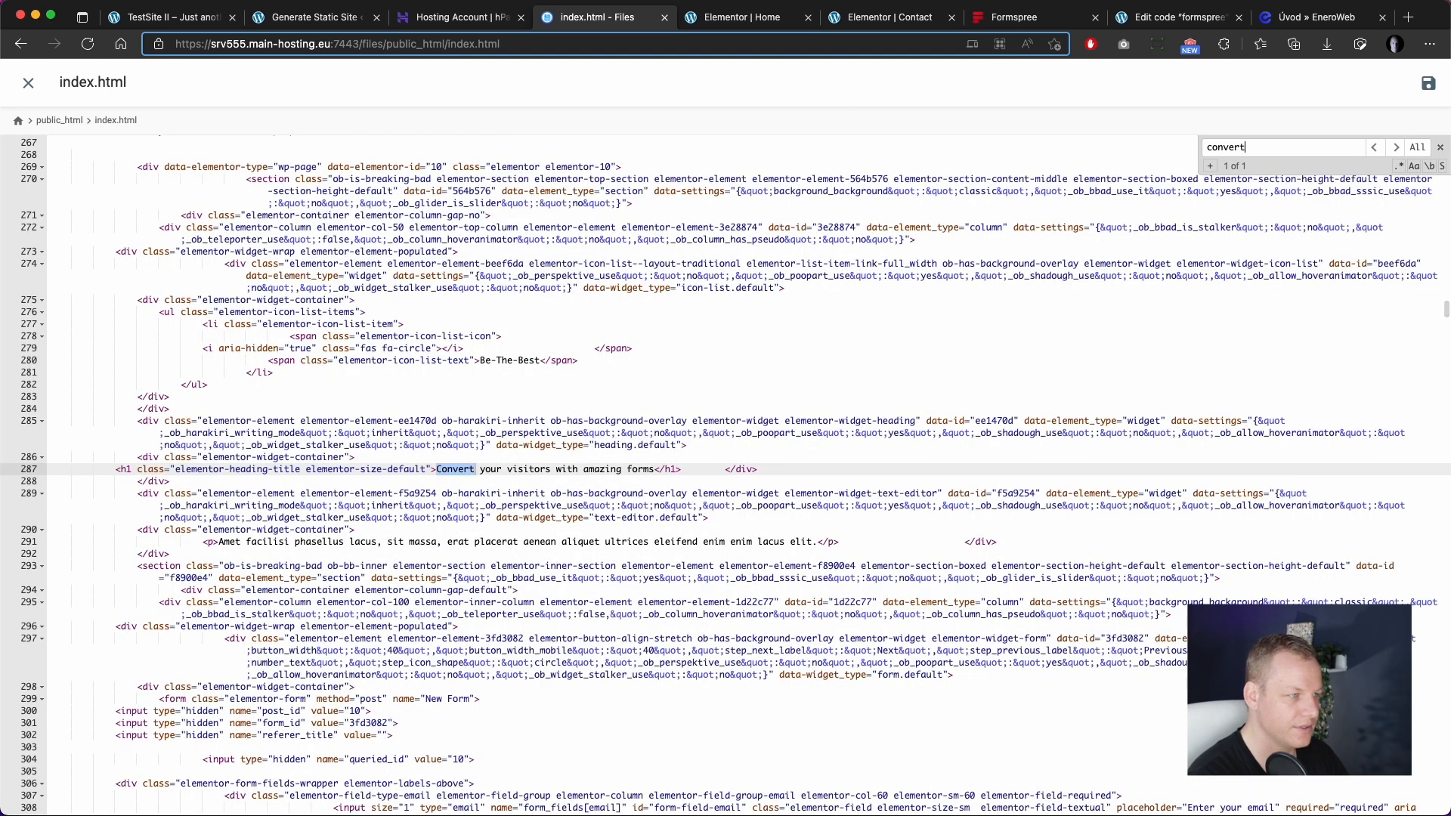
pyautogui.click(477, 470)
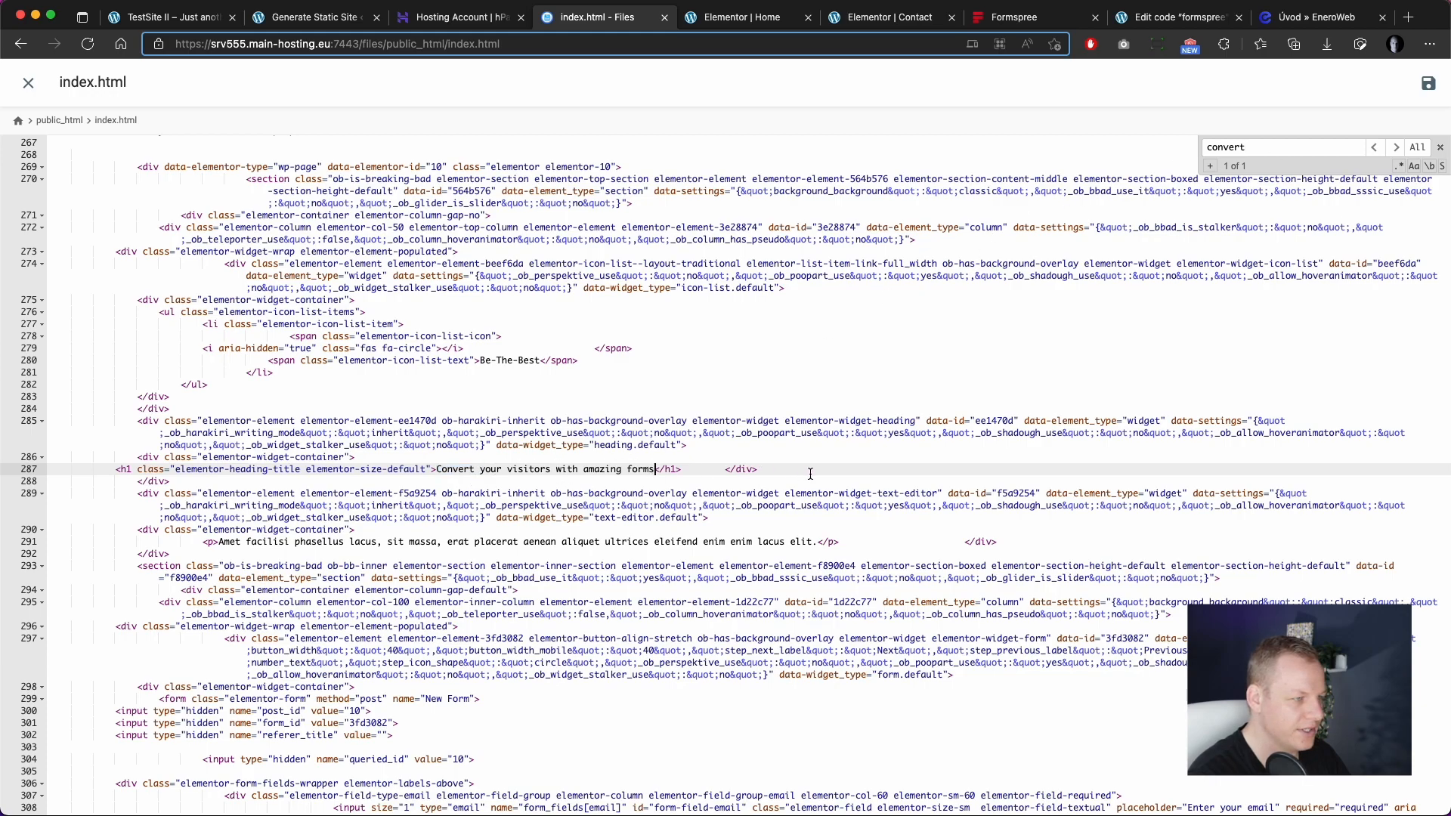
pyautogui.scroll(-1, 702, 497)
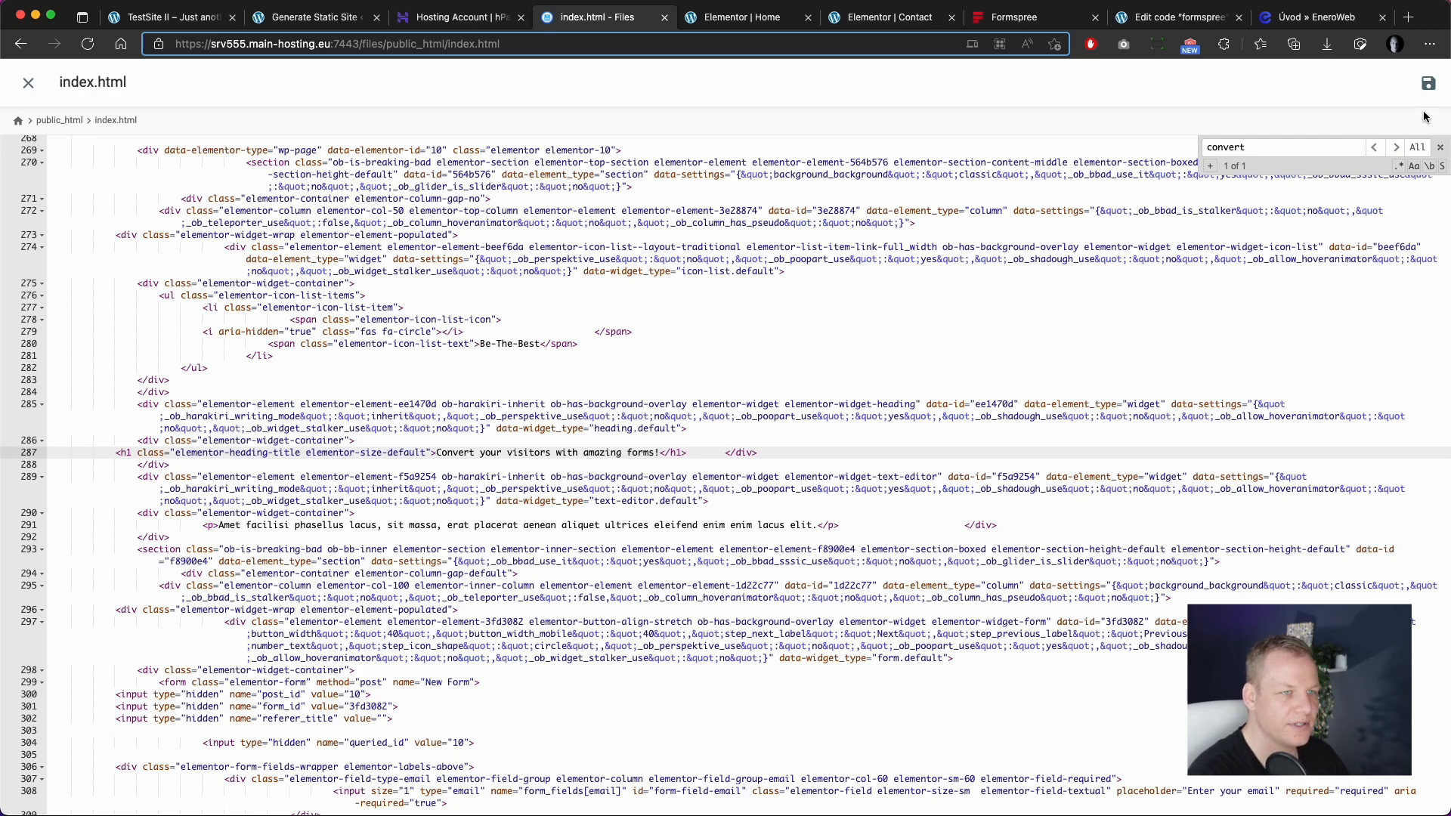
pyautogui.click(1428, 83)
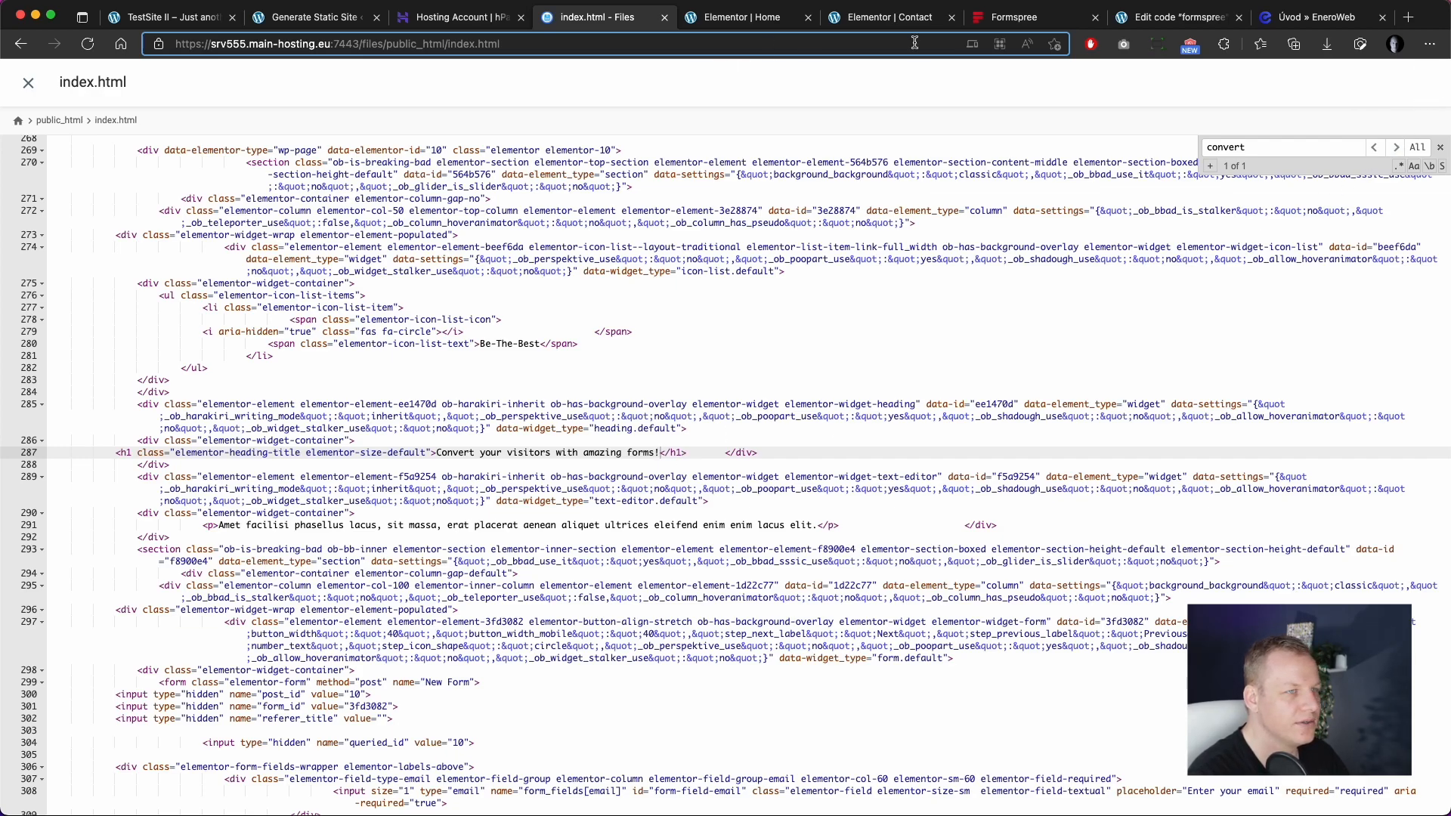
# Step: Reload the live eneroweb.com site and check the ending of the main heading on the home page
pyautogui.click(1324, 23)
pyautogui.doubleClick(406, 50)
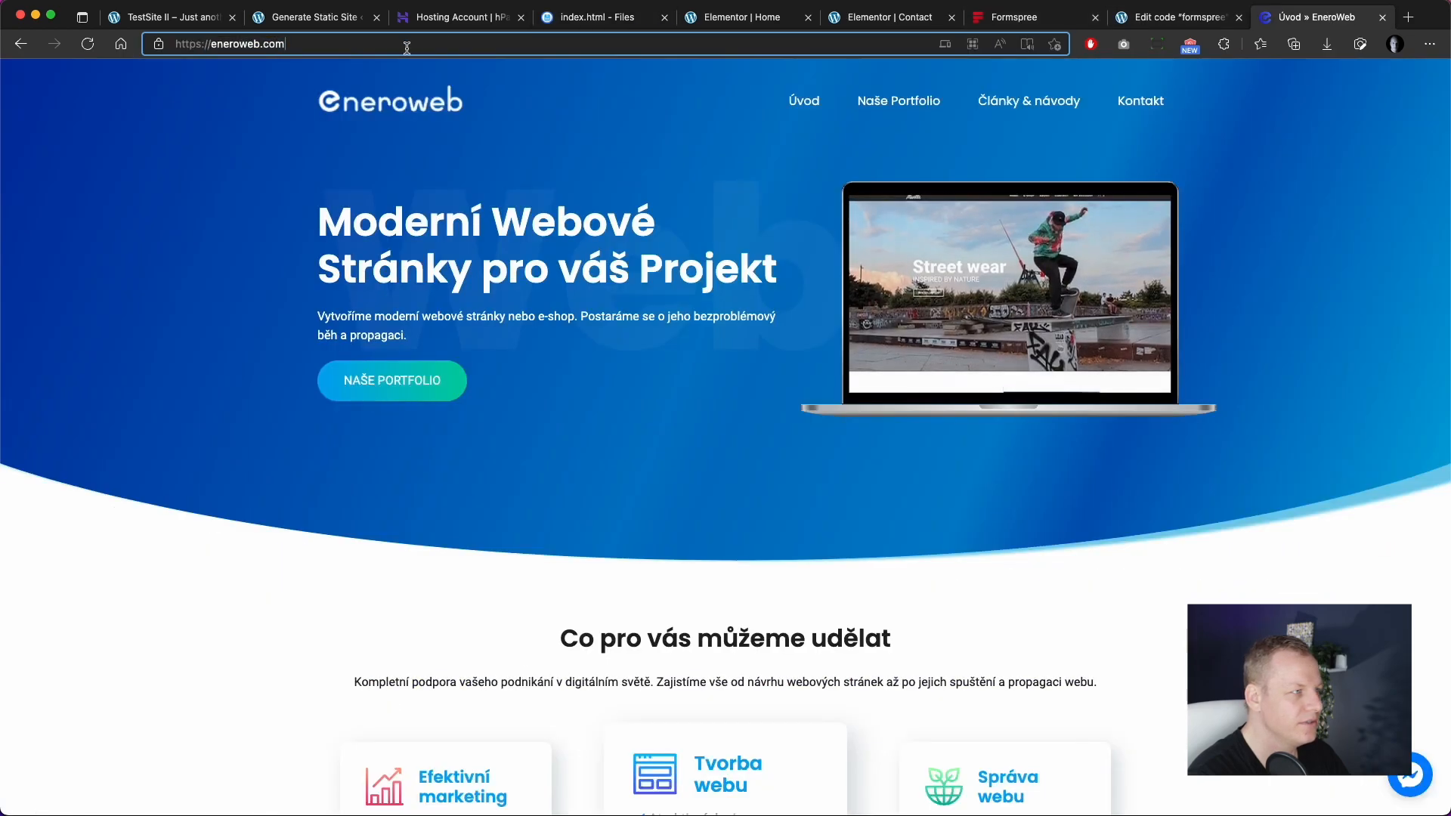
pyautogui.press('Return')
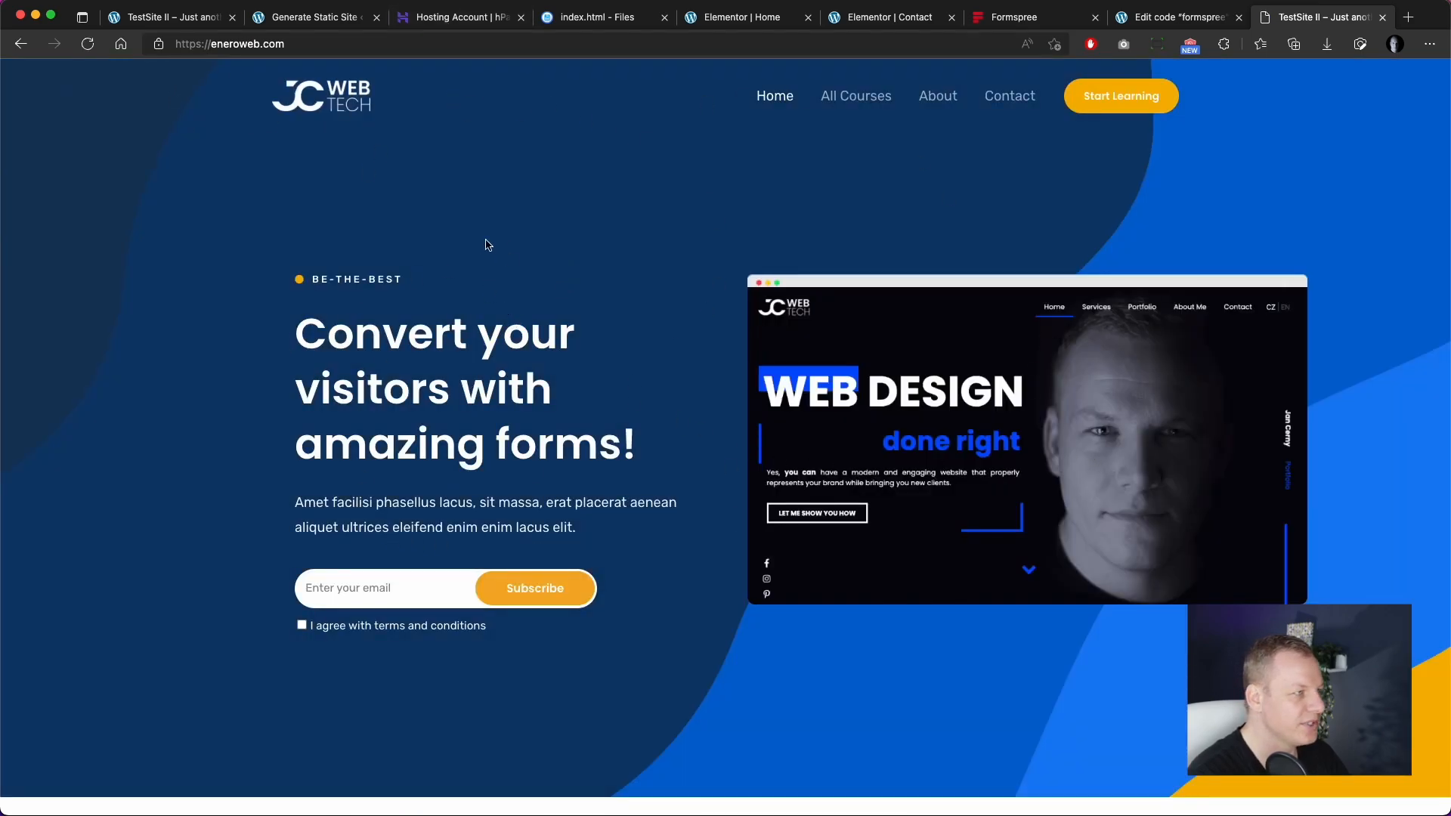
pyautogui.scroll(-3, 457, 263)
pyautogui.scroll(2, 454, 275)
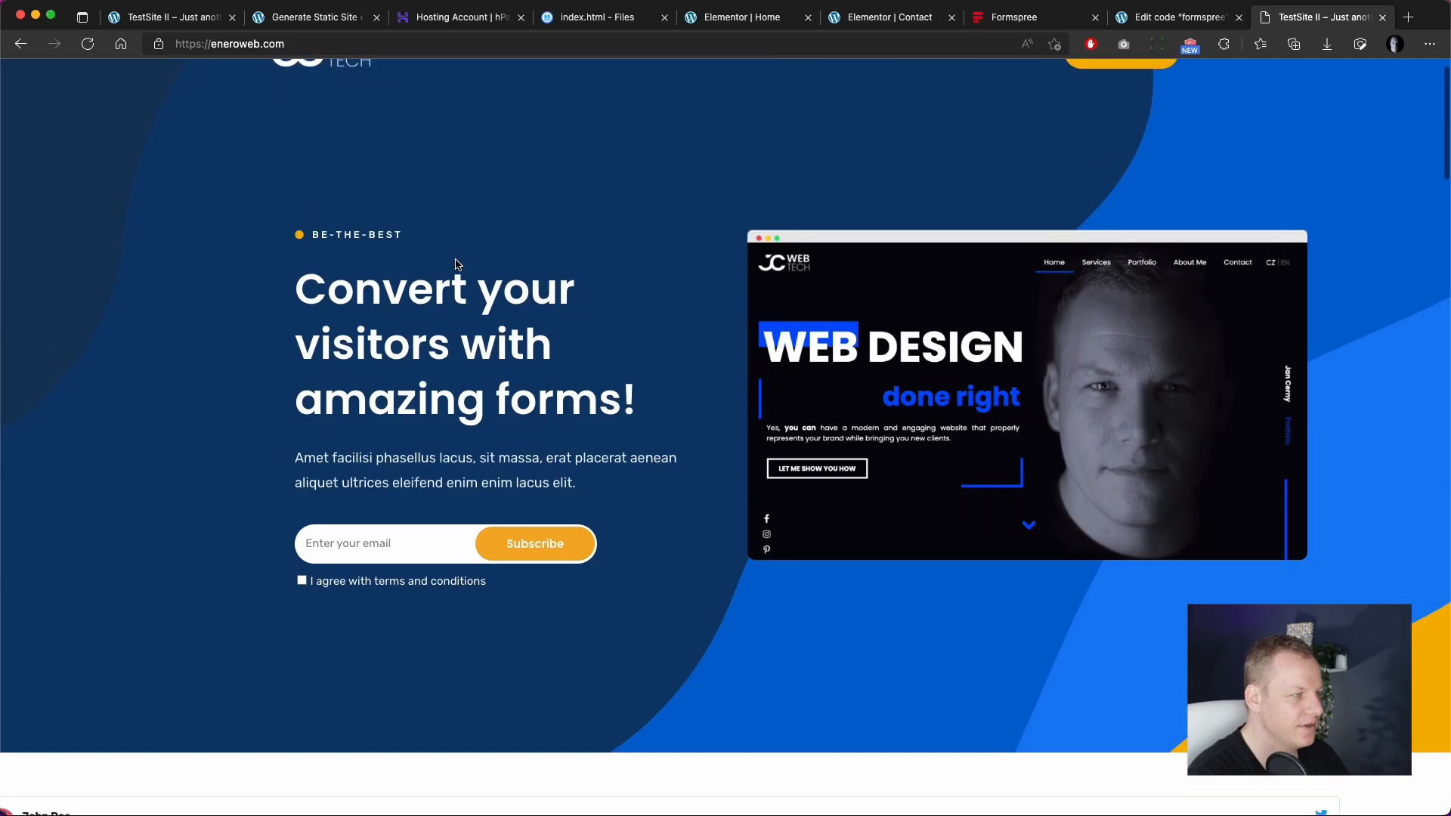
pyautogui.moveTo(621, 412); pyautogui.dragTo(662, 410)
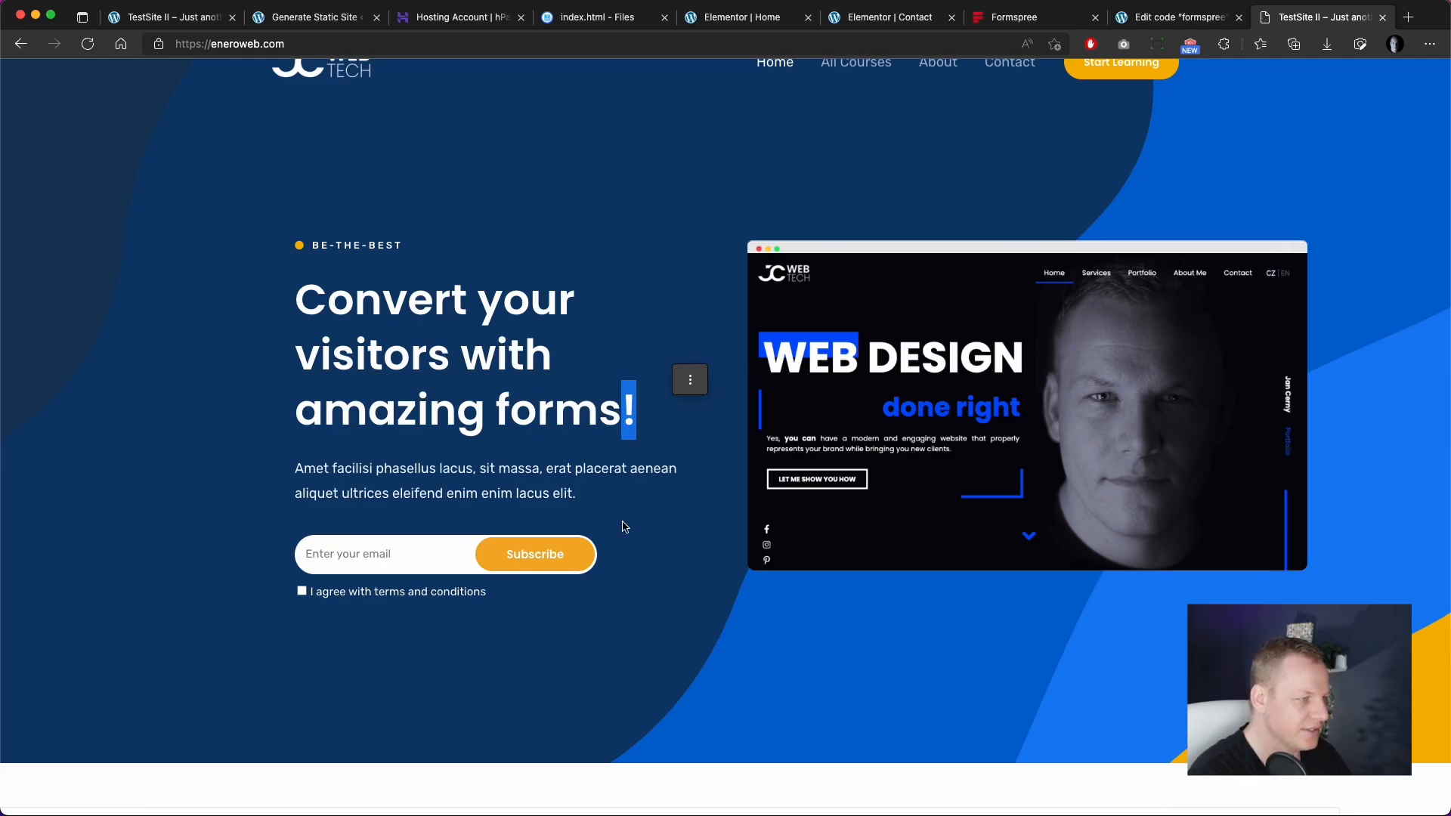
# Step: Look through the whole live eneroweb.com home page, checking that its sections, images and testimonials load
pyautogui.click(624, 390)
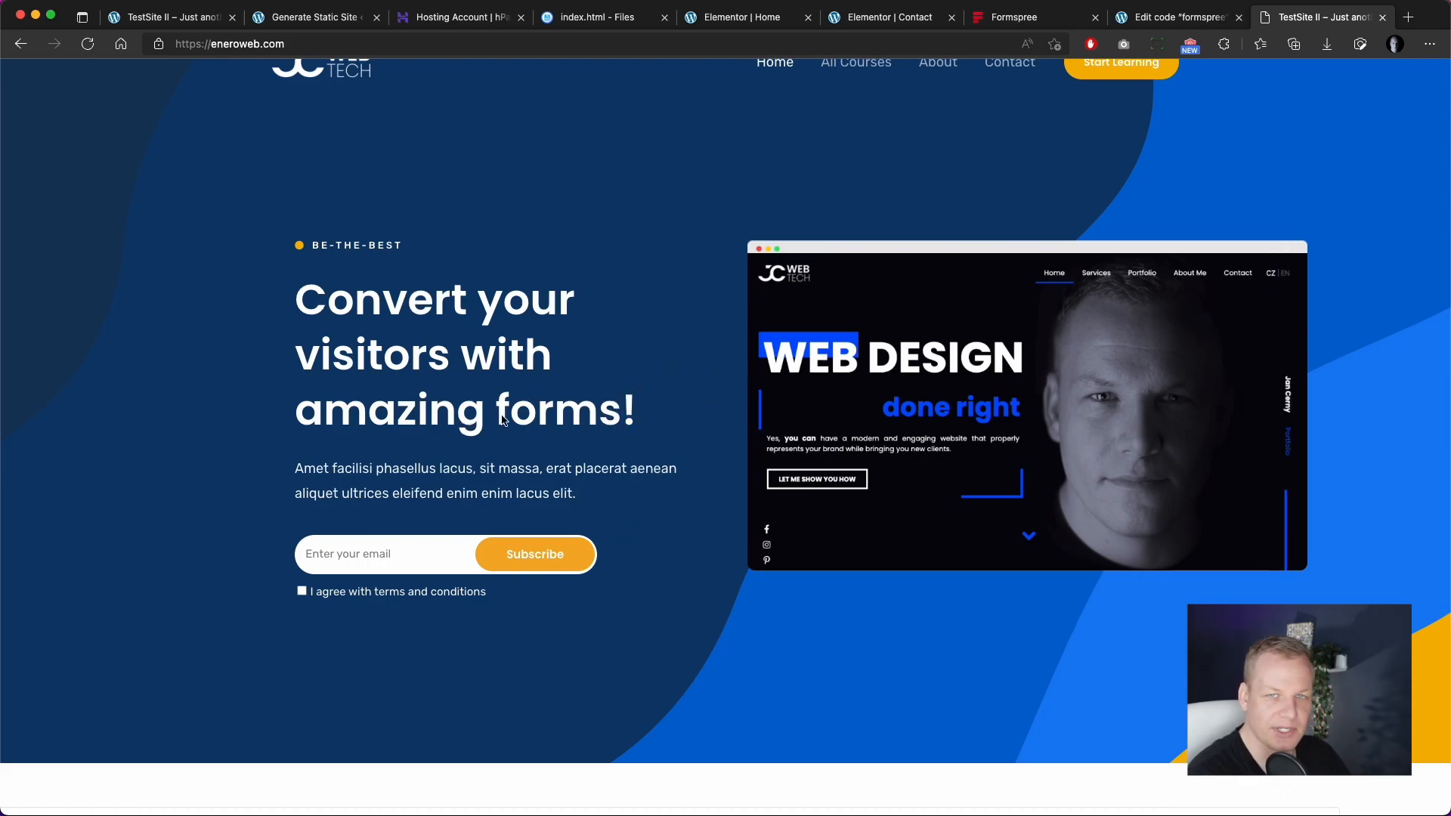
pyautogui.scroll(-5, 575, 453)
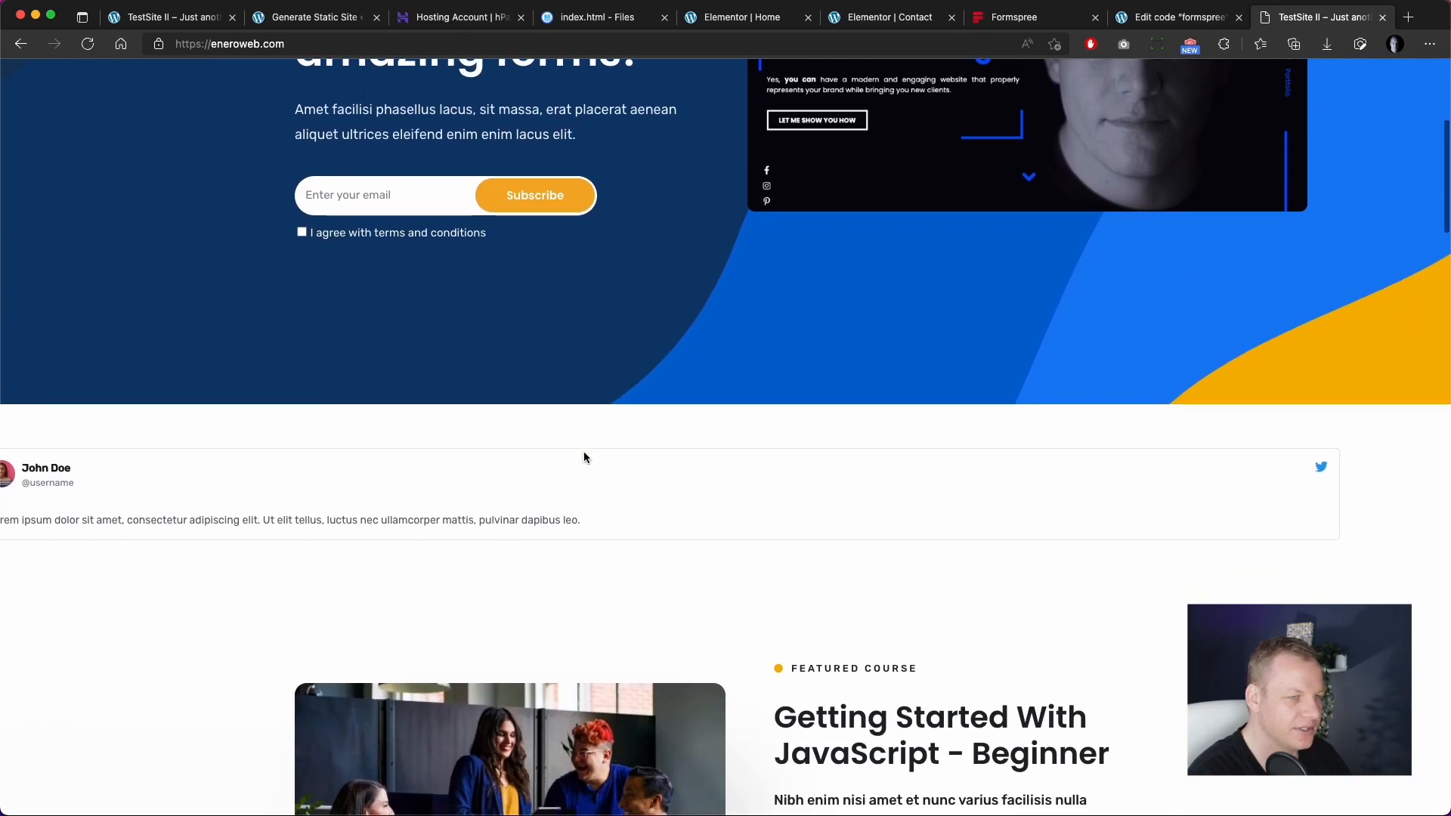
pyautogui.scroll(-1, 583, 457)
pyautogui.doubleClick(1437, 15)
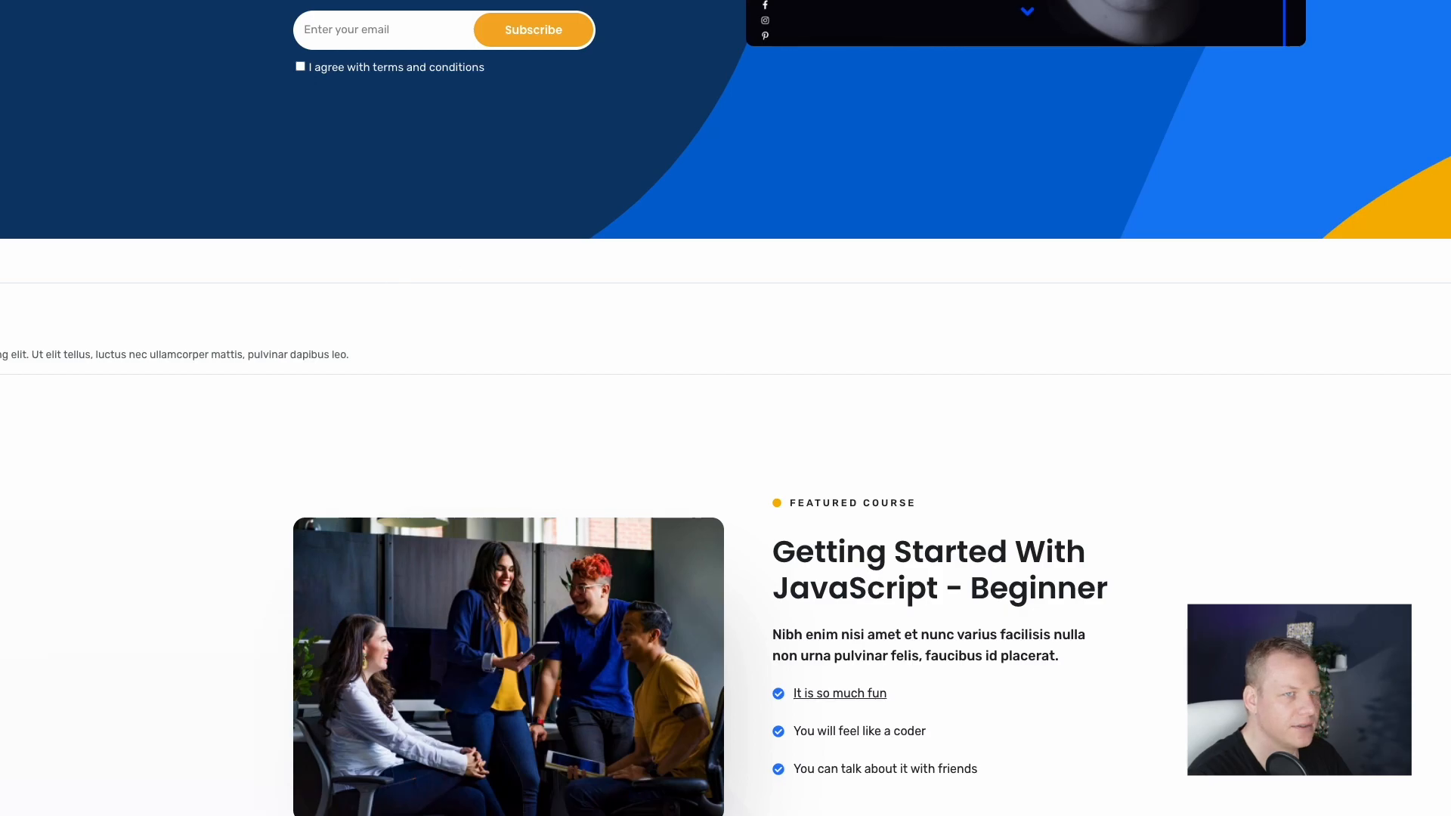
pyautogui.scroll(-8, 514, 441)
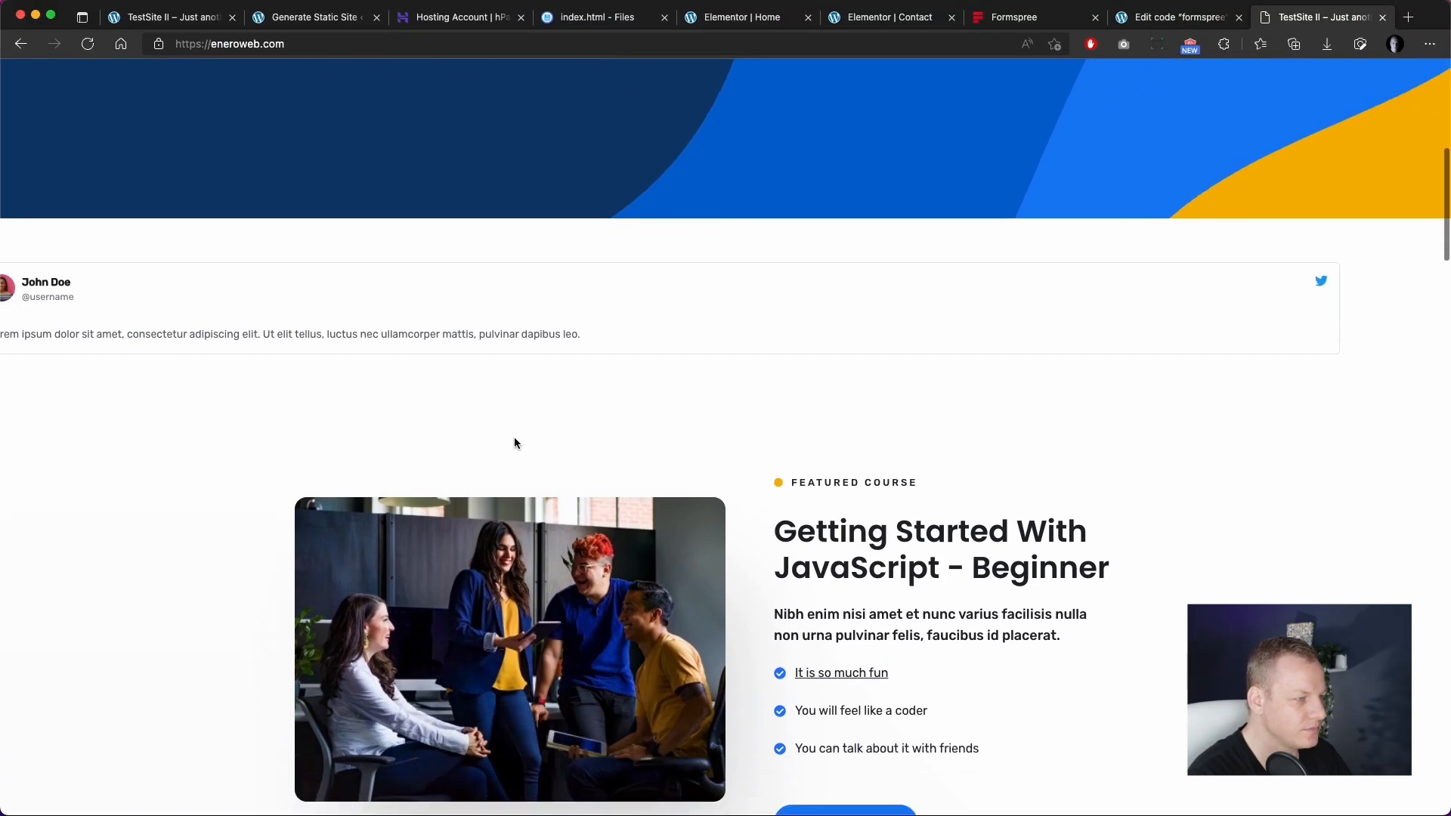
pyautogui.scroll(-12, 514, 440)
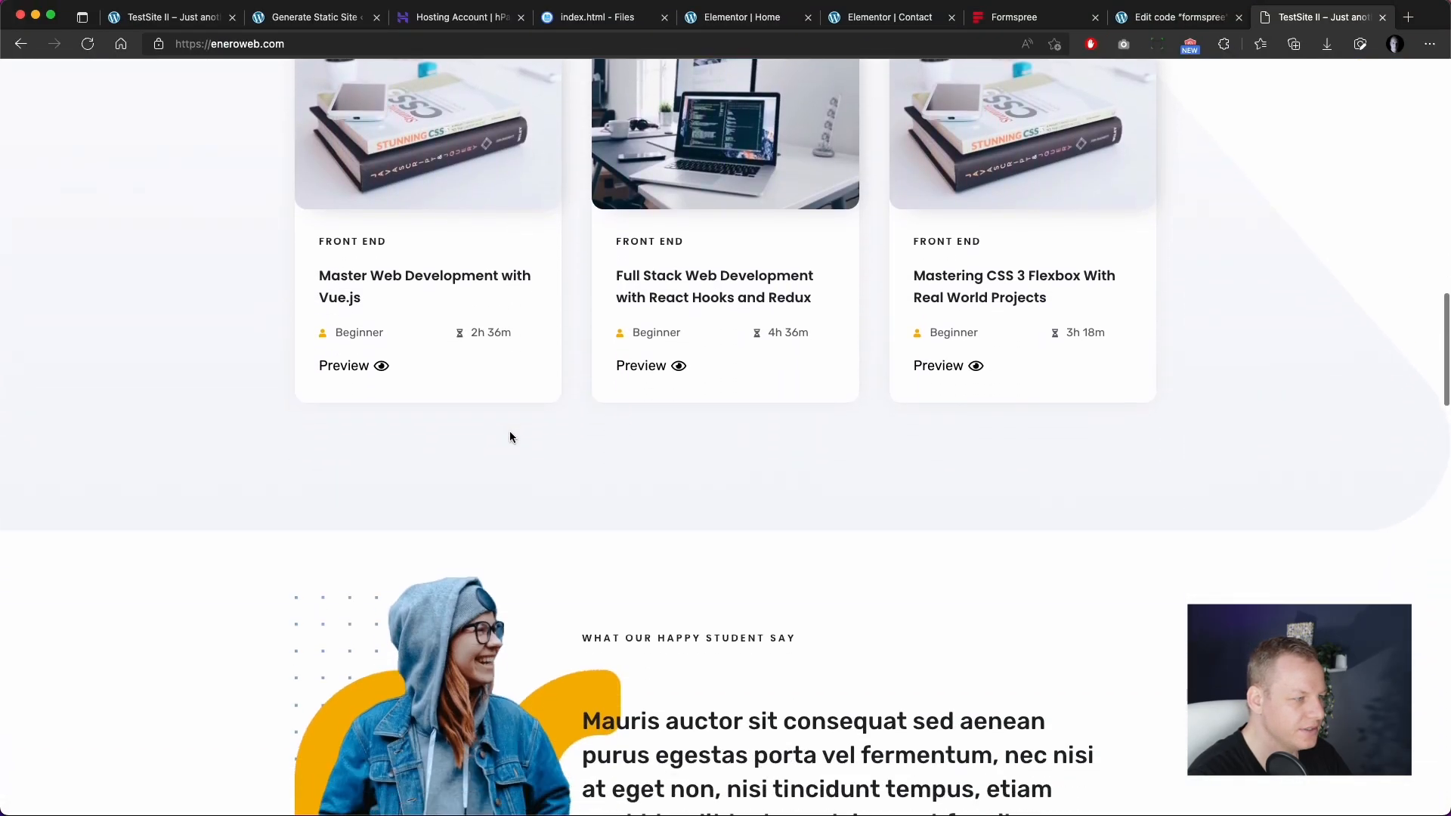
pyautogui.scroll(-6, 510, 436)
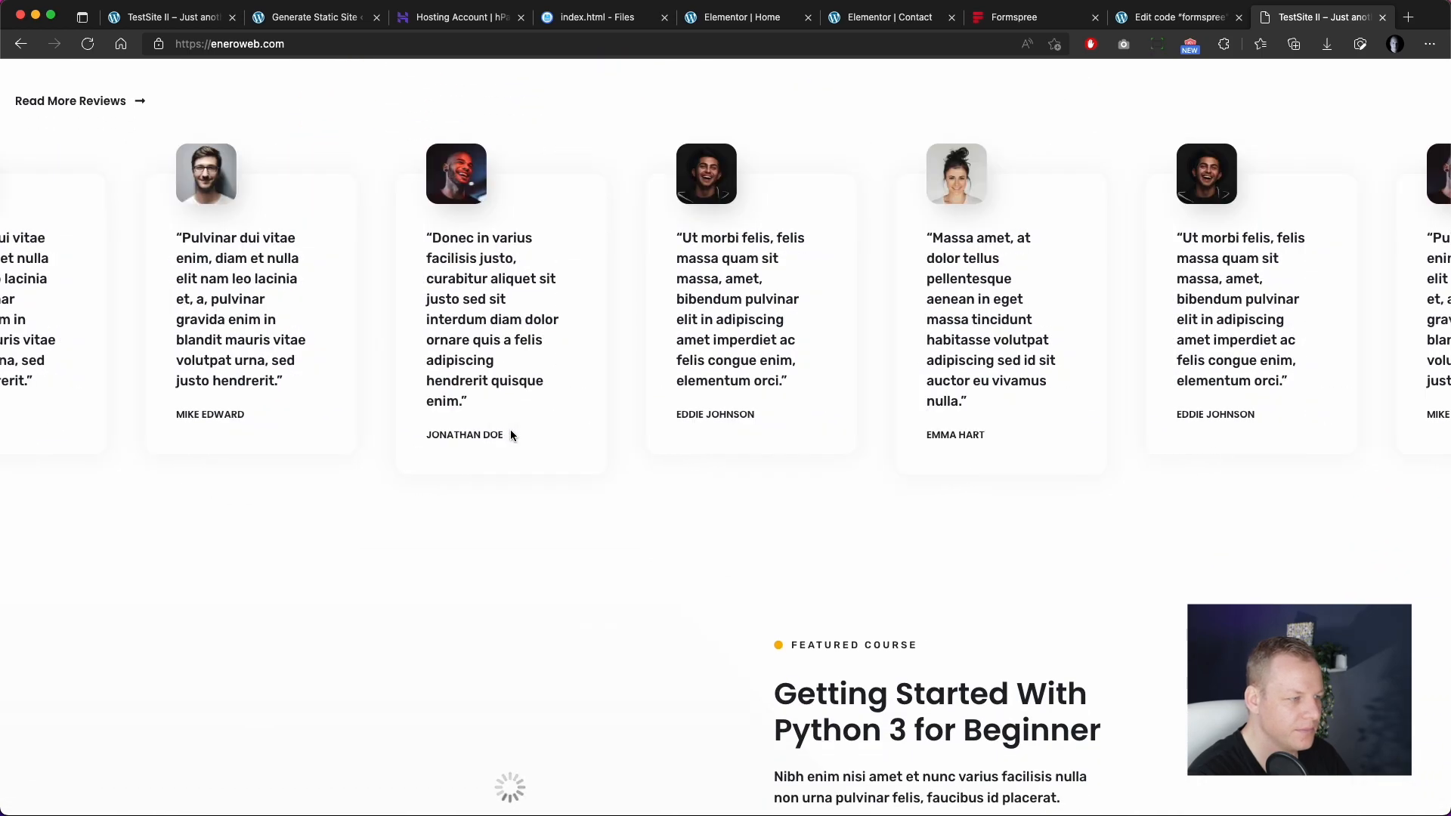
pyautogui.scroll(-2, 510, 436)
pyautogui.scroll(-3, 511, 434)
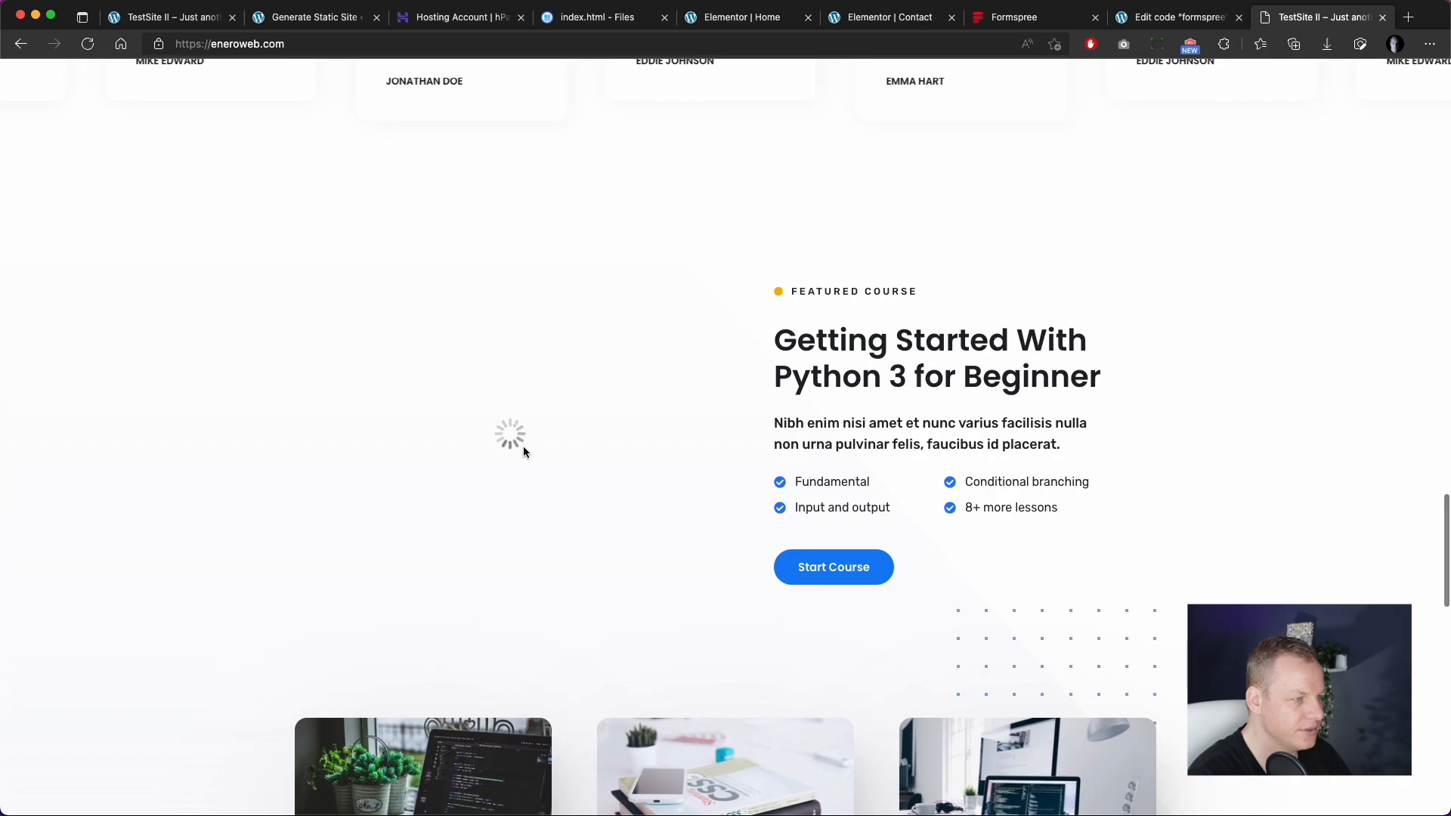
pyautogui.scroll(-13, 421, 405)
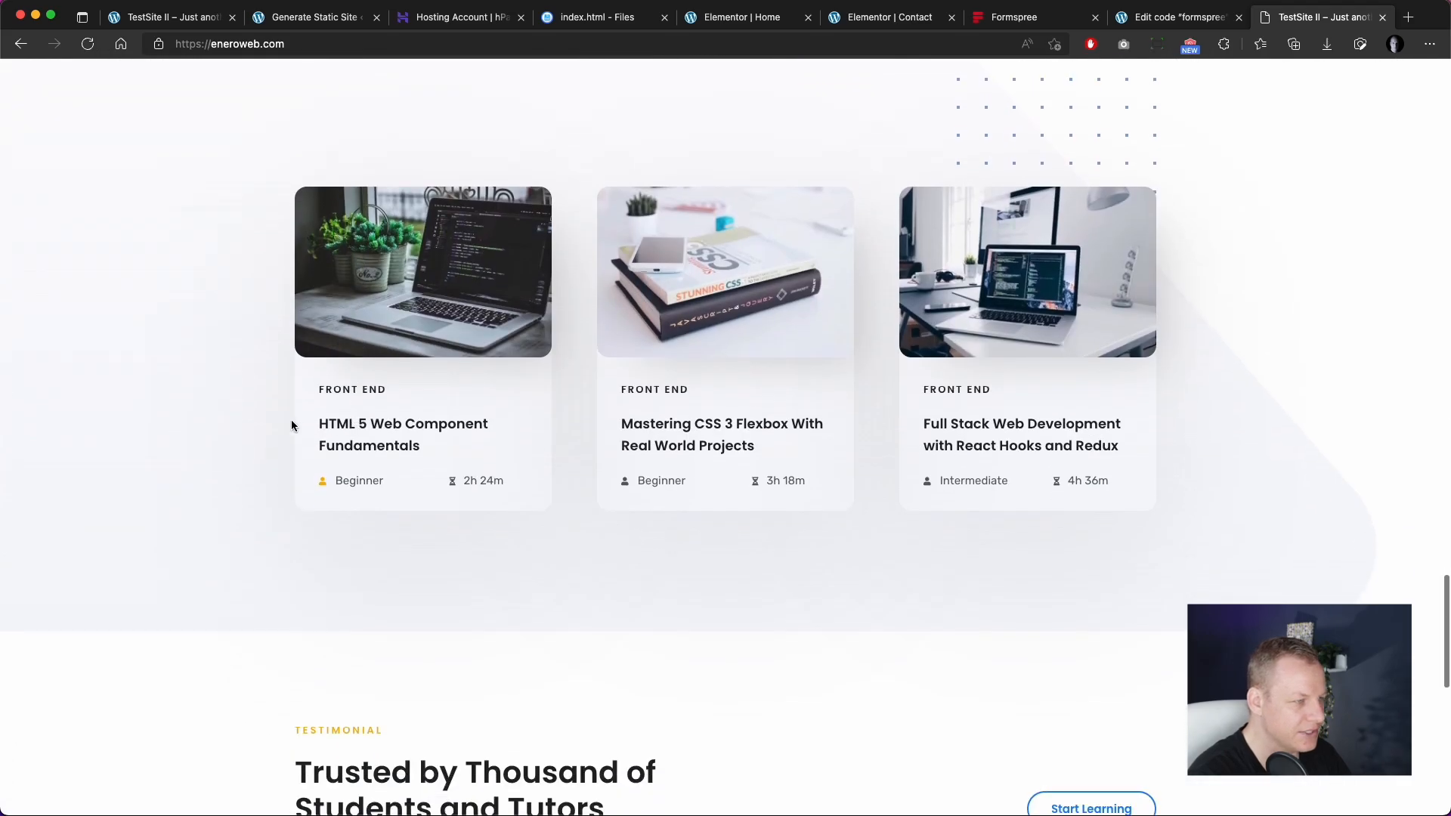
pyautogui.scroll(-7, 286, 414)
pyautogui.scroll(20, 285, 416)
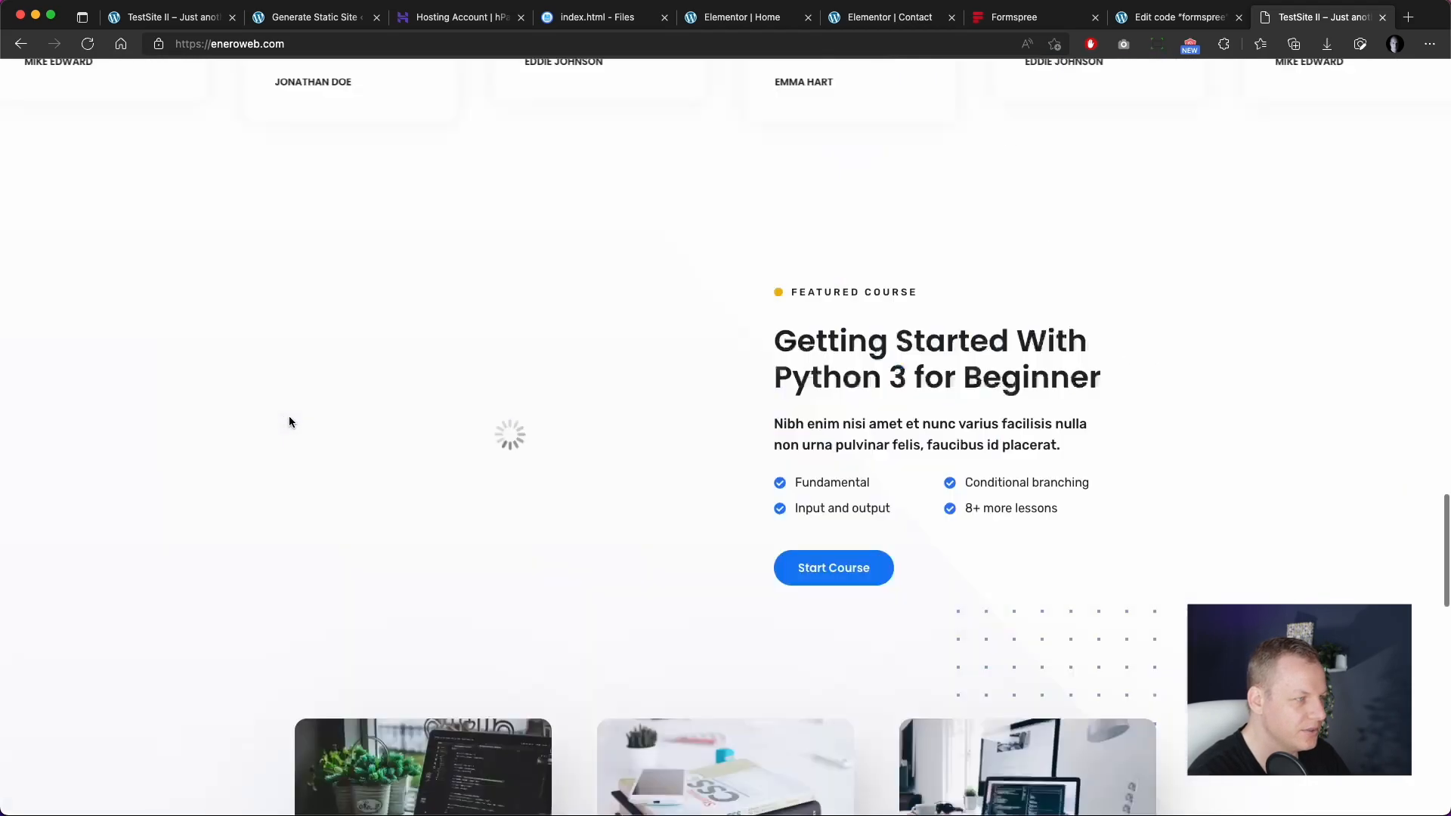
pyautogui.scroll(-10, 293, 419)
pyautogui.scroll(3, 272, 373)
pyautogui.scroll(-2, 243, 337)
pyautogui.scroll(-2, 246, 469)
pyautogui.scroll(10, 212, 400)
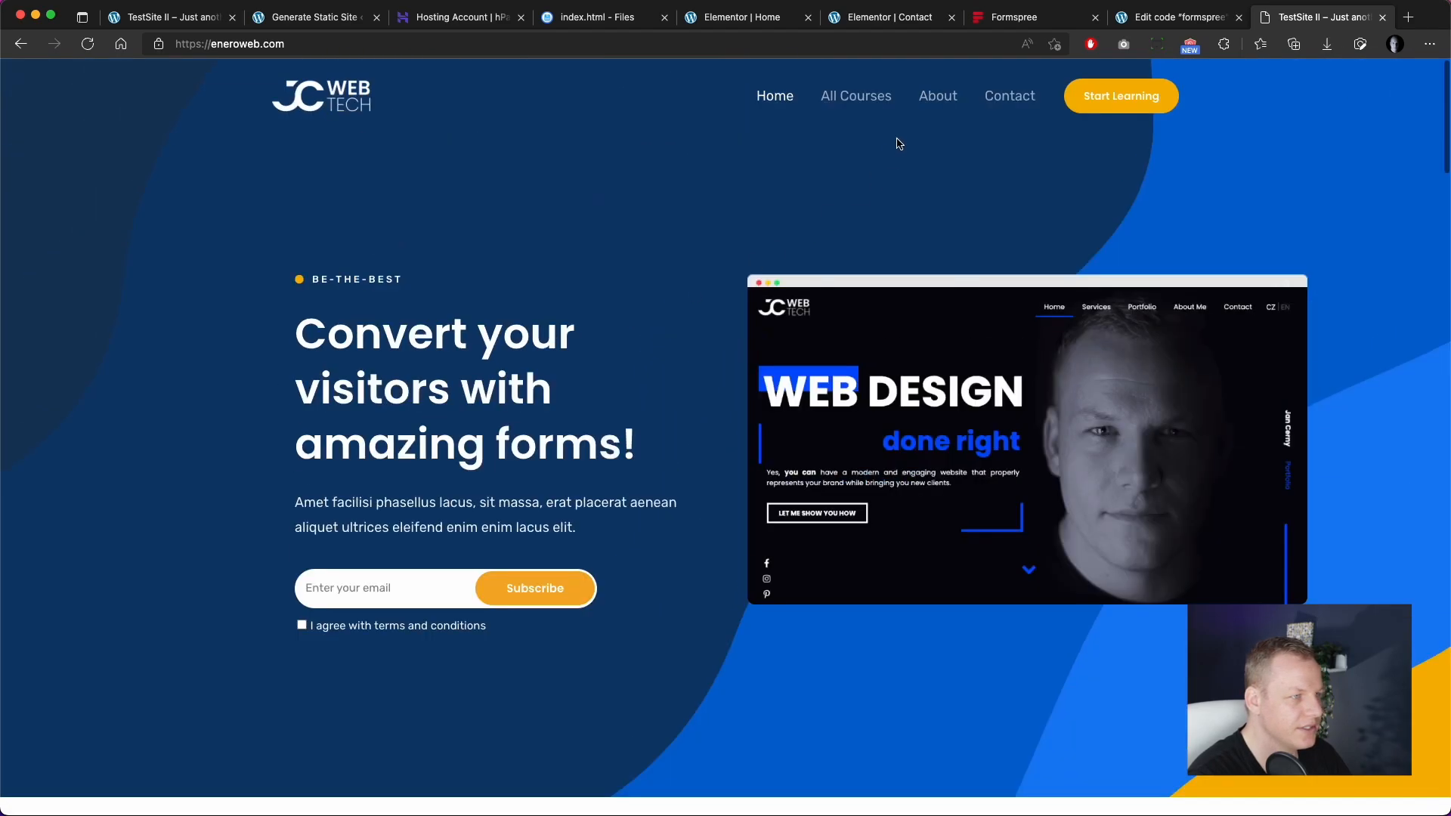
# Step: Check the All Courses page of the live site and look through the About page down to the footer
pyautogui.click(886, 105)
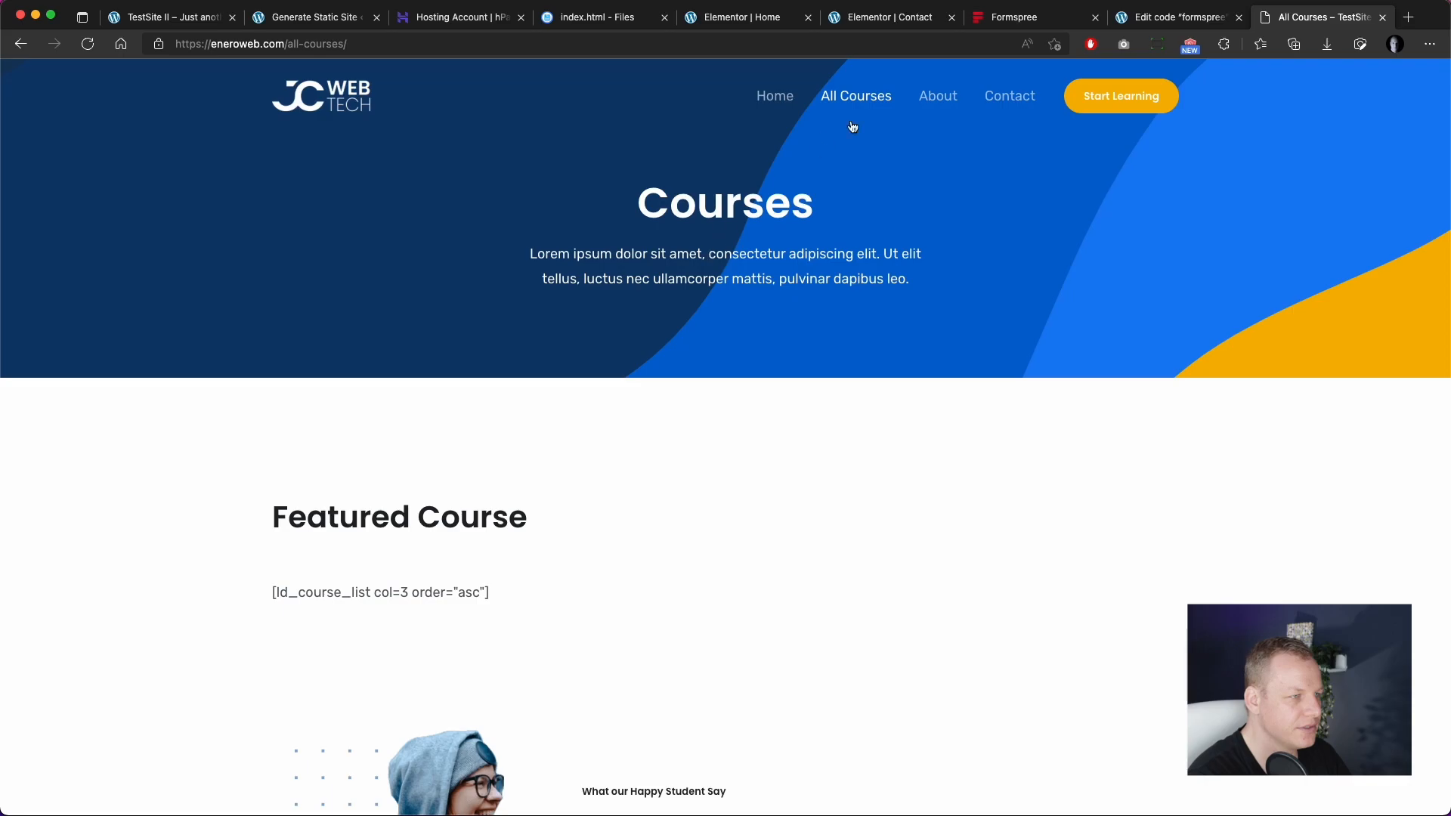
pyautogui.click(951, 96)
pyautogui.scroll(-15, 839, 330)
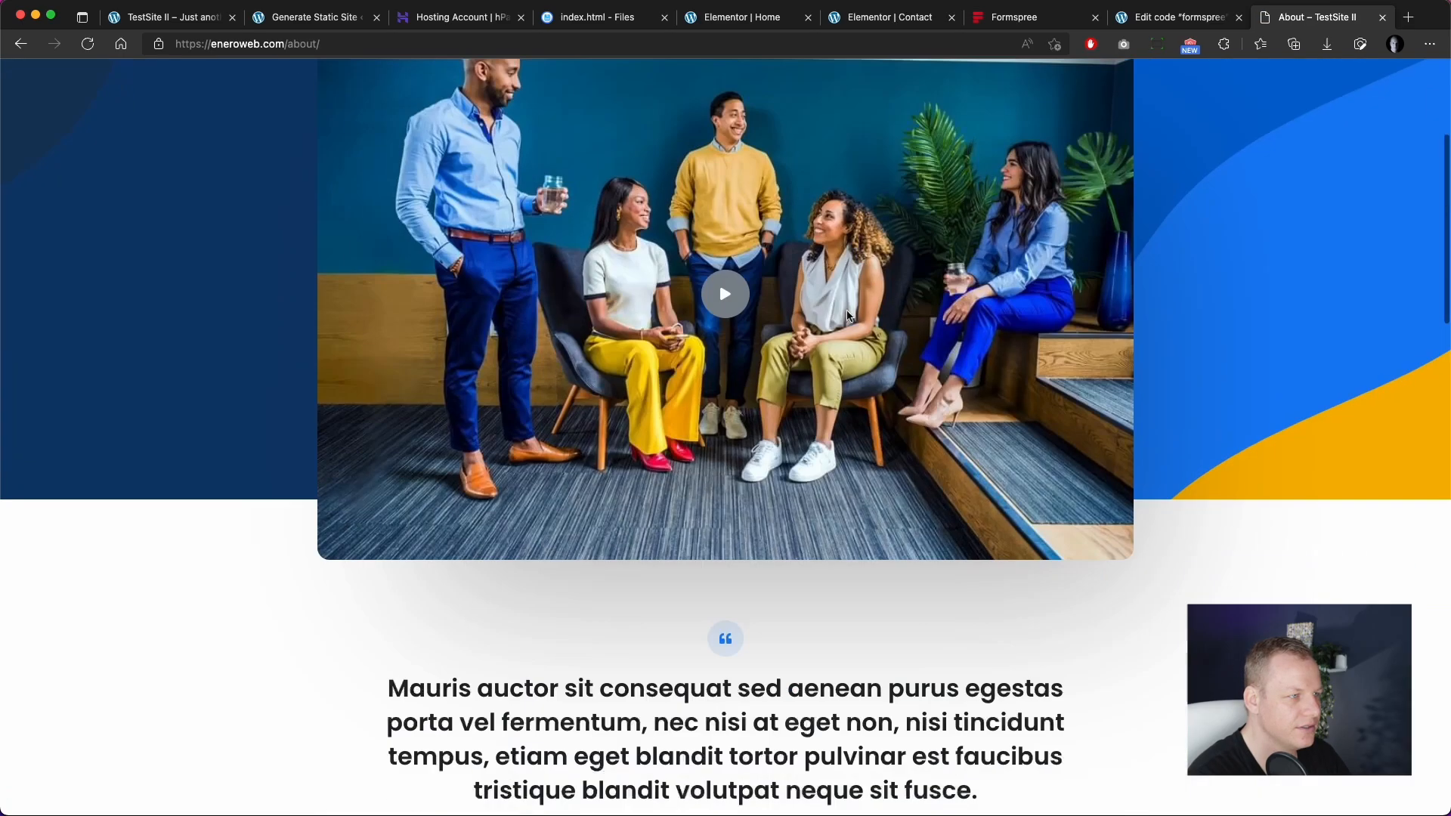
pyautogui.scroll(-15, 839, 330)
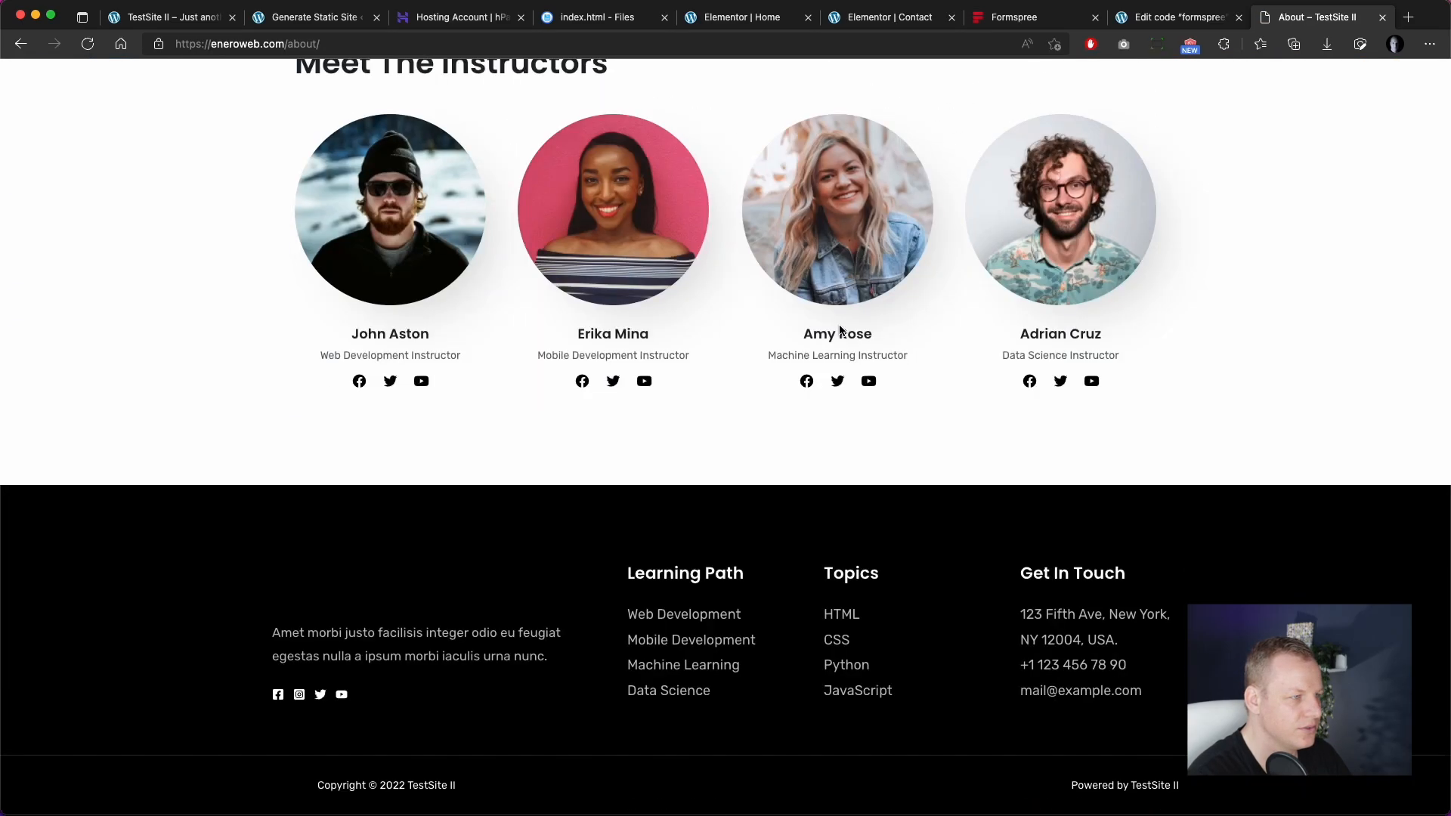
pyautogui.scroll(20, 840, 325)
pyautogui.scroll(-2, 831, 340)
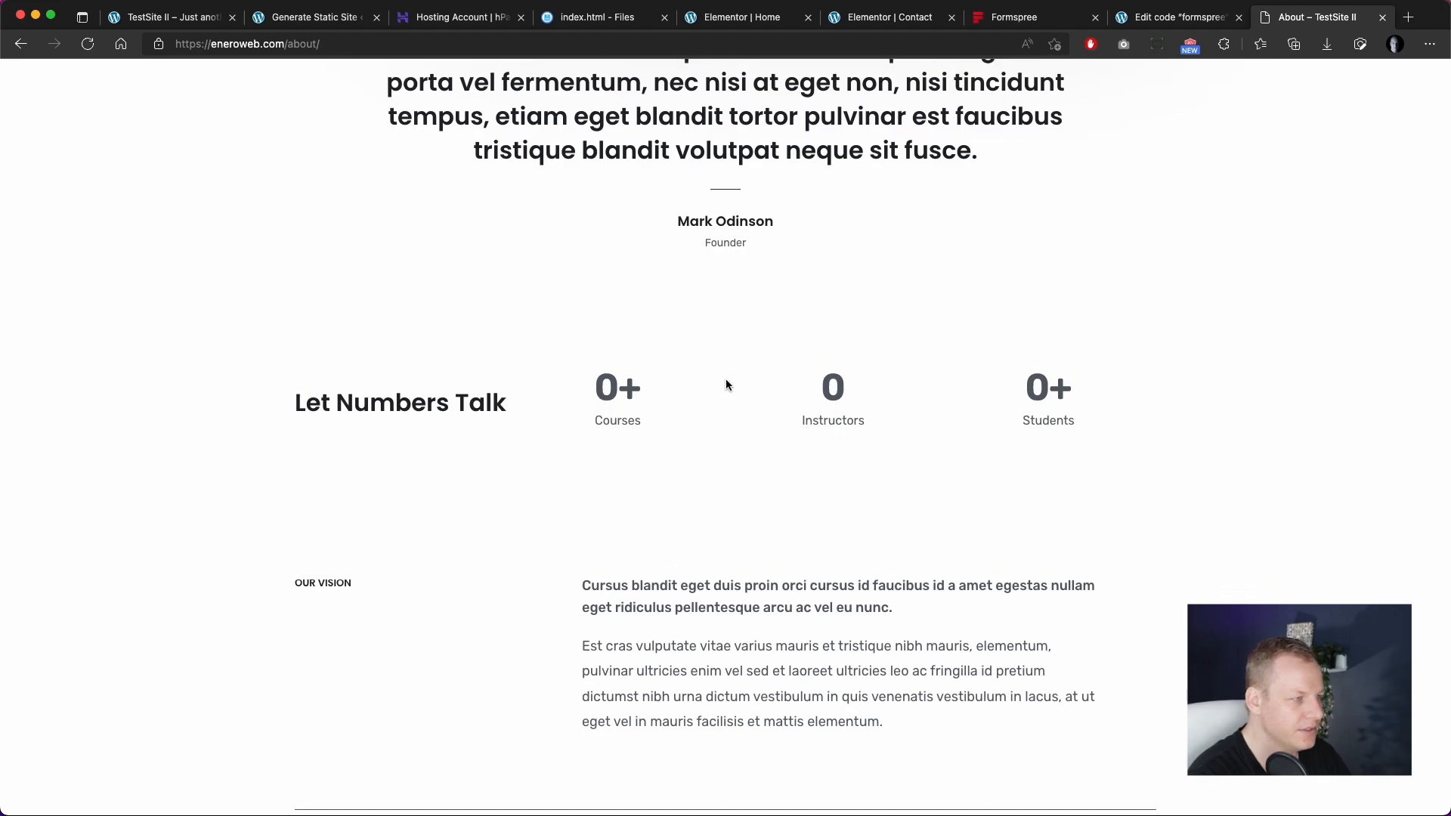
pyautogui.scroll(10, 1062, 371)
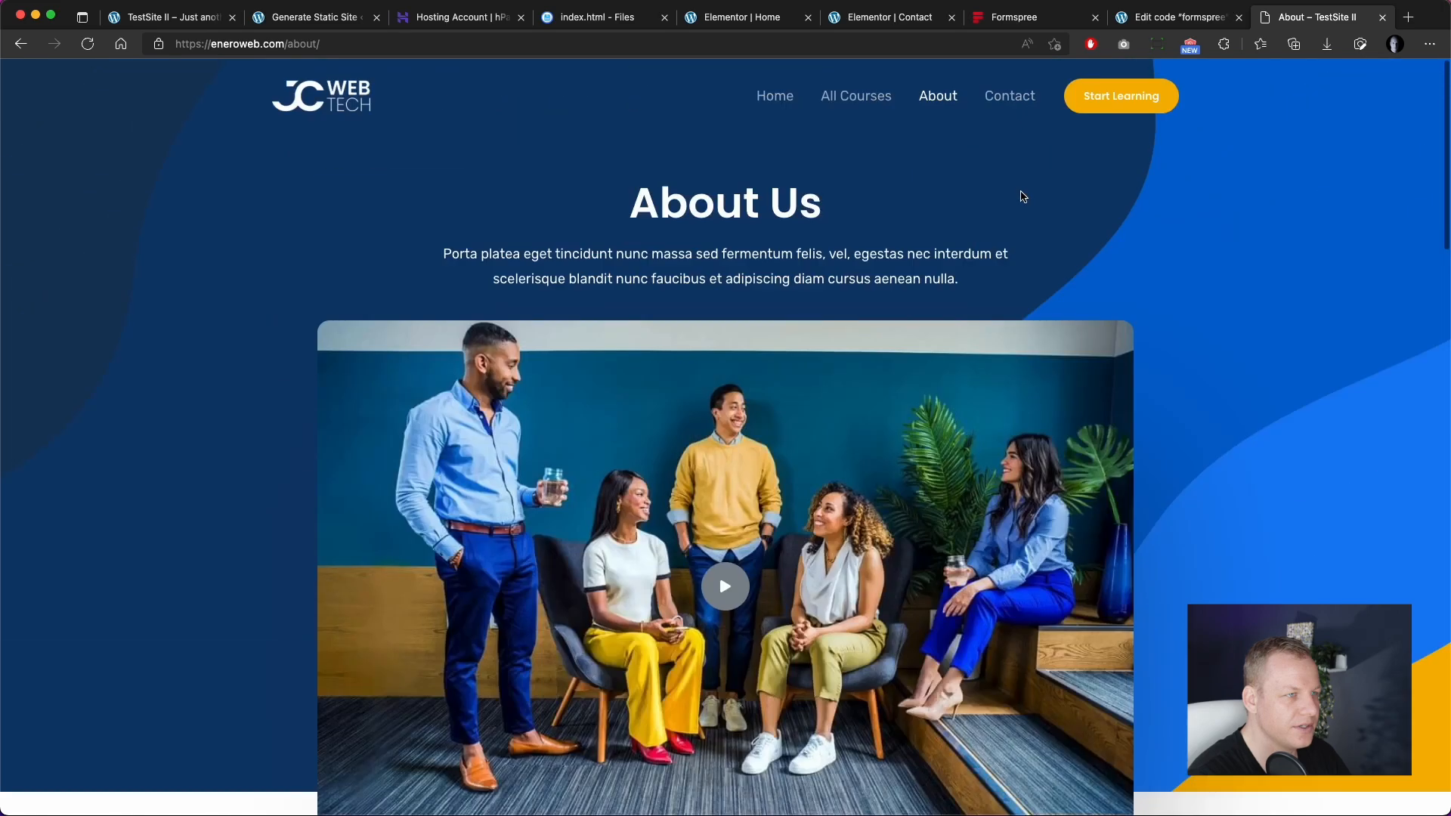
# Step: Check the Contact page of the live site, including its contact form and the area below it
pyautogui.click(1018, 98)
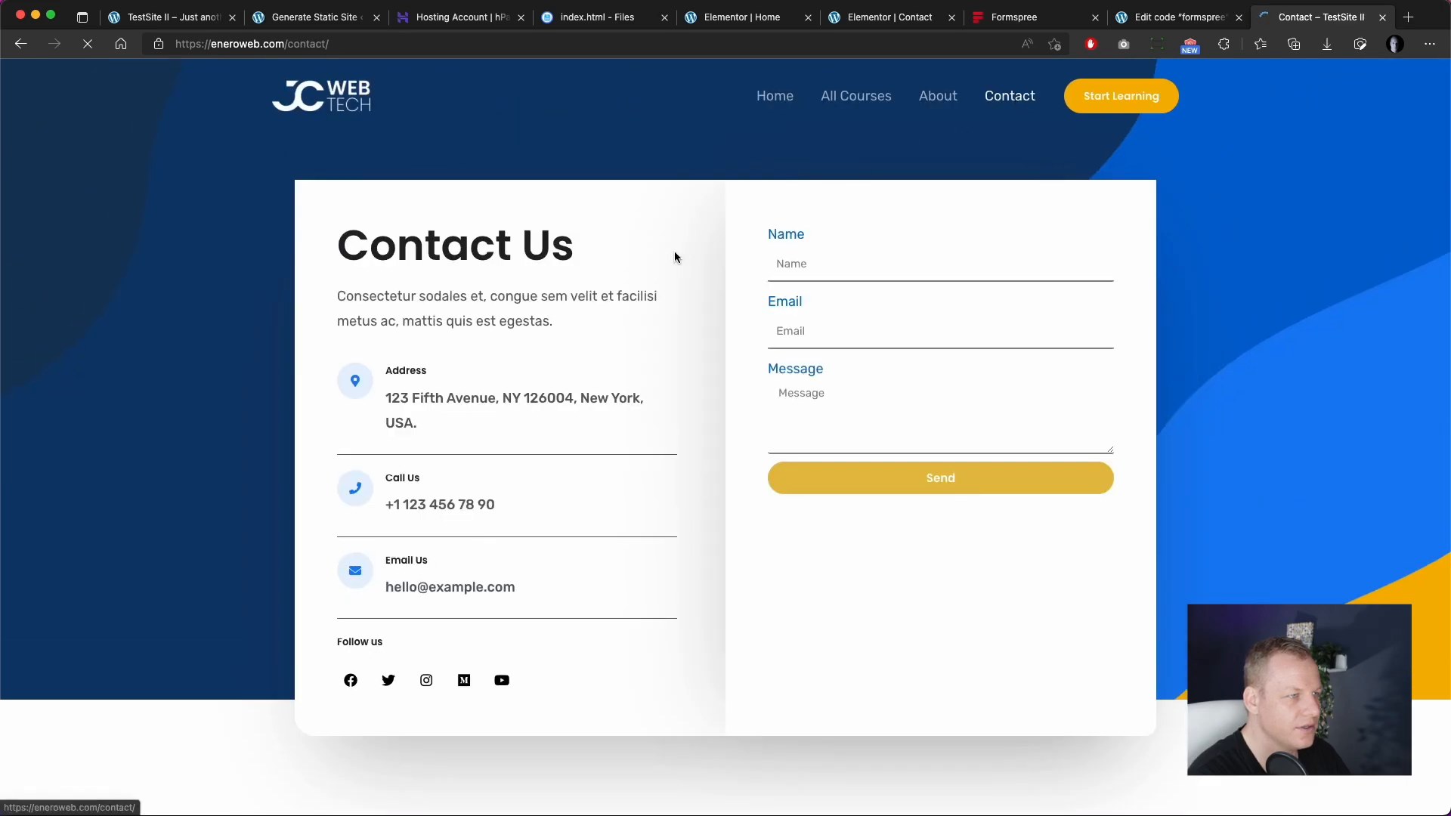
pyautogui.scroll(-10, 707, 386)
pyautogui.scroll(10, 708, 386)
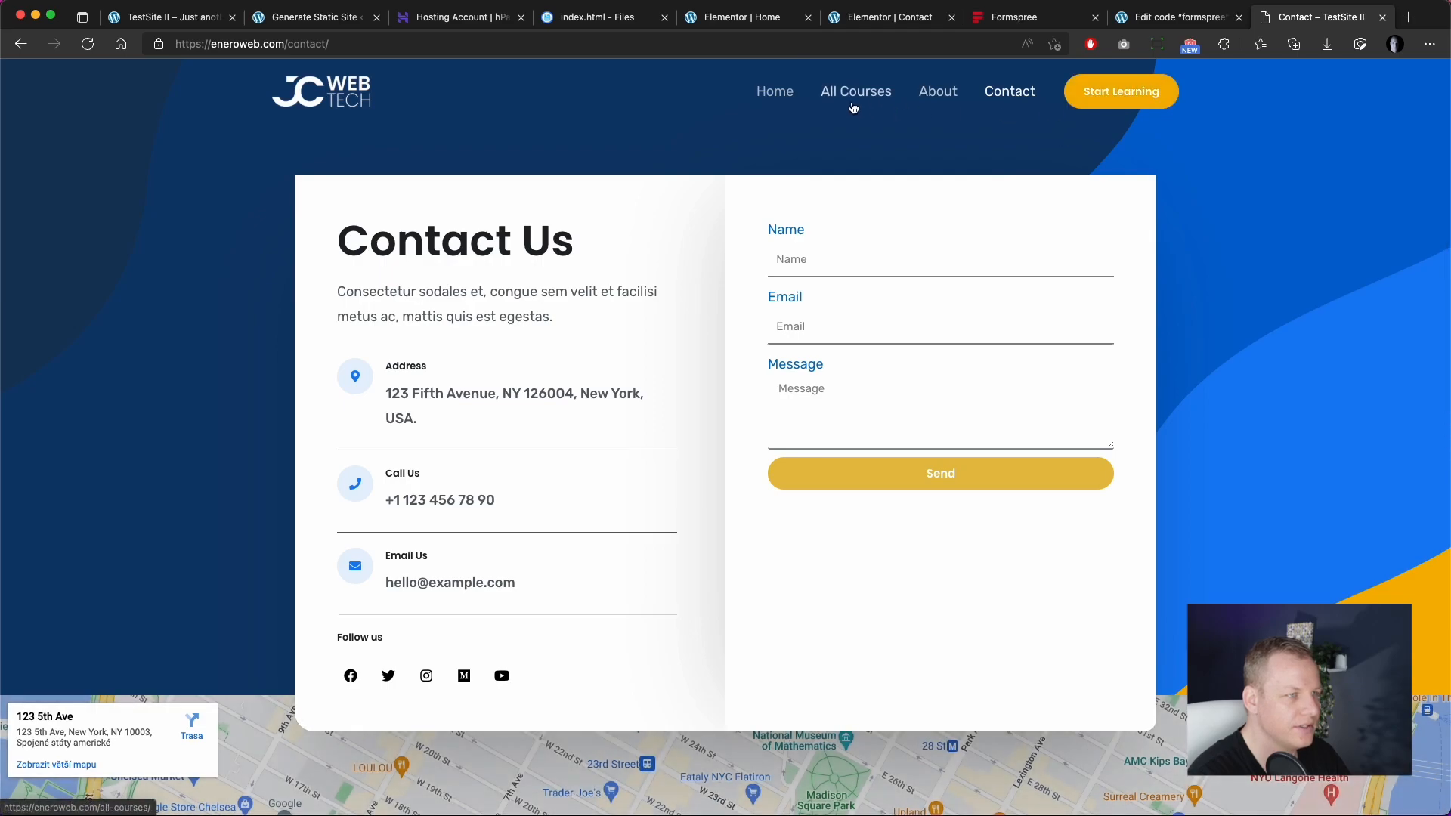
# Step: Return to the live home page and inspect it with the developer tools, giving their pane more width
pyautogui.click(774, 91)
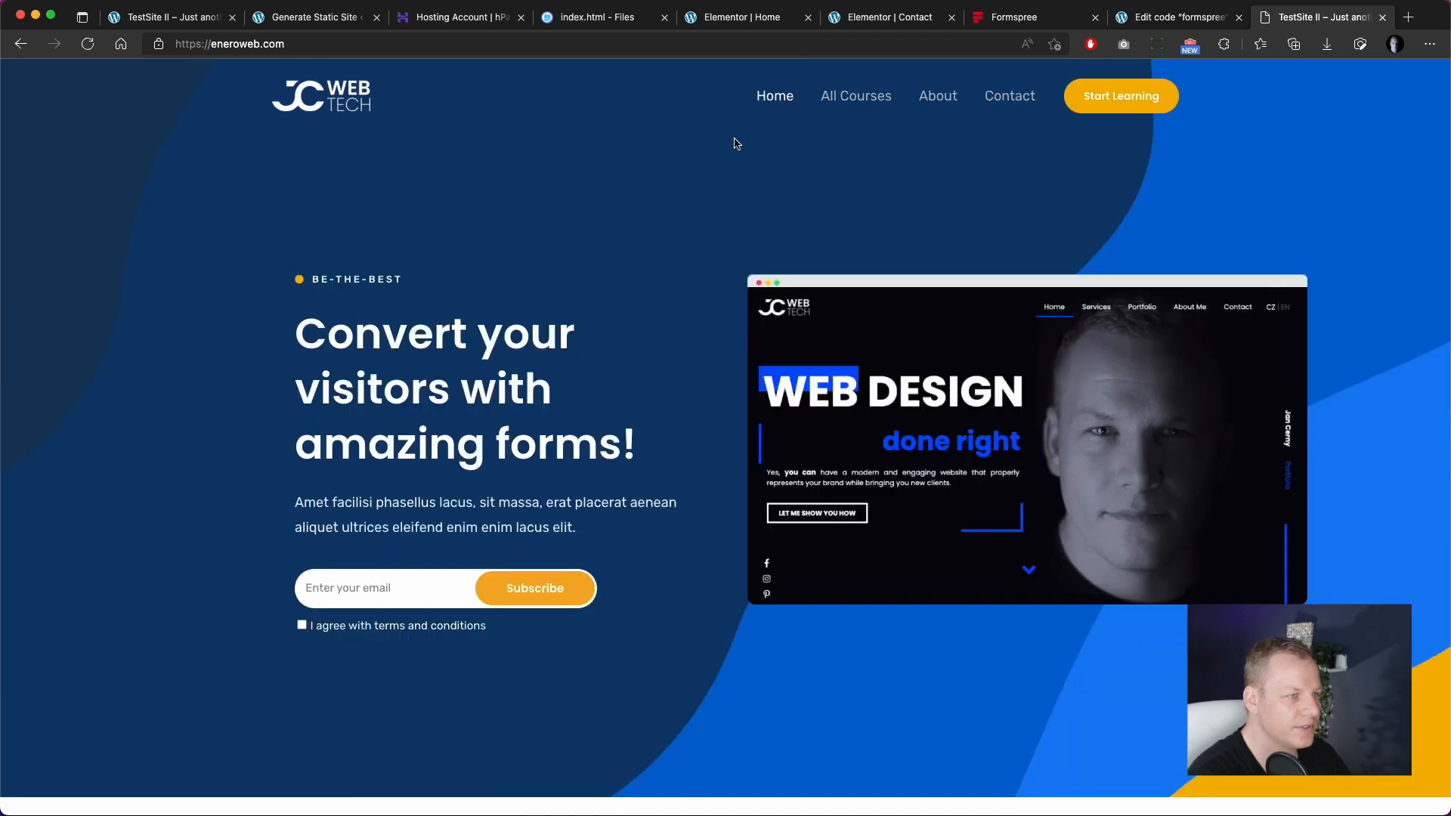
pyautogui.scroll(-15, 665, 431)
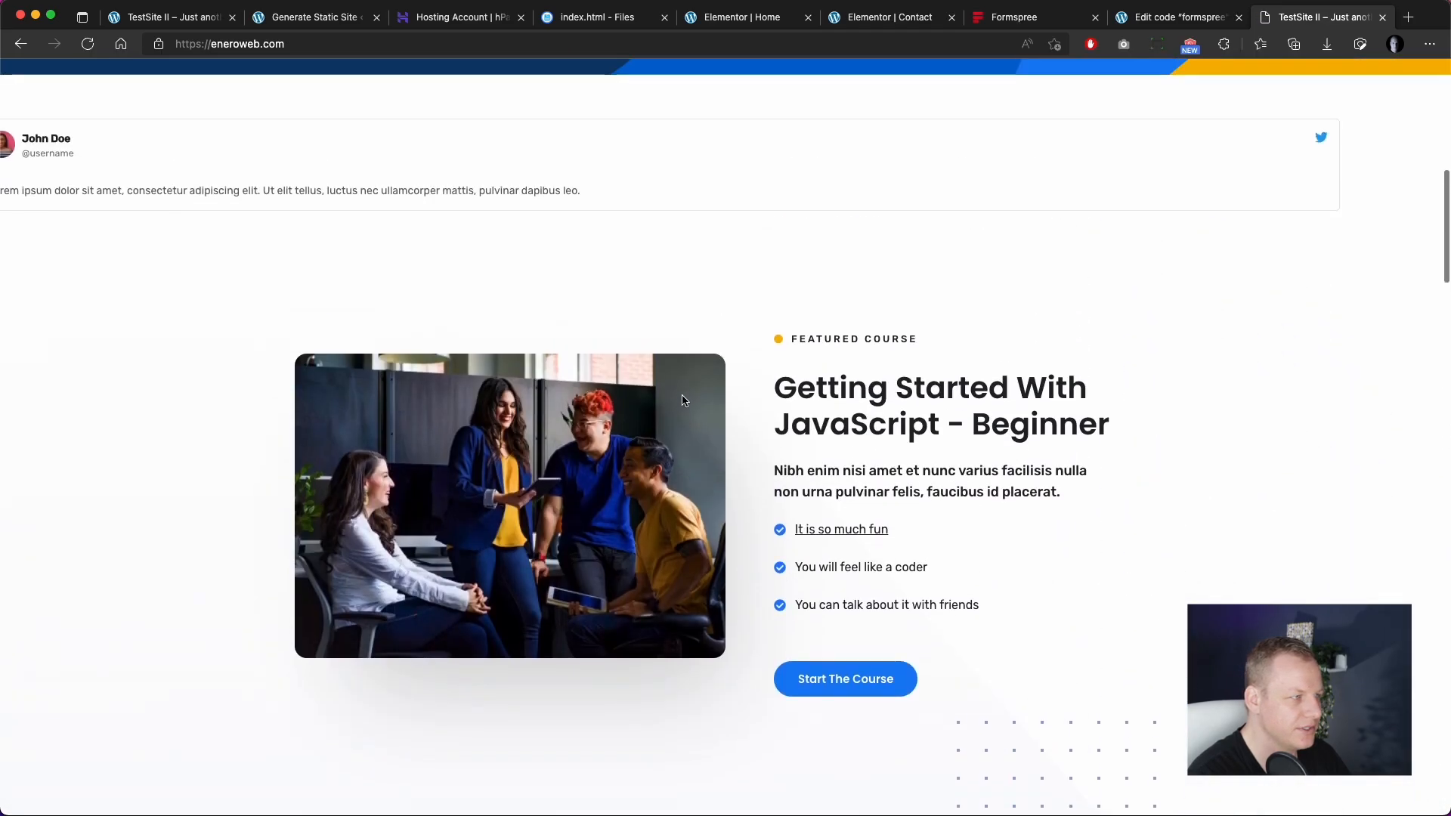
pyautogui.rightClick(705, 229)
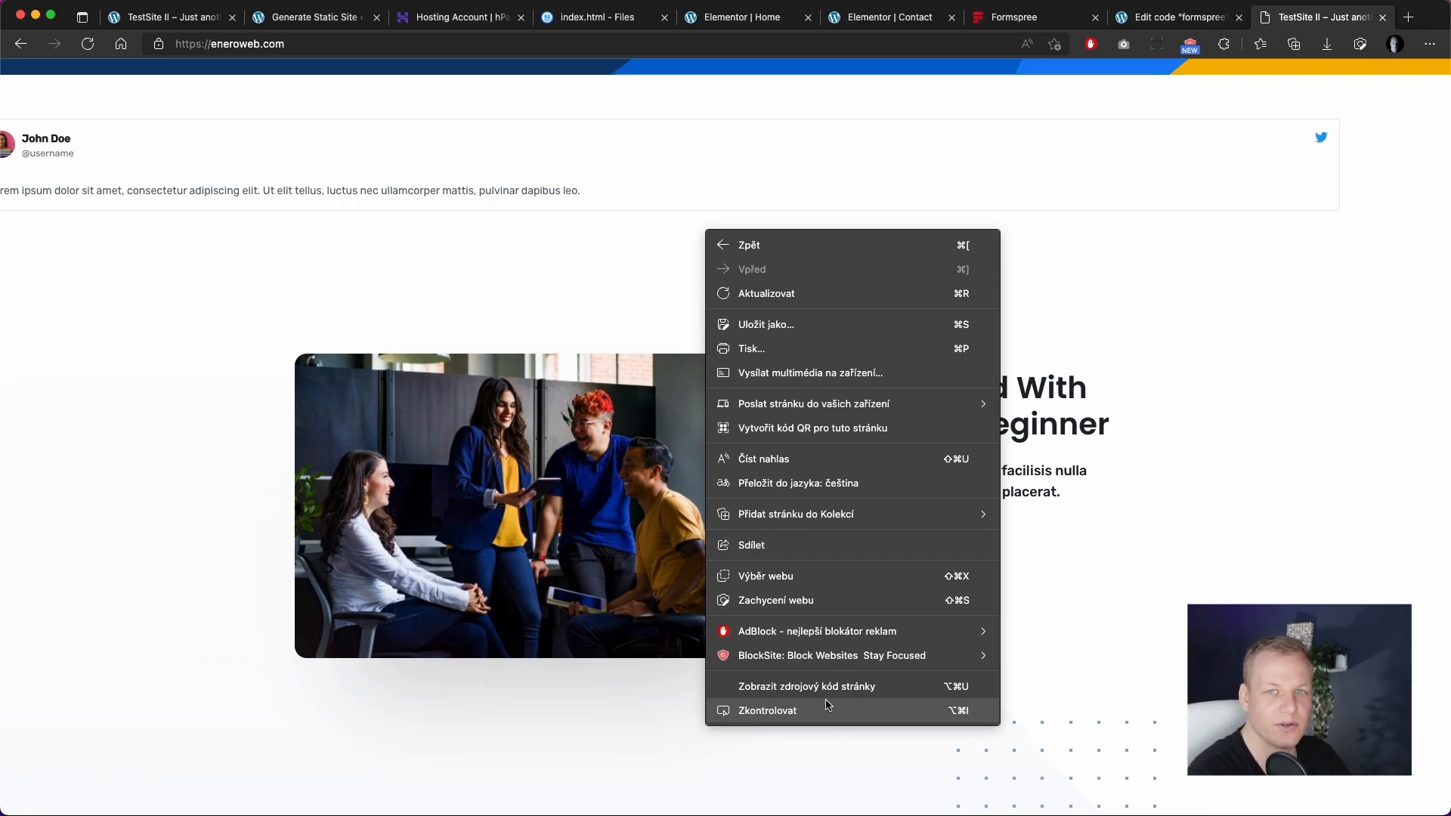
pyautogui.click(798, 717)
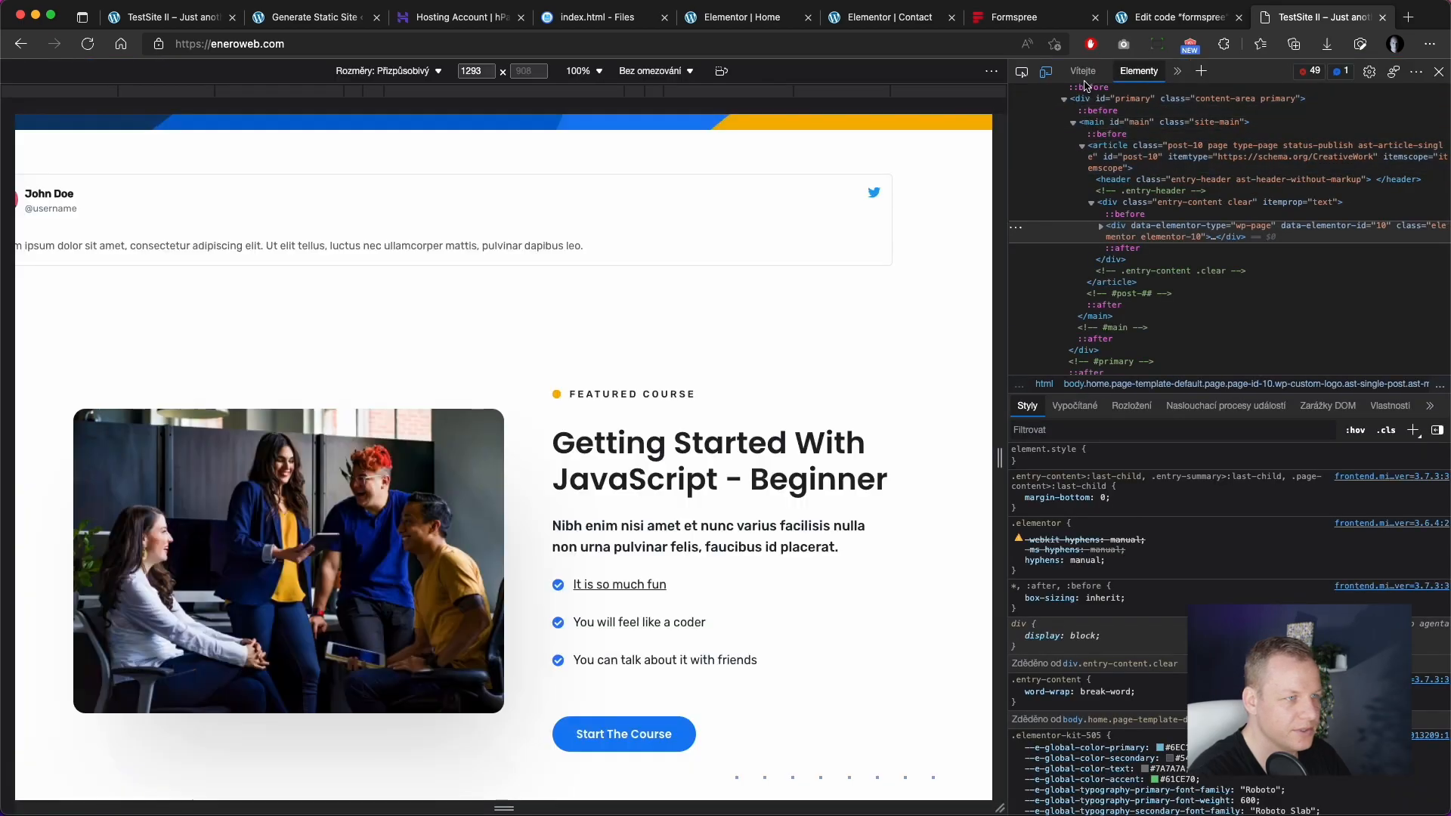
pyautogui.moveTo(1008, 108); pyautogui.dragTo(930, 108)
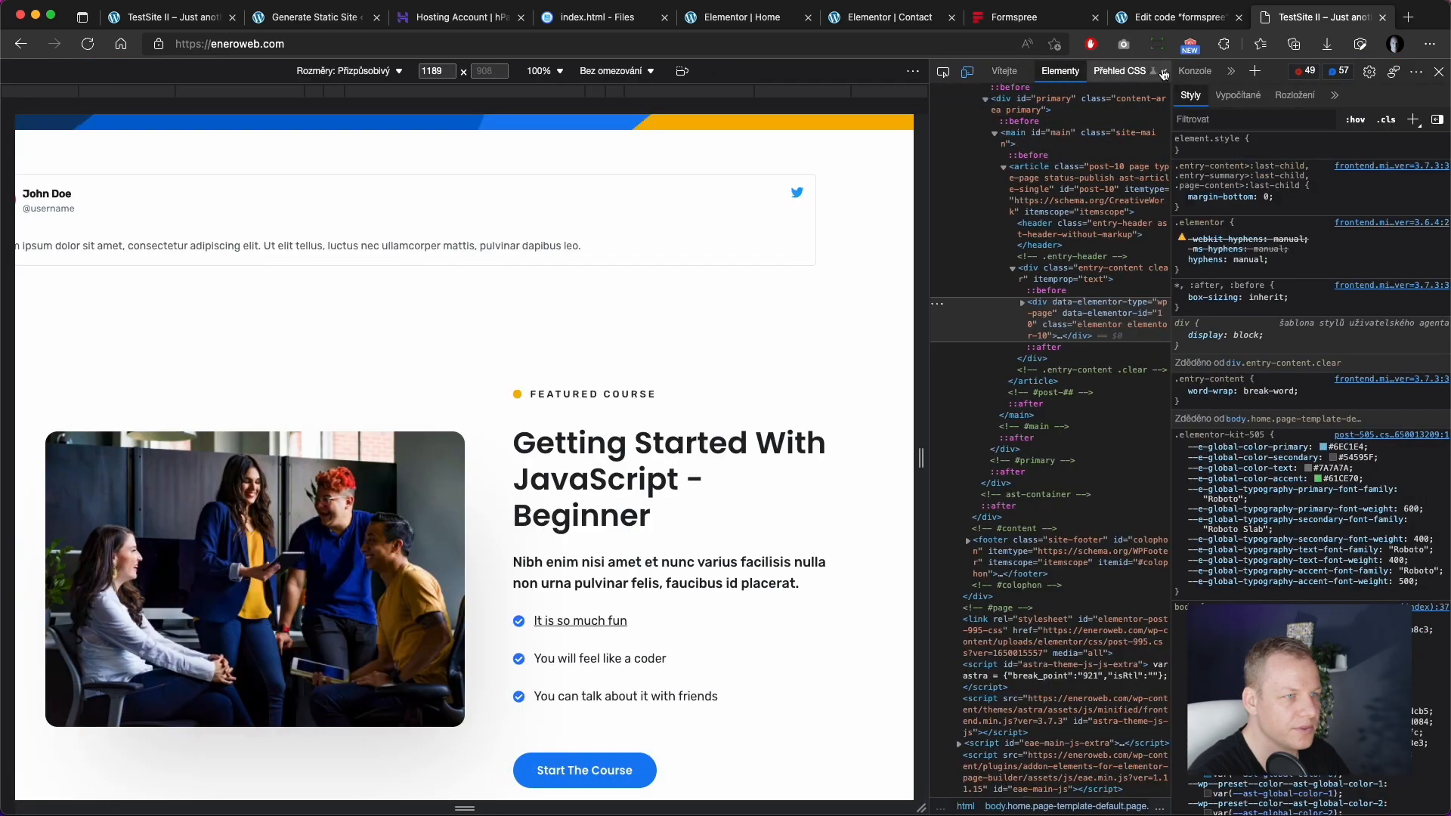
# Step: Examine the browser console messages for the home page, widening the developer tools further for reading
pyautogui.click(1194, 71)
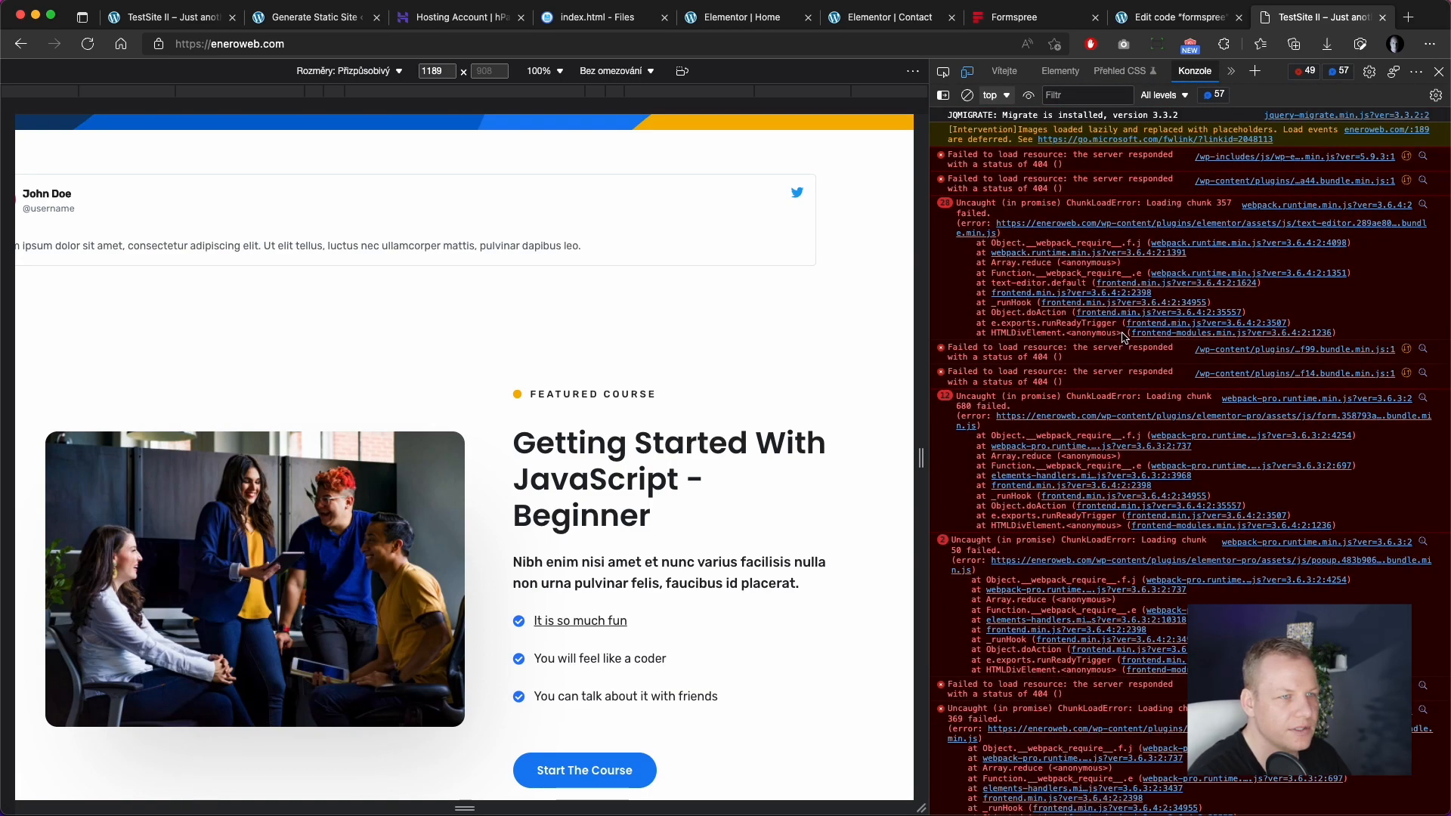
pyautogui.moveTo(931, 219); pyautogui.dragTo(653, 220)
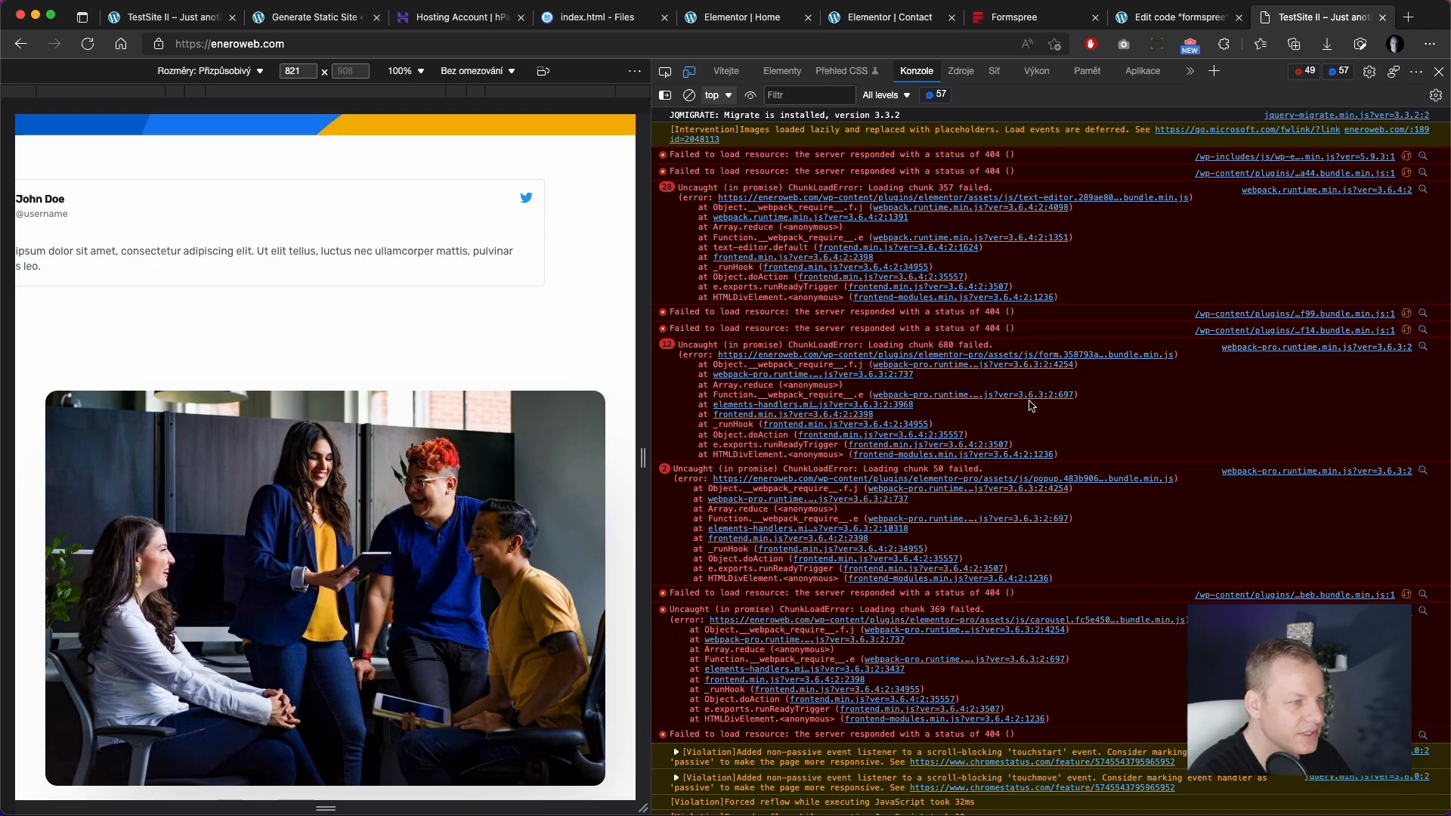
pyautogui.scroll(-2, 1031, 405)
pyautogui.scroll(2, 1033, 415)
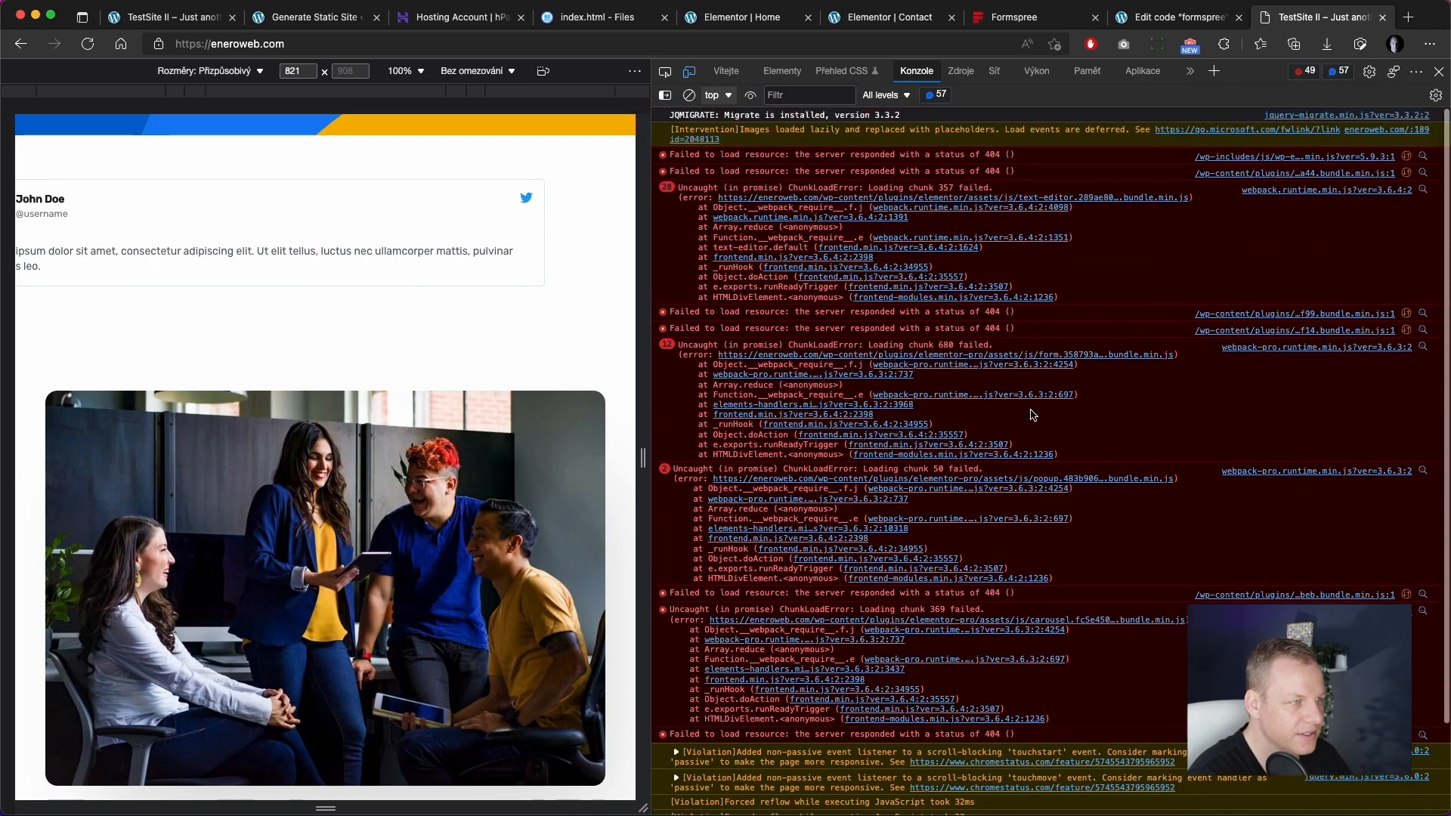
# Step: Record the home page's network requests by reloading the page and sort them by status
pyautogui.click(1033, 75)
pyautogui.click(996, 76)
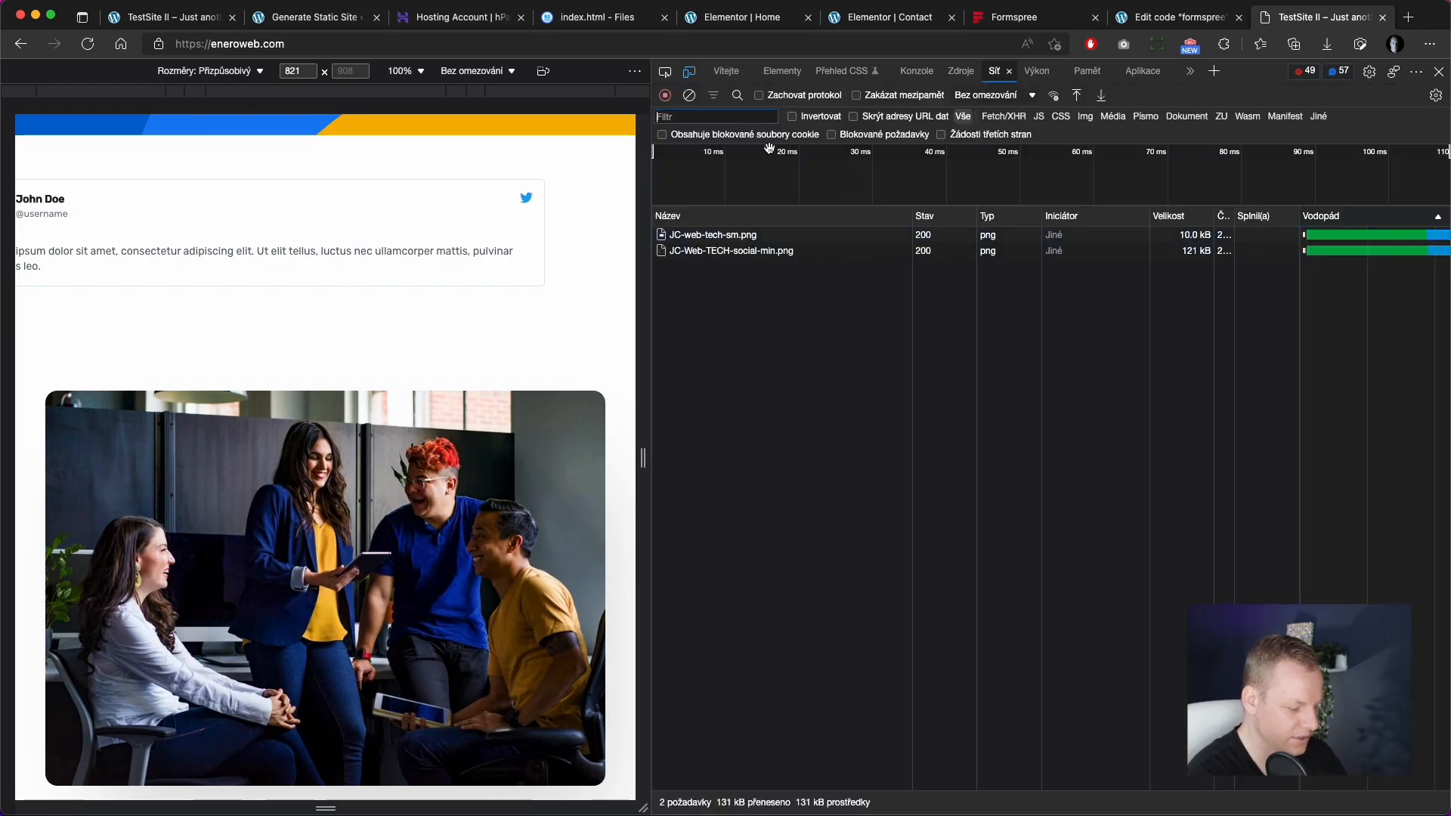
pyautogui.press('super+r')
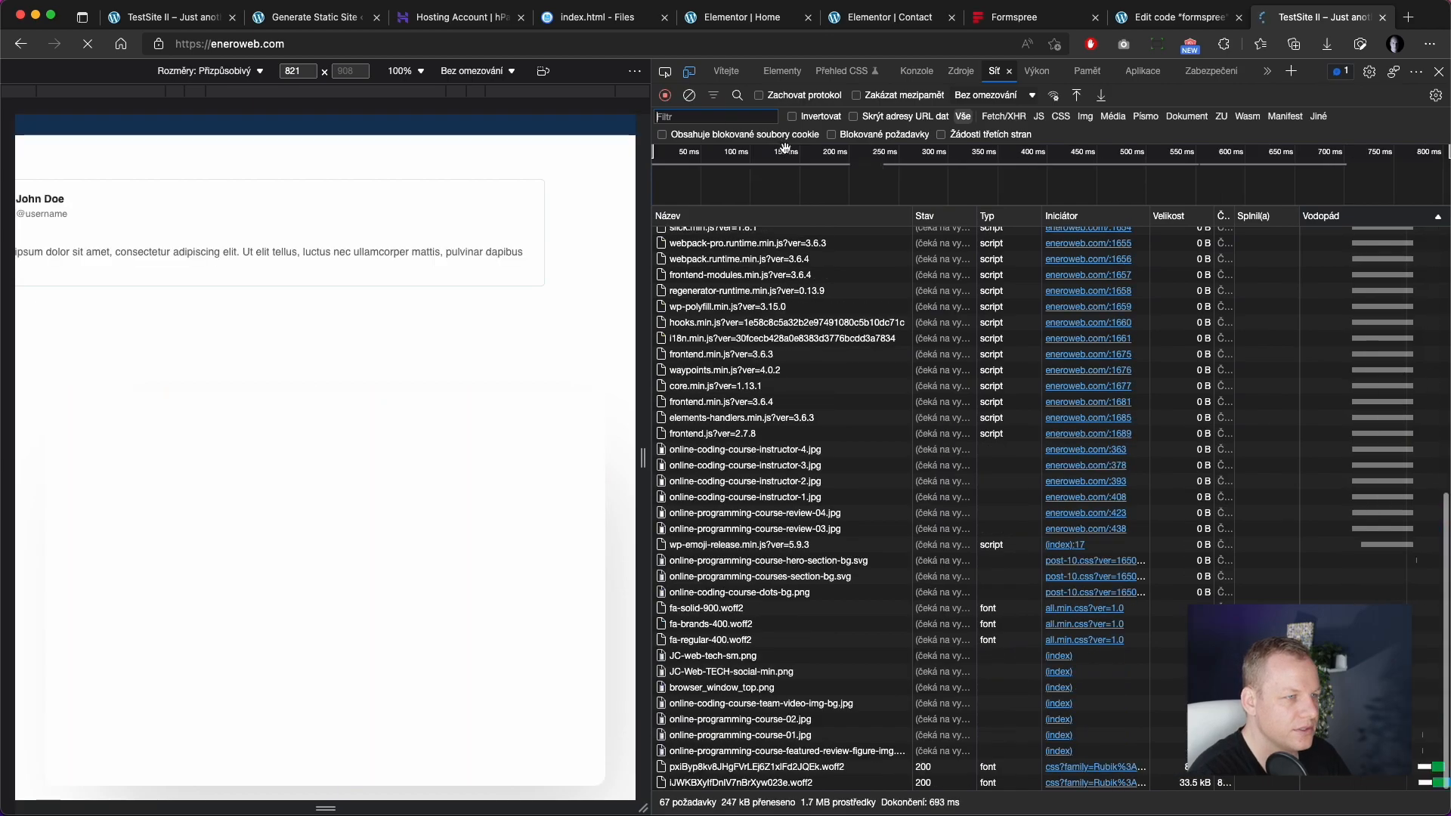
pyautogui.click(937, 216)
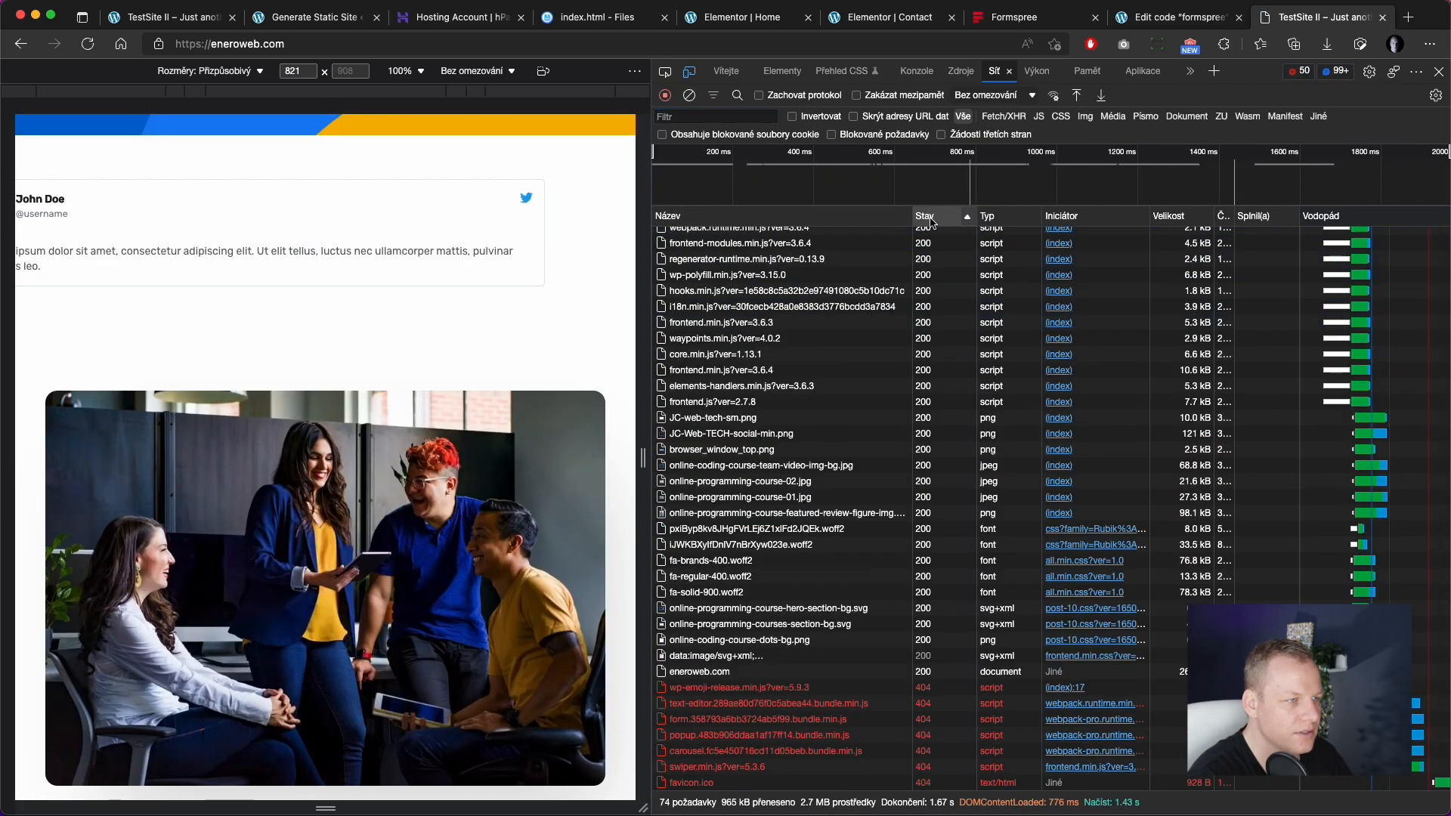
# Step: Examine the request headers of wp-emoji-release.min.js and the Elementor text-editor bundle, and select the bundle's request URL
pyautogui.click(824, 689)
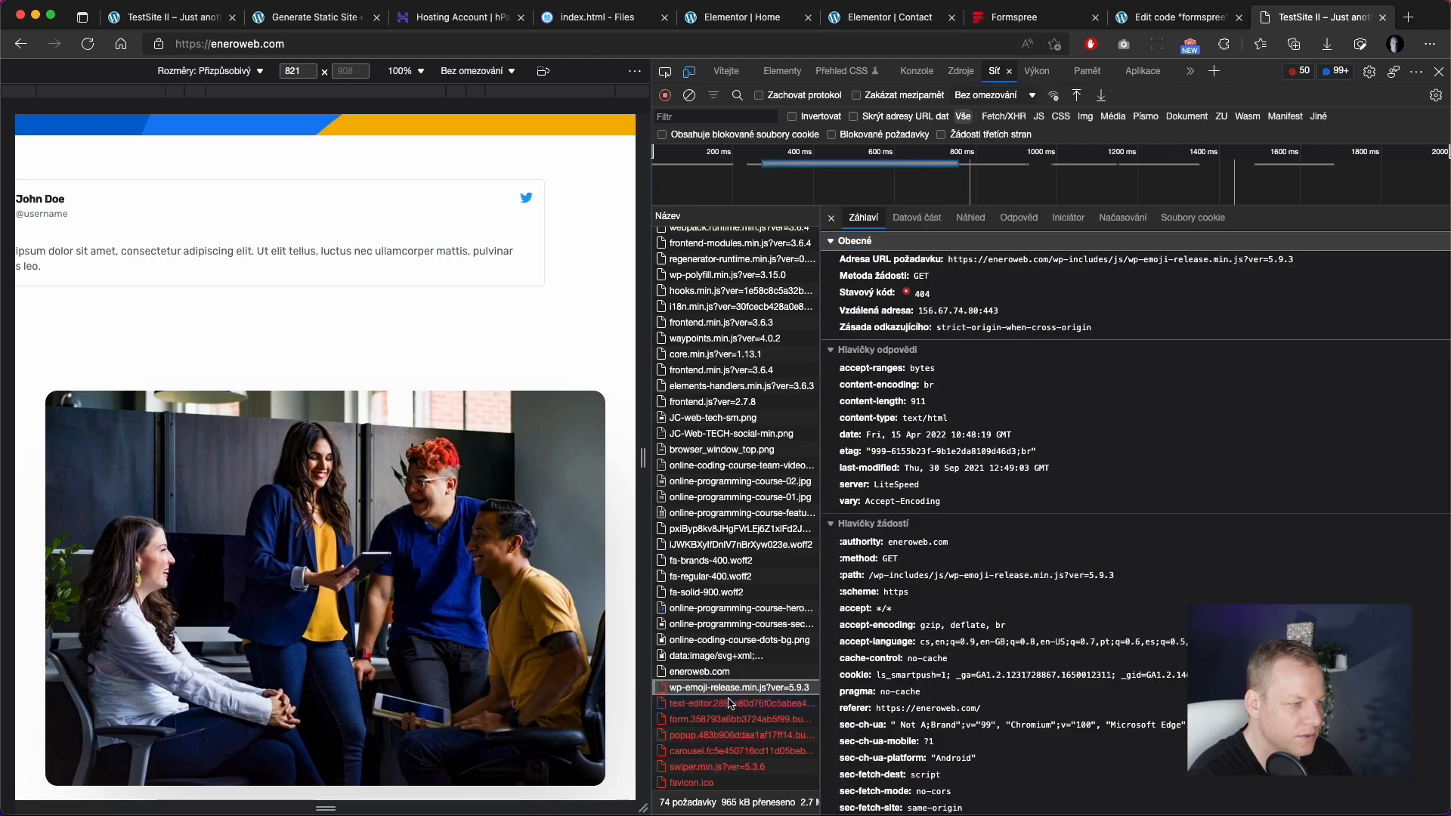
pyautogui.click(727, 706)
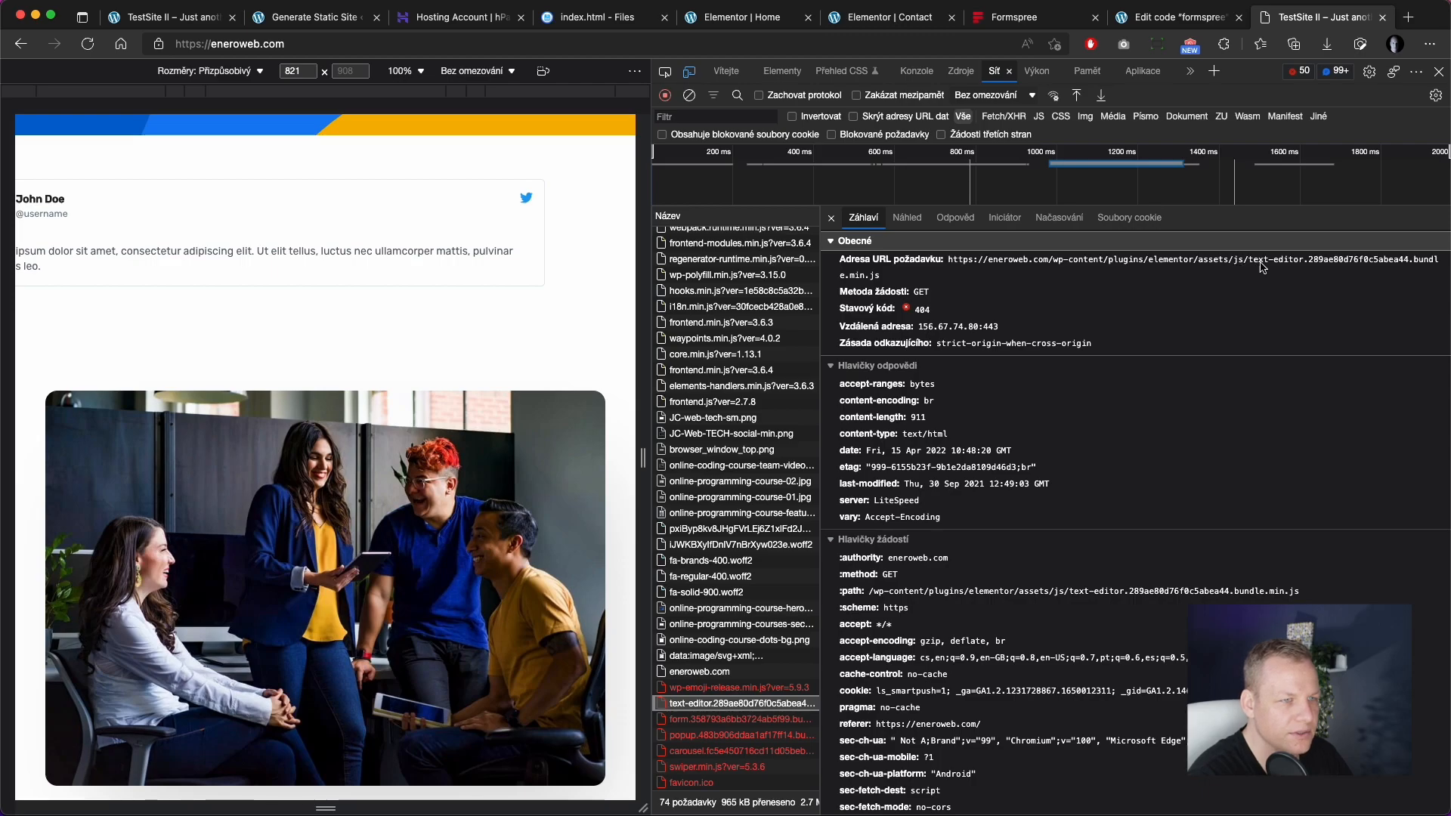
pyautogui.click(1289, 264)
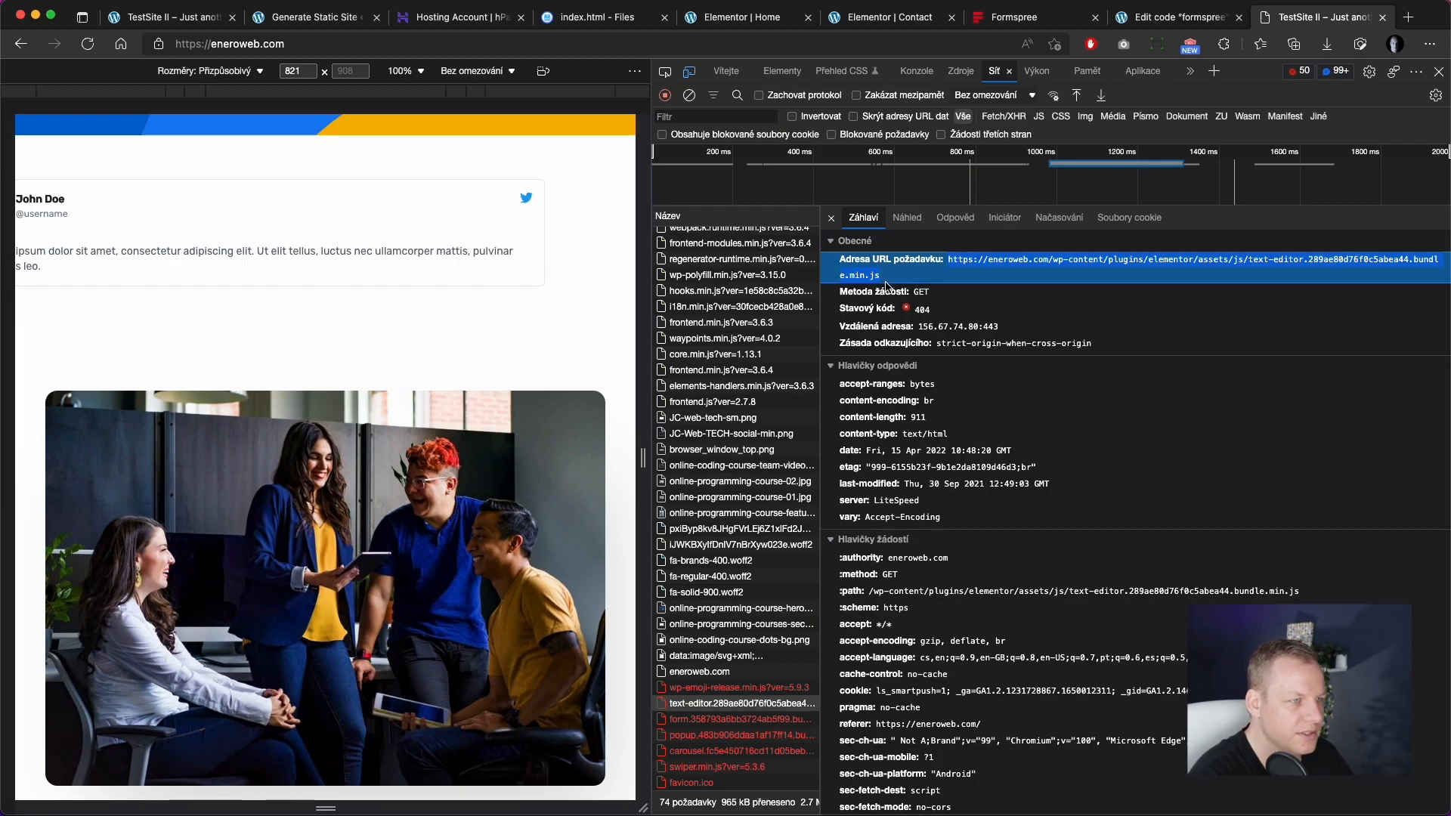
# Step: Enter the copied request URL of the Elementor text-editor bundle as an additional URL in Simply Static's include/exclude settings
pyautogui.click(303, 18)
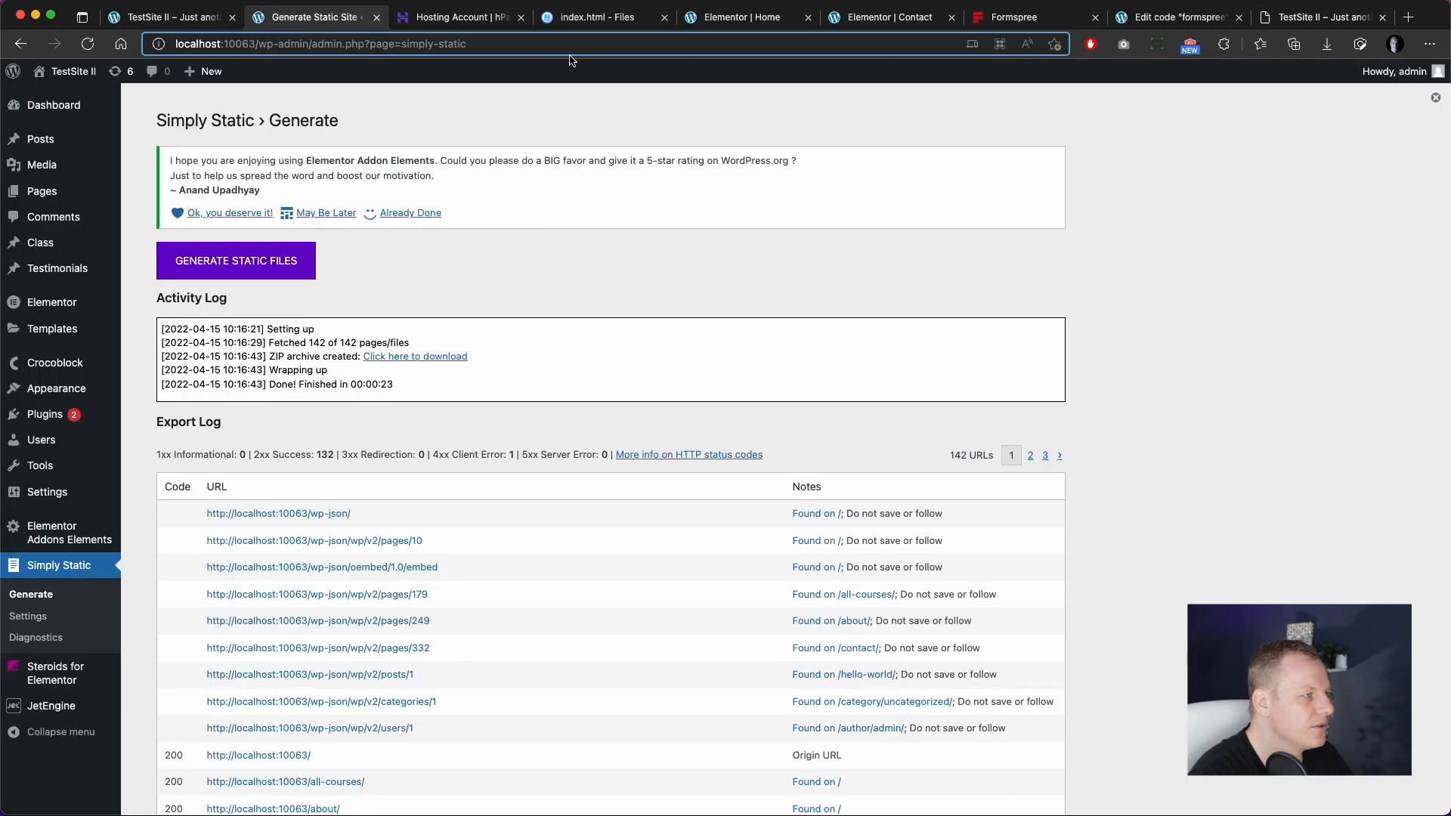
pyautogui.click(30, 616)
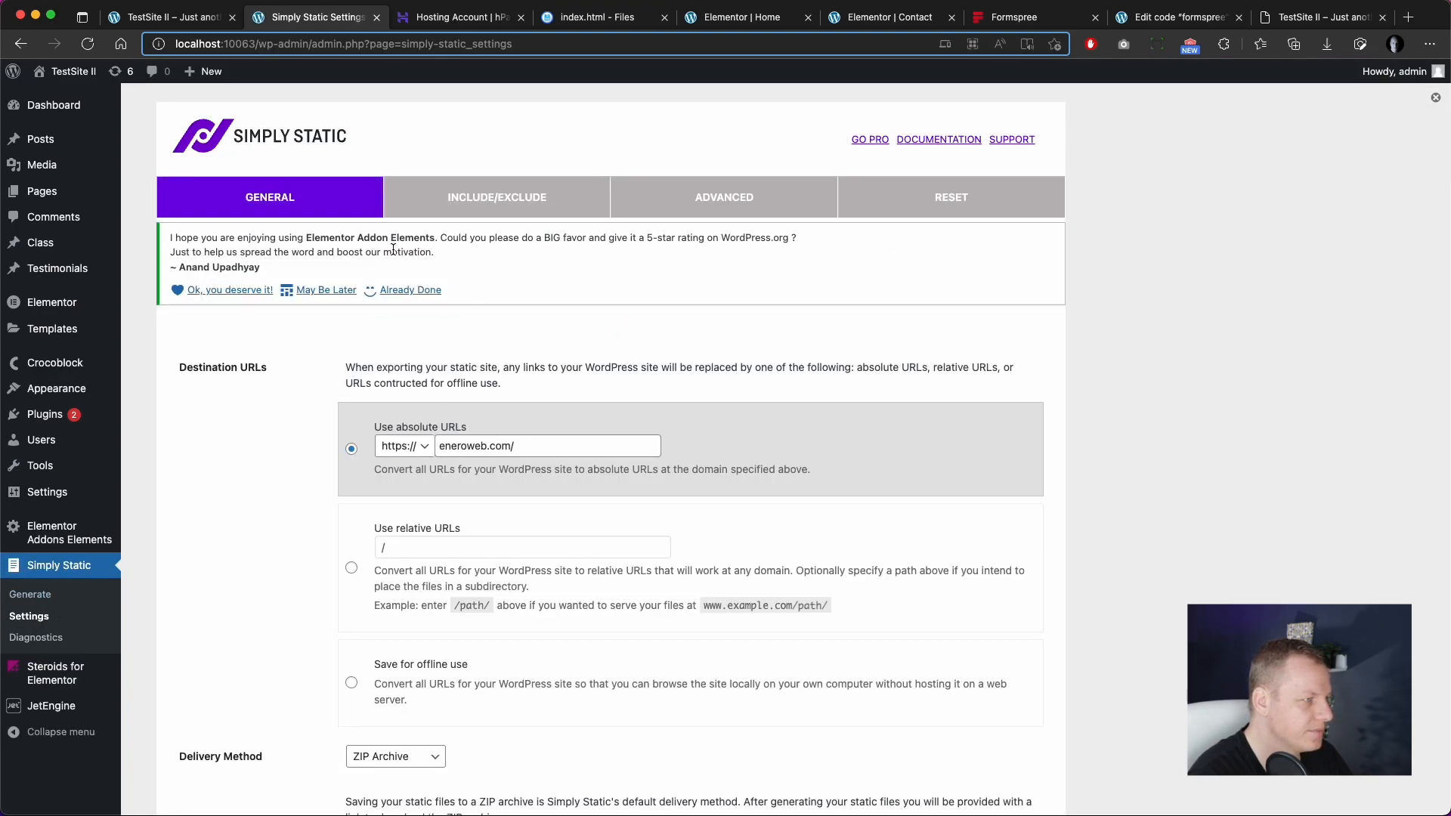
pyautogui.click(538, 200)
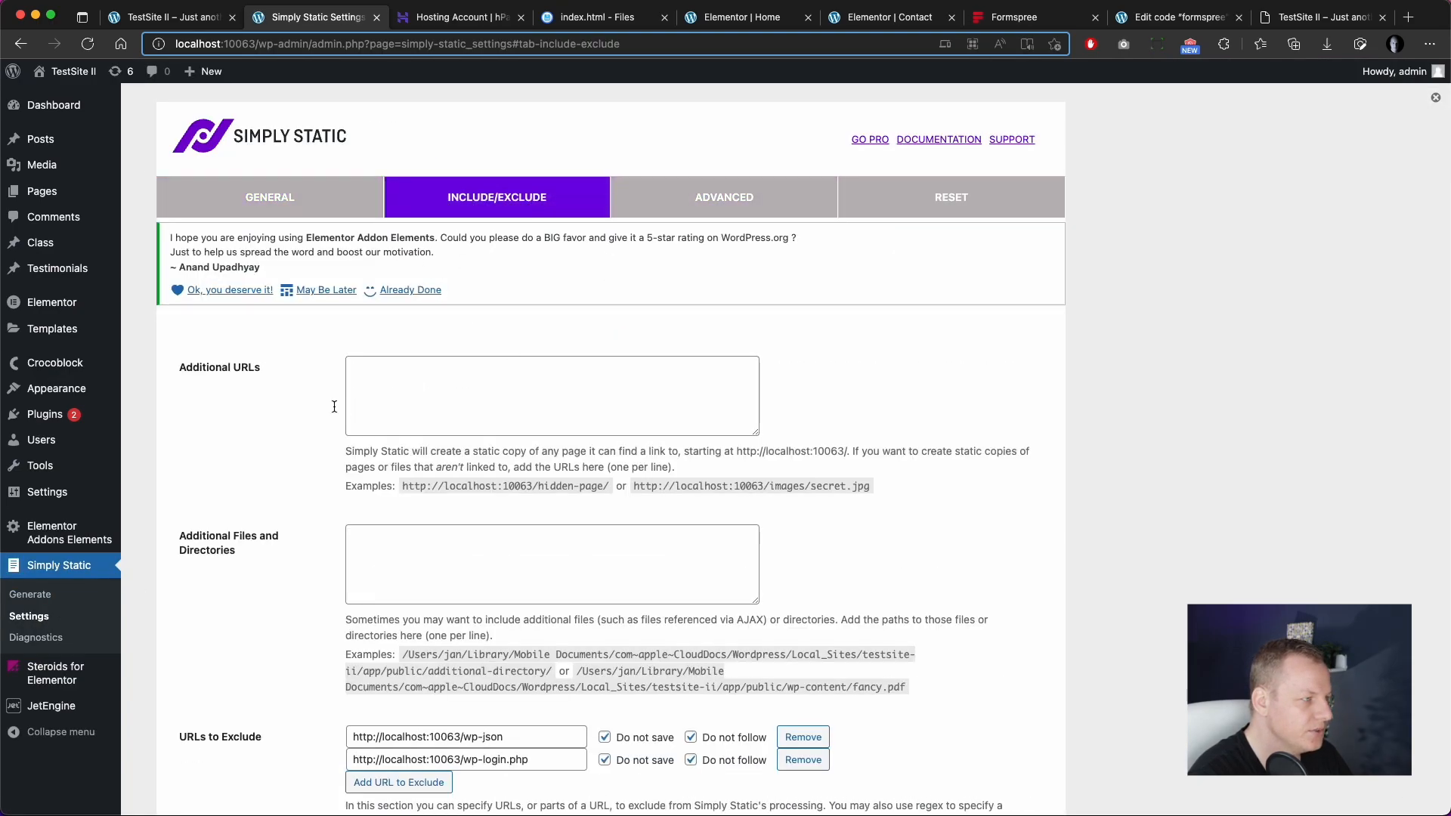
pyautogui.scroll(-3, 500, 515)
pyautogui.click(430, 228)
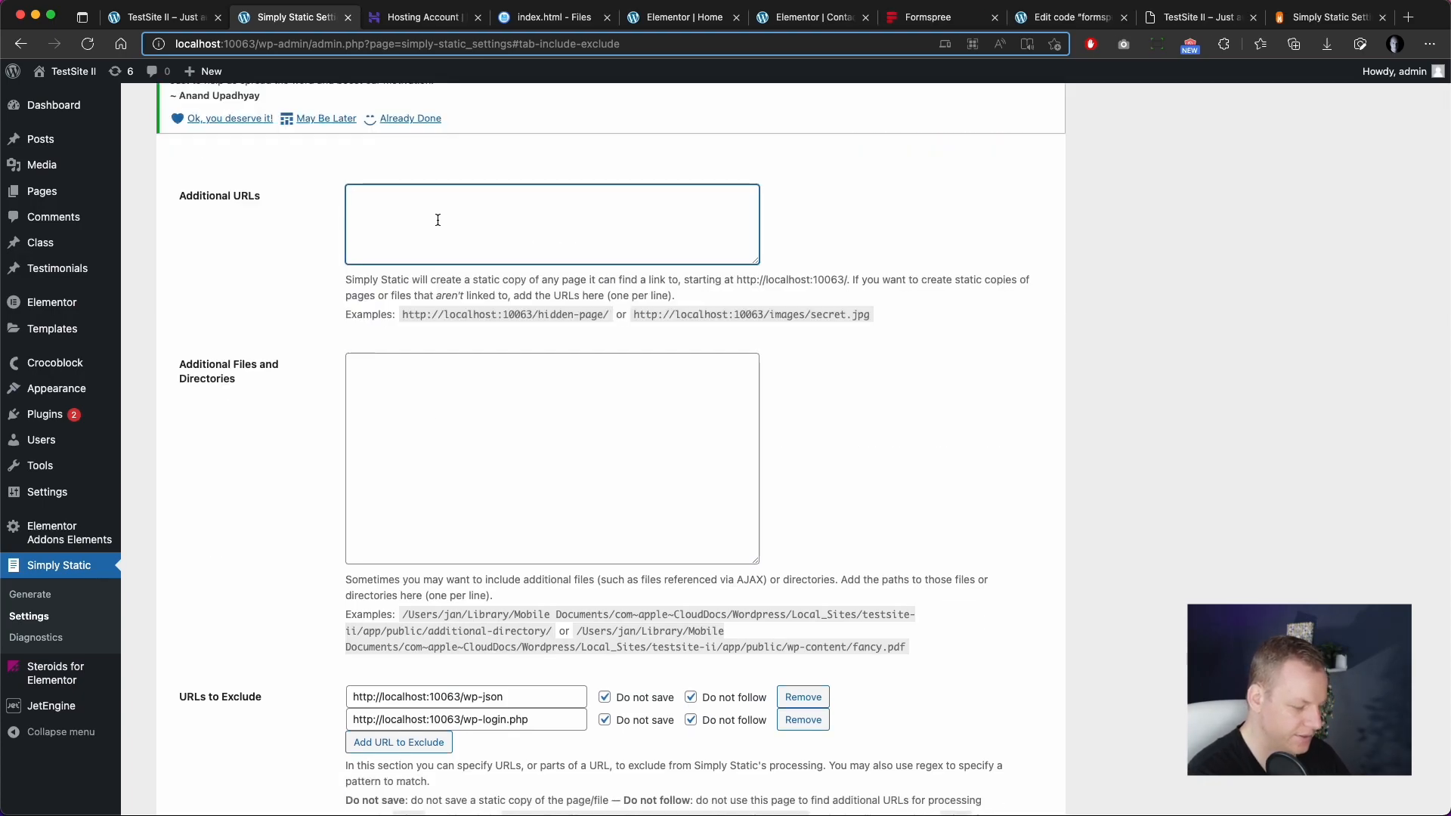
pyautogui.write('https://eneroweb.com/wp-content/plugins/elementor/assets/js/text-editor.289ae80d76f0c5abea44.bundle.min.js')
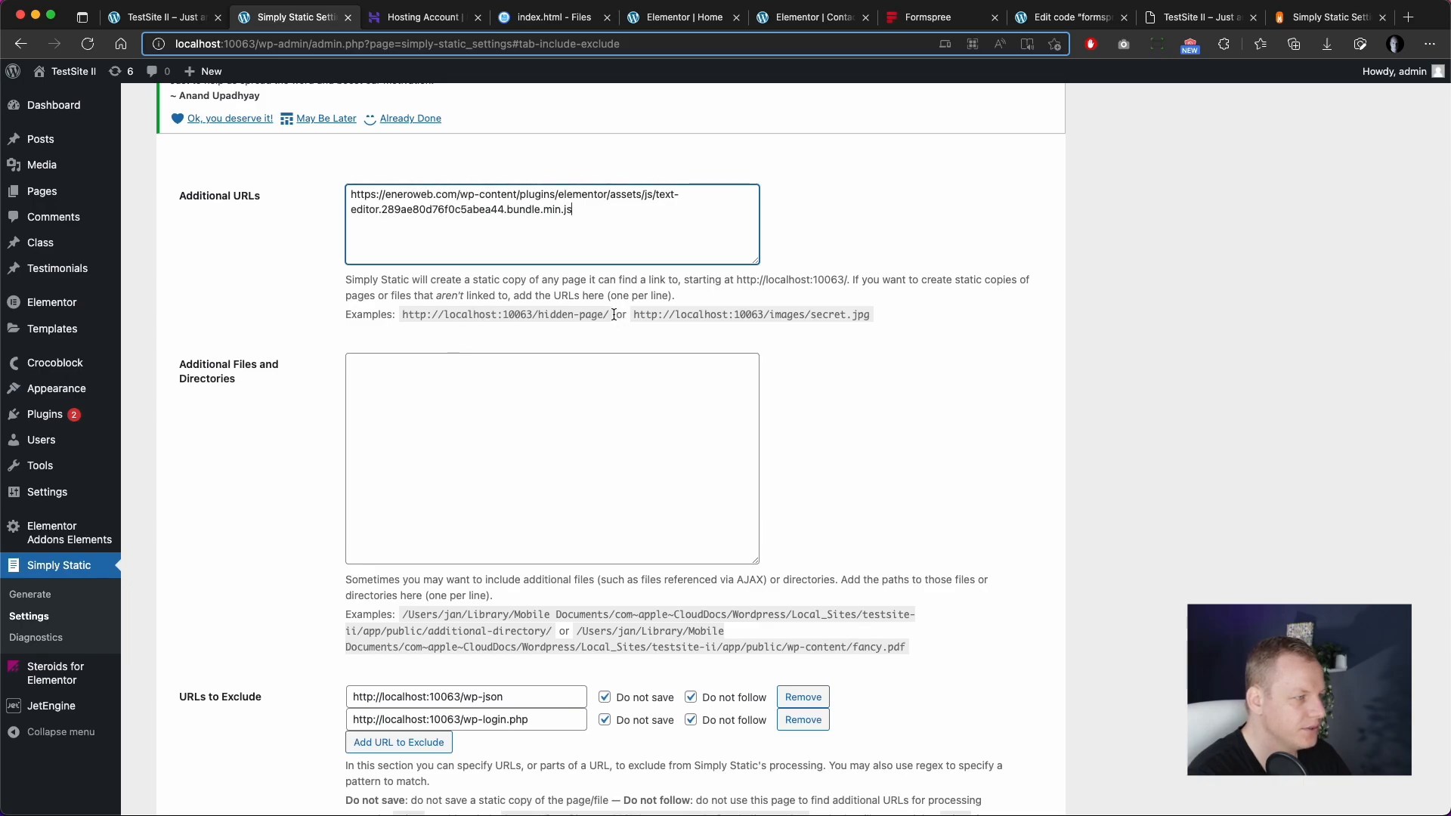
pyautogui.moveTo(534, 315); pyautogui.dragTo(404, 319)
pyautogui.press('super+c')
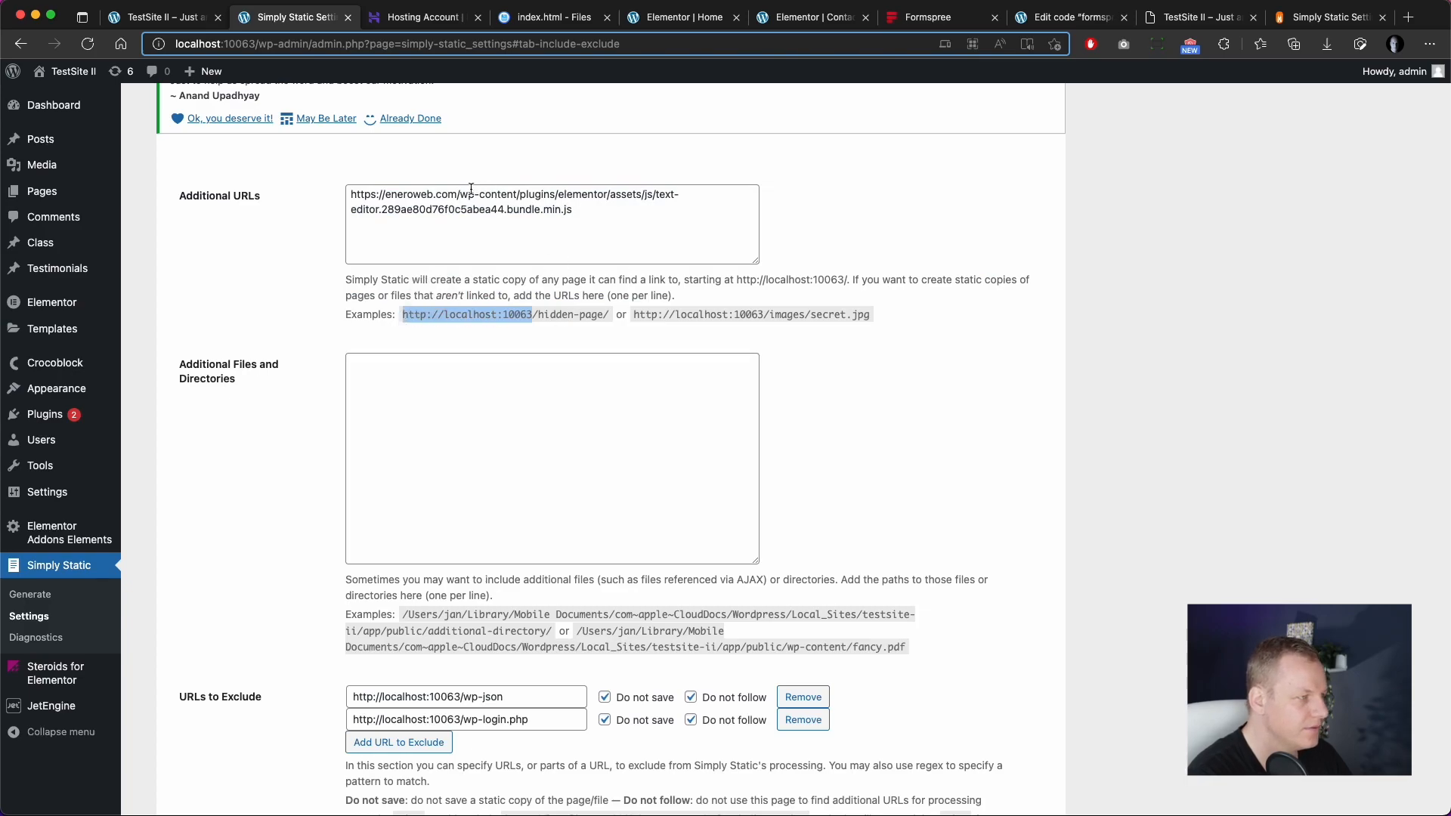
pyautogui.moveTo(456, 196); pyautogui.dragTo(341, 198)
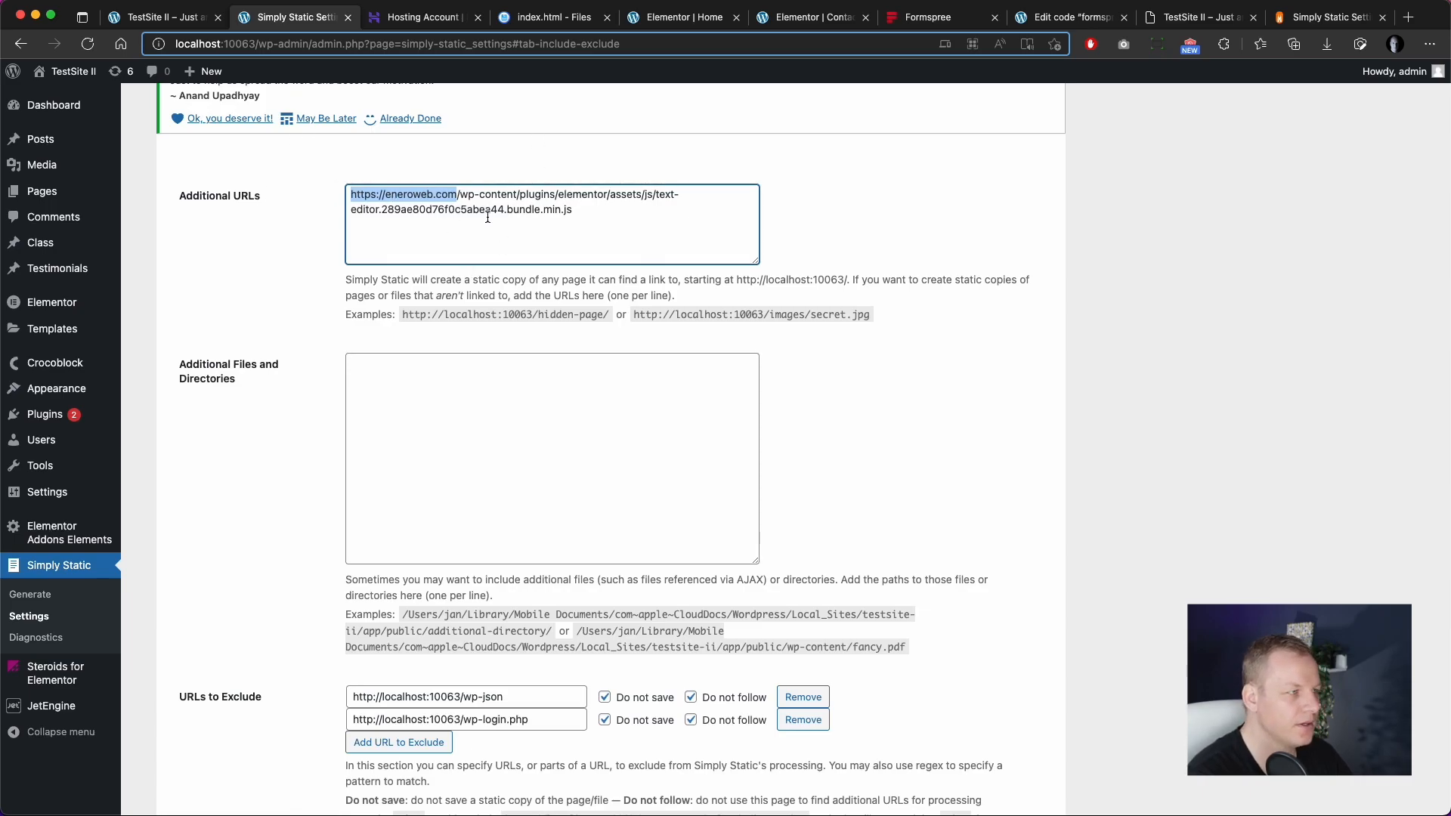
pyautogui.press('super+v')
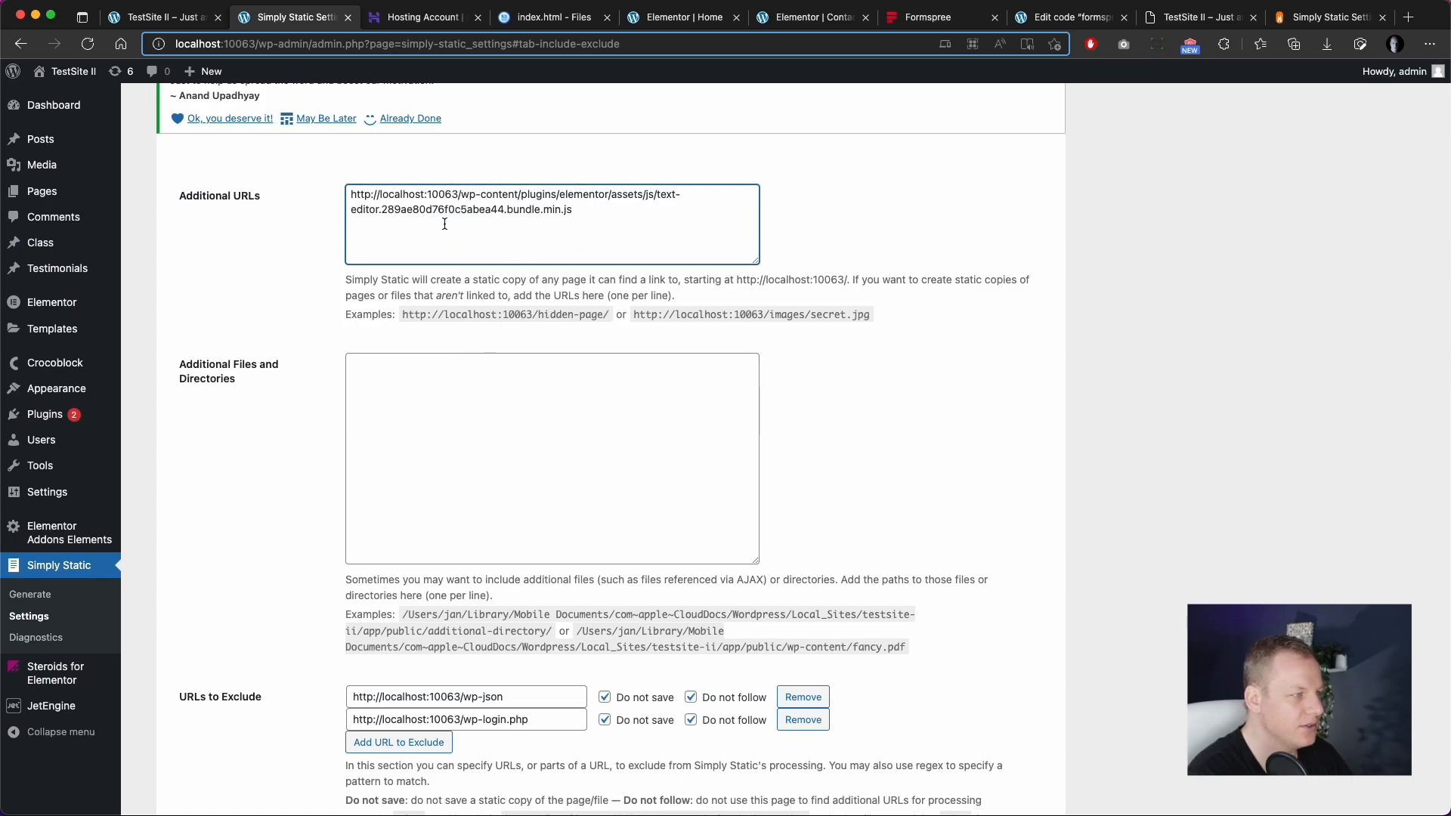
# Step: Copy the request URLs of the form, popup, carousel and swiper.min.js scripts from the live page's network list, leaving out swiper's version suffix
pyautogui.click(1191, 20)
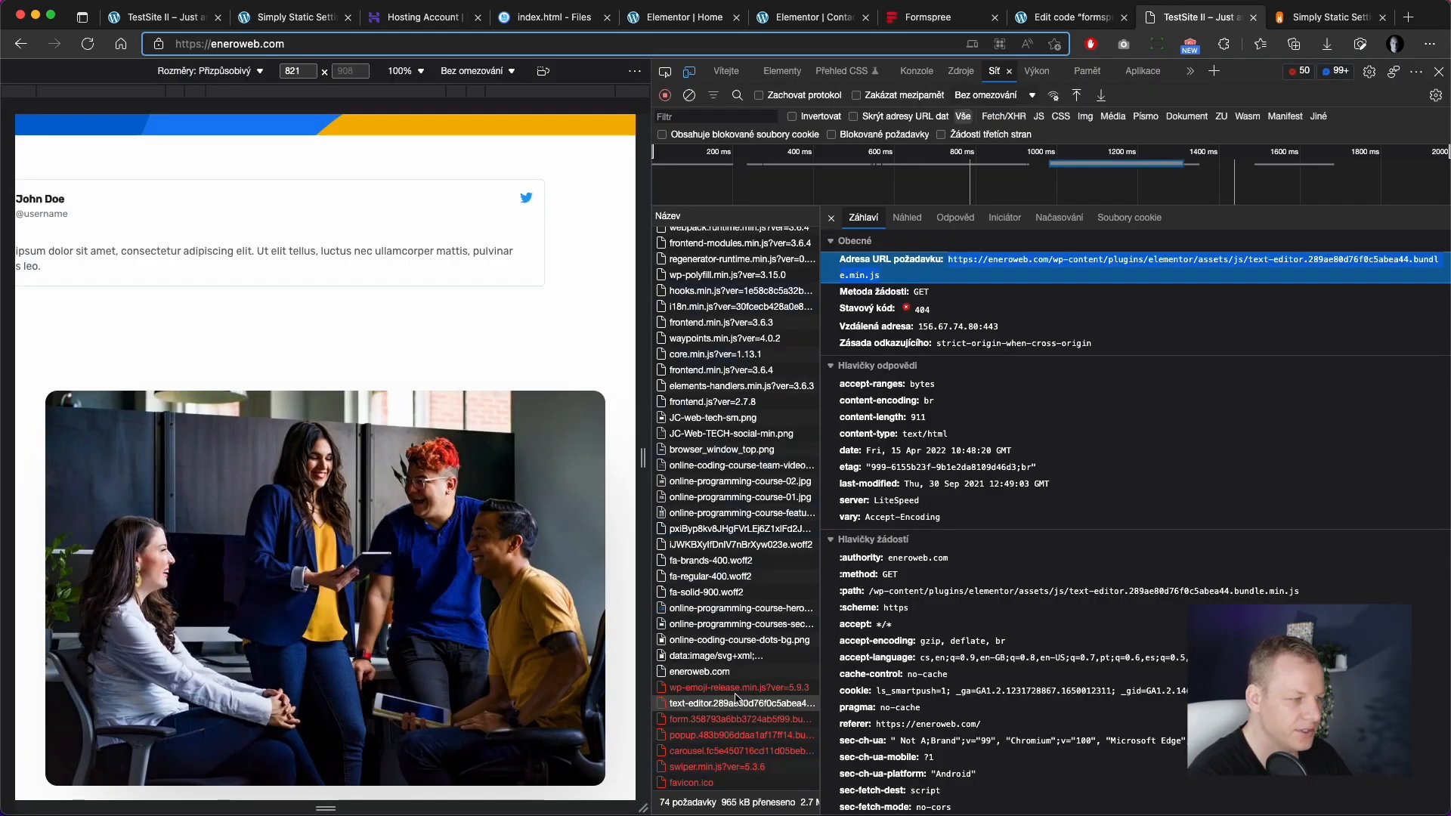
pyautogui.click(730, 721)
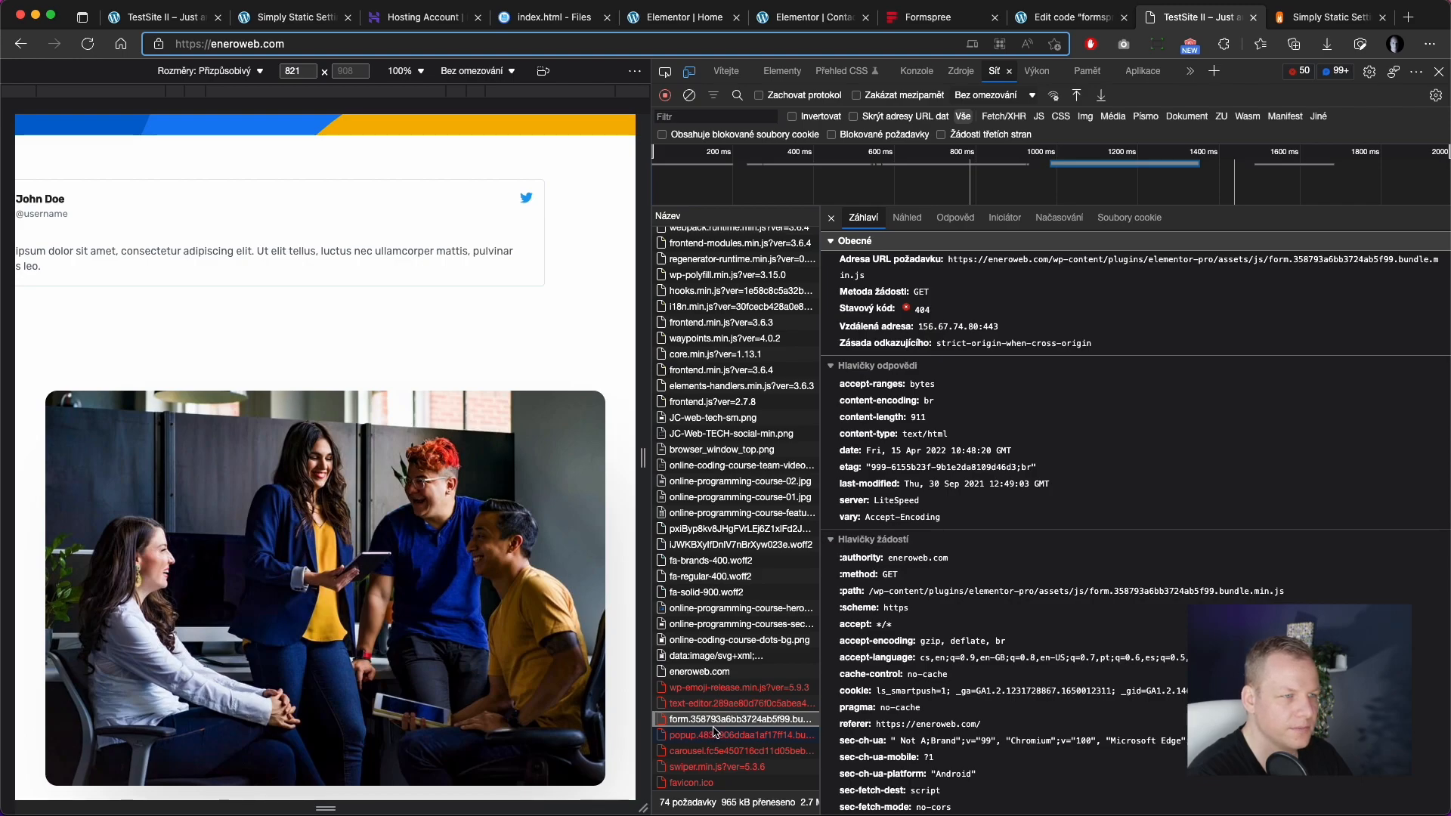
pyautogui.press('Down')
pyautogui.press('Down')
pyautogui.press('Down')
pyautogui.moveTo(948, 260); pyautogui.dragTo(1353, 265)
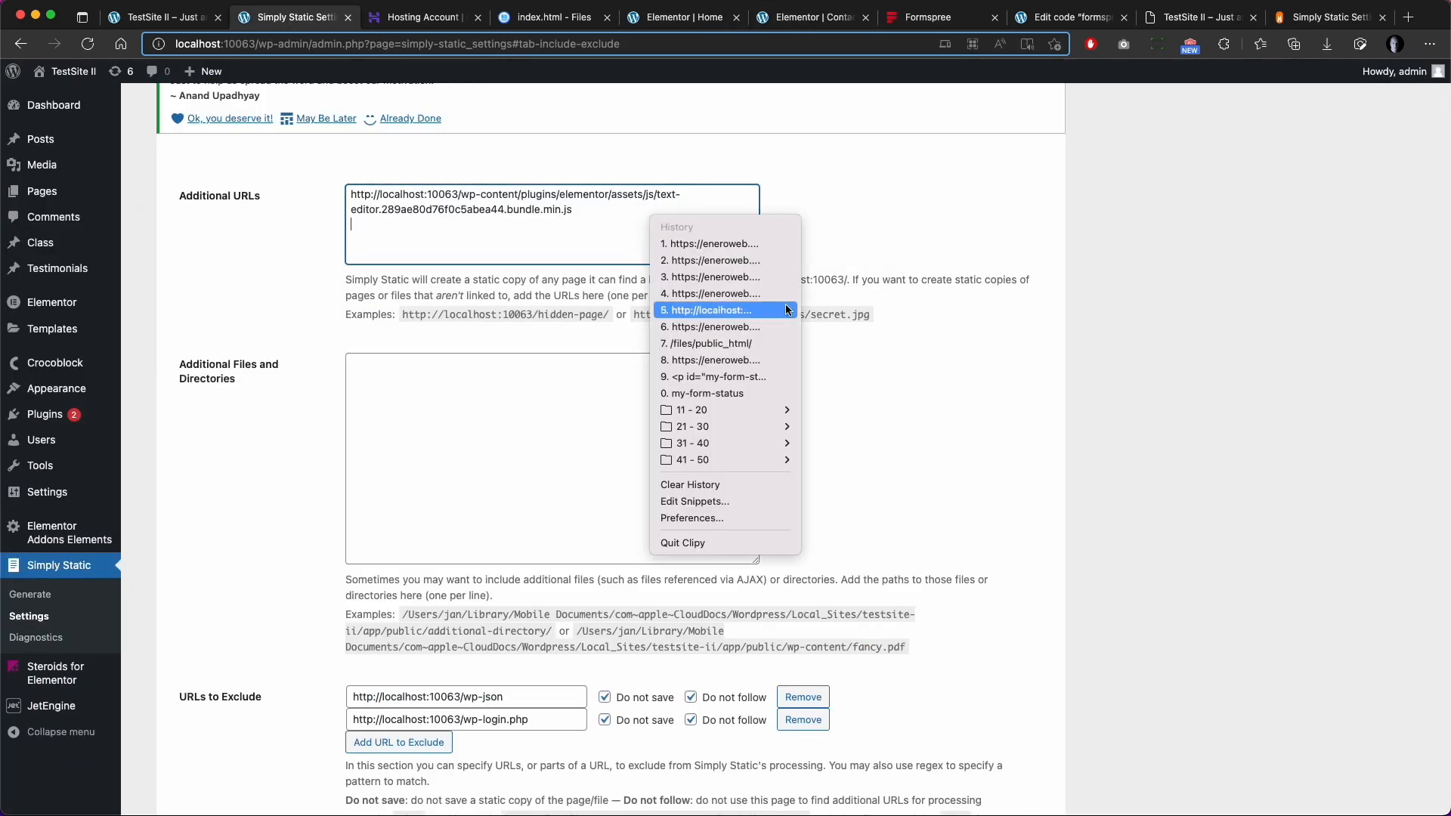
pyautogui.click(767, 329)
pyautogui.press('super+z')
pyautogui.press('super+shift+v')
pyautogui.click(422, 326)
pyautogui.press('super+z')
# Step: Add the Elementor Pro form and popup bundle URLs from the clipboard history to the additional URLs, enlarging the text box
pyautogui.press('super+shift+v')
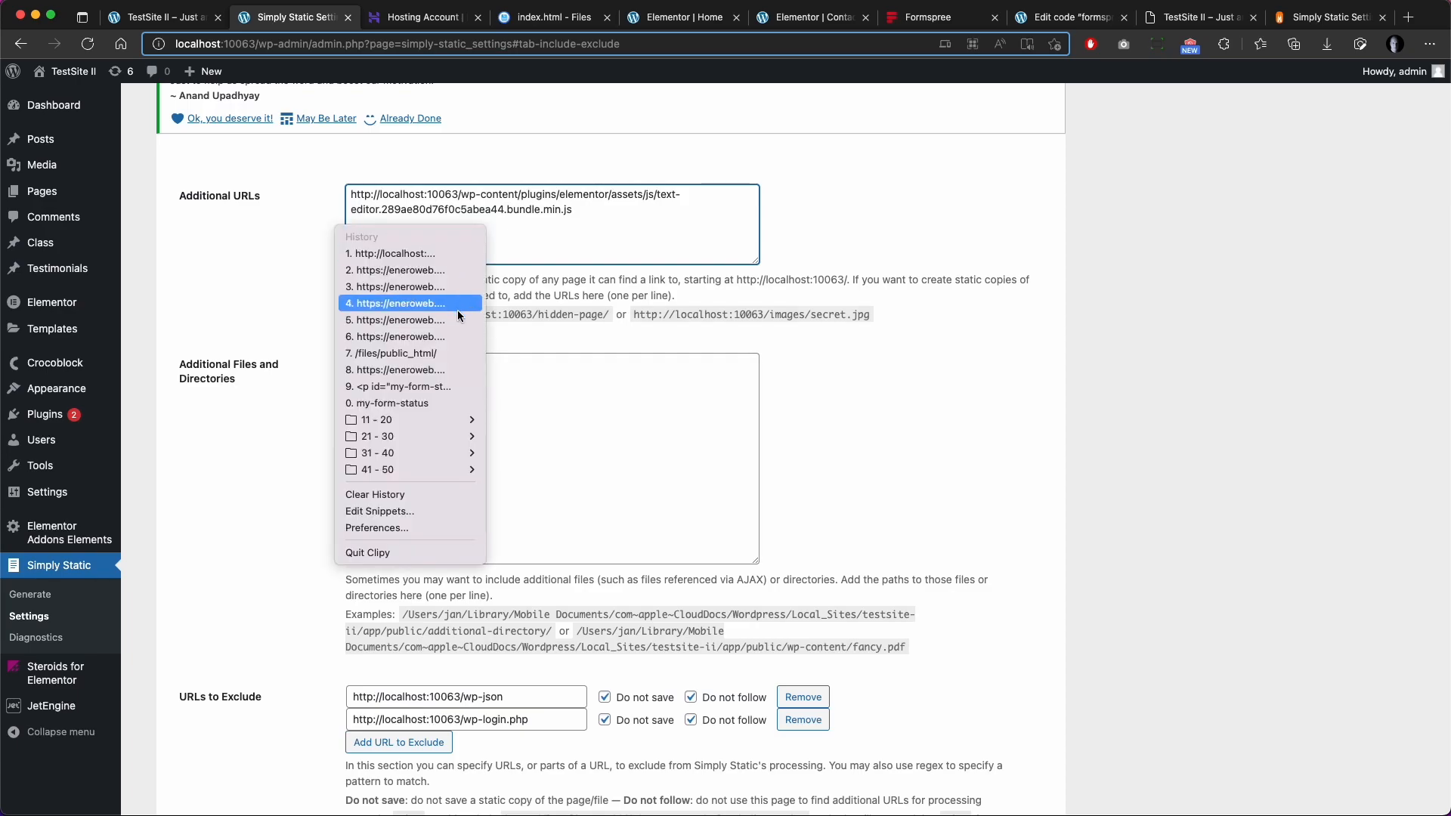
pyautogui.click(454, 340)
pyautogui.moveTo(755, 265); pyautogui.dragTo(756, 541)
pyautogui.press('super+shift+v')
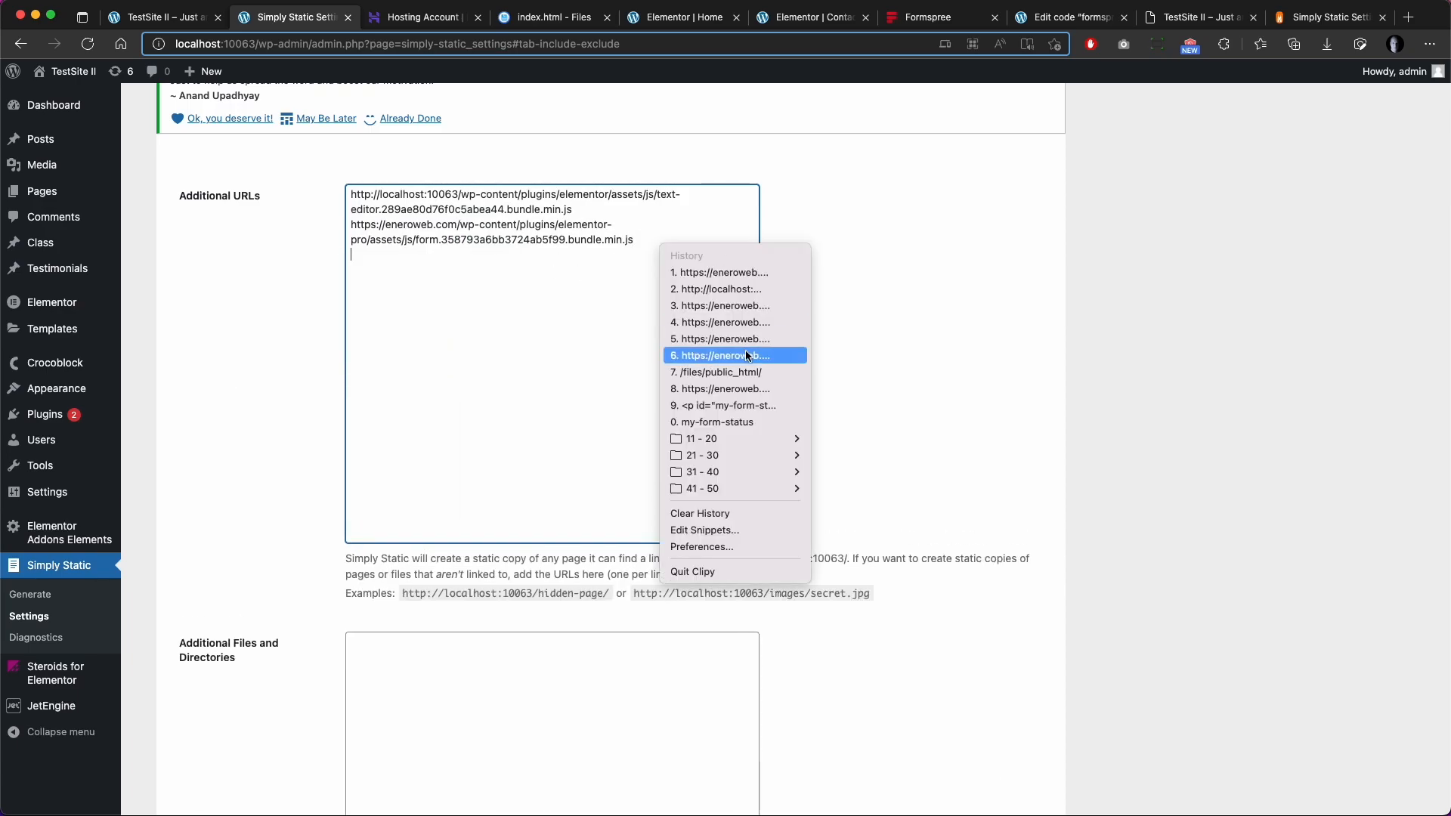
pyautogui.click(751, 335)
# Step: Add the Elementor Pro carousel bundle URL and the Elementor swiper.min.js URL on separate lines of the additional URLs
pyautogui.press('super+shift+v')
pyautogui.click(797, 351)
pyautogui.press('Return')
pyautogui.press('super+shift+v')
pyautogui.click(876, 469)
pyautogui.press('Return')
pyautogui.write('https://eneroweb.com/wp-content/plugins/elementor/assets/lib/swiper/swiper.min.js')
pyautogui.click(725, 468)
pyautogui.press('super+z')
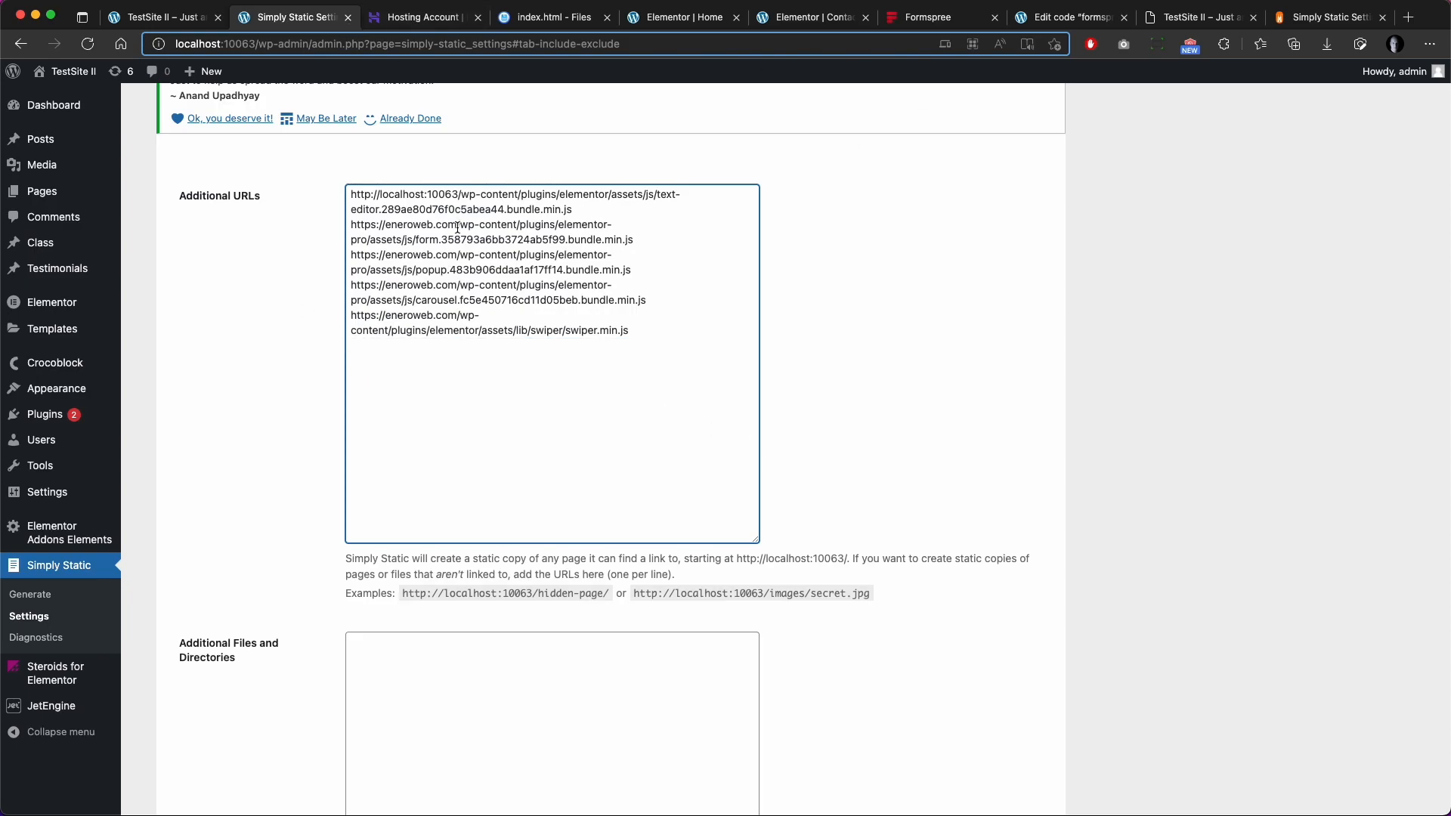
pyautogui.moveTo(458, 225); pyautogui.dragTo(341, 220)
pyautogui.press('super+shift+v')
pyautogui.click(484, 339)
pyautogui.moveTo(458, 256); pyautogui.dragTo(325, 249)
pyautogui.press('super+shift+v')
pyautogui.click(459, 279)
pyautogui.moveTo(458, 285); pyautogui.dragTo(348, 283)
pyautogui.press('super+v')
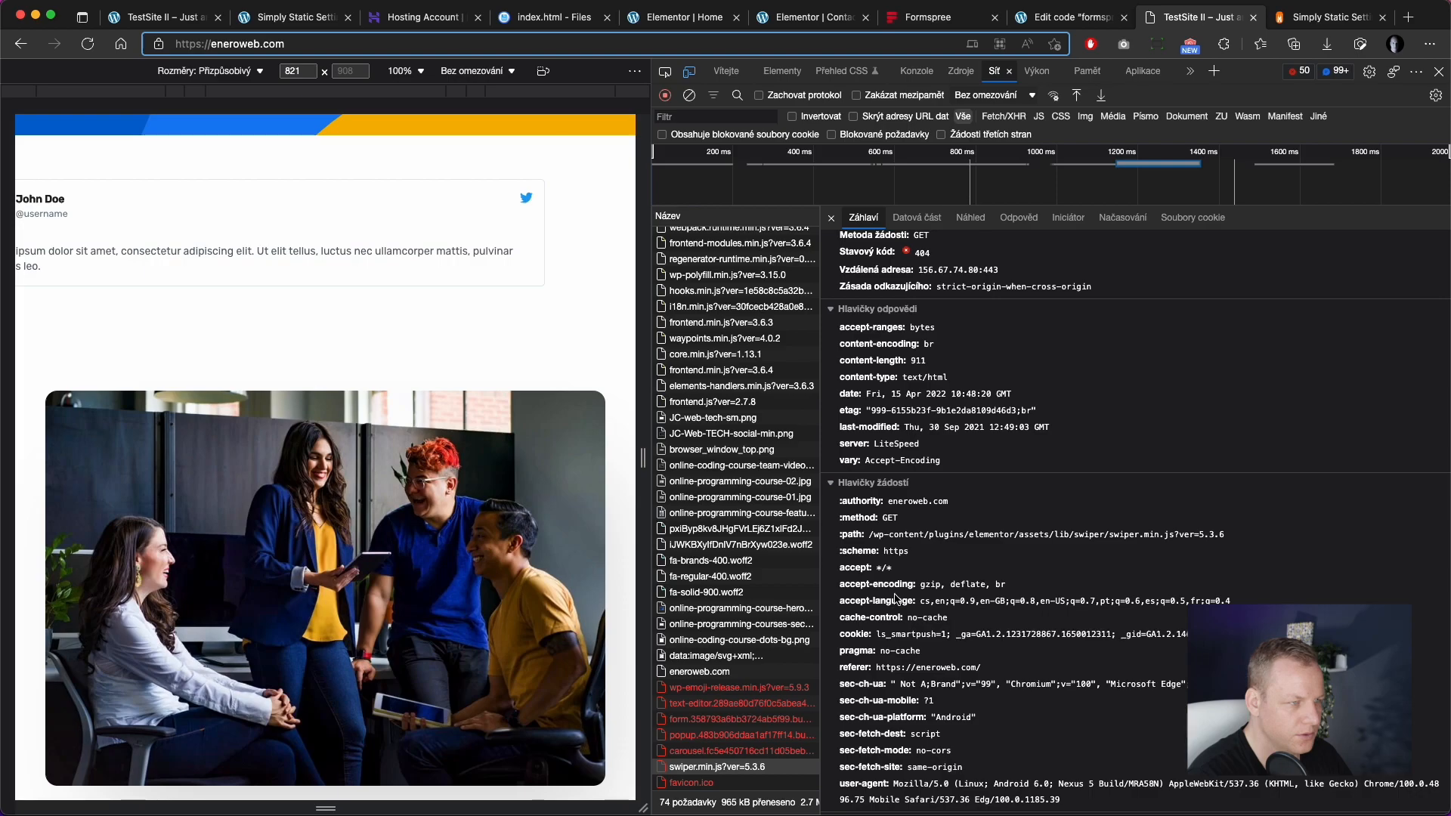
# Step: Check the version suffix in swiper.min.js's request URL on the live site and return to the Simply Static settings
pyautogui.scroll(1, 897, 600)
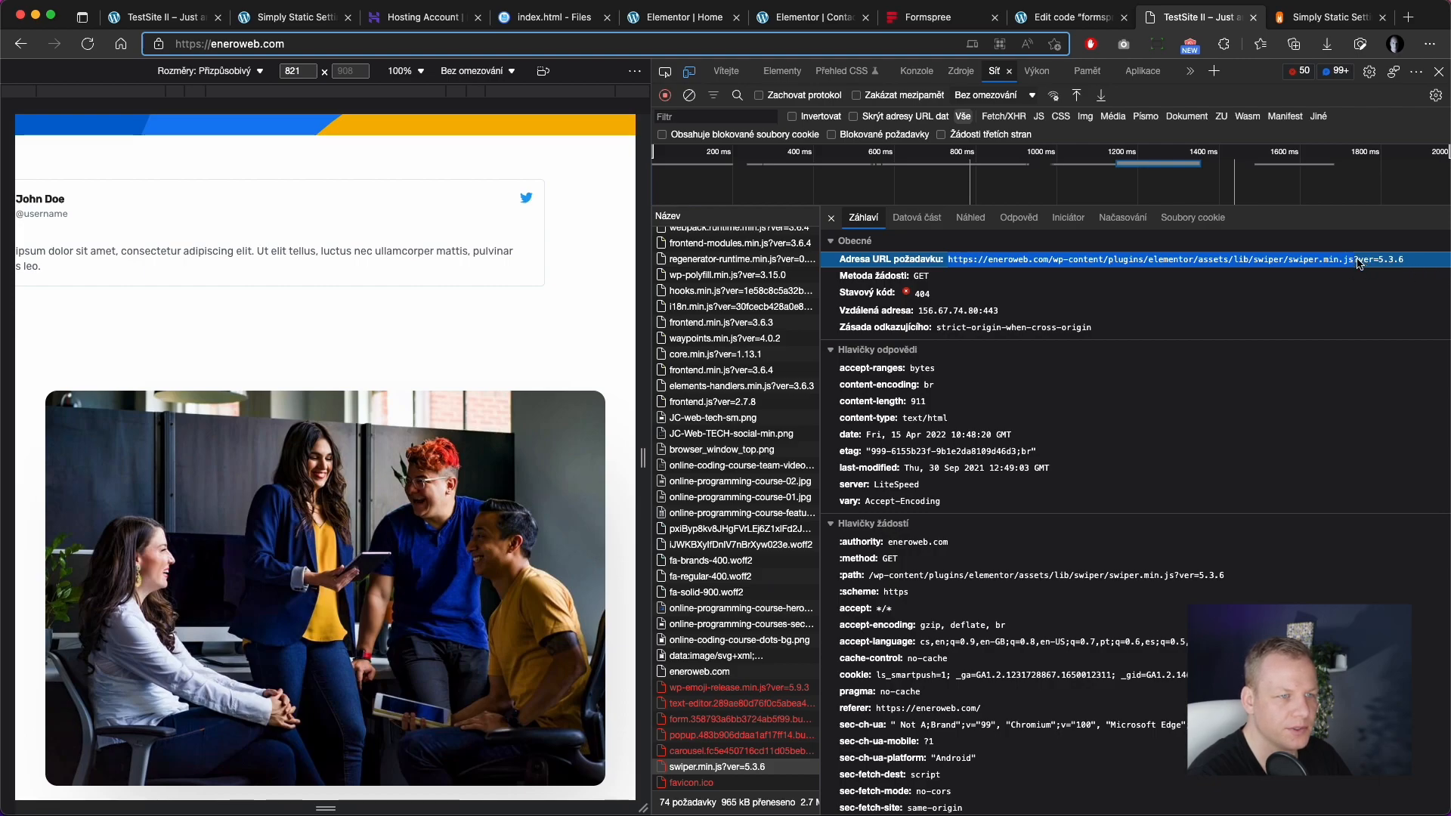
pyautogui.click(1081, 16)
pyautogui.click(314, 18)
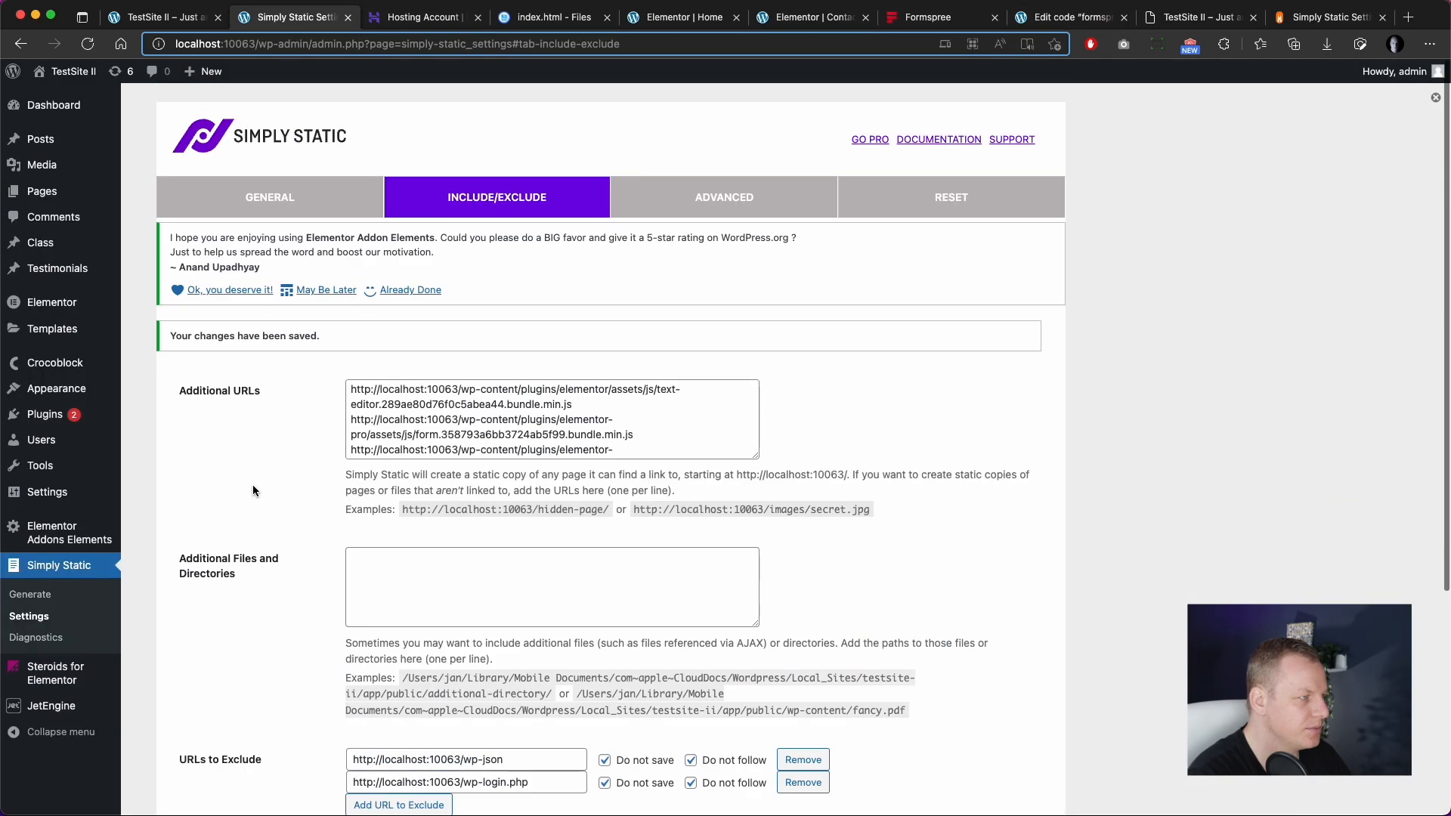
# Step: Review the general and include/exclude settings of Simply Static and generate the static files again
pyautogui.click(281, 202)
pyautogui.click(481, 199)
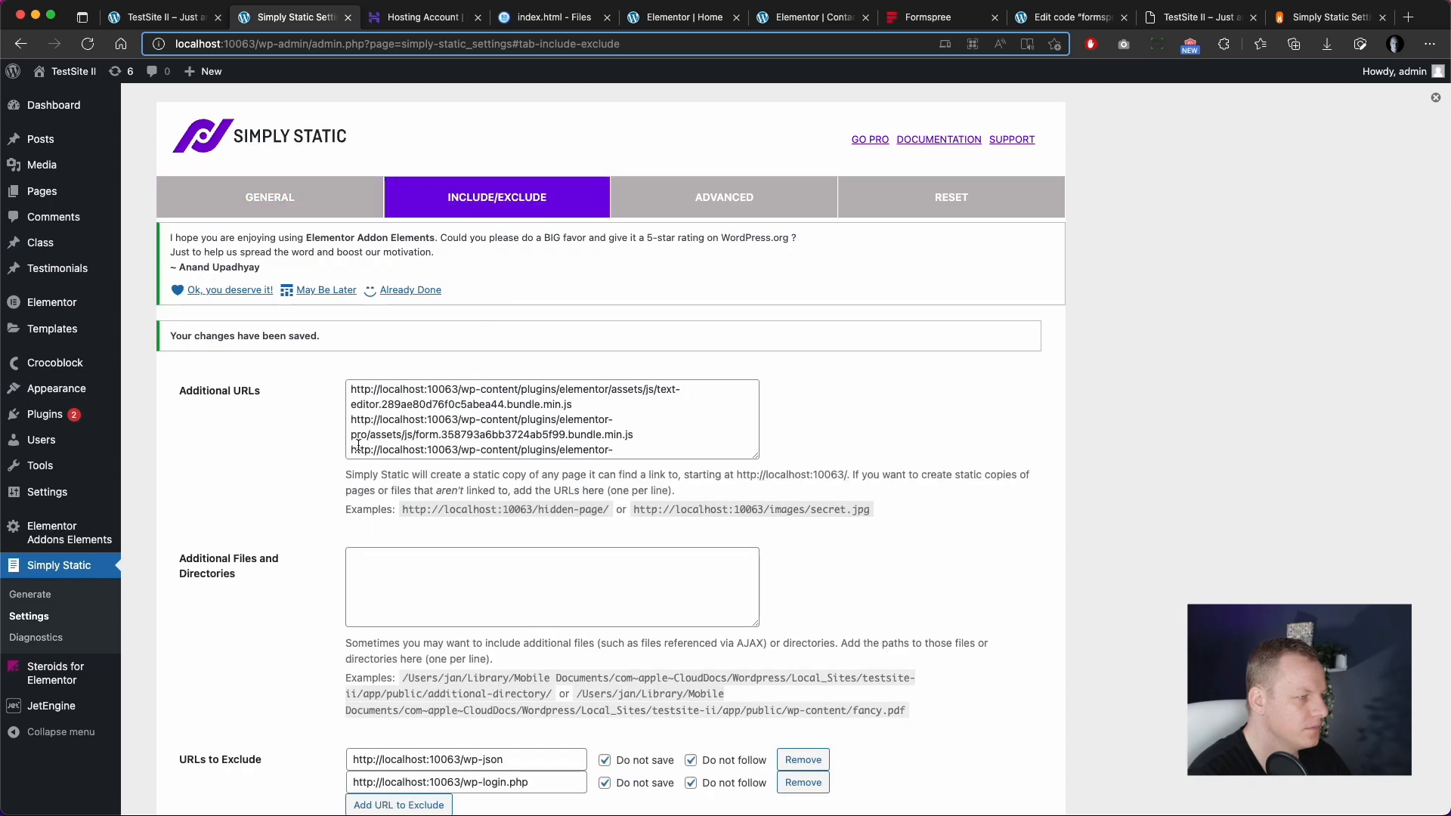
pyautogui.scroll(-5, 325, 529)
pyautogui.click(402, 650)
pyautogui.click(51, 601)
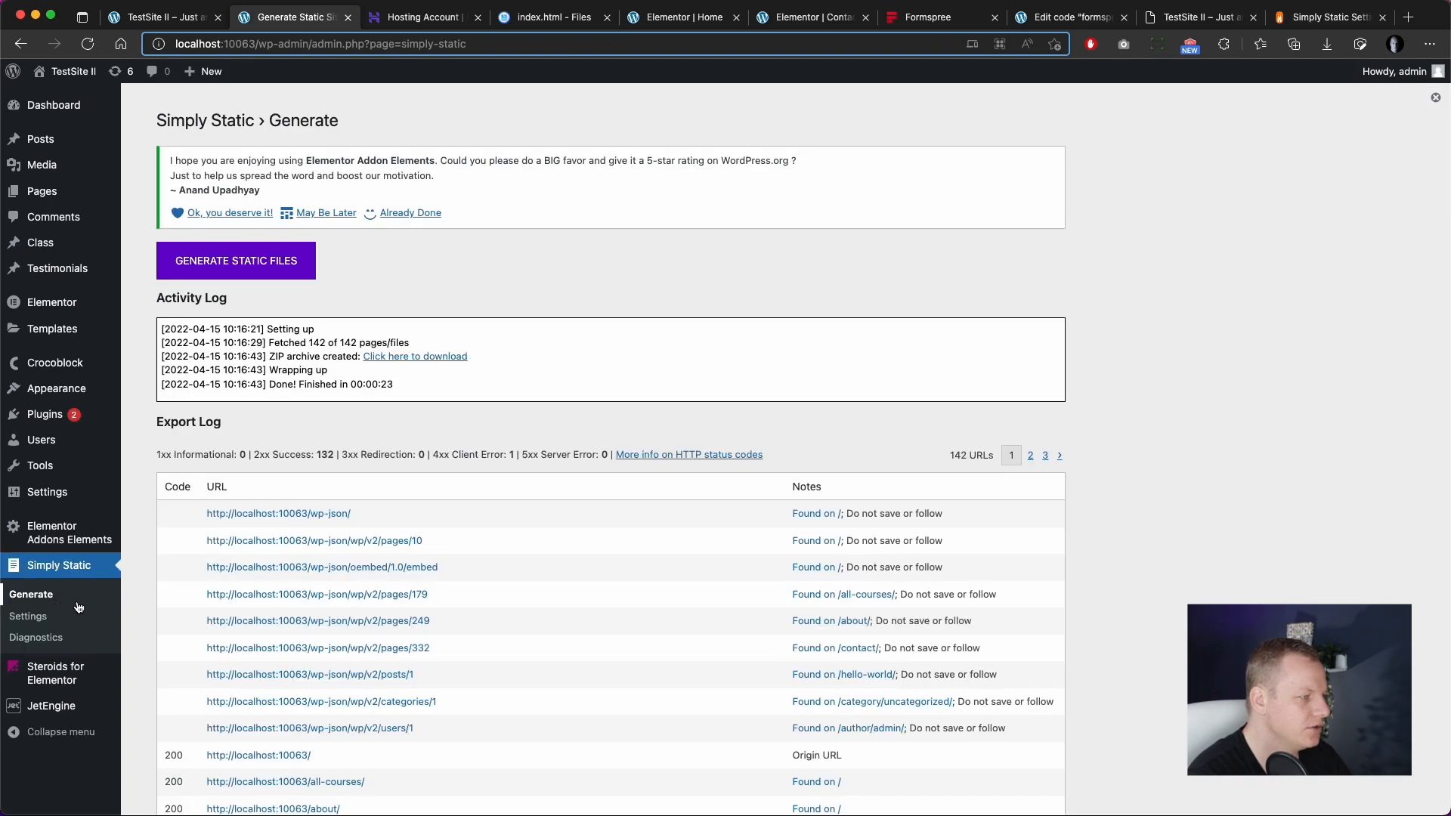
pyautogui.scroll(-1, 273, 372)
pyautogui.click(267, 213)
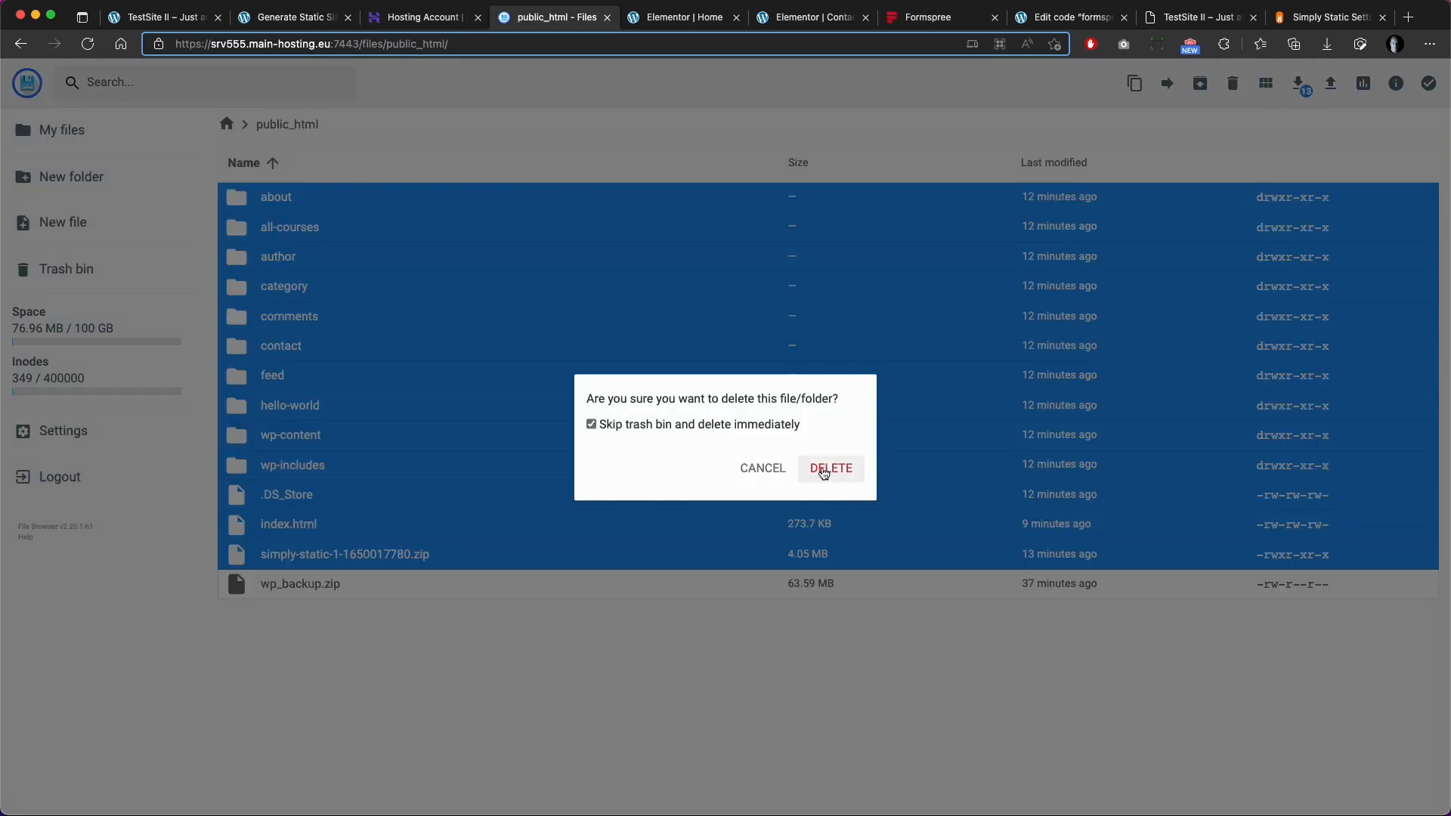
# Step: Permanently delete the old site files in public_html except wp_backup.zip, and upload simply-static-1-1650020095.zip
pyautogui.click(822, 467)
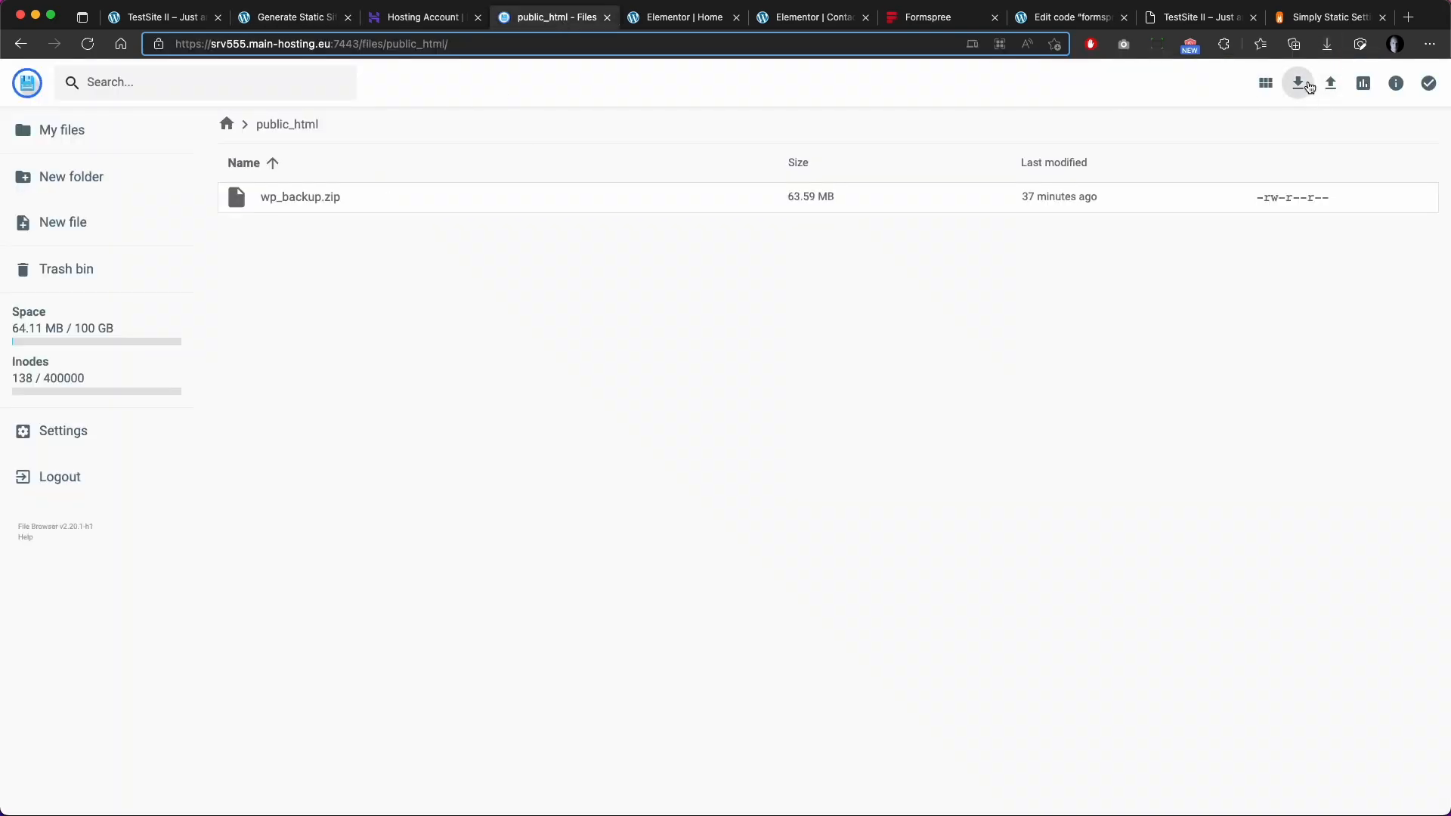
pyautogui.click(1331, 82)
pyautogui.doubleClick(641, 319)
# Step: Unarchive simply-static-1-1650020095.zip into a folder named static-new in the parent directory of public_html
pyautogui.rightClick(347, 195)
pyautogui.click(439, 406)
pyautogui.click(681, 471)
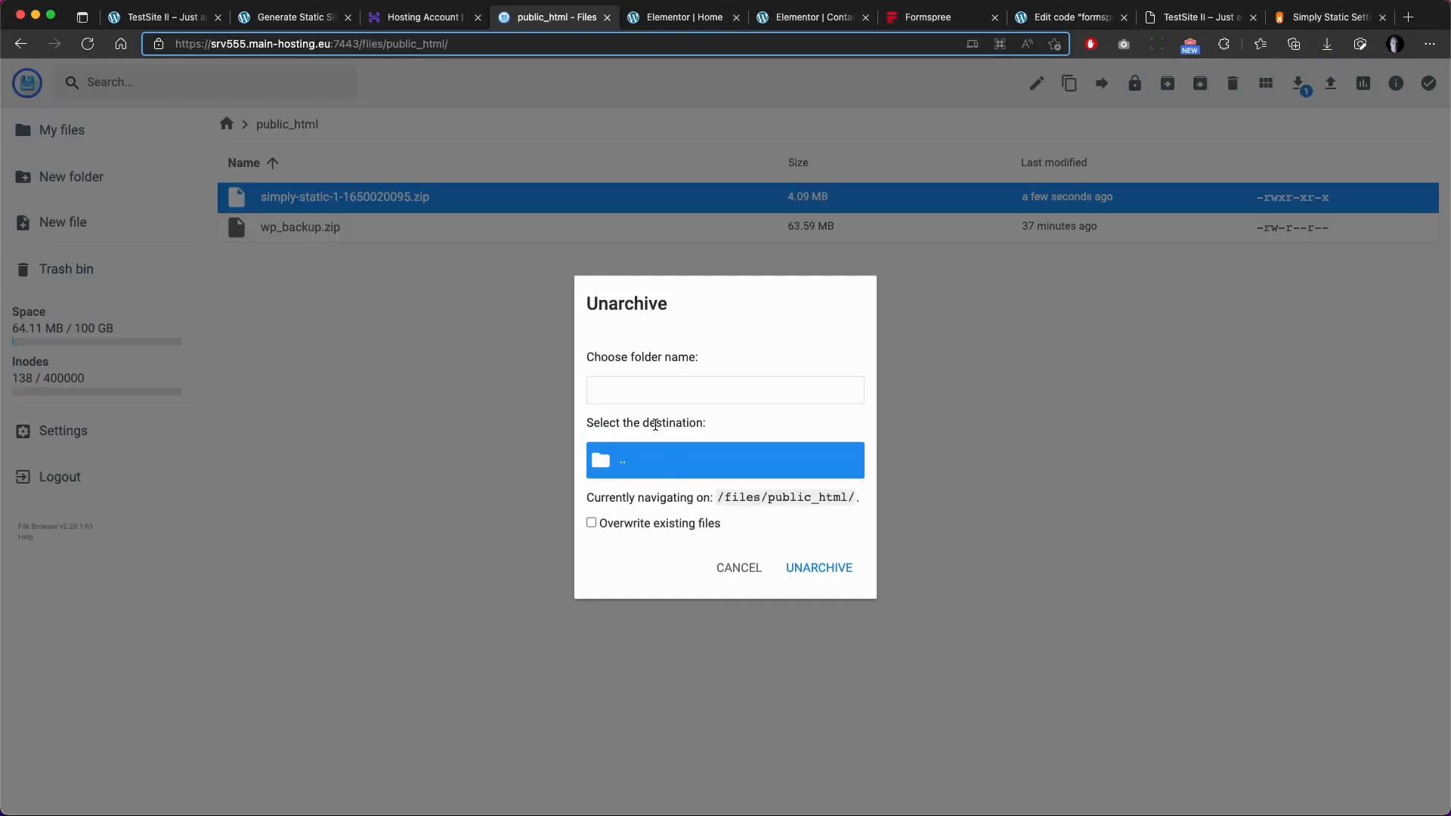
pyautogui.write('static-new')
pyautogui.click(829, 566)
# Step: Move all folders and index.html from static-new into public_html
pyautogui.click(273, 165)
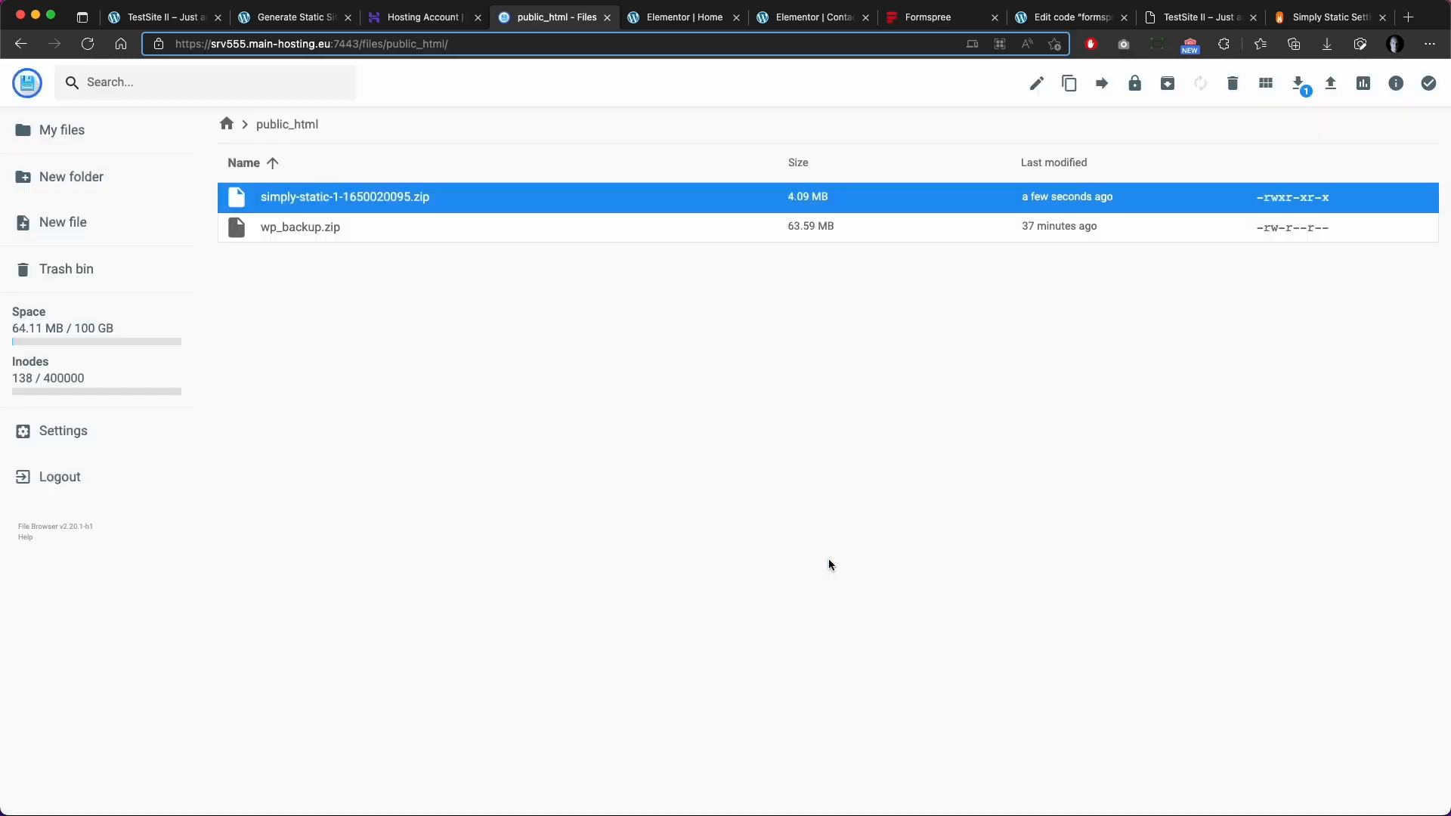
pyautogui.click(227, 124)
pyautogui.doubleClick(300, 200)
pyautogui.click(300, 201)
pyautogui.keyDown('shift'); pyautogui.click(300, 495); pyautogui.keyUp('shift')
pyautogui.click(1167, 83)
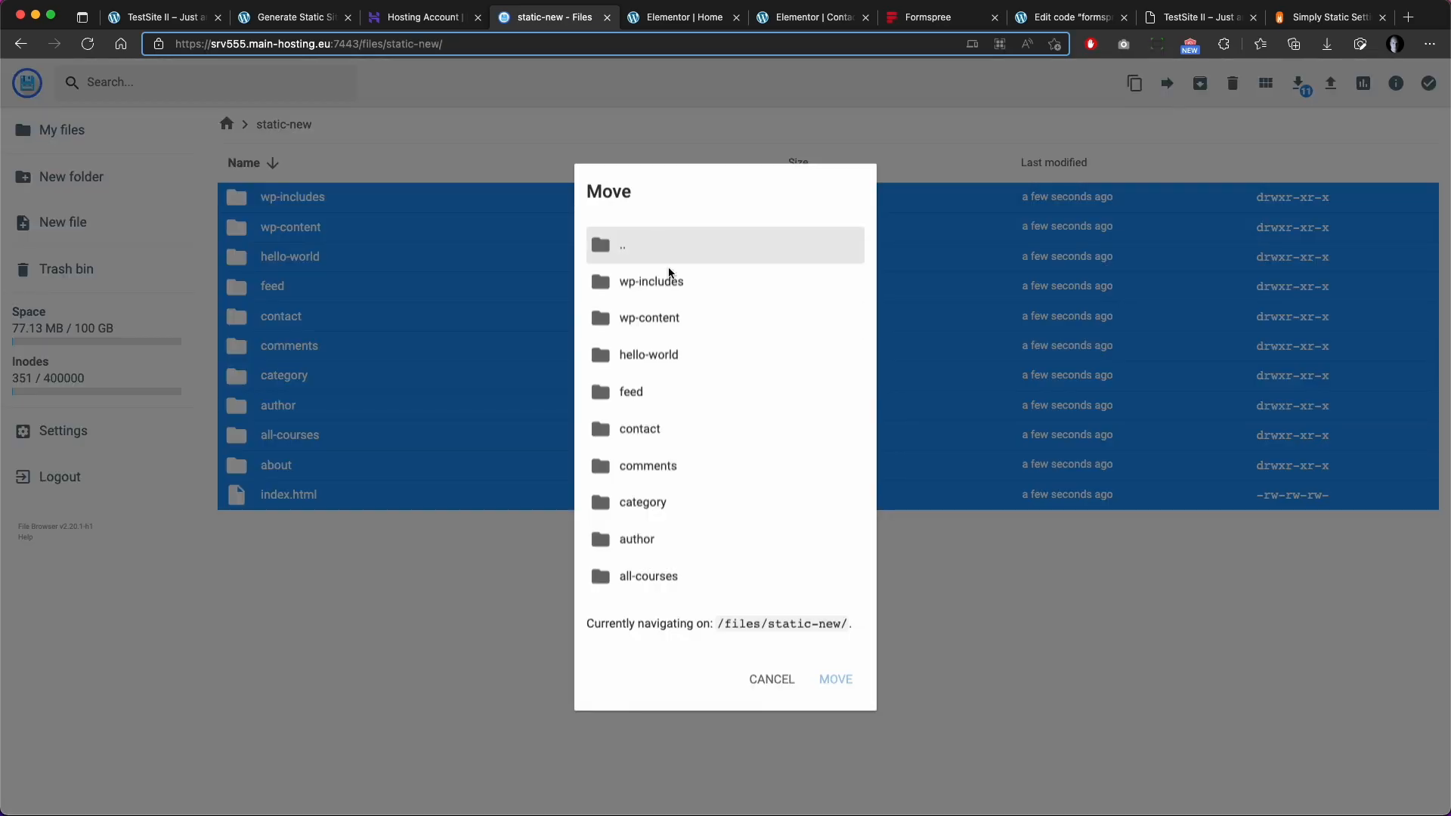
pyautogui.doubleClick(667, 246)
pyautogui.doubleClick(664, 447)
pyautogui.click(831, 508)
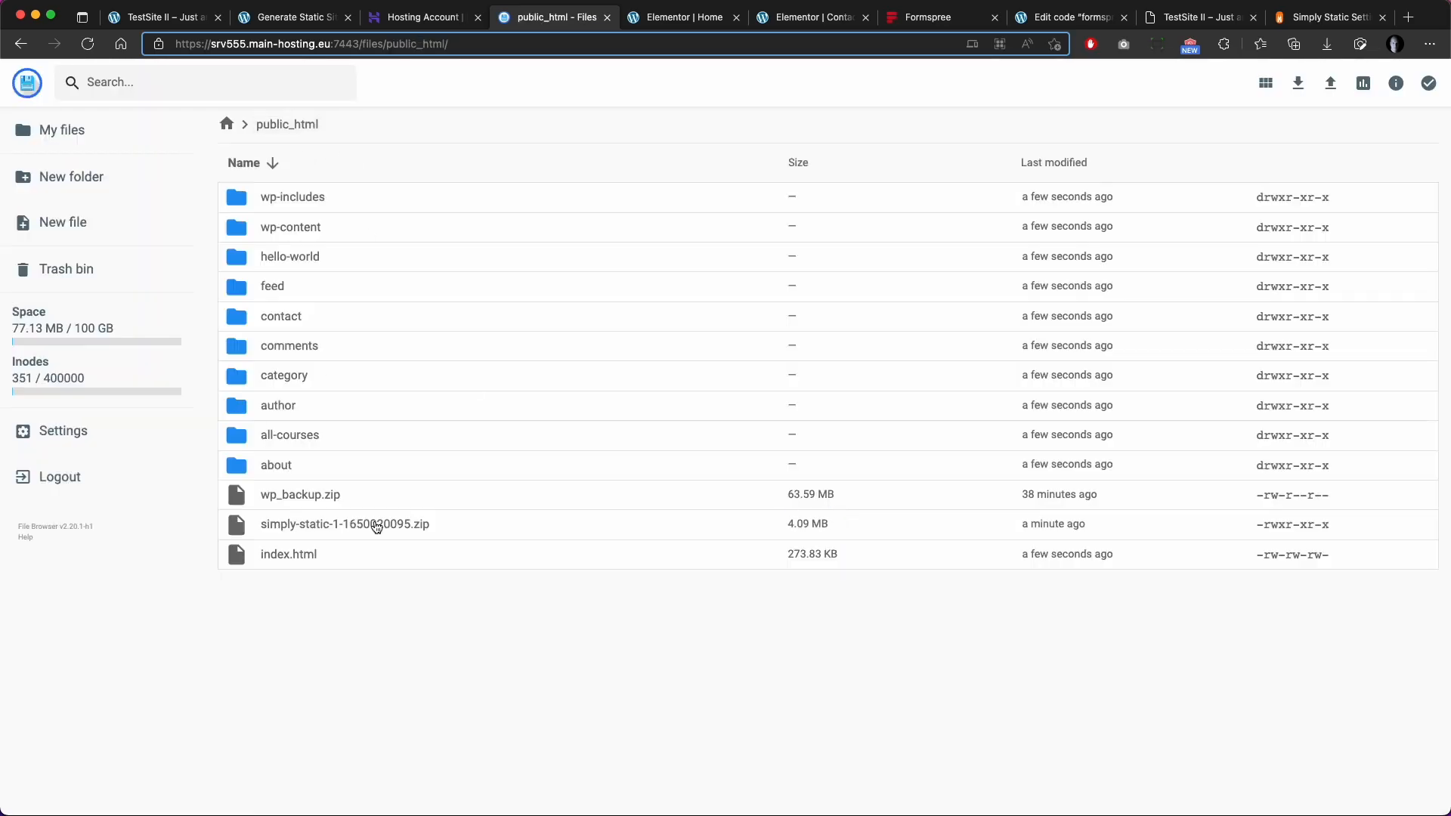
# Step: Reload the live eneroweb.com home page and close the developer tools
pyautogui.click(1200, 16)
pyautogui.press('super+r')
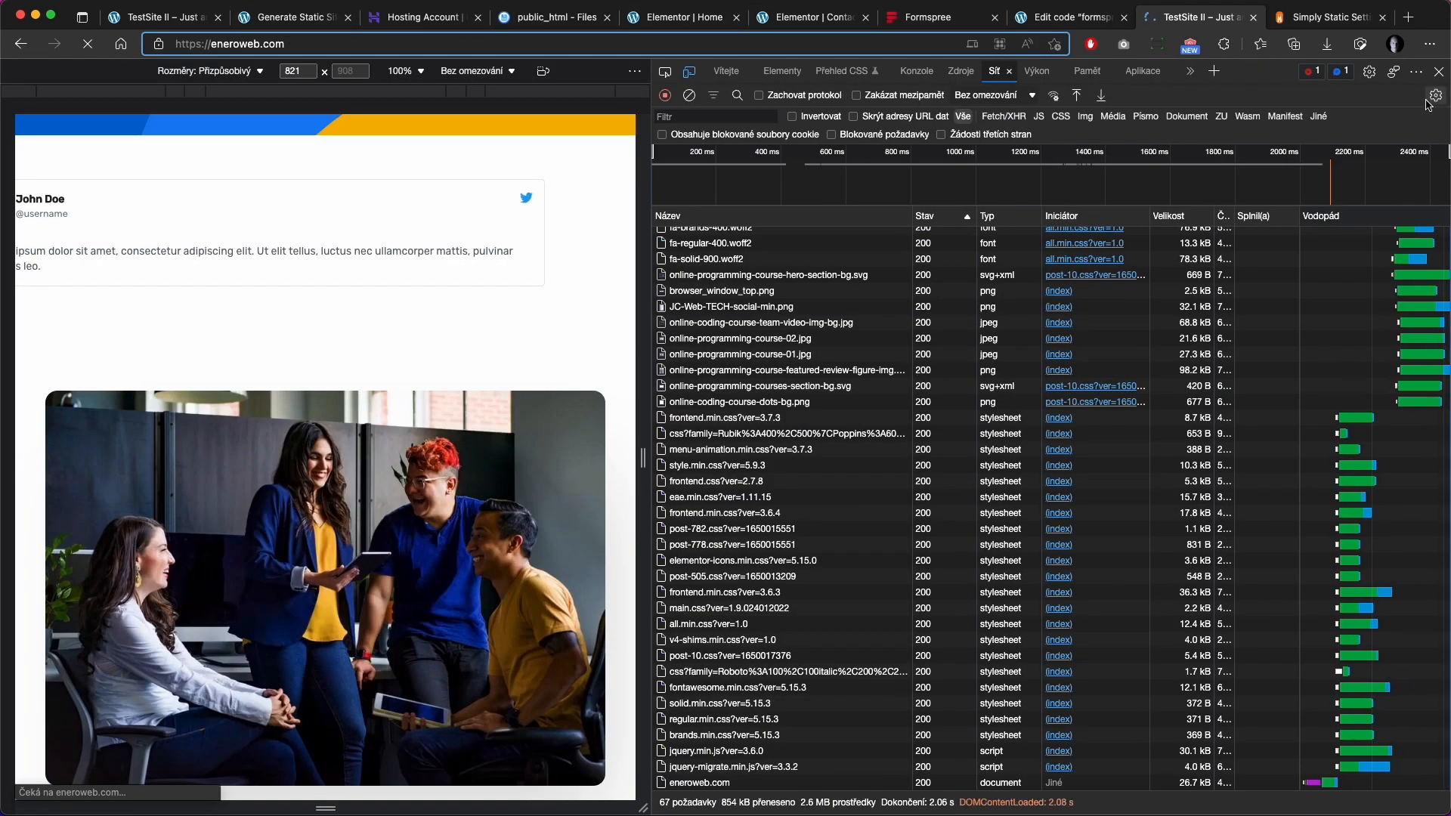
pyautogui.click(1438, 71)
# Step: Examine the reloaded home page from the hero section through the carousels, featured courses and testimonials
pyautogui.scroll(10, 910, 277)
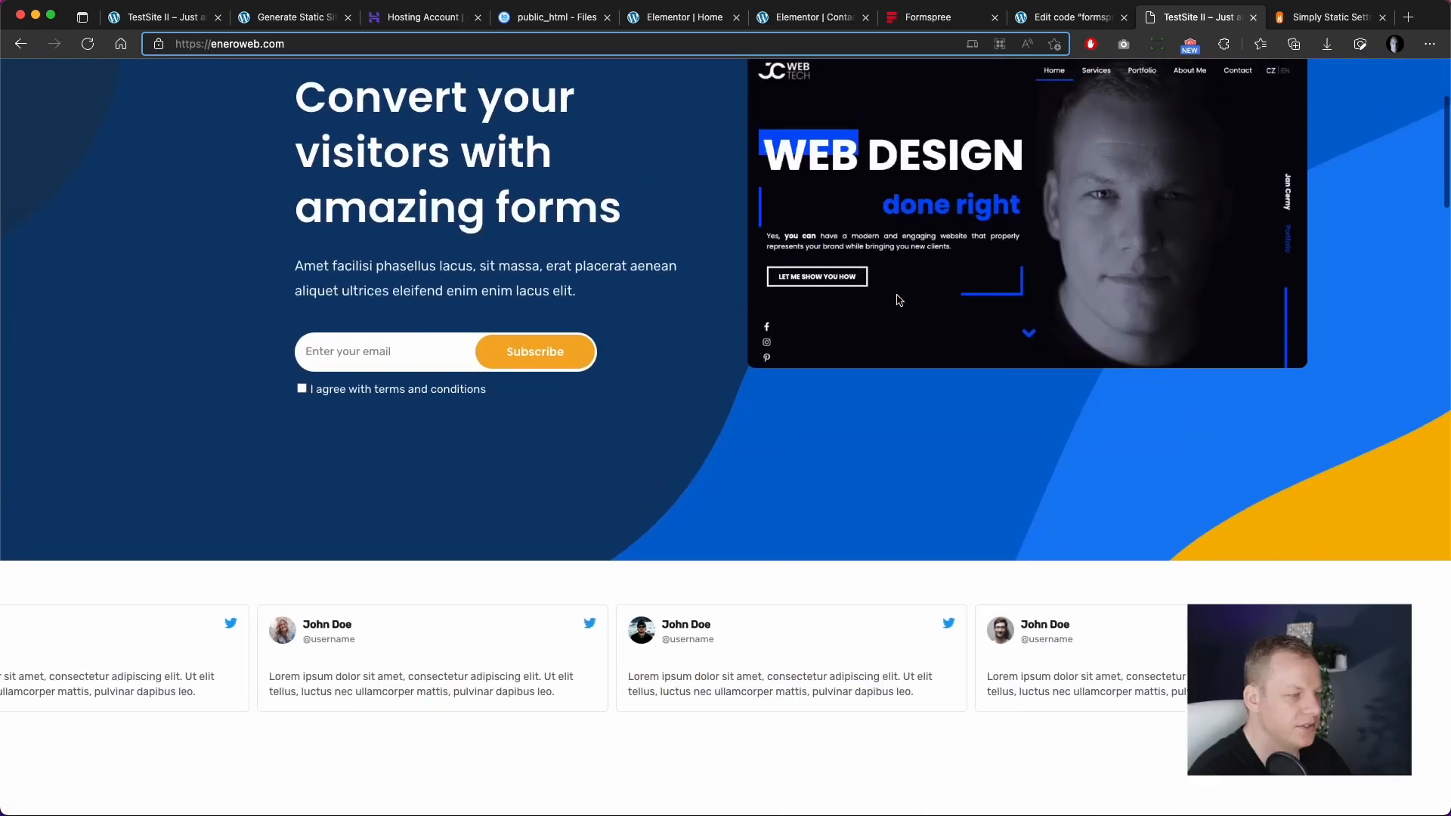
pyautogui.scroll(-5, 897, 316)
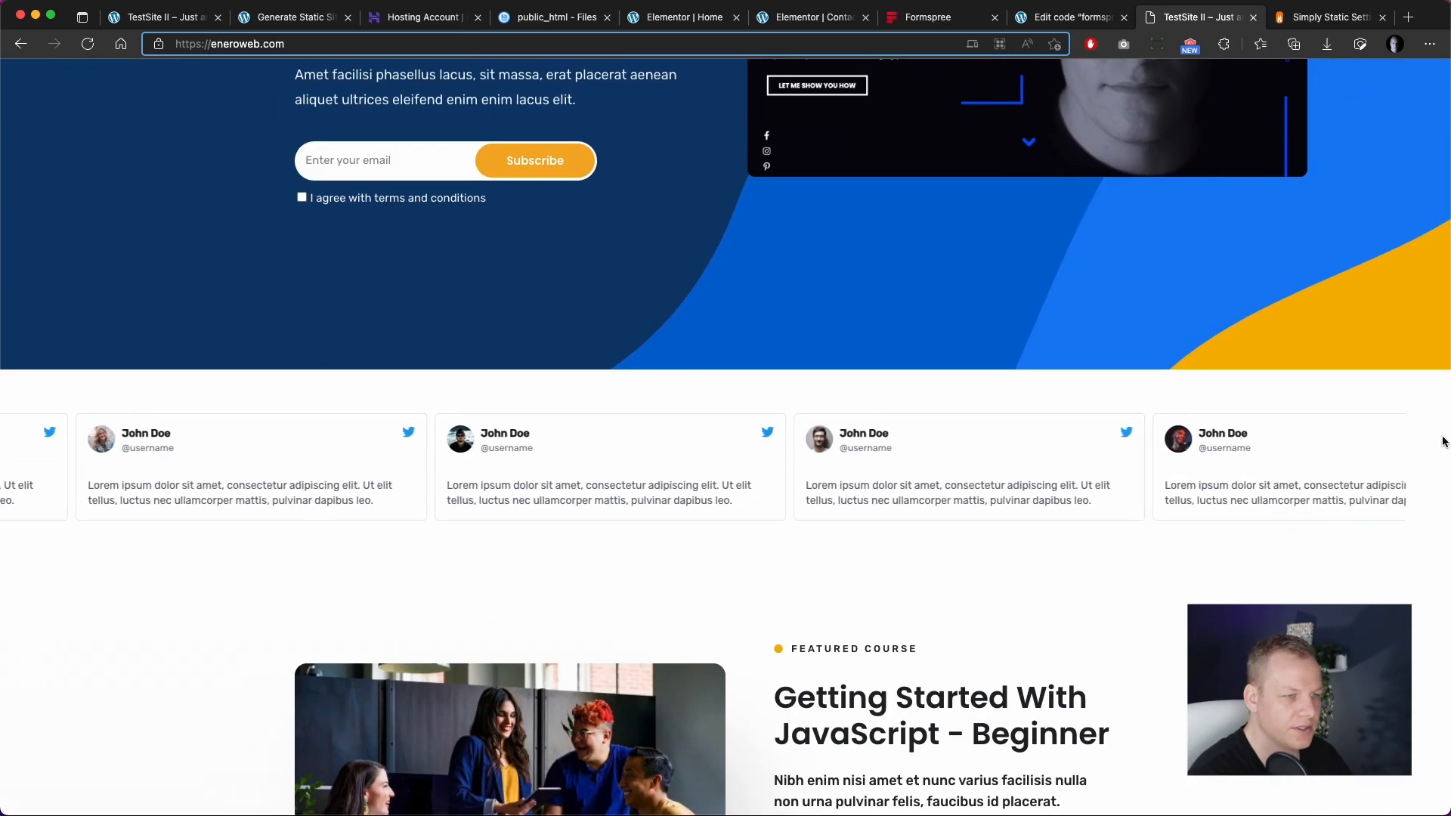
pyautogui.scroll(-4, 589, 522)
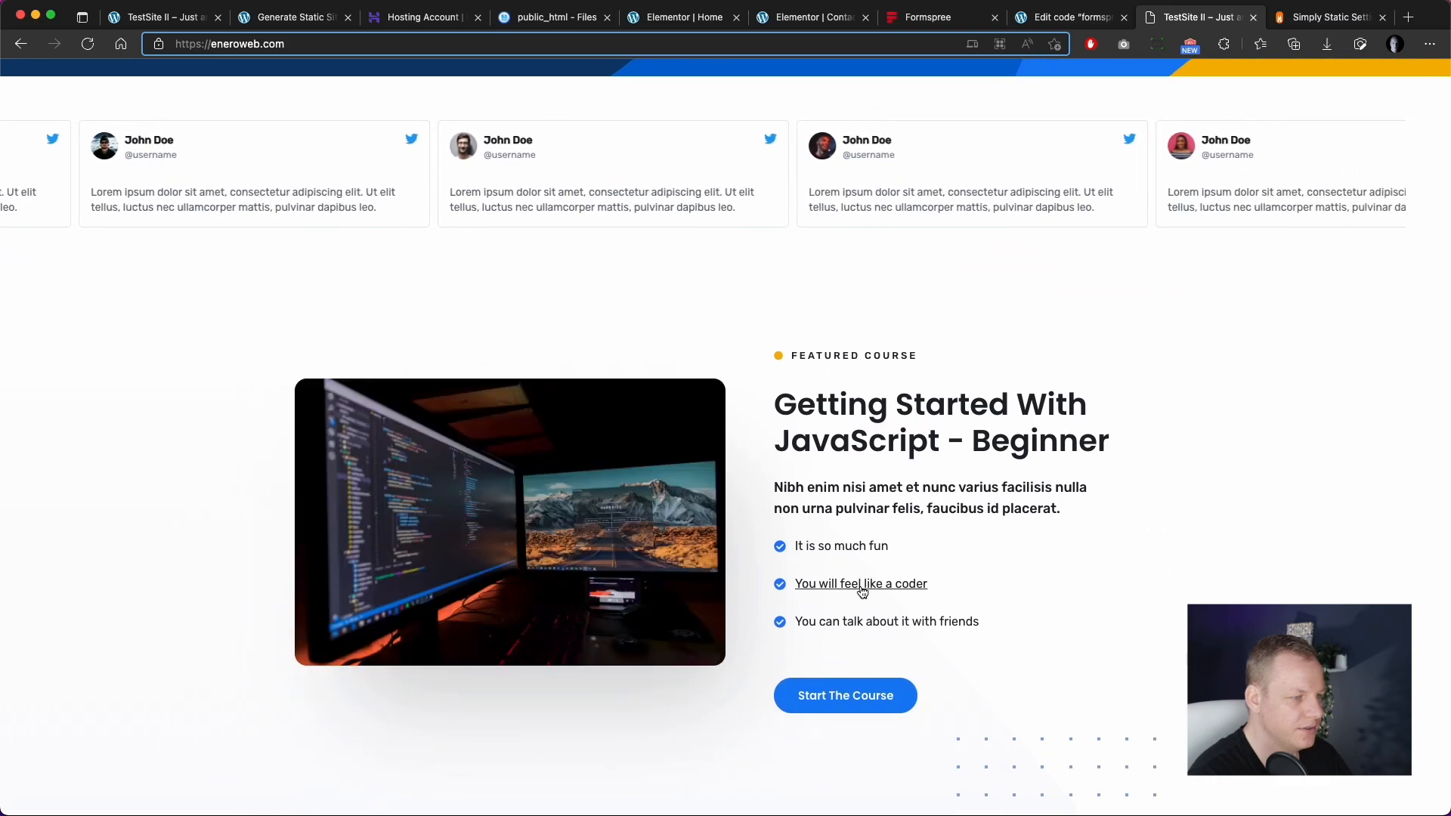
pyautogui.scroll(-8, 992, 602)
pyautogui.scroll(-15, 992, 602)
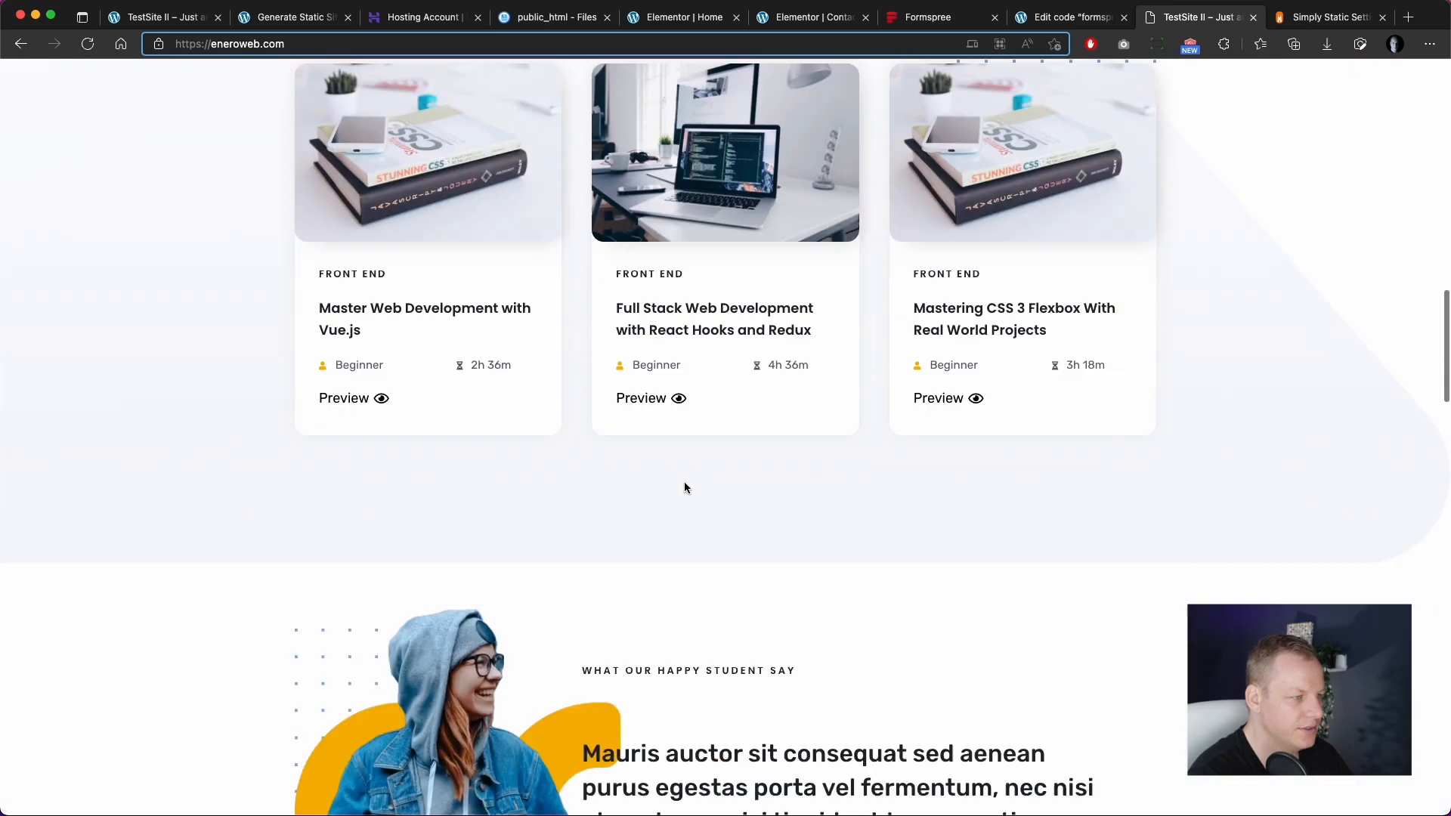
pyautogui.scroll(-3, 743, 484)
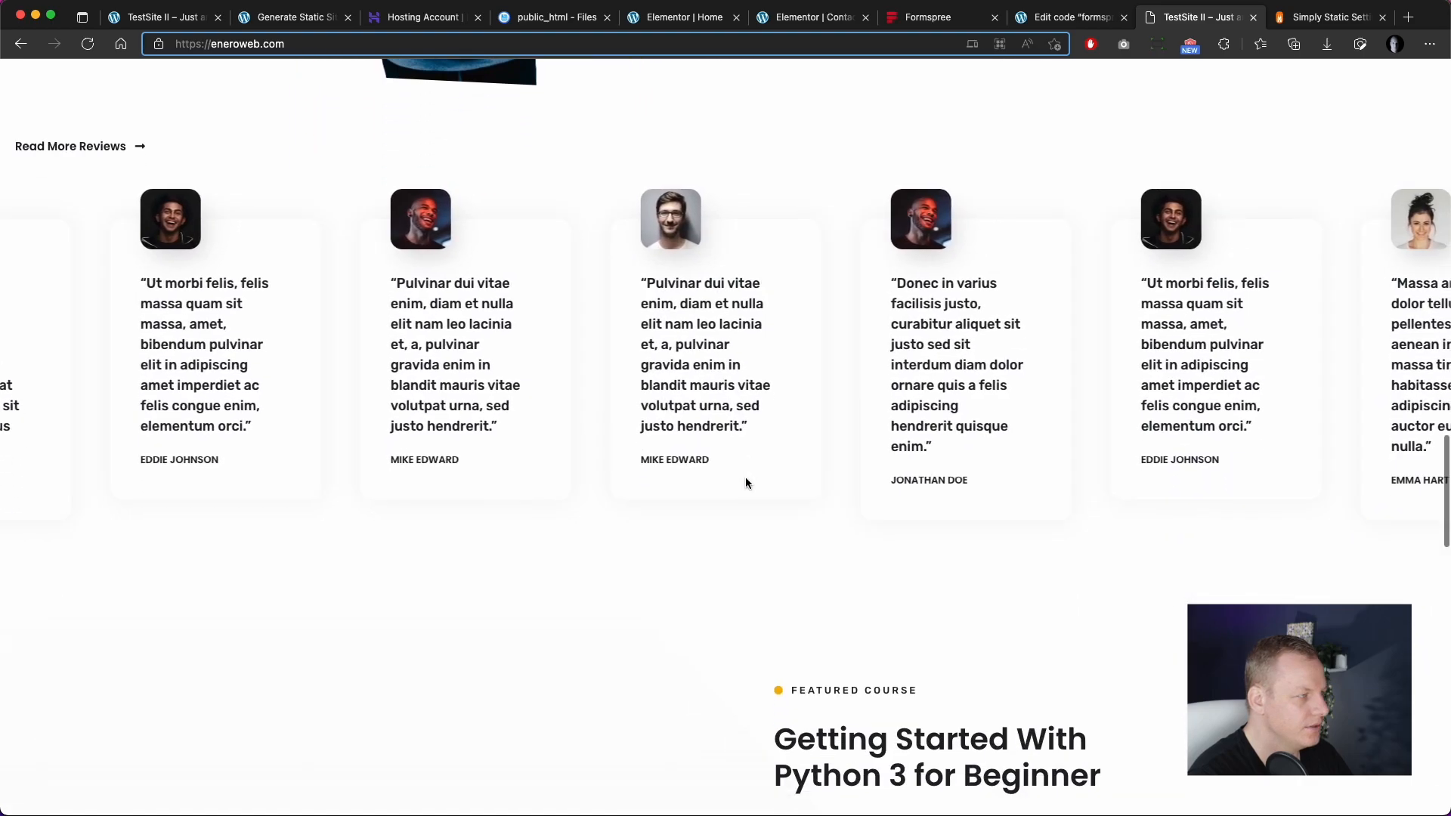
pyautogui.scroll(-7, 638, 501)
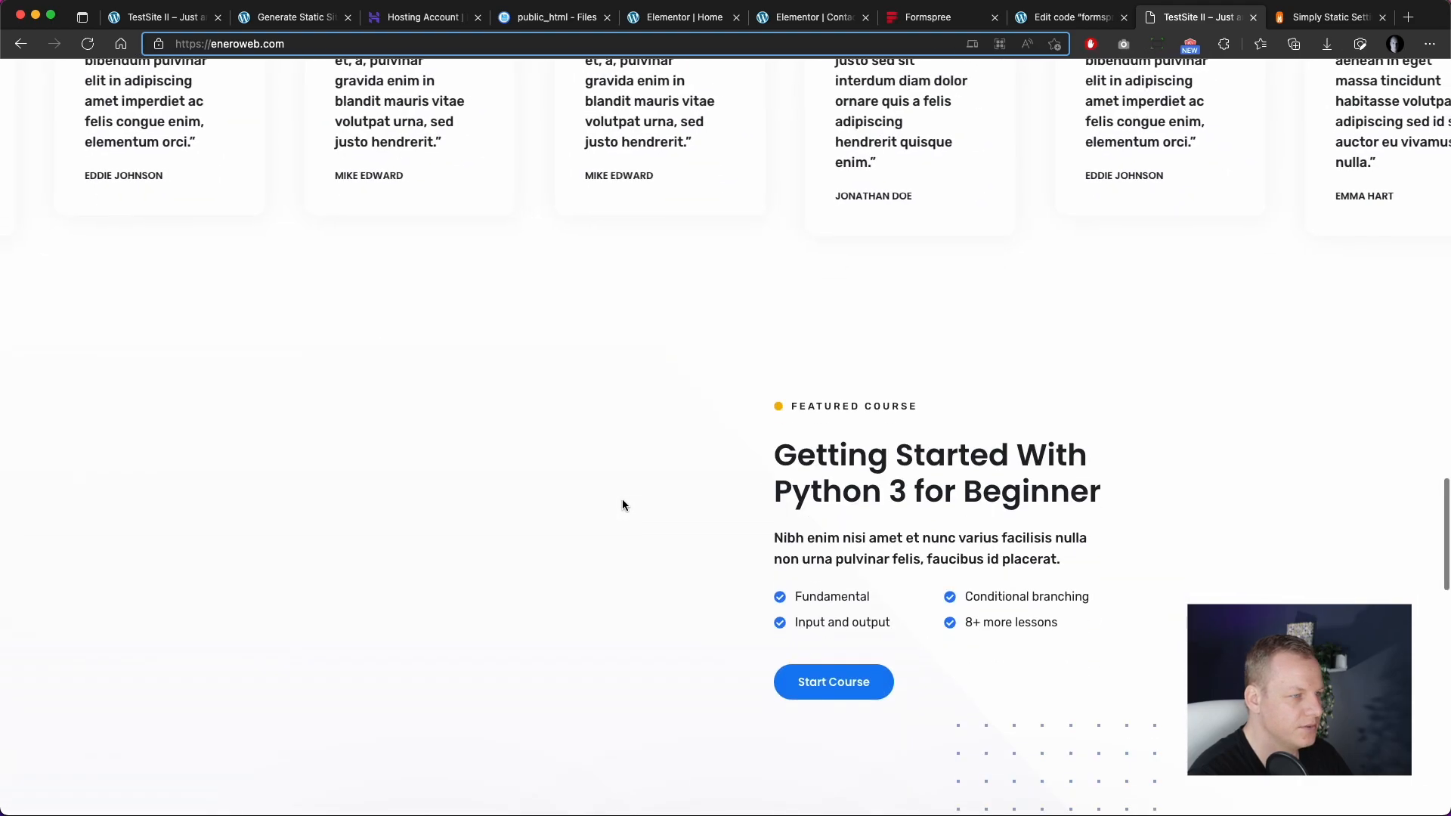
pyautogui.scroll(-3, 622, 505)
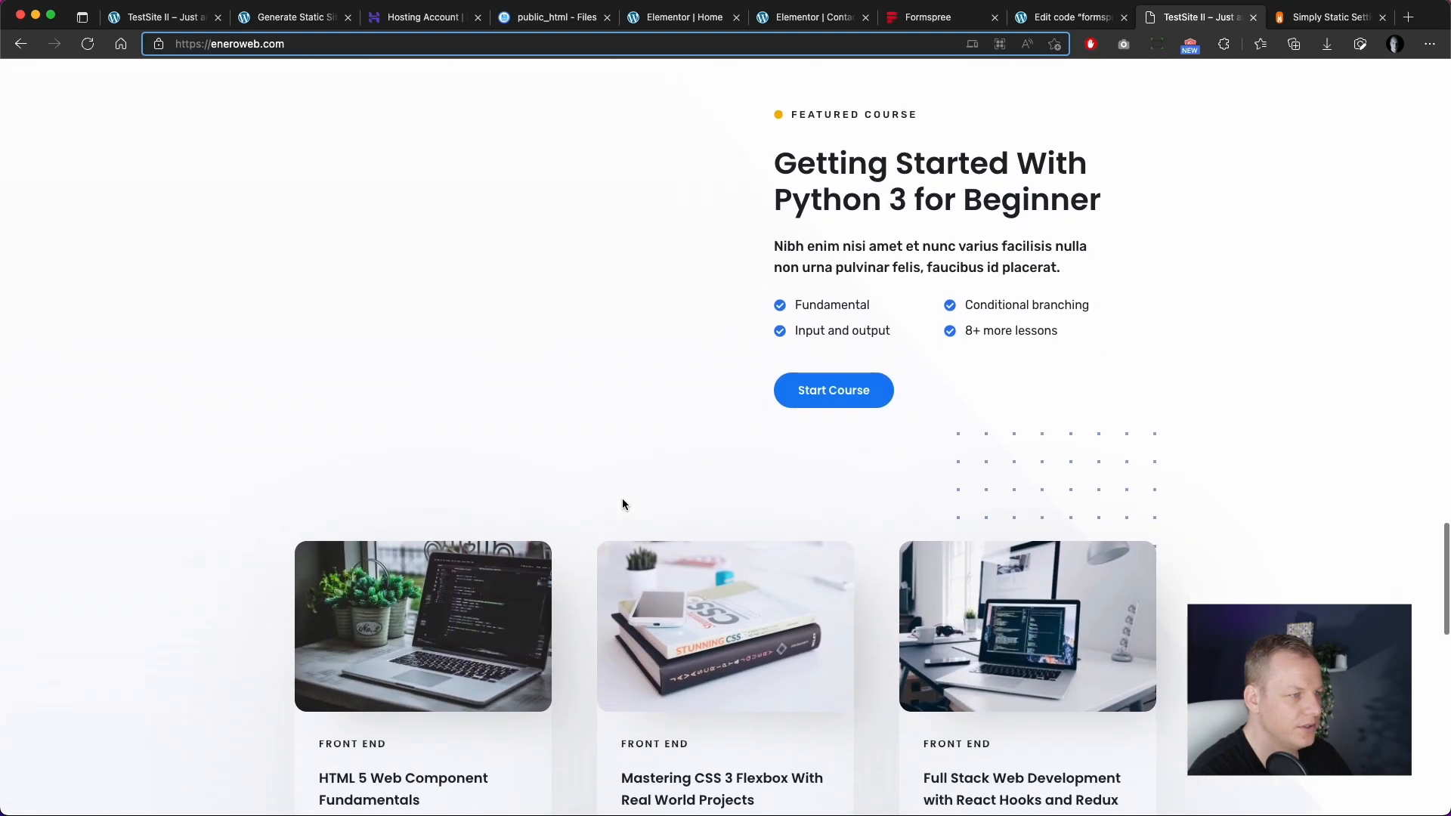
pyautogui.scroll(3, 625, 499)
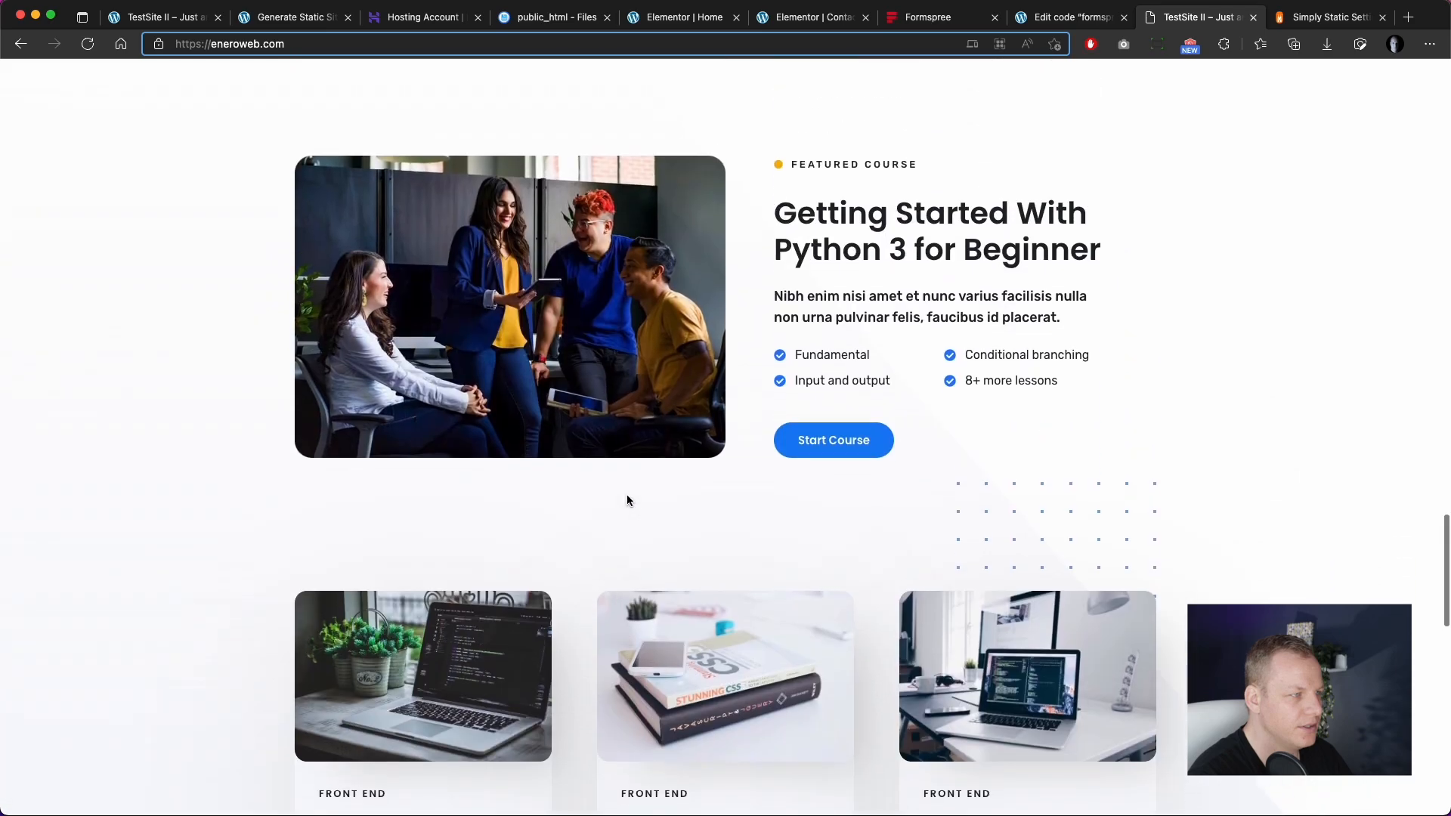
pyautogui.scroll(-2, 627, 498)
pyautogui.scroll(-15, 627, 496)
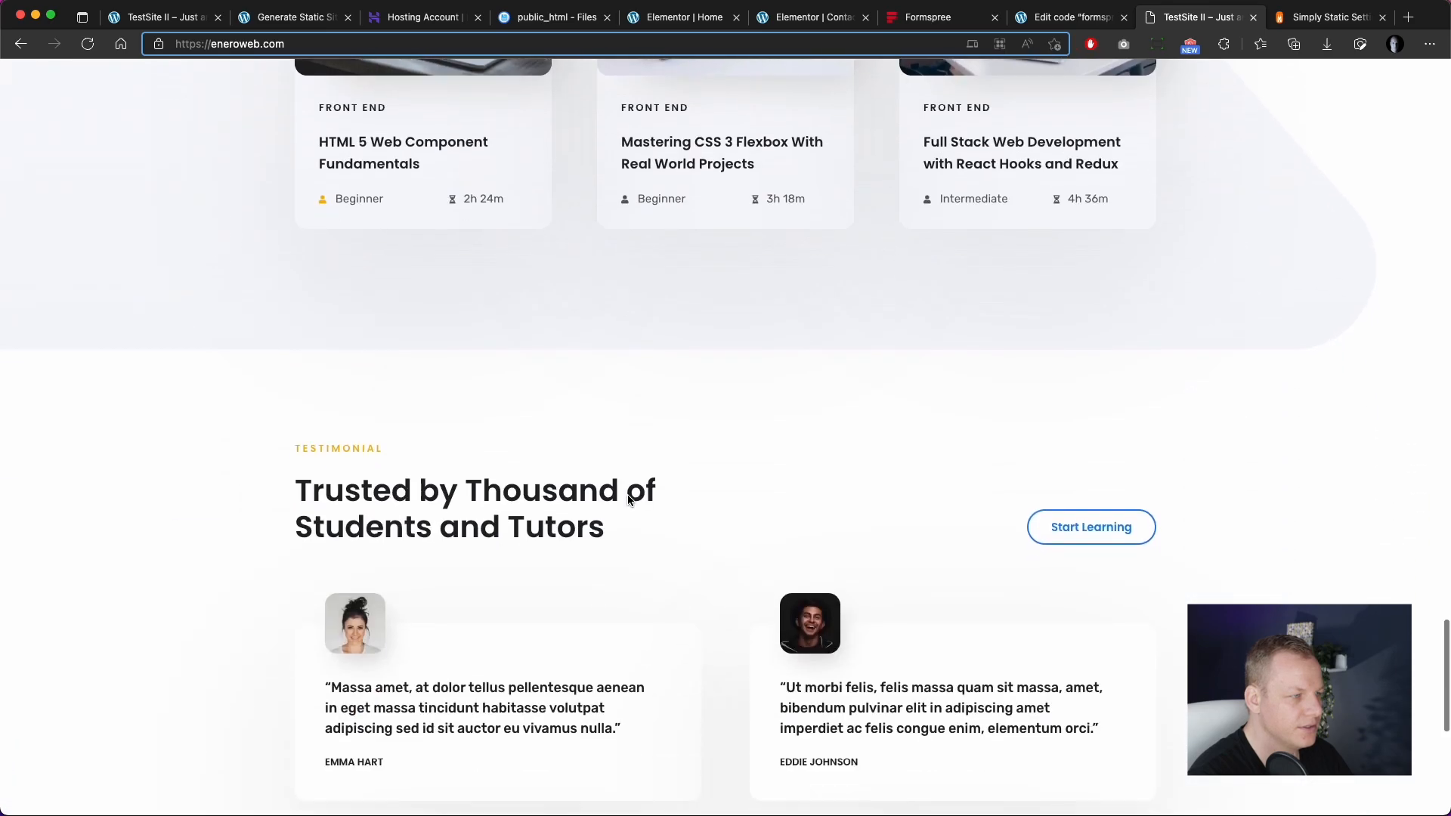
# Step: Compare the featured course images and course cards on the live home page with those on the local TestSite II home page
pyautogui.scroll(15, 634, 501)
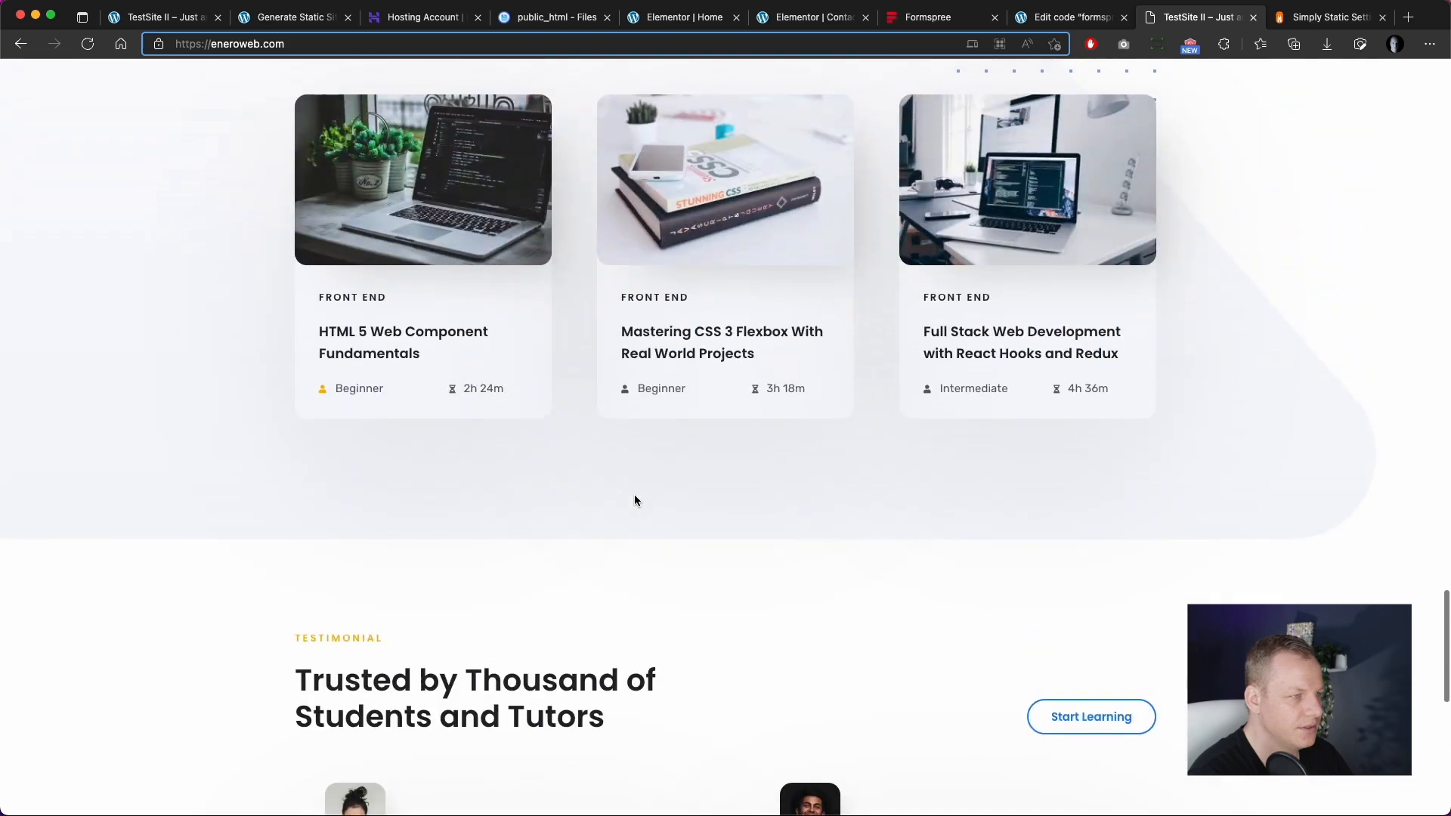
pyautogui.scroll(1, 640, 498)
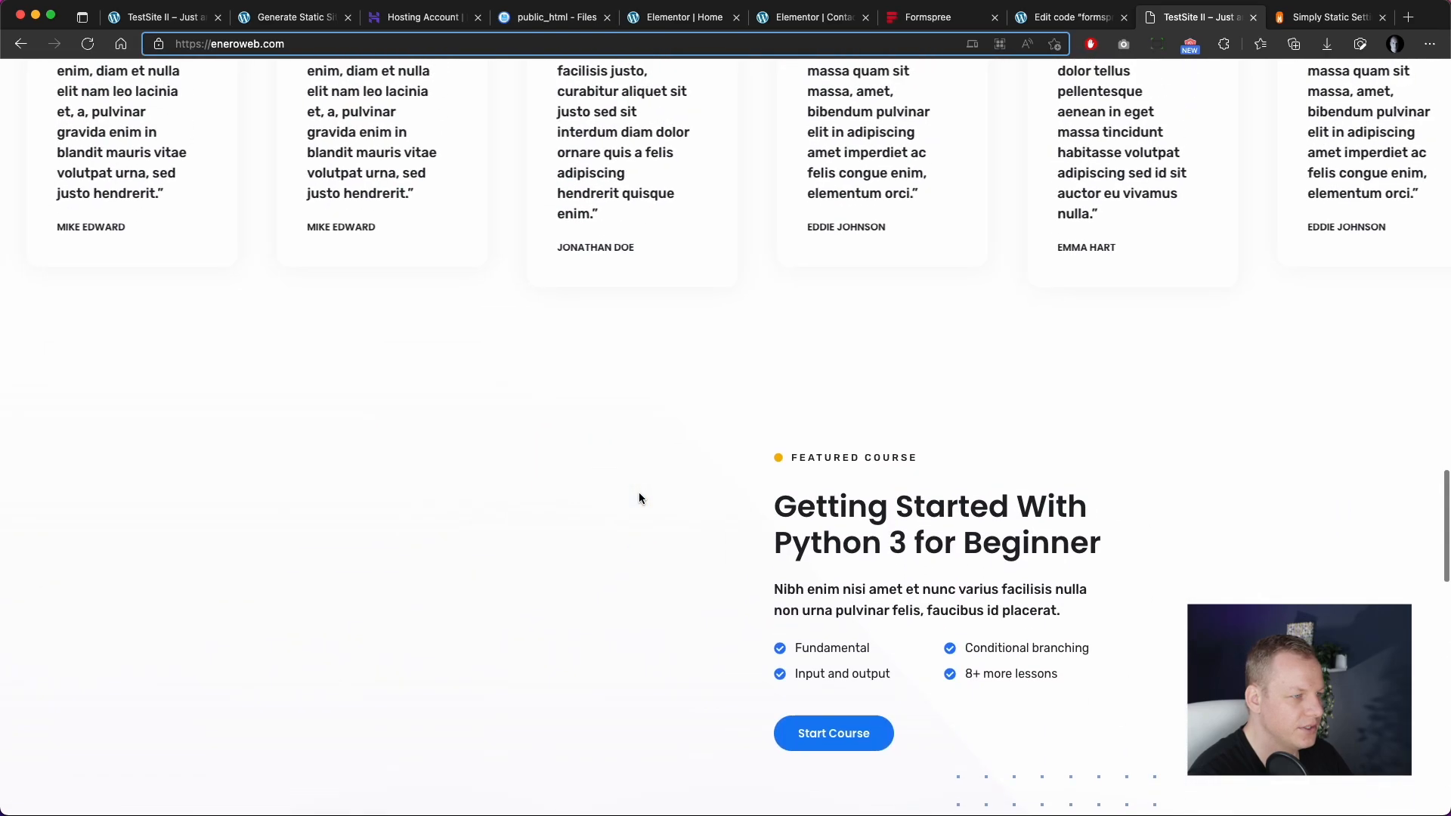
pyautogui.scroll(-3, 695, 476)
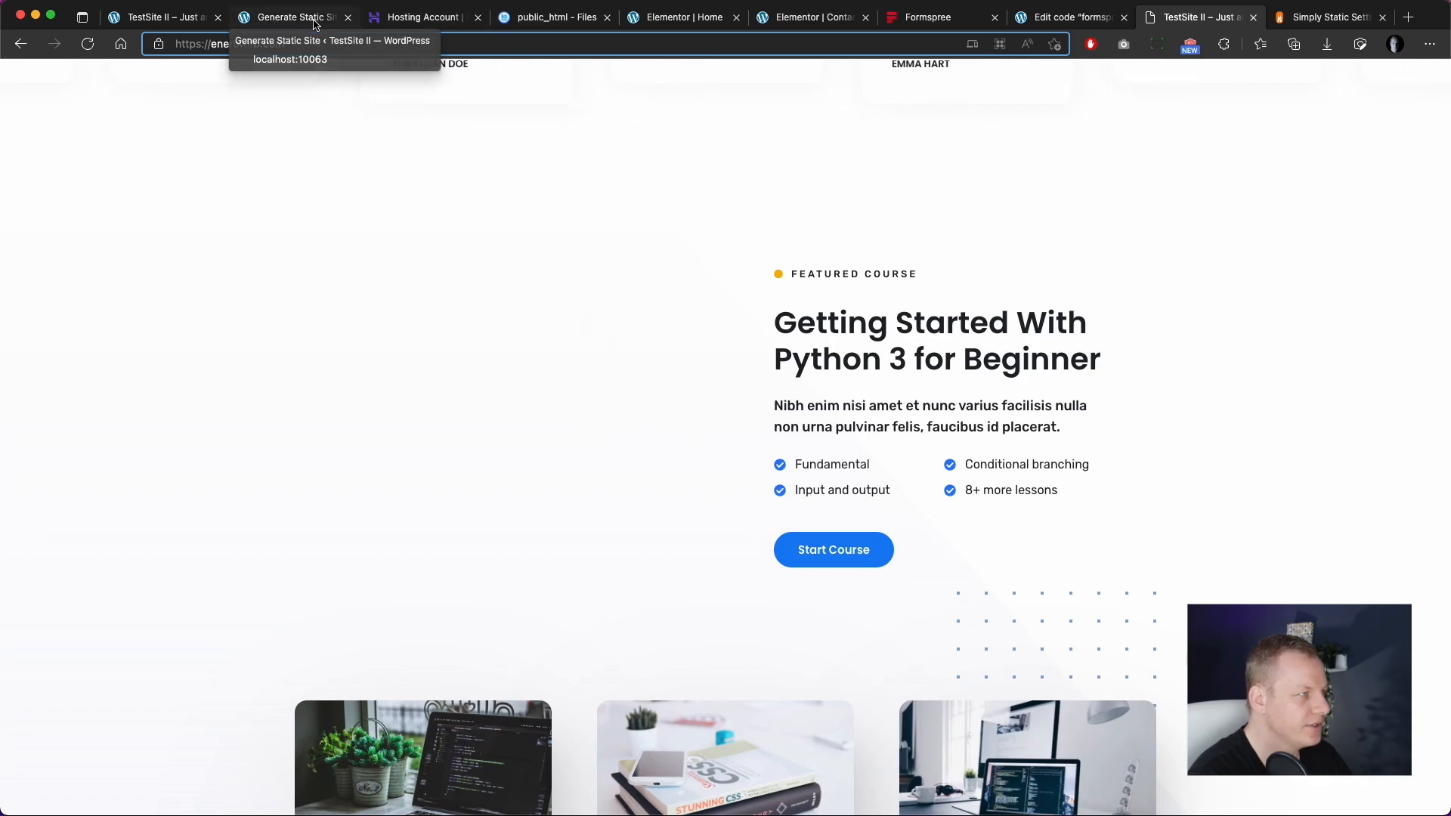
pyautogui.click(155, 16)
pyautogui.scroll(-10, 465, 383)
pyautogui.scroll(6, 464, 384)
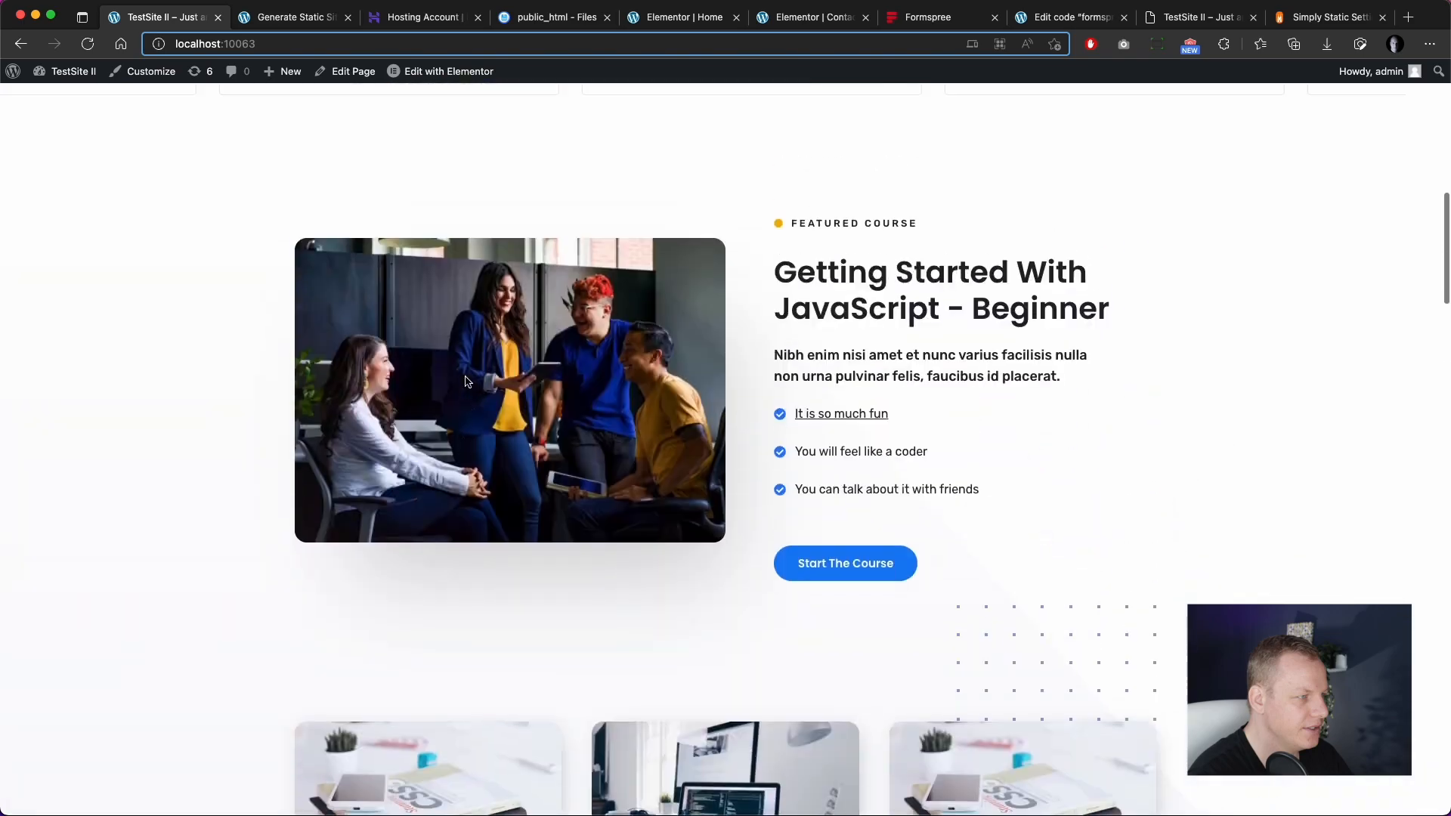
pyautogui.scroll(-10, 605, 431)
pyautogui.scroll(6, 605, 427)
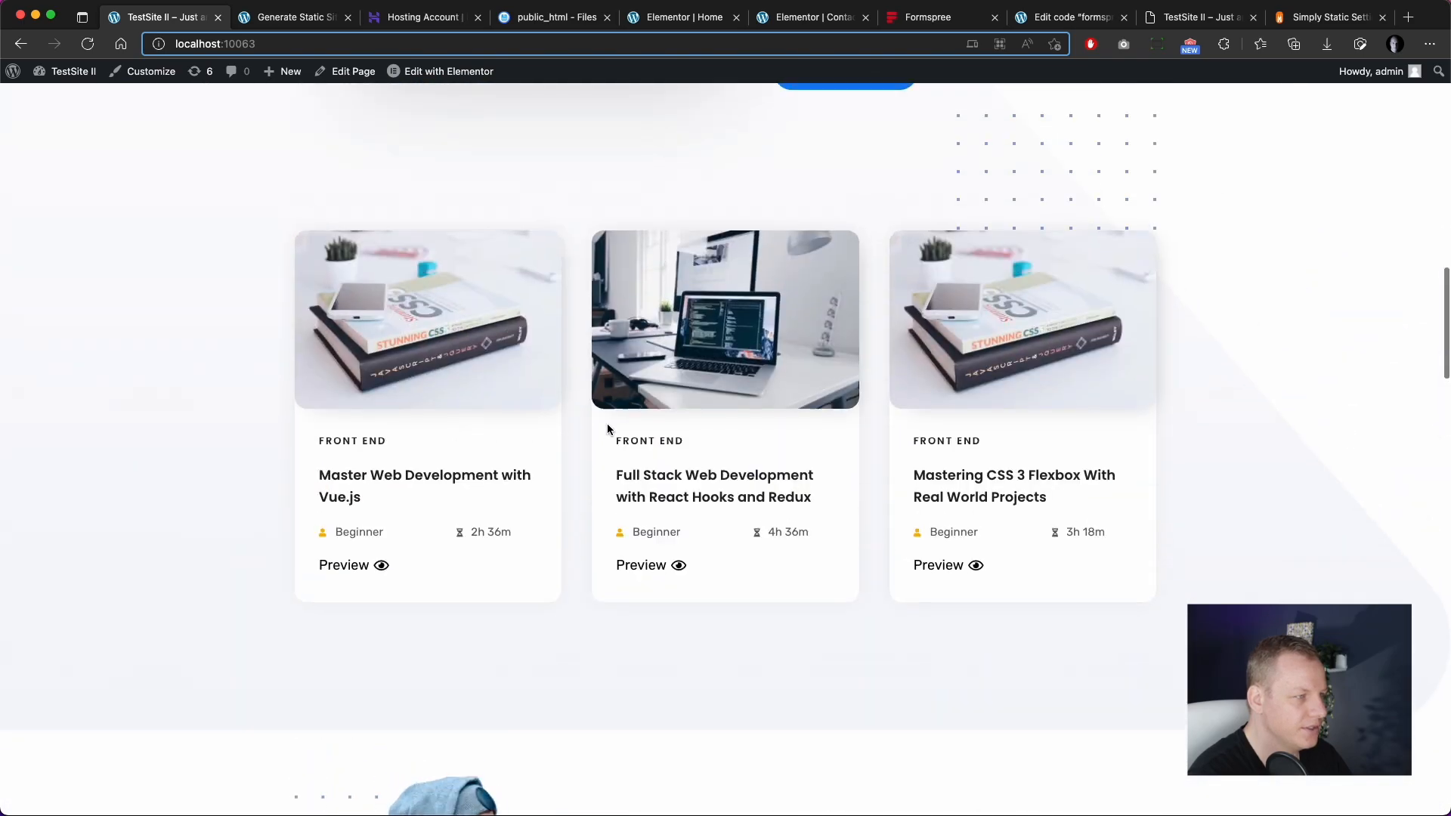
pyautogui.scroll(-12, 647, 401)
pyautogui.scroll(-4, 647, 400)
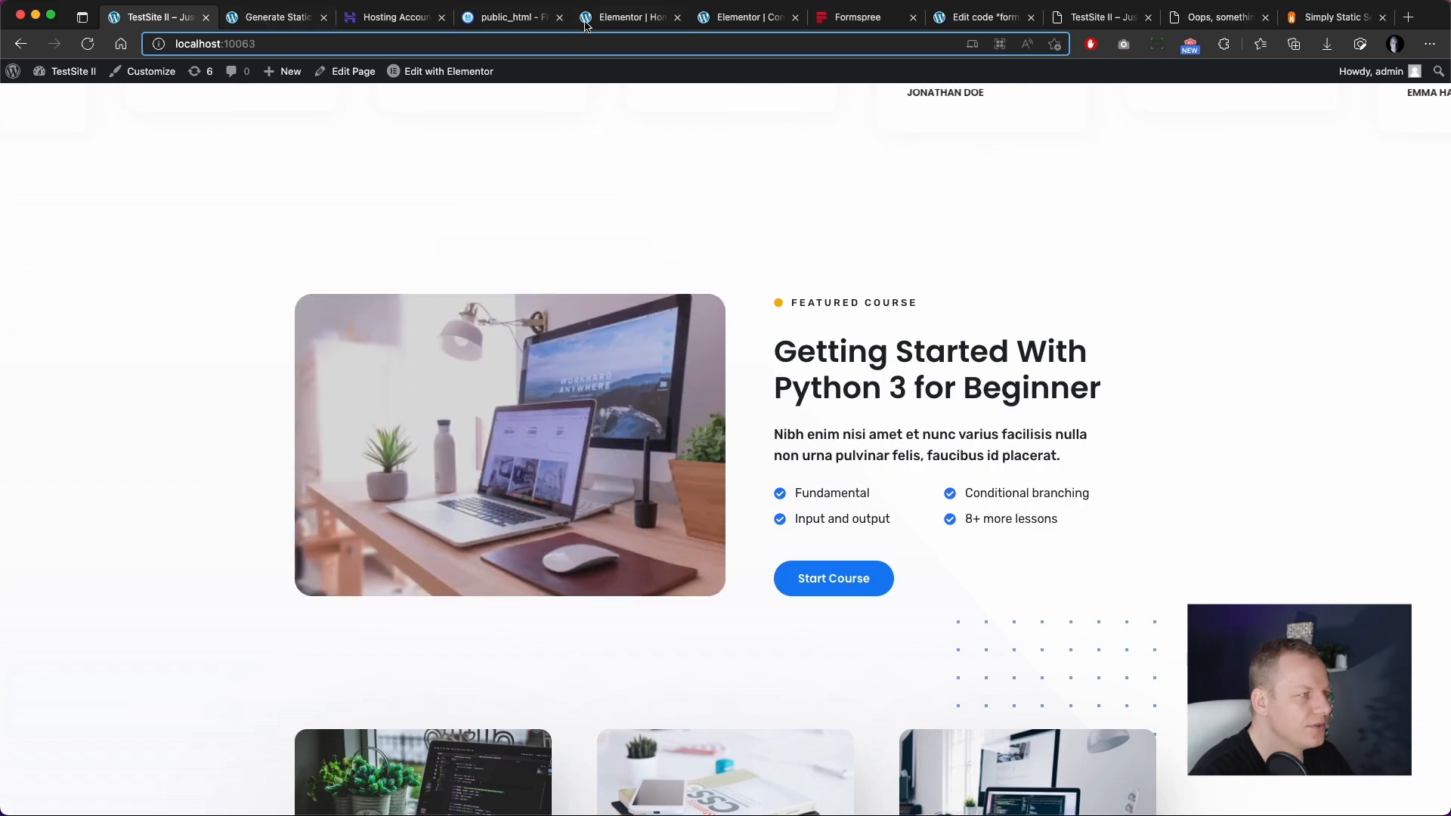
# Step: In the Elementor editor for the home page, open the background slideshow gallery of the Python 3 featured course's image column for editing
pyautogui.click(627, 16)
pyautogui.scroll(-7, 606, 438)
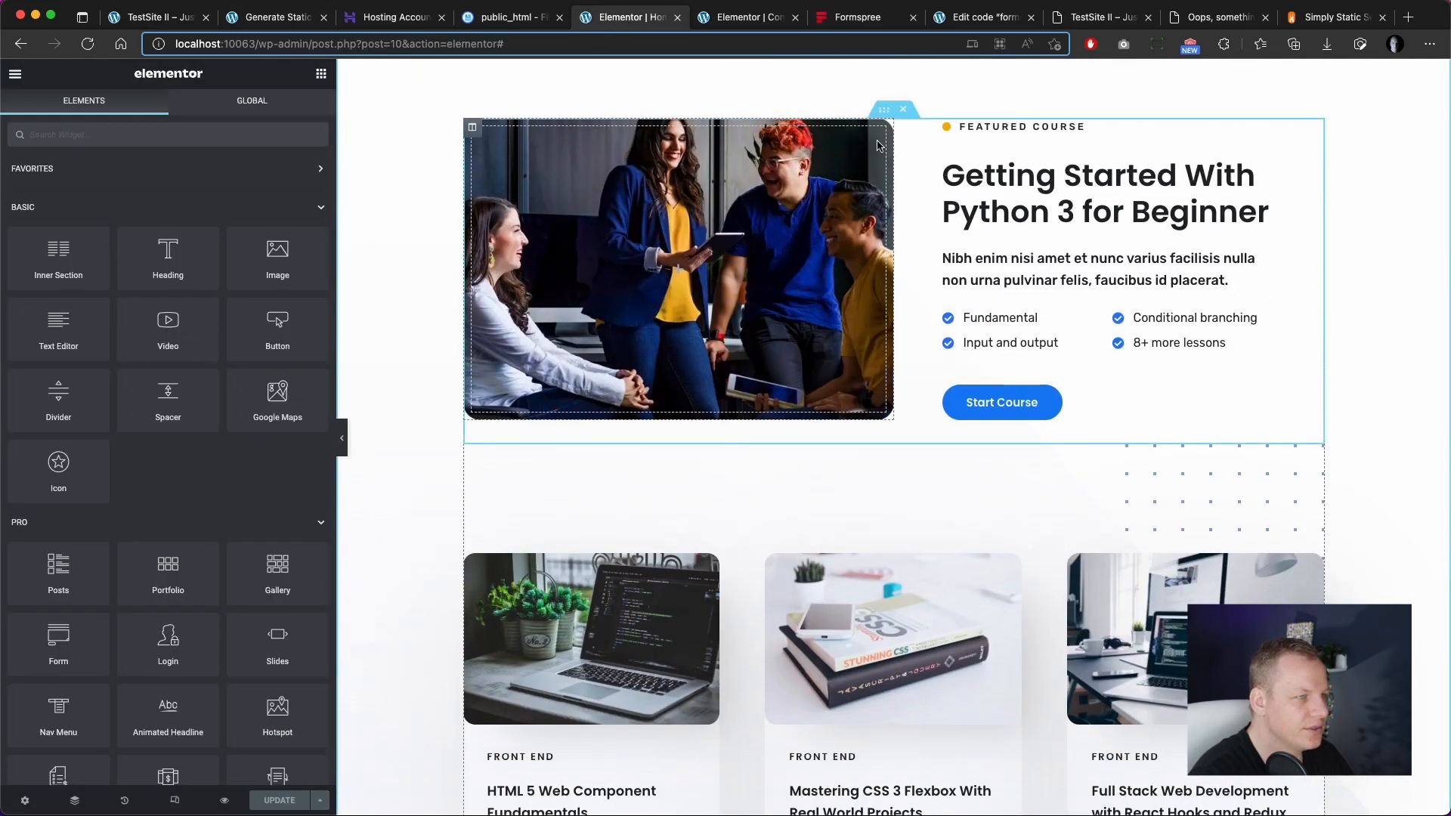
pyautogui.click(472, 126)
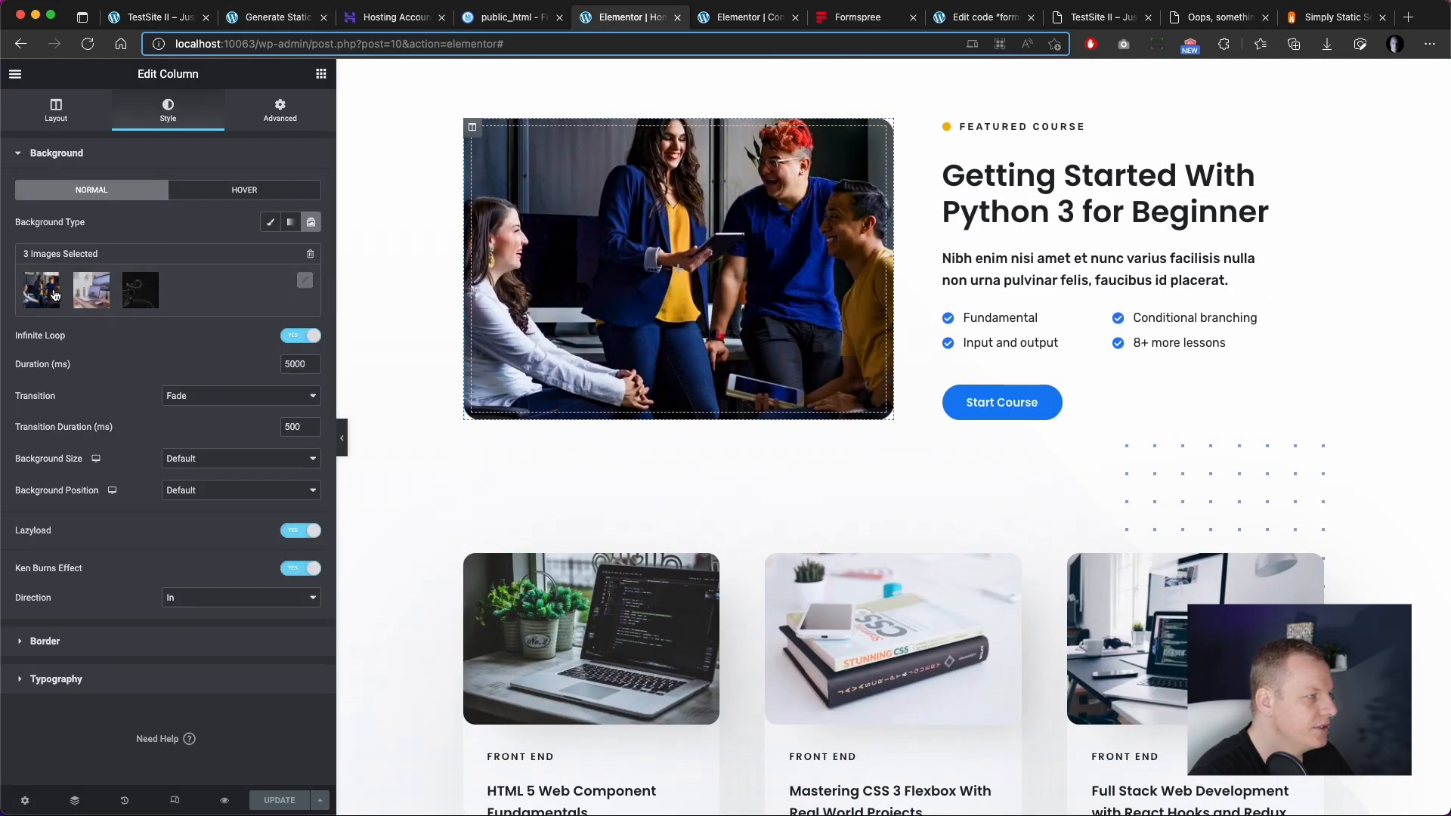
pyautogui.click(305, 281)
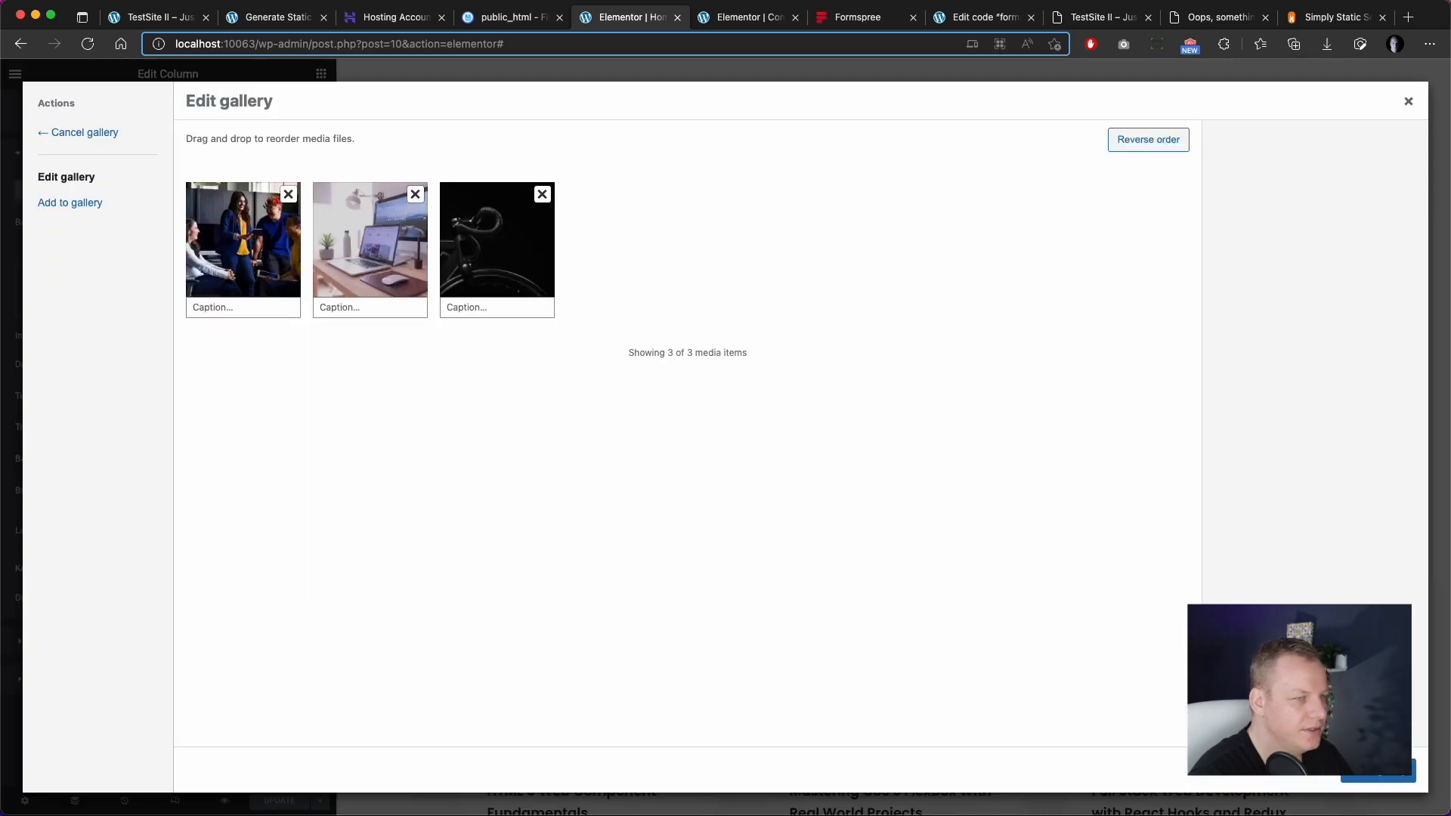
# Step: Copy the file URLs of the three gallery images: online-coding-course-team-video-img-bg.jpg, online-programming-course-hero-video-thumb.jpg and qr2.jpg
pyautogui.click(246, 226)
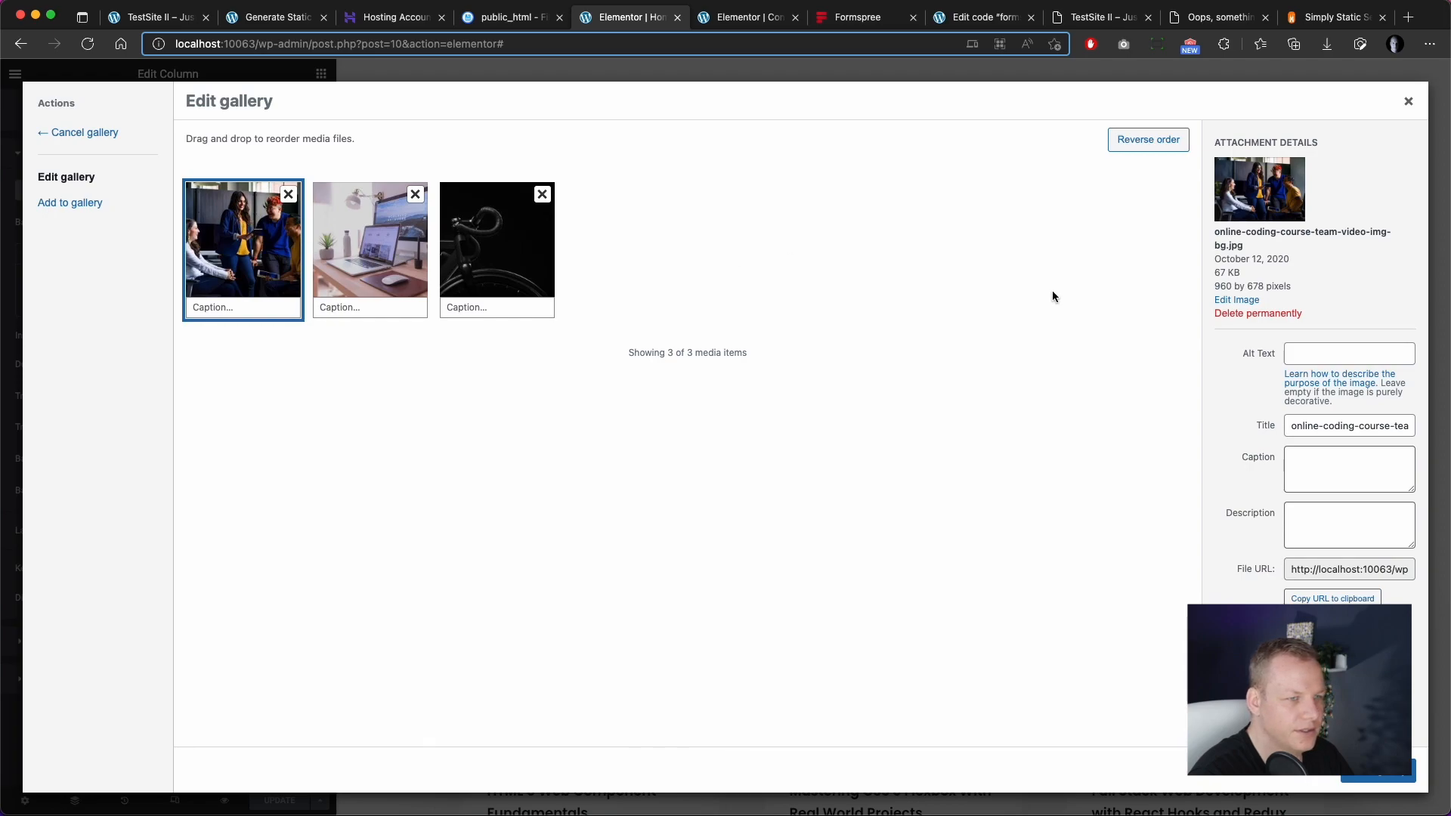
pyautogui.click(1332, 598)
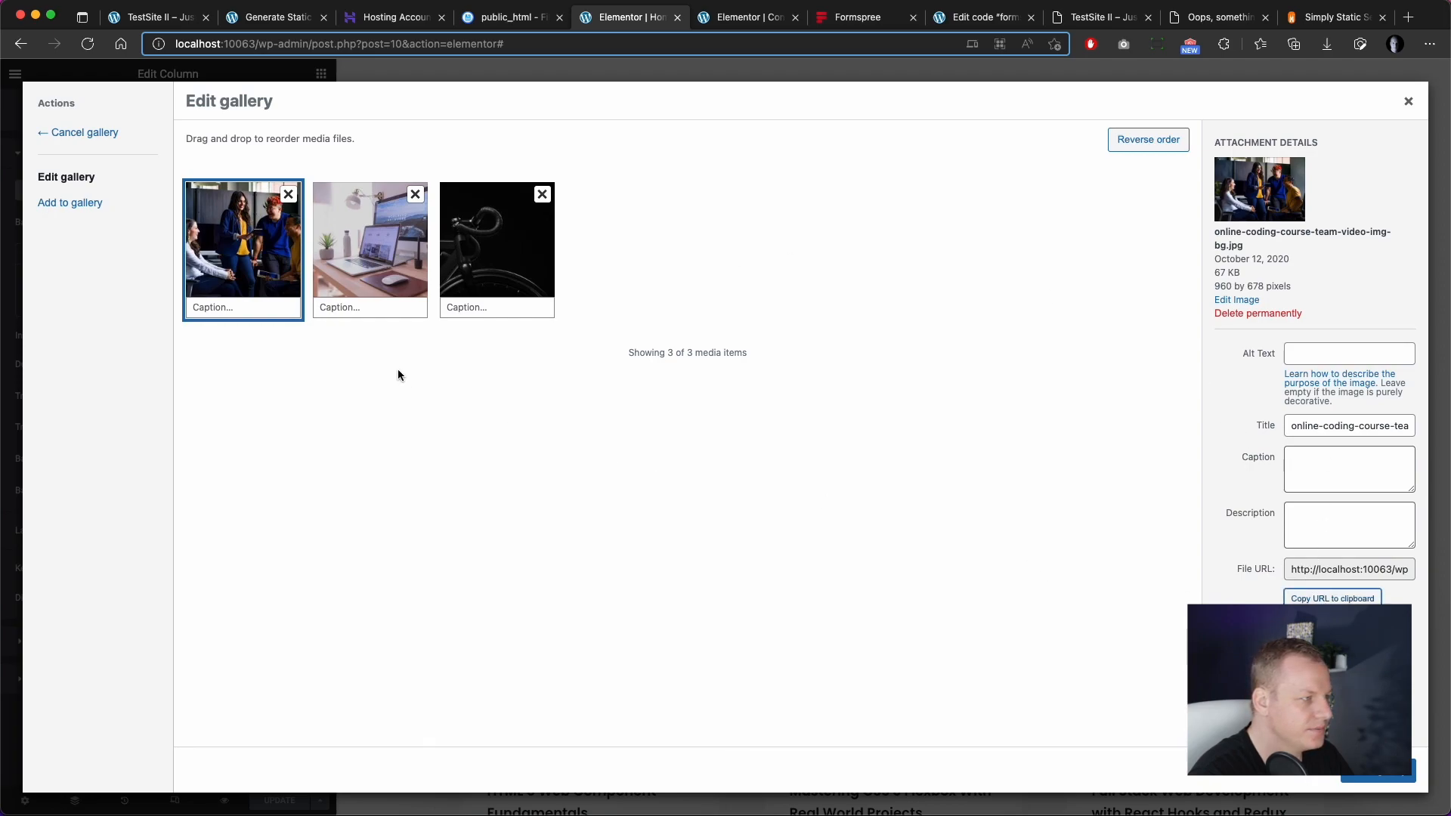
pyautogui.click(403, 265)
pyautogui.click(1328, 595)
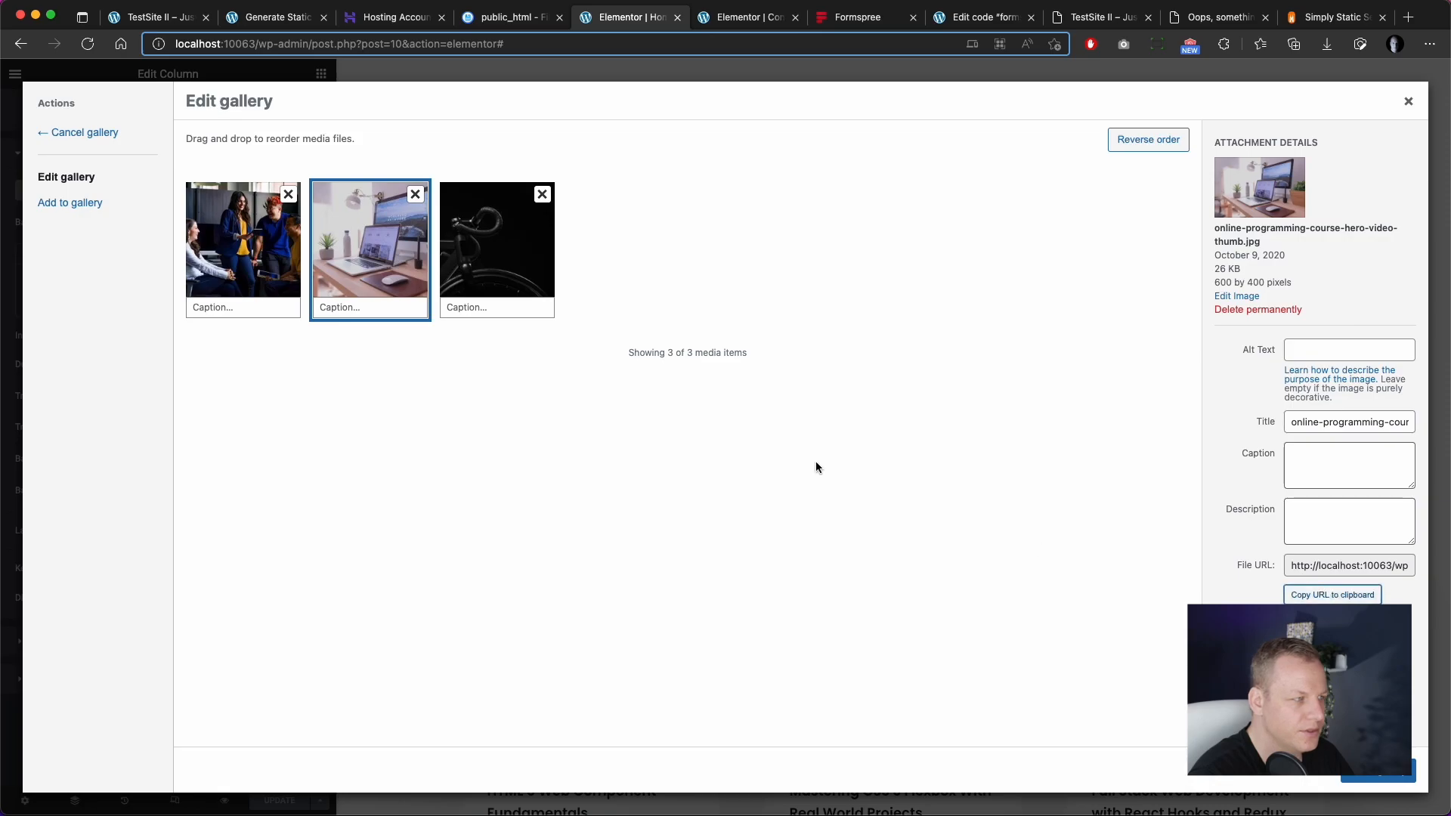
pyautogui.click(497, 242)
pyautogui.click(1311, 514)
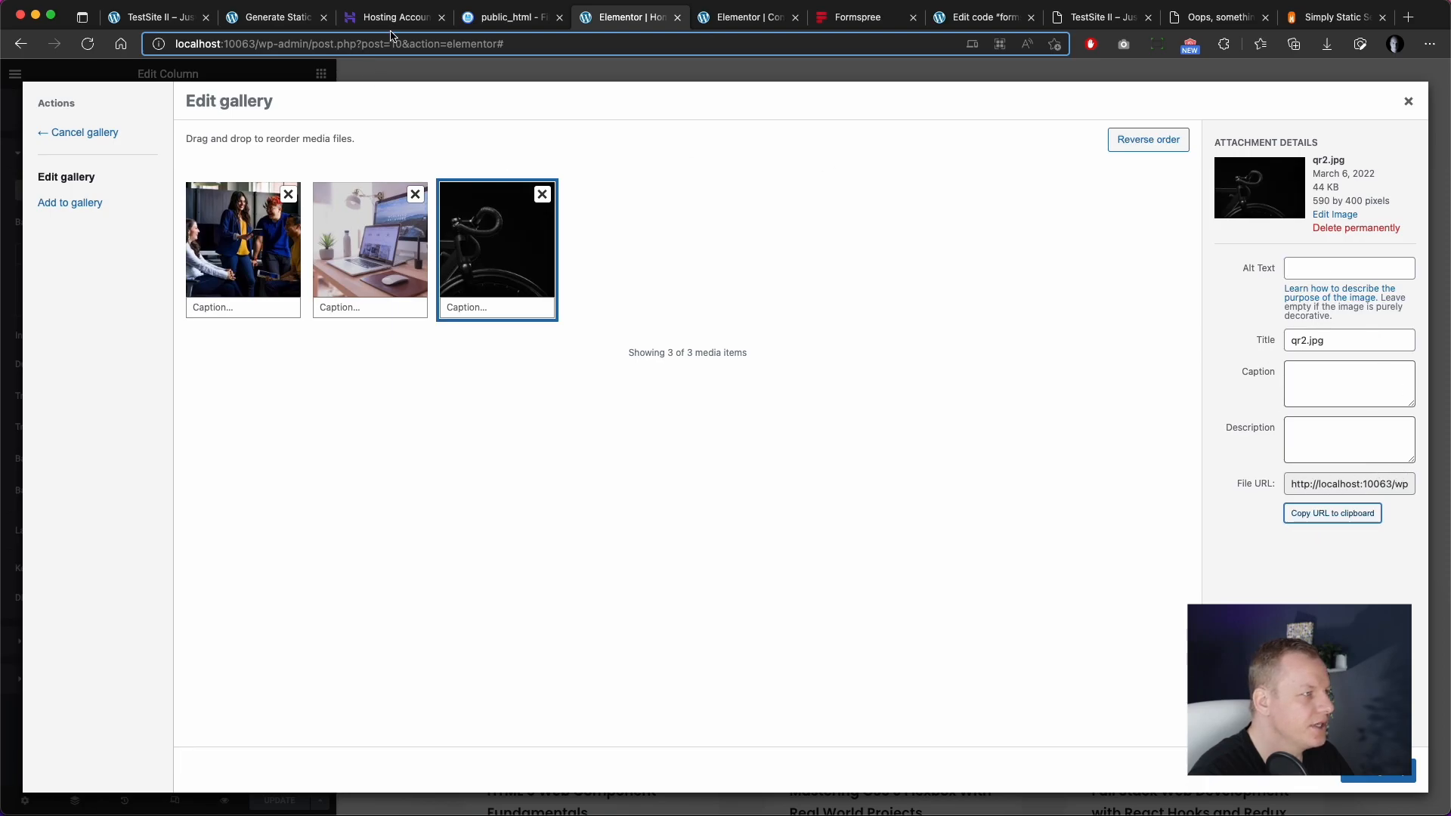
# Step: Open Simply Static's Include/Exclude settings and enlarge the Additional URLs field, placing the text cursor after the last entry
pyautogui.click(291, 22)
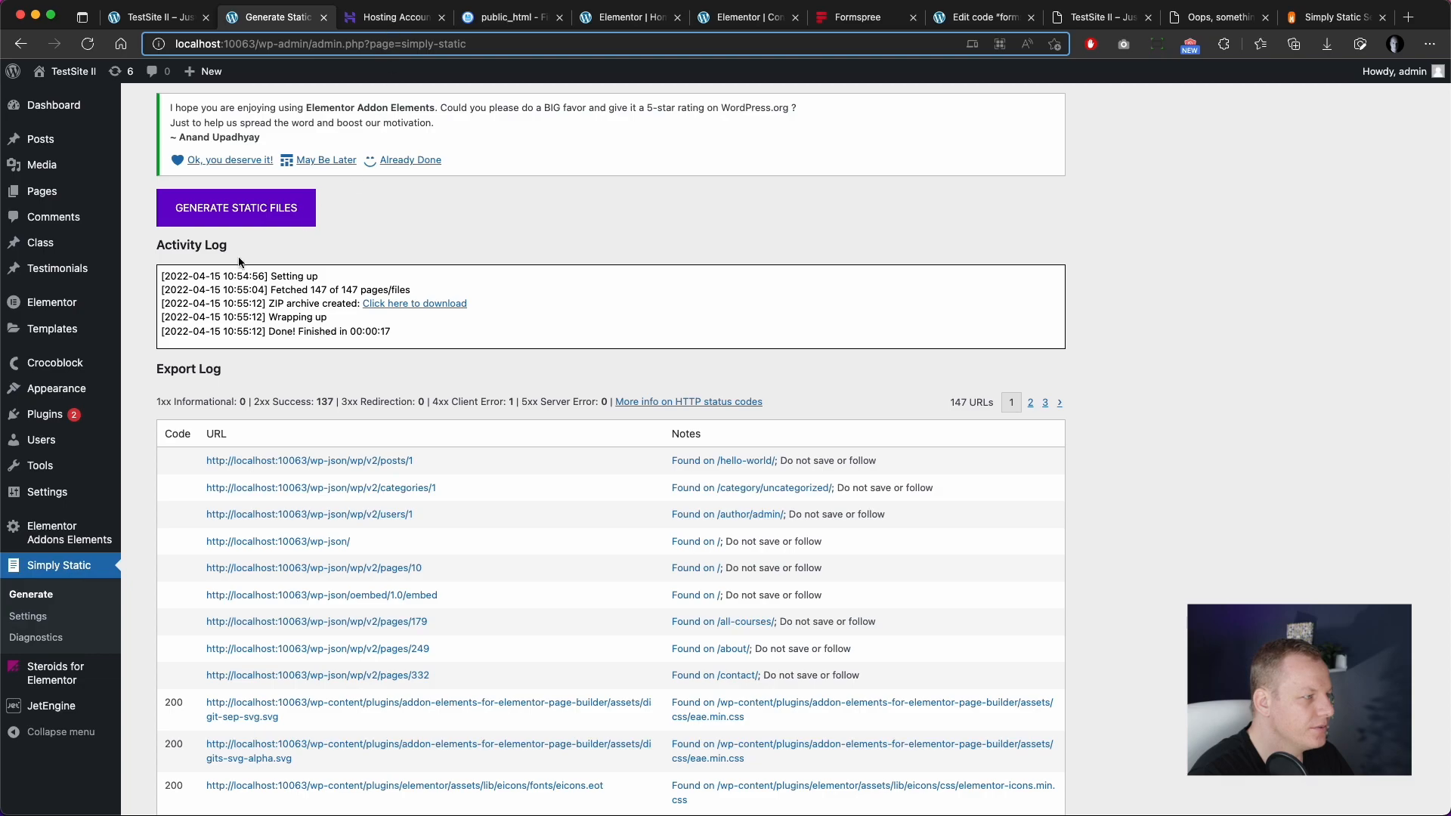
pyautogui.click(29, 616)
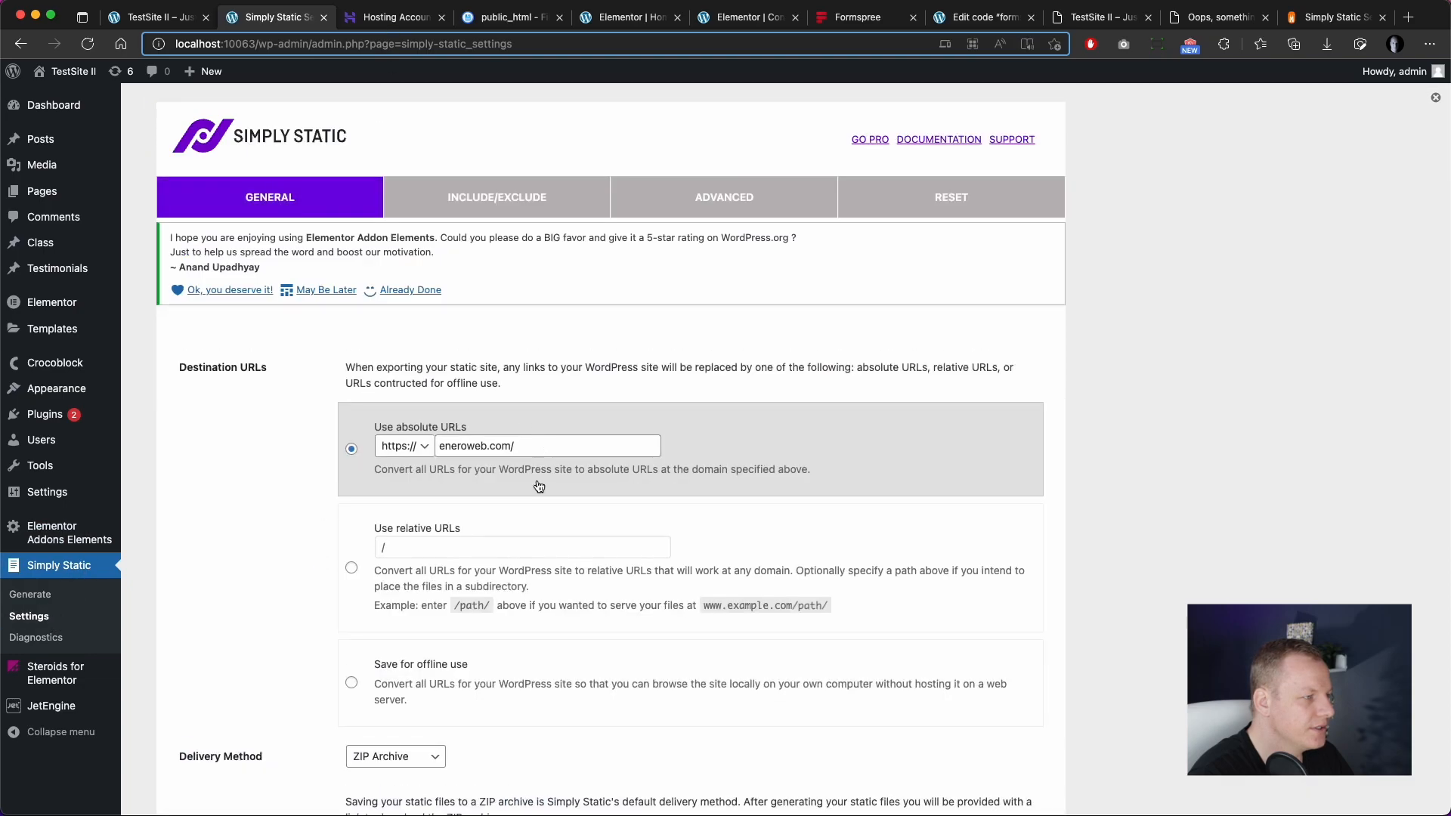
pyautogui.click(523, 202)
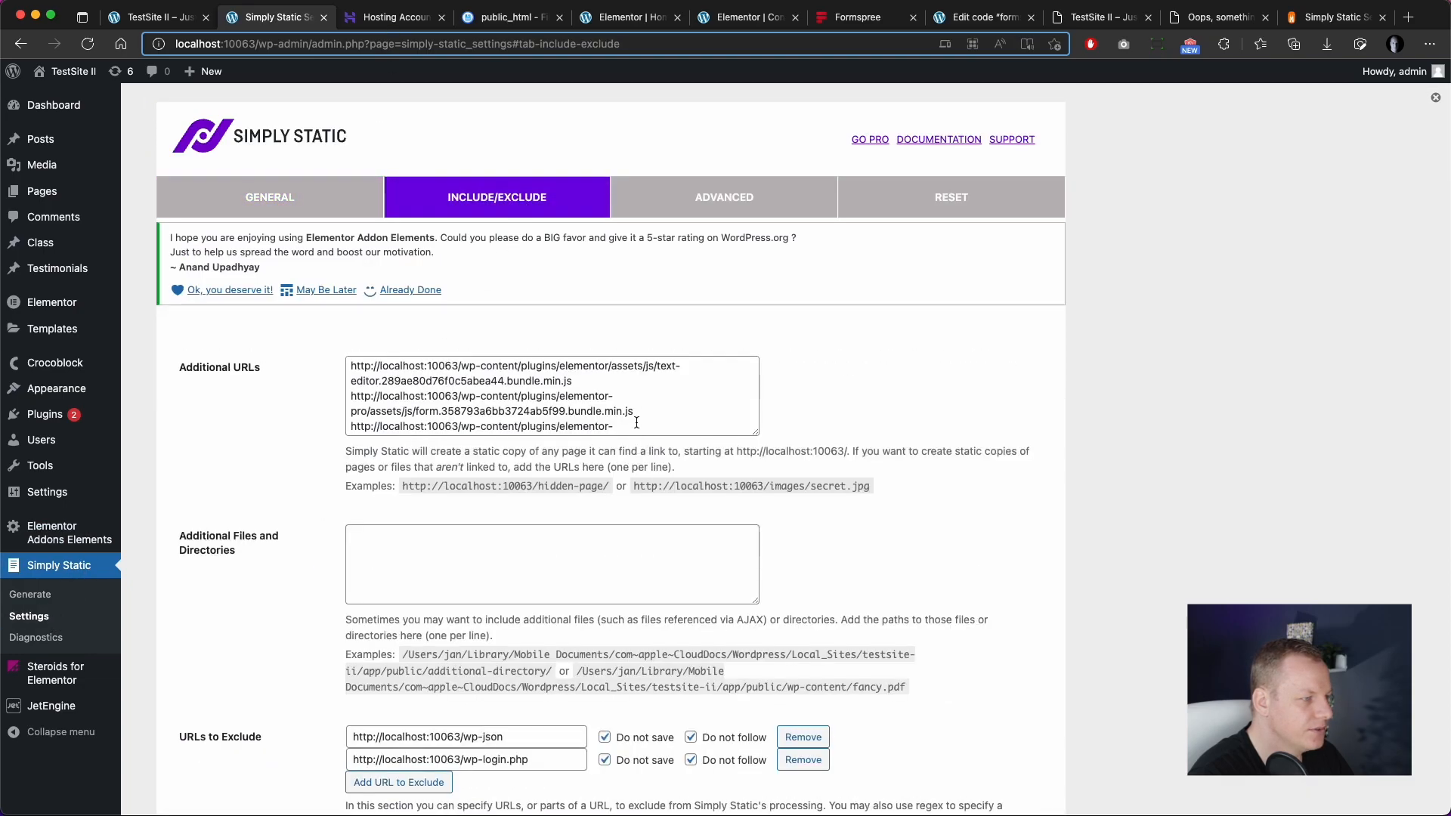
pyautogui.scroll(-6, 638, 430)
pyautogui.scroll(2, 641, 405)
pyautogui.moveTo(753, 252); pyautogui.dragTo(673, 568)
pyautogui.click(693, 356)
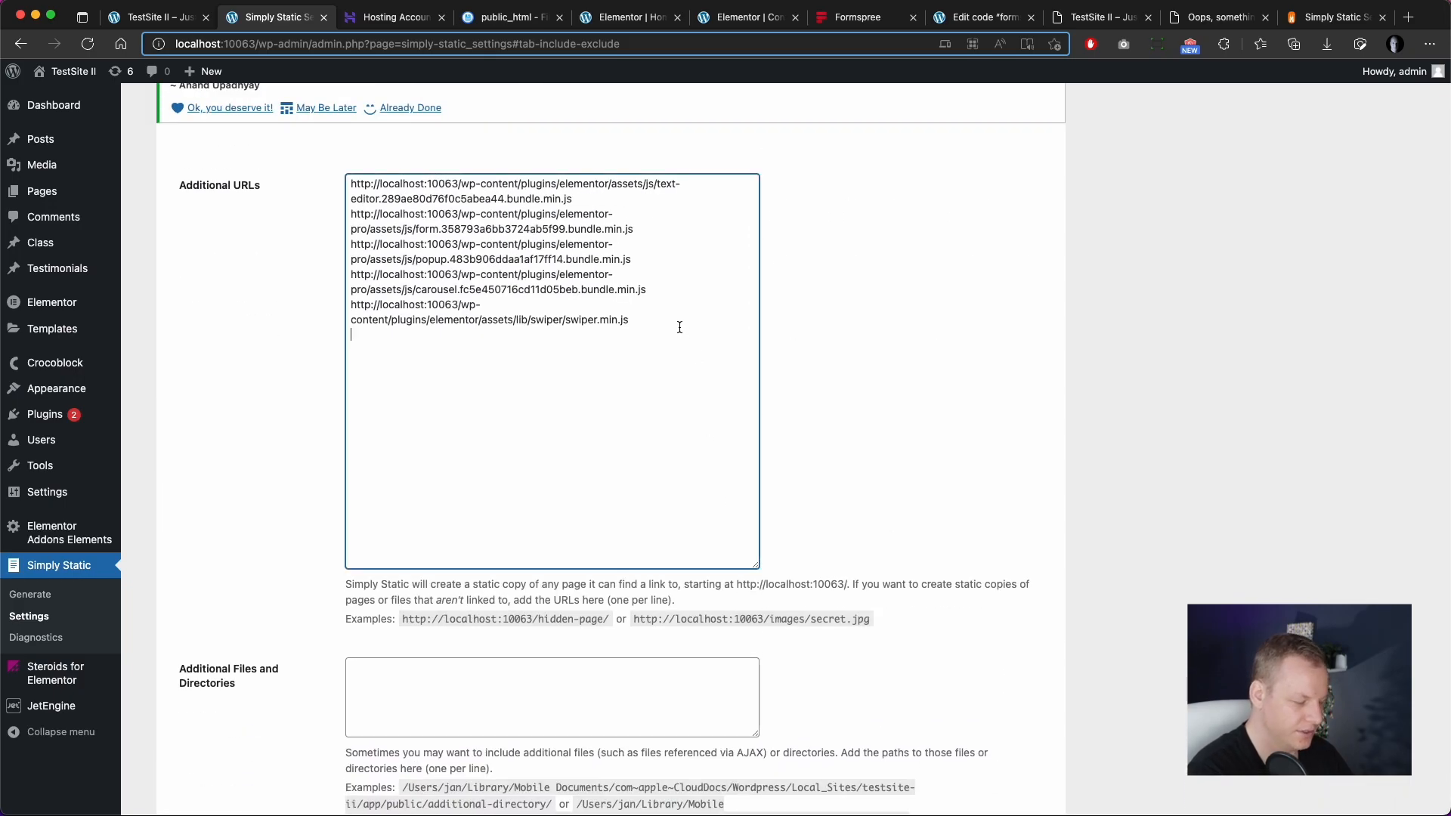
# Step: Add the three copied image URLs from the clipboard history to Additional URLs, one per line
pyautogui.press('super+shift+v')
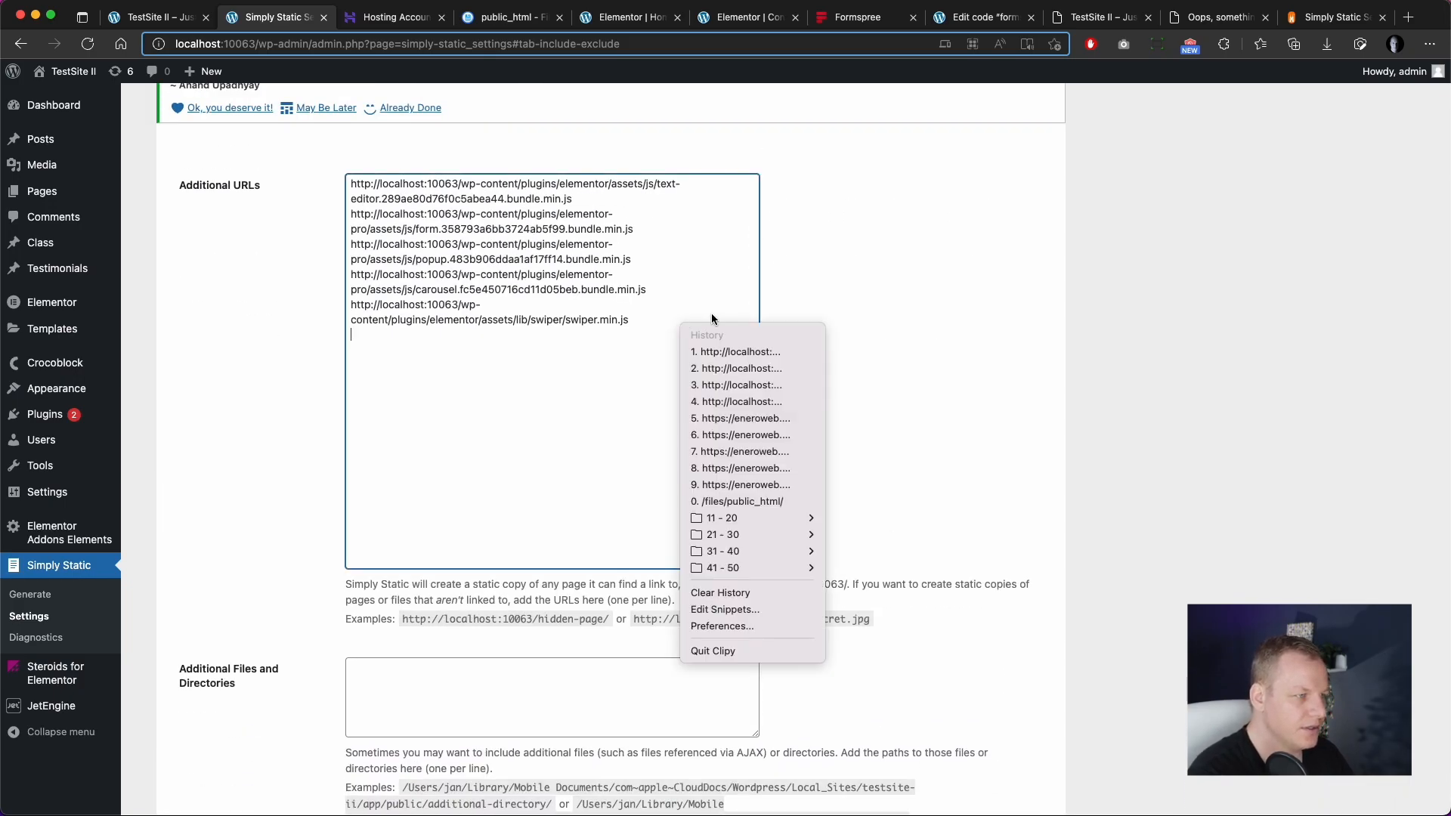
pyautogui.click(775, 384)
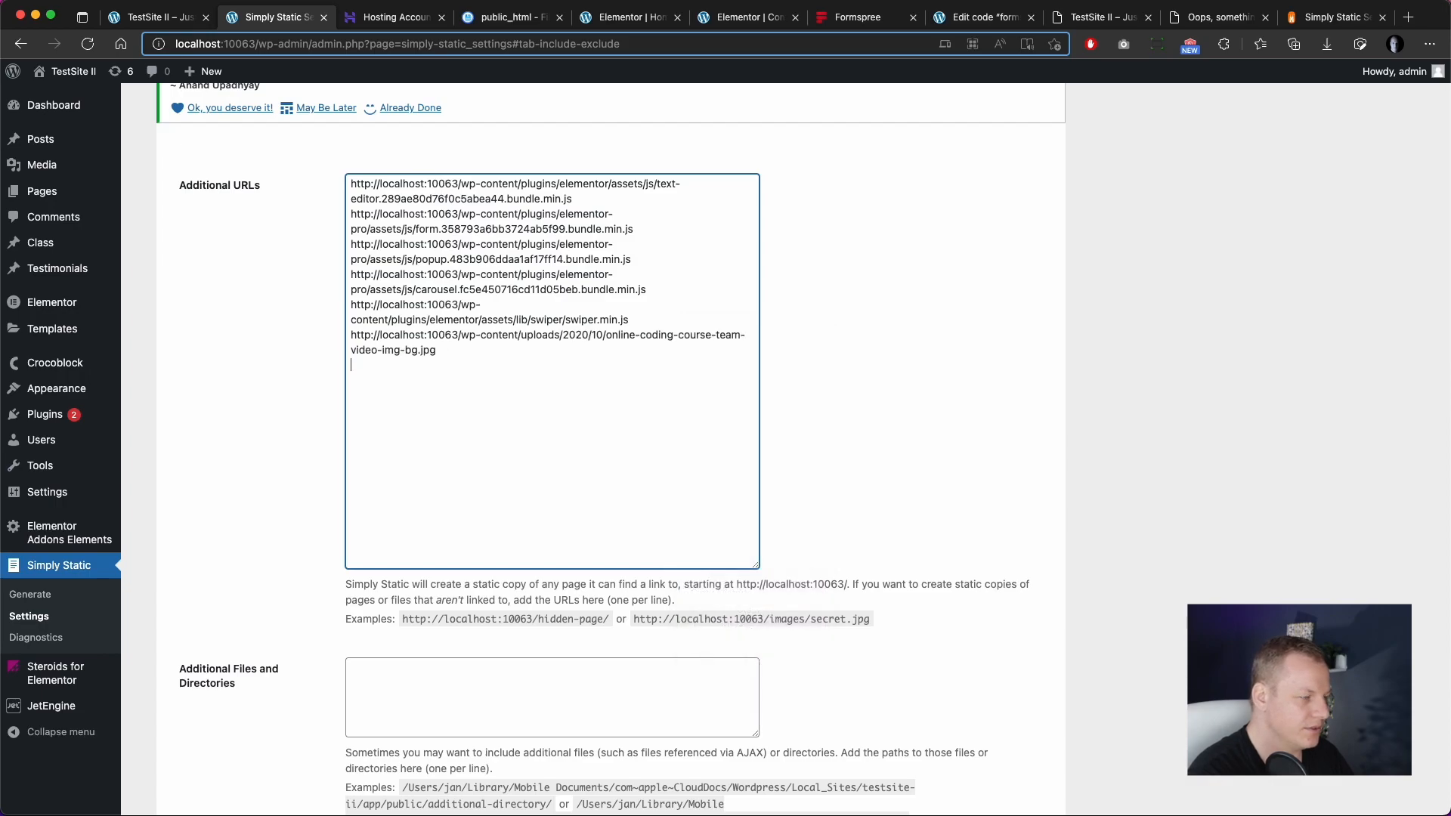
pyautogui.press('super+shift+v')
pyautogui.click(721, 442)
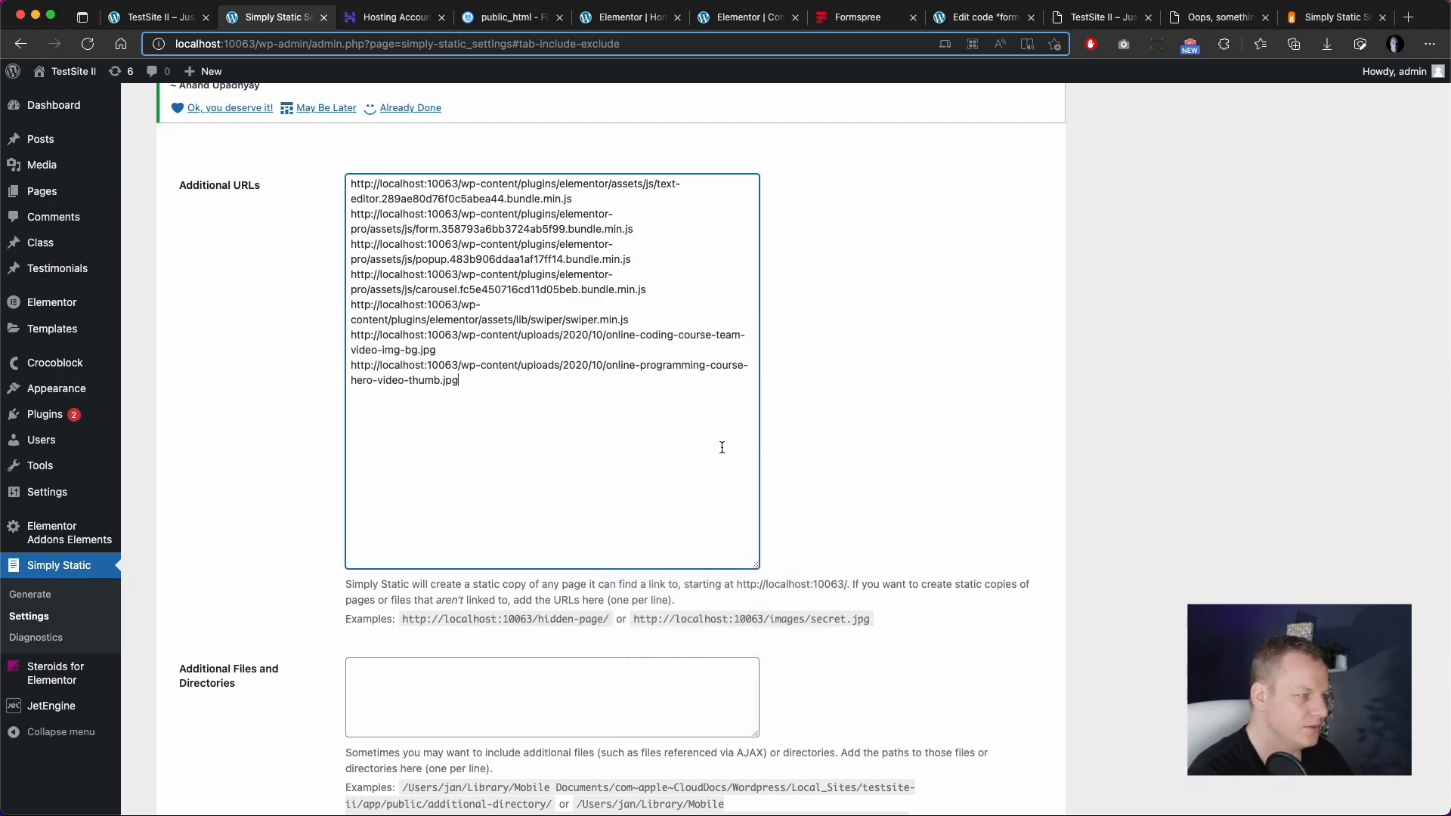
pyautogui.press('super+shift+v')
pyautogui.click(792, 505)
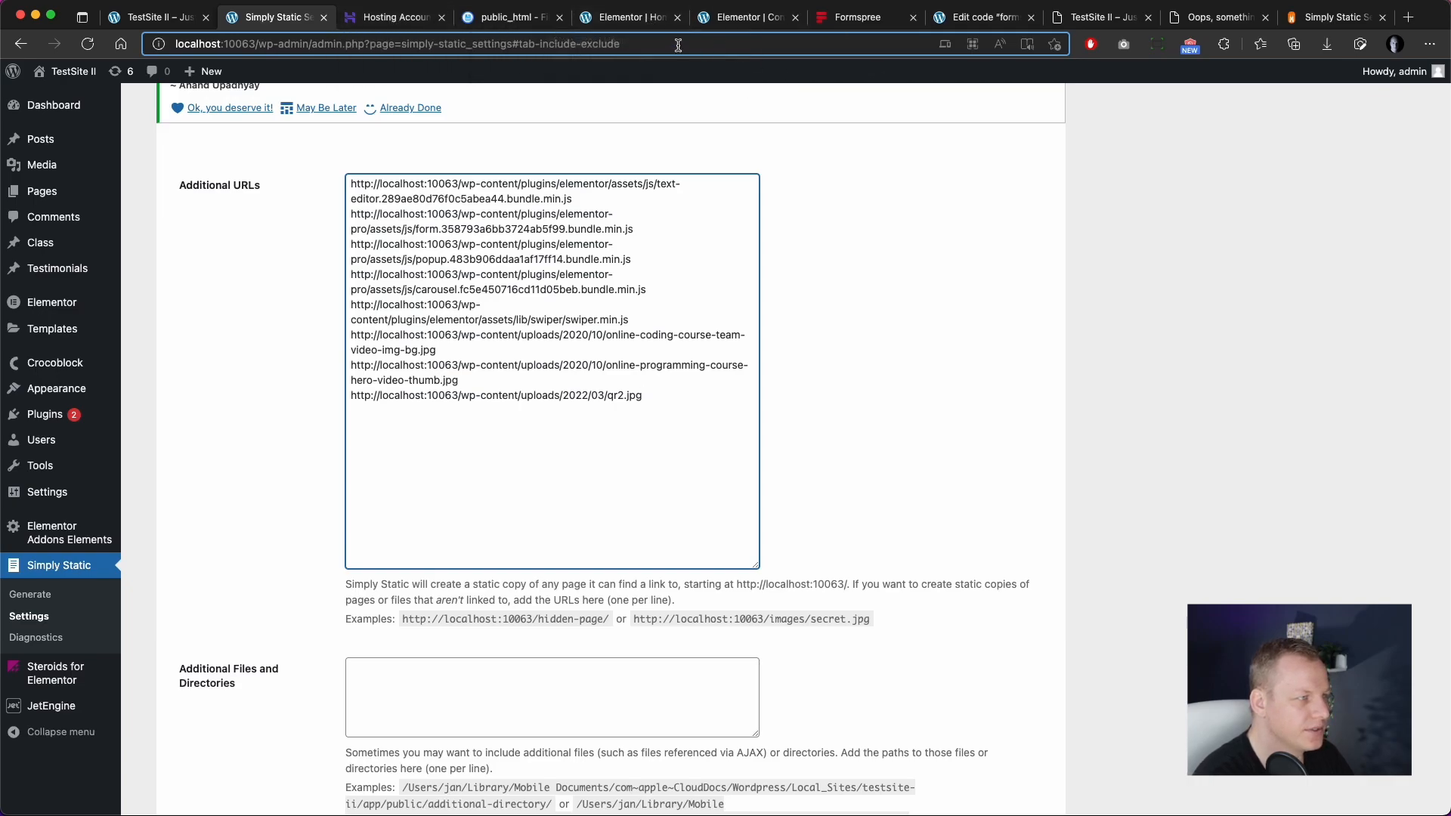
# Step: Return to the live eneroweb.com site, close the developer tools and go to the Let Numbers Talk counters on the About page
pyautogui.click(1096, 17)
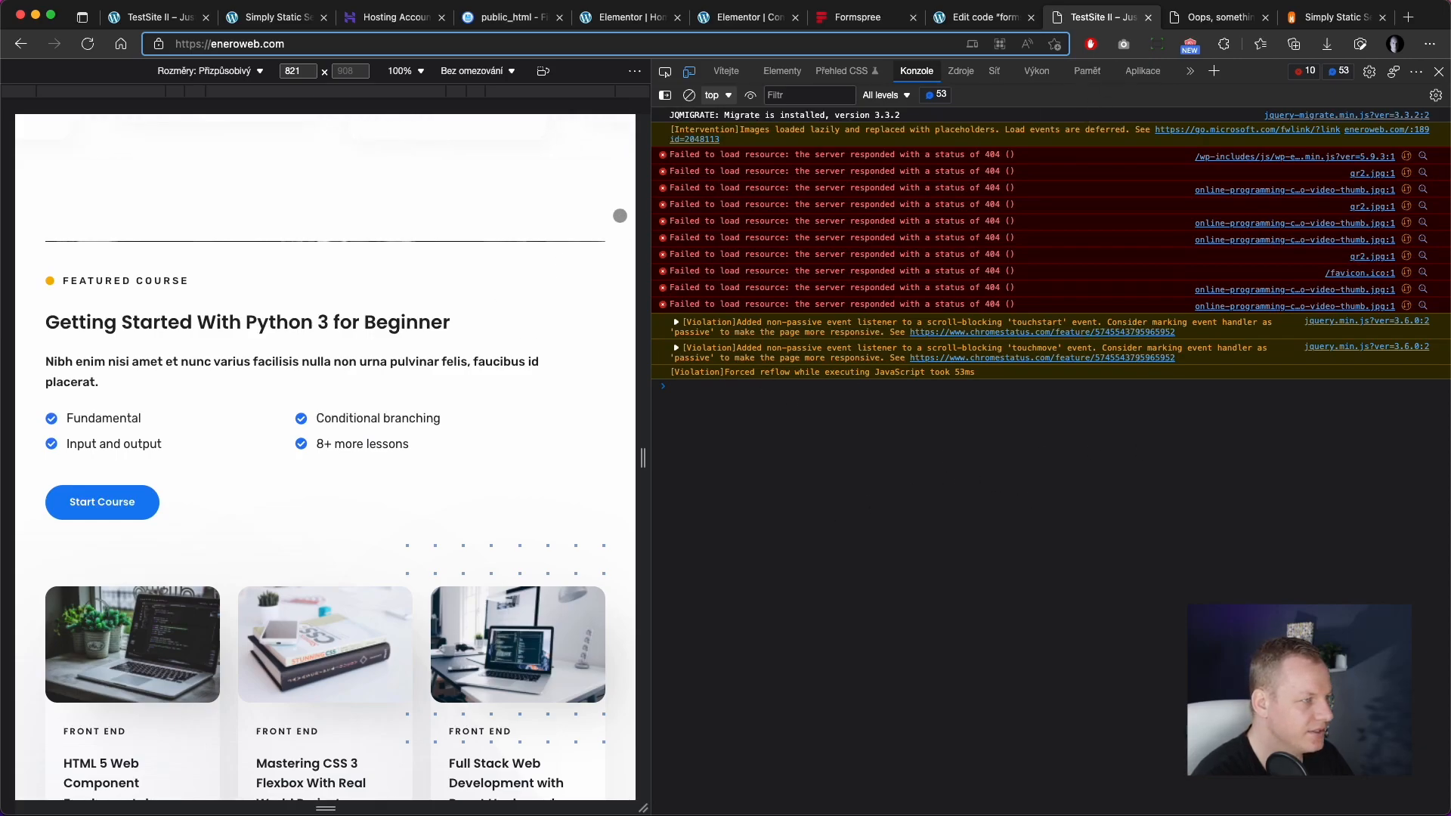
pyautogui.scroll(20, 552, 293)
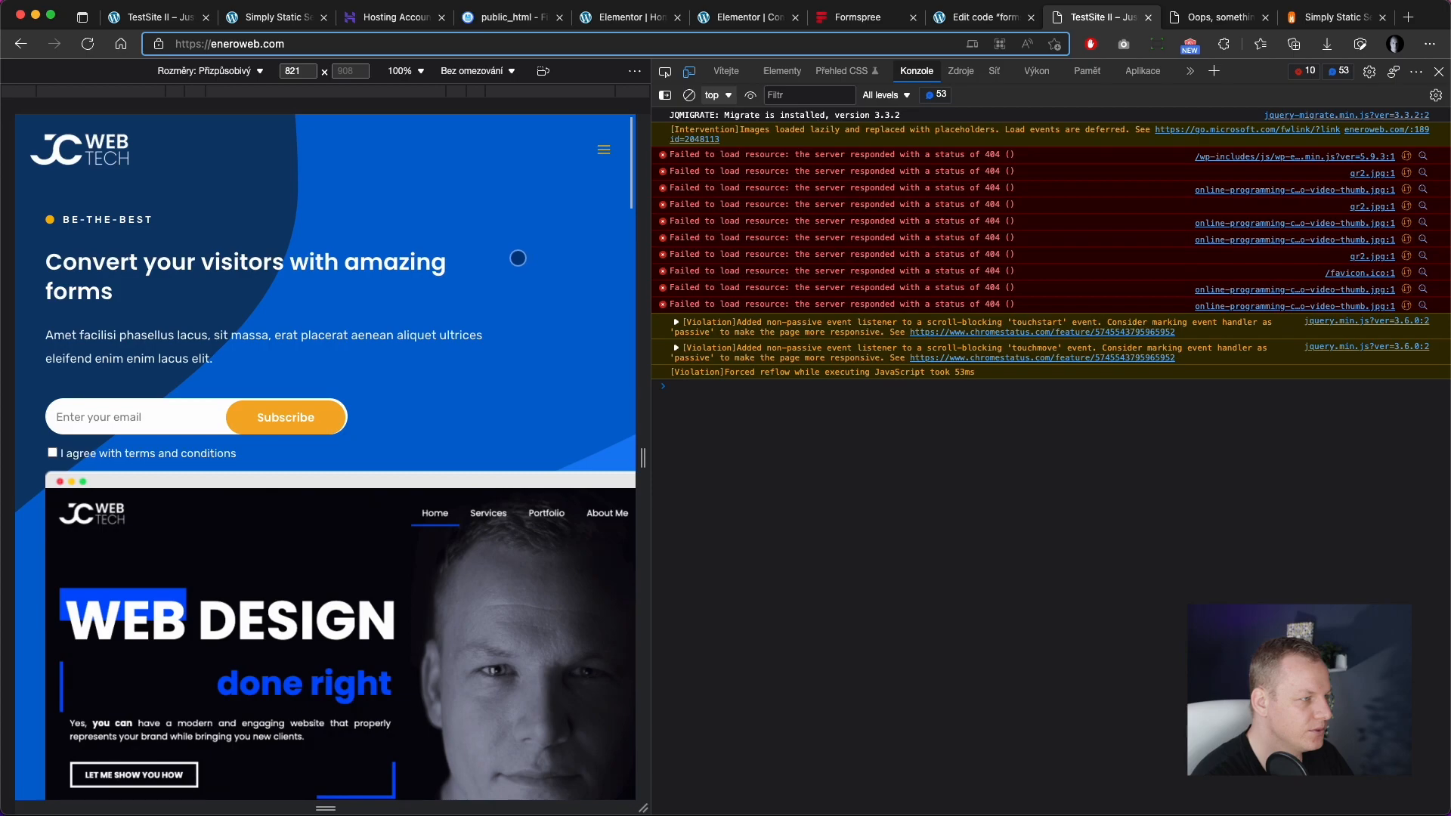
pyautogui.press('alt+super+i')
pyautogui.click(930, 106)
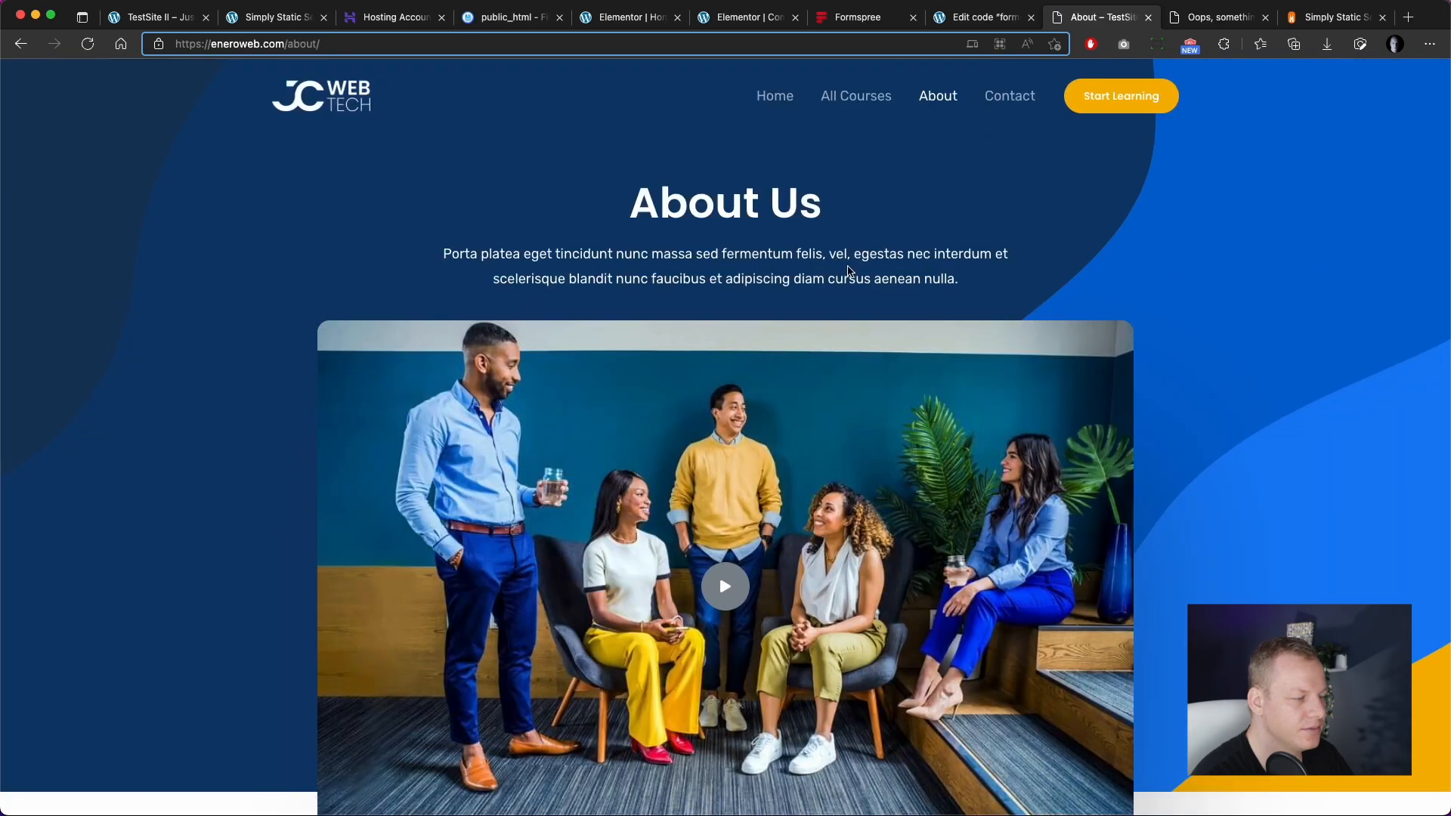
pyautogui.scroll(-10, 780, 387)
# Step: Inspect the About page's network requests after a reload and copy the request URL of the counter.02cef29c589e742d4c8c.bundle.min.js script
pyautogui.rightClick(619, 483)
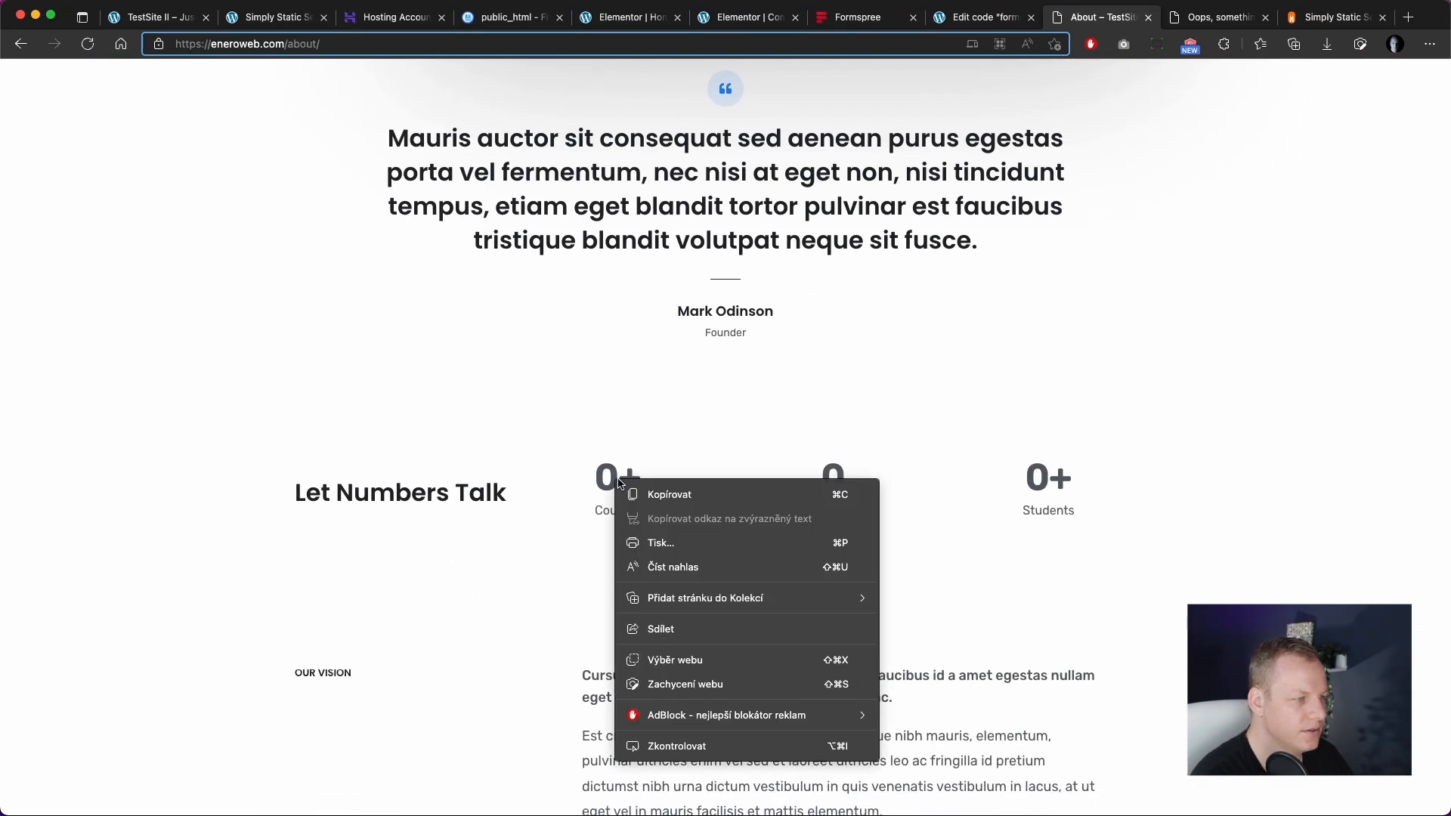
pyautogui.click(713, 747)
pyautogui.press('super+r')
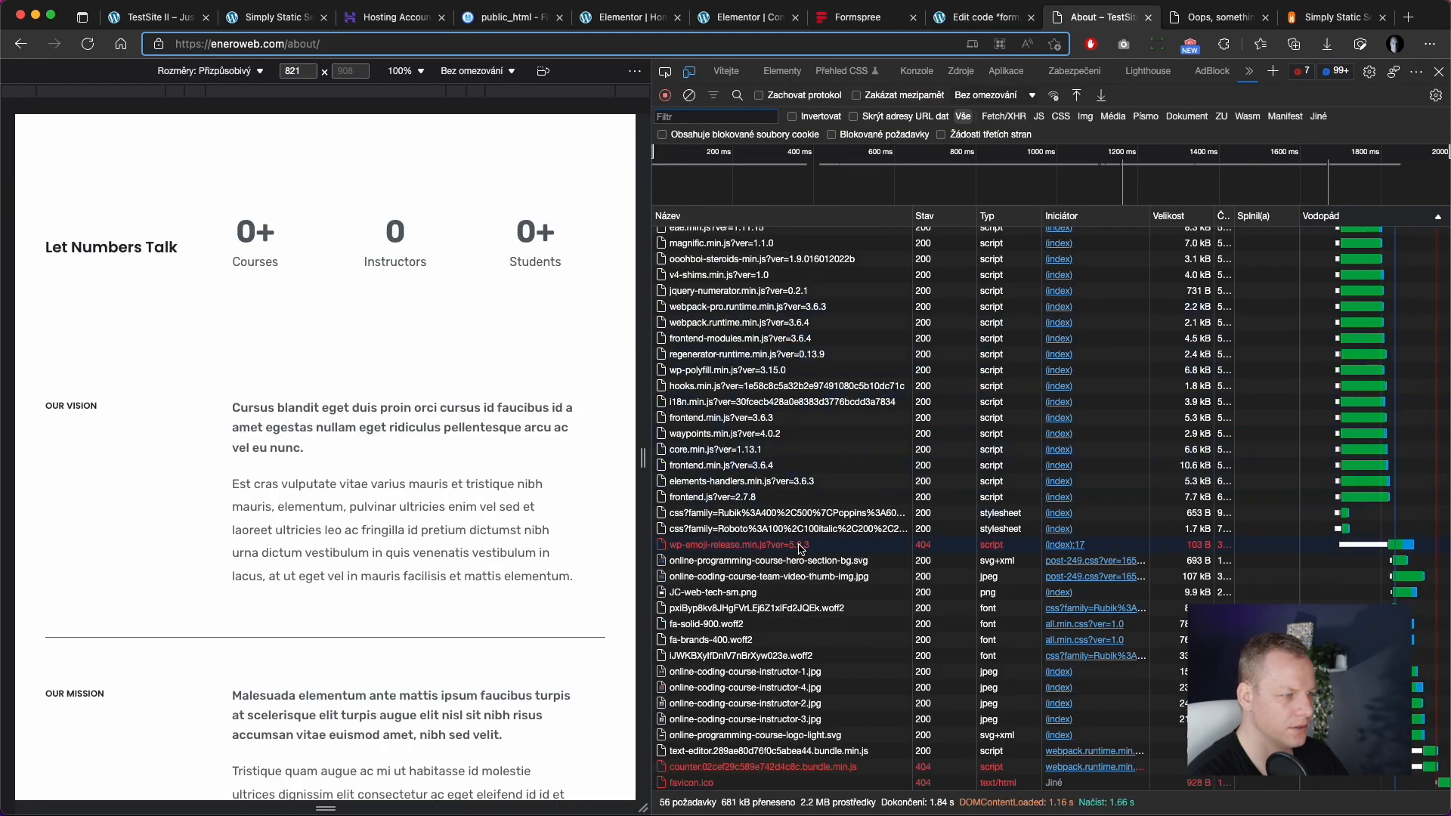
pyautogui.click(775, 767)
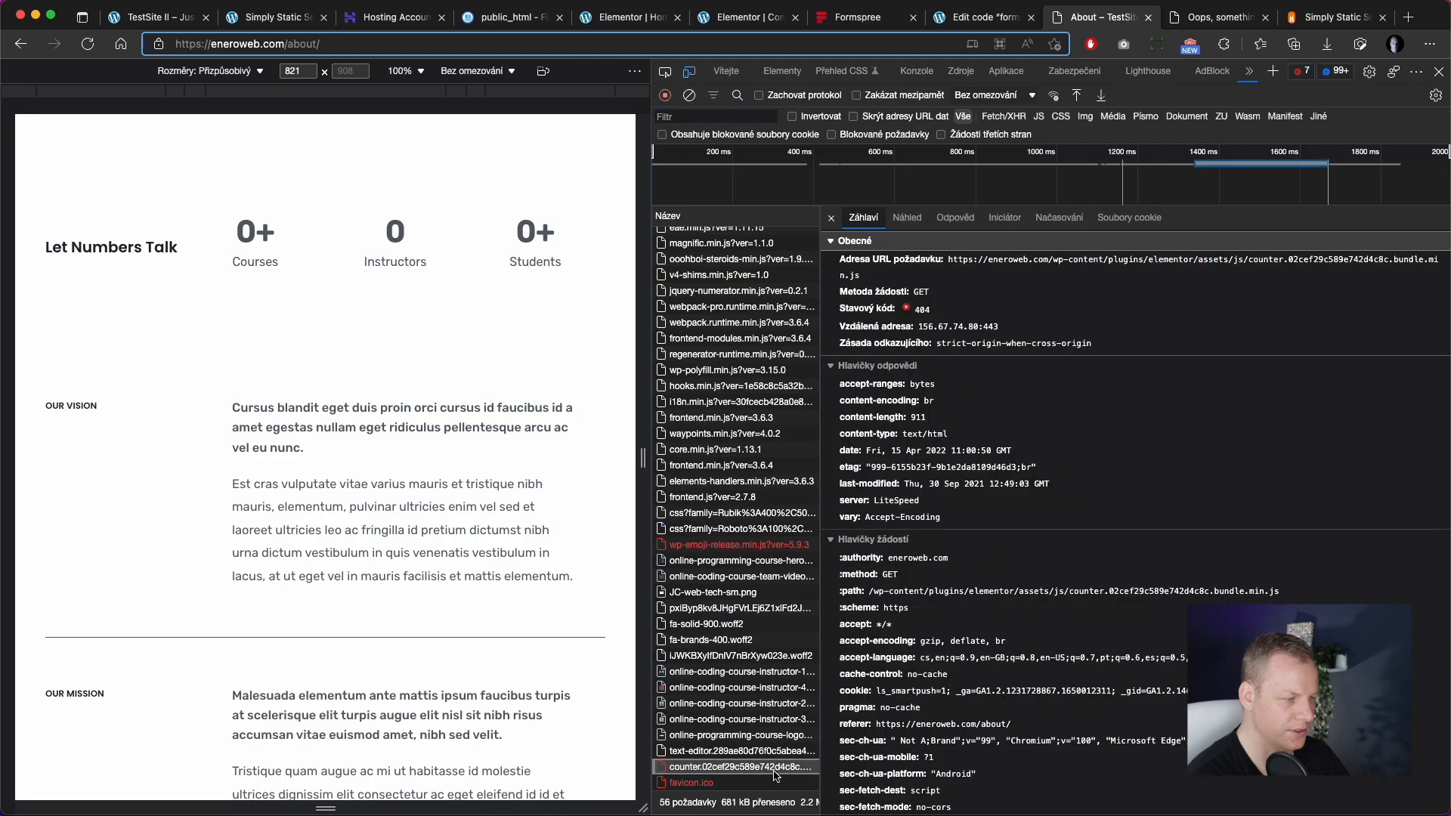
pyautogui.click(974, 266)
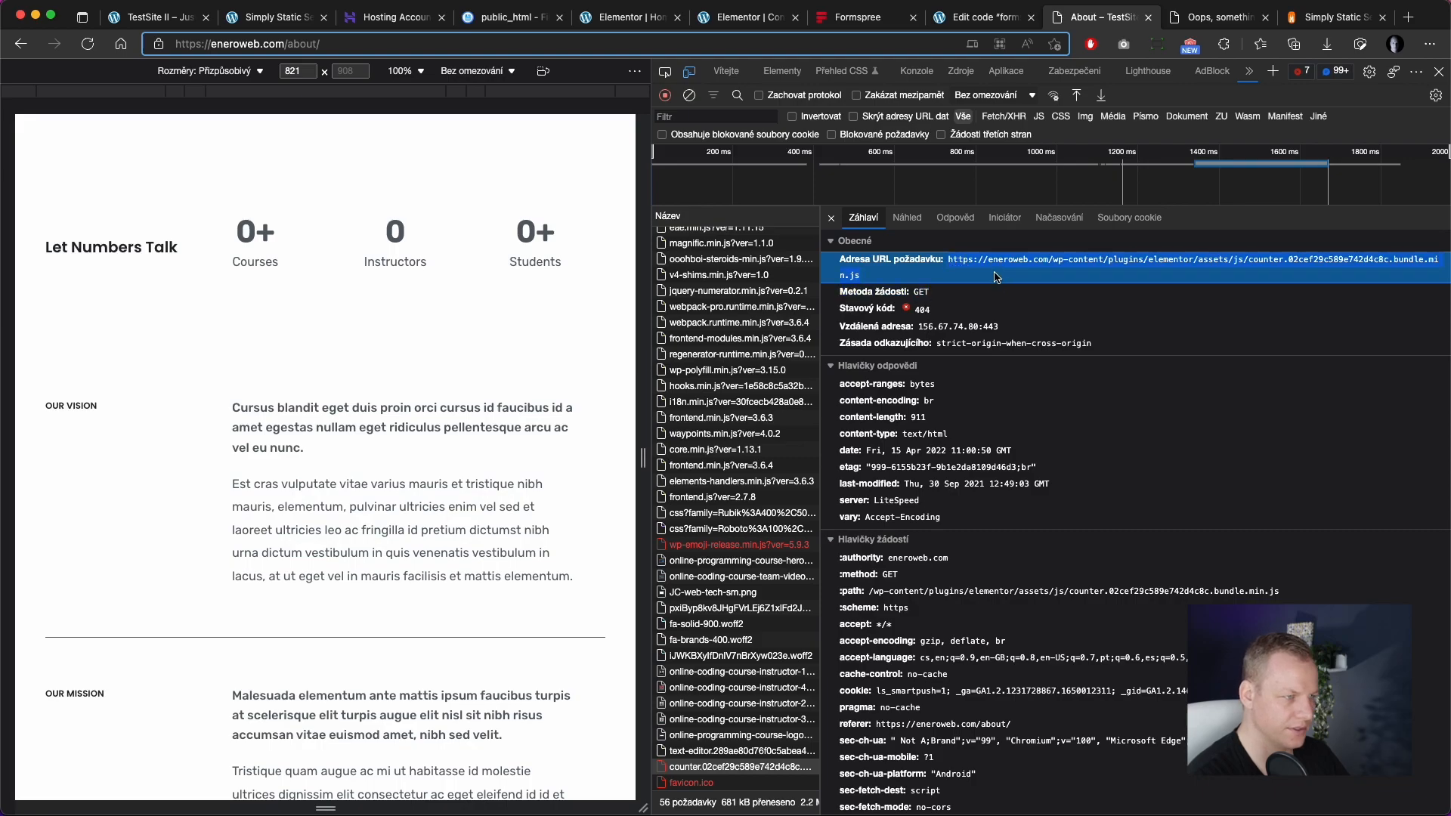
pyautogui.click(290, 19)
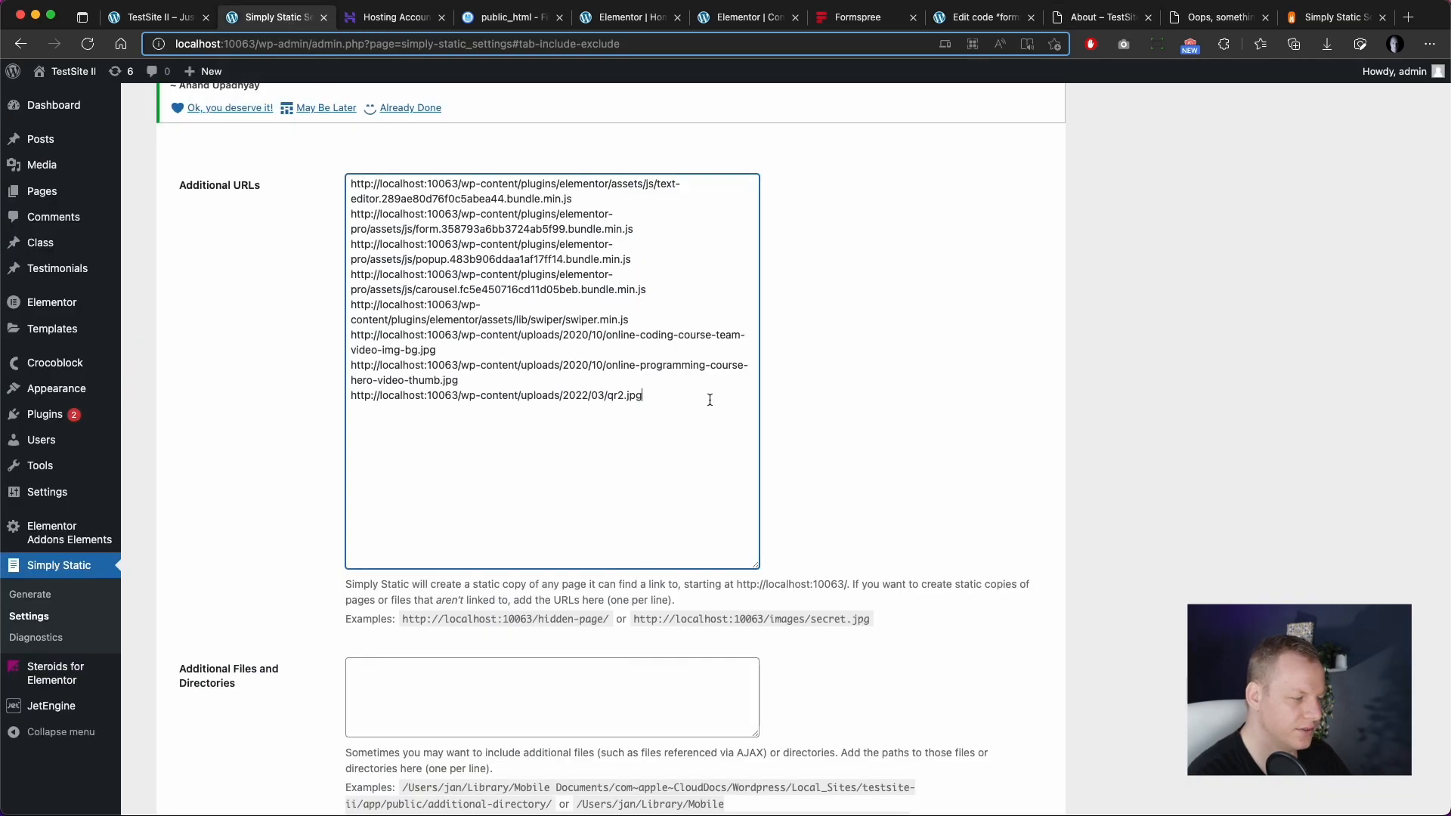
pyautogui.press('super+v')
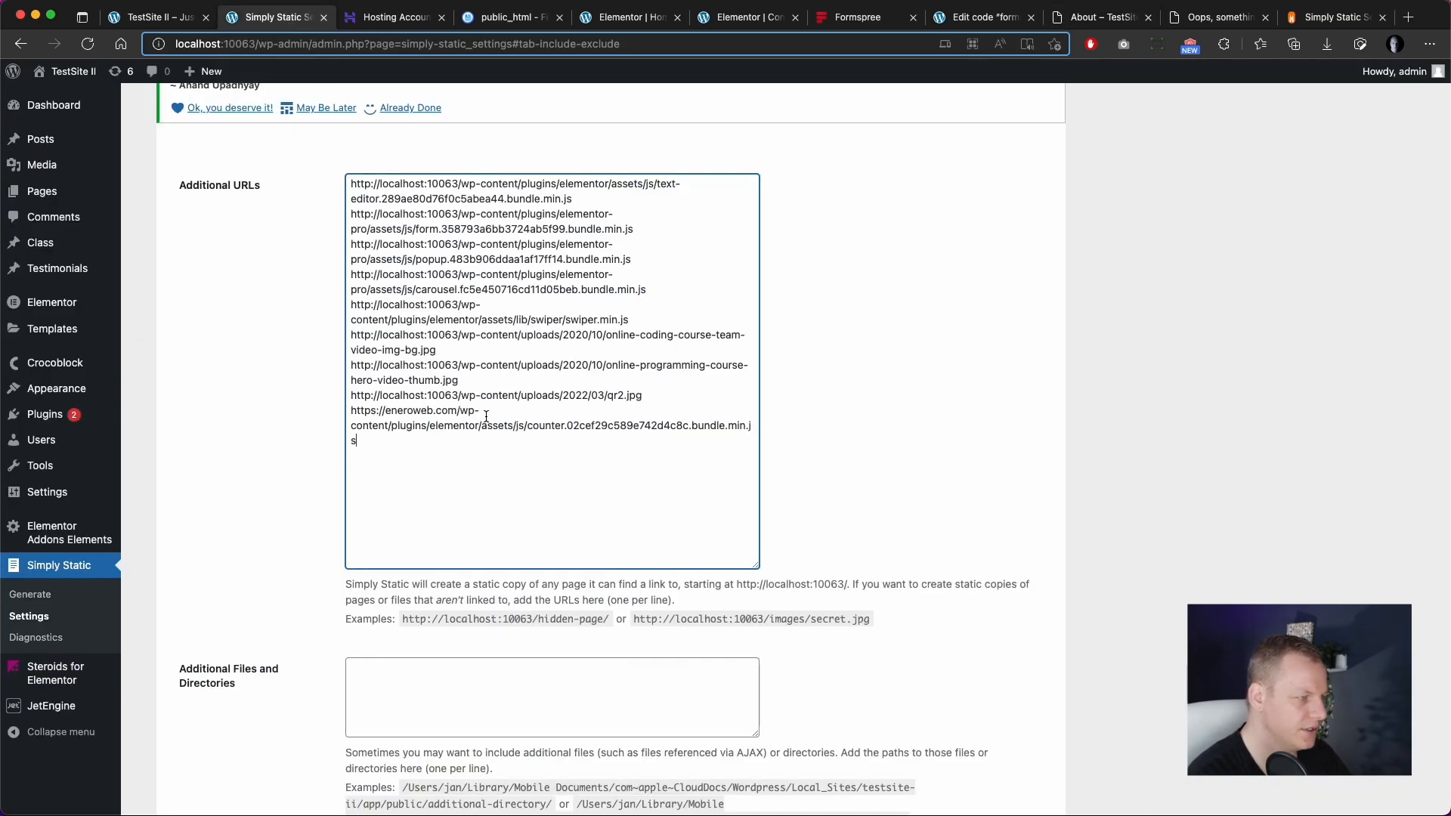
pyautogui.moveTo(459, 184); pyautogui.dragTo(344, 187)
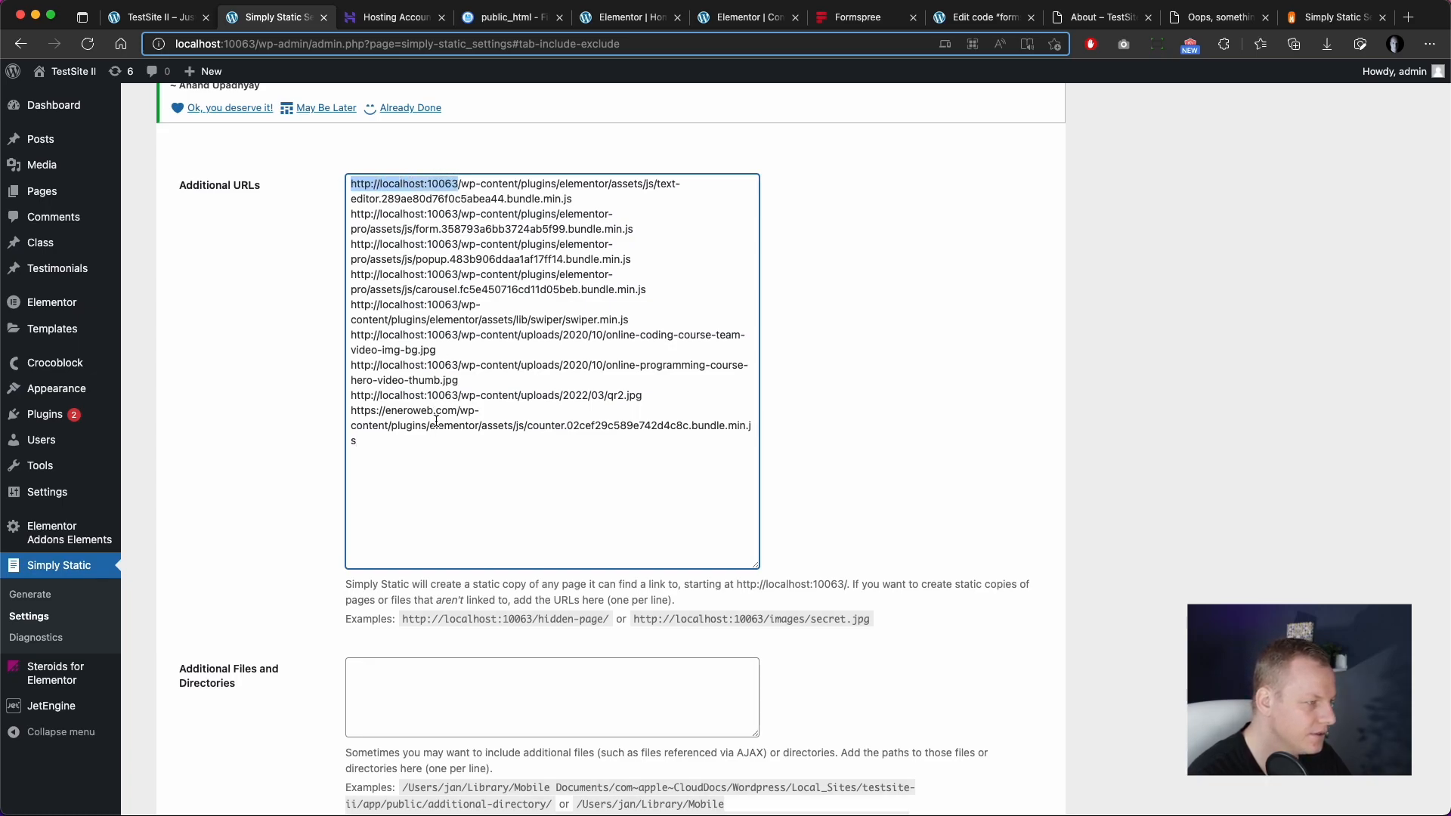
pyautogui.moveTo(458, 411); pyautogui.dragTo(330, 416)
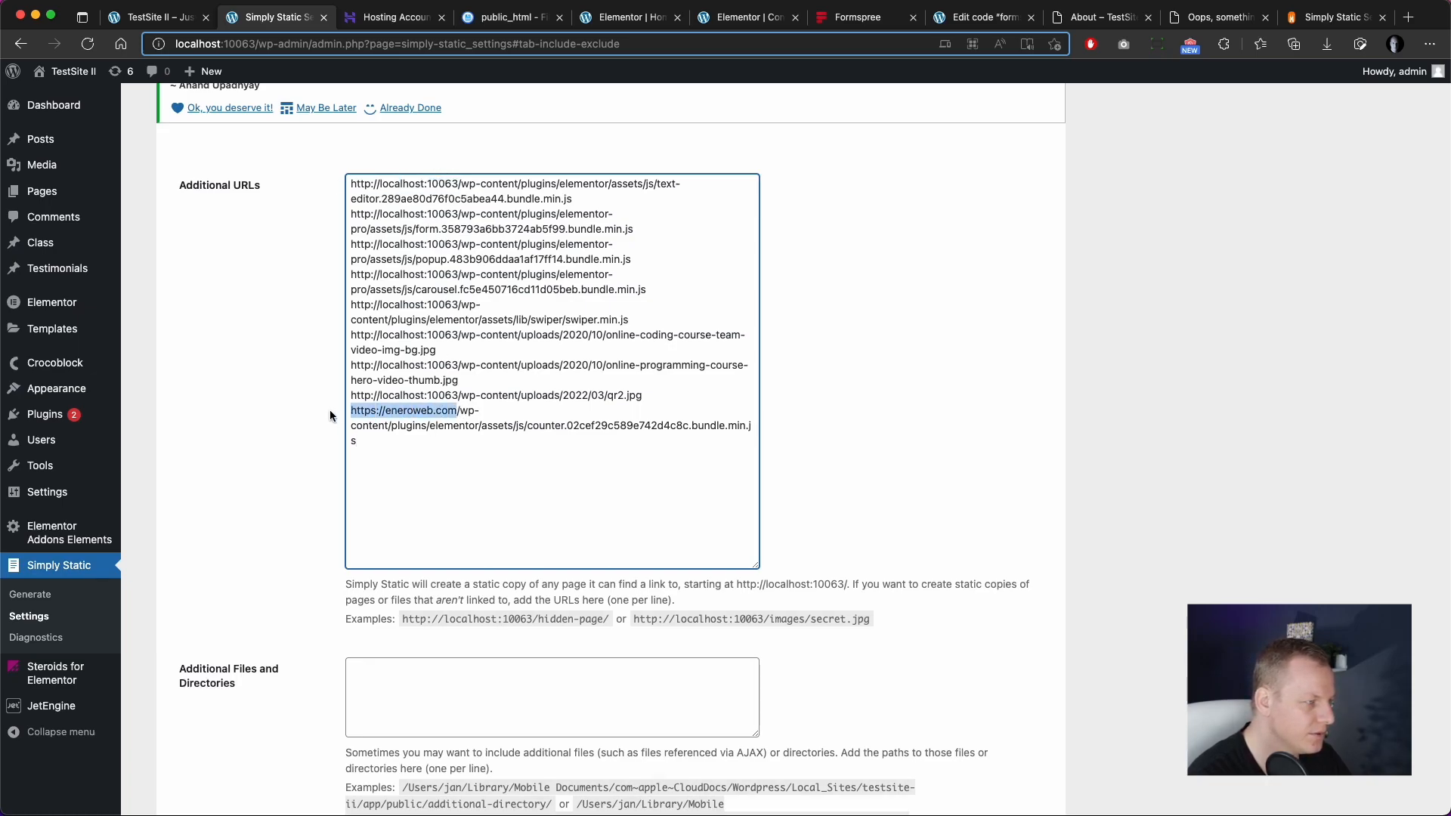
pyautogui.press('super+v')
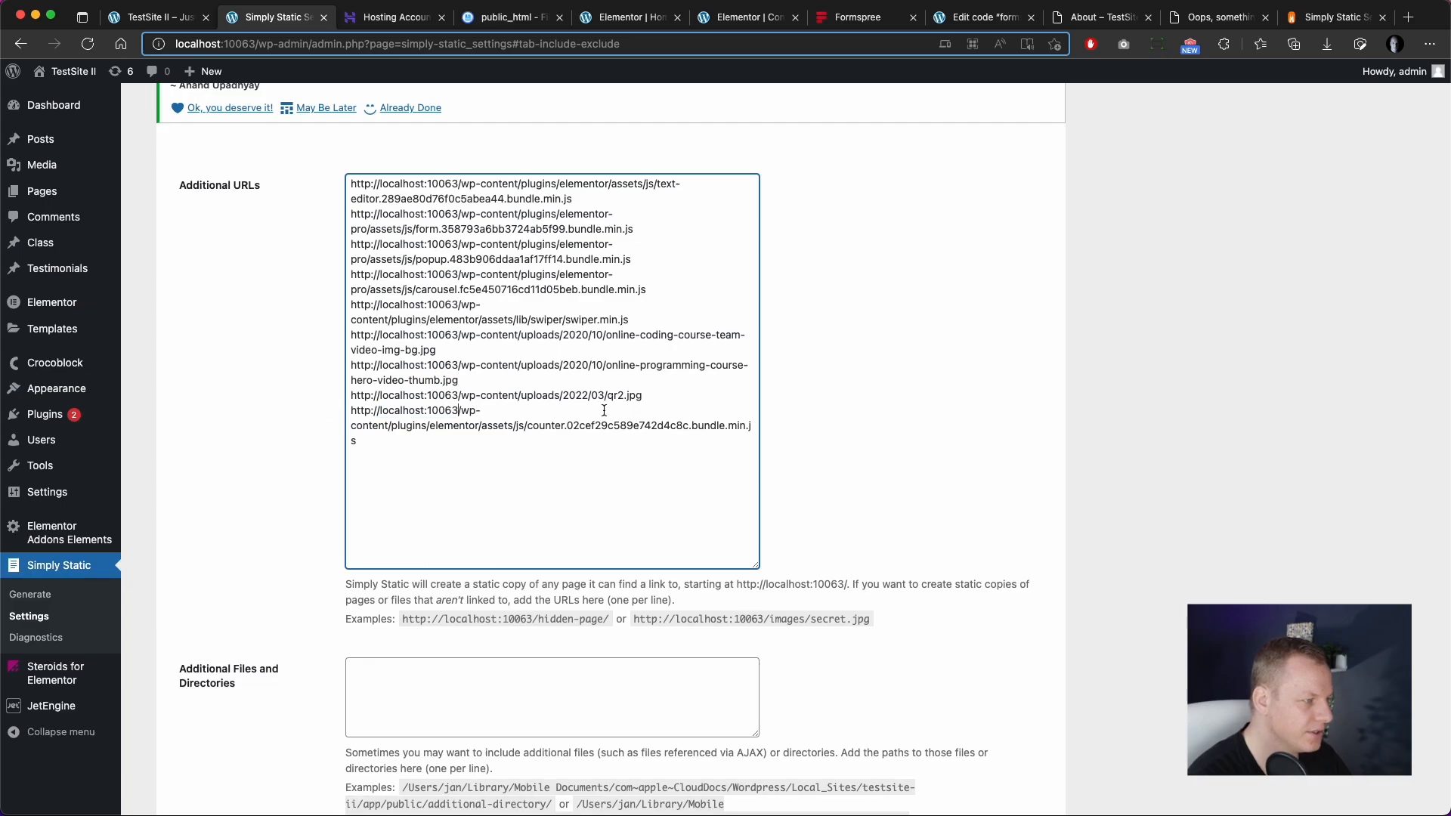
pyautogui.scroll(-3, 301, 475)
pyautogui.scroll(-5, 301, 476)
pyautogui.click(398, 651)
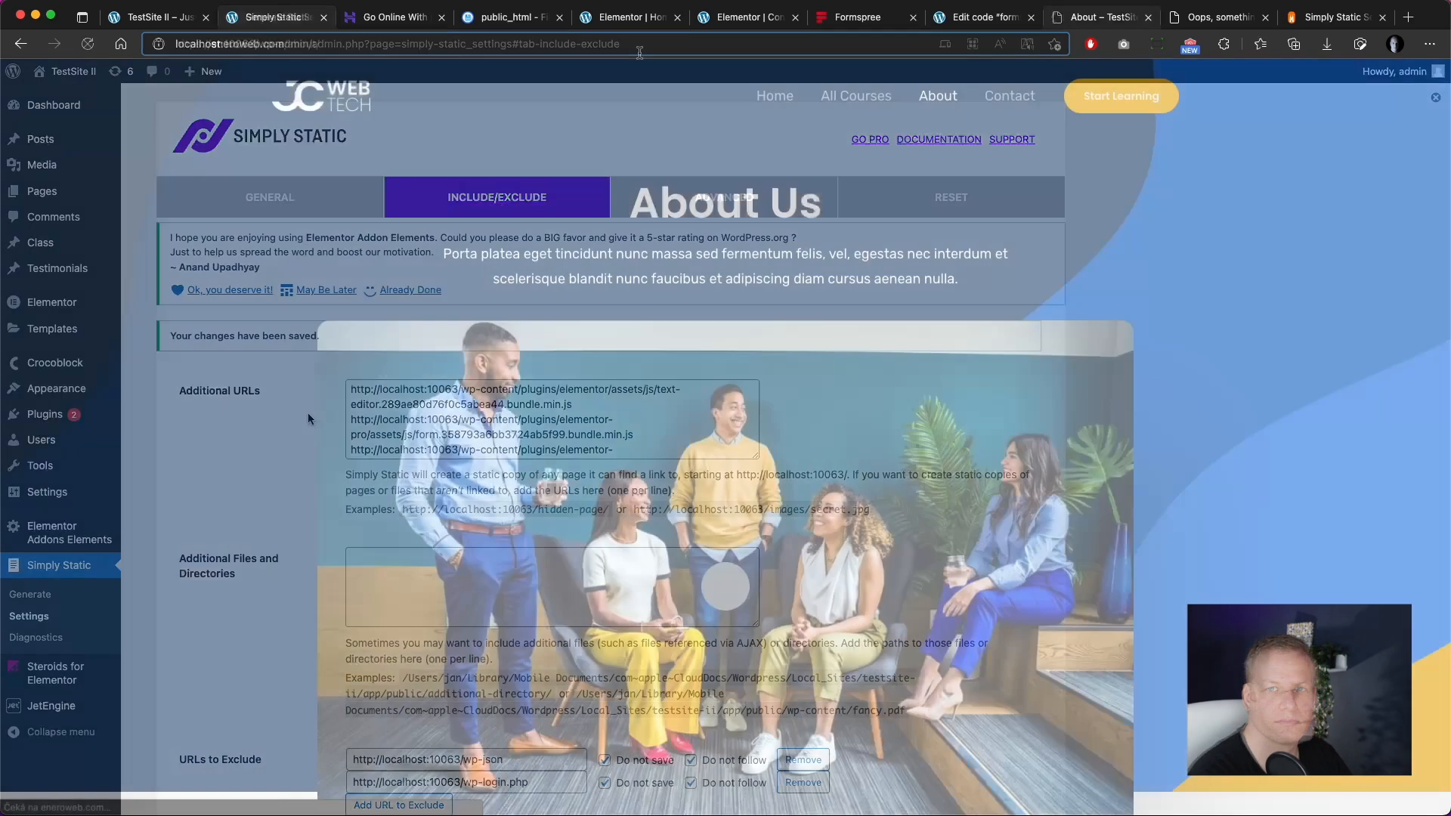
# Step: Check the Let Numbers Talk counters on the live About page
pyautogui.scroll(-10, 609, 121)
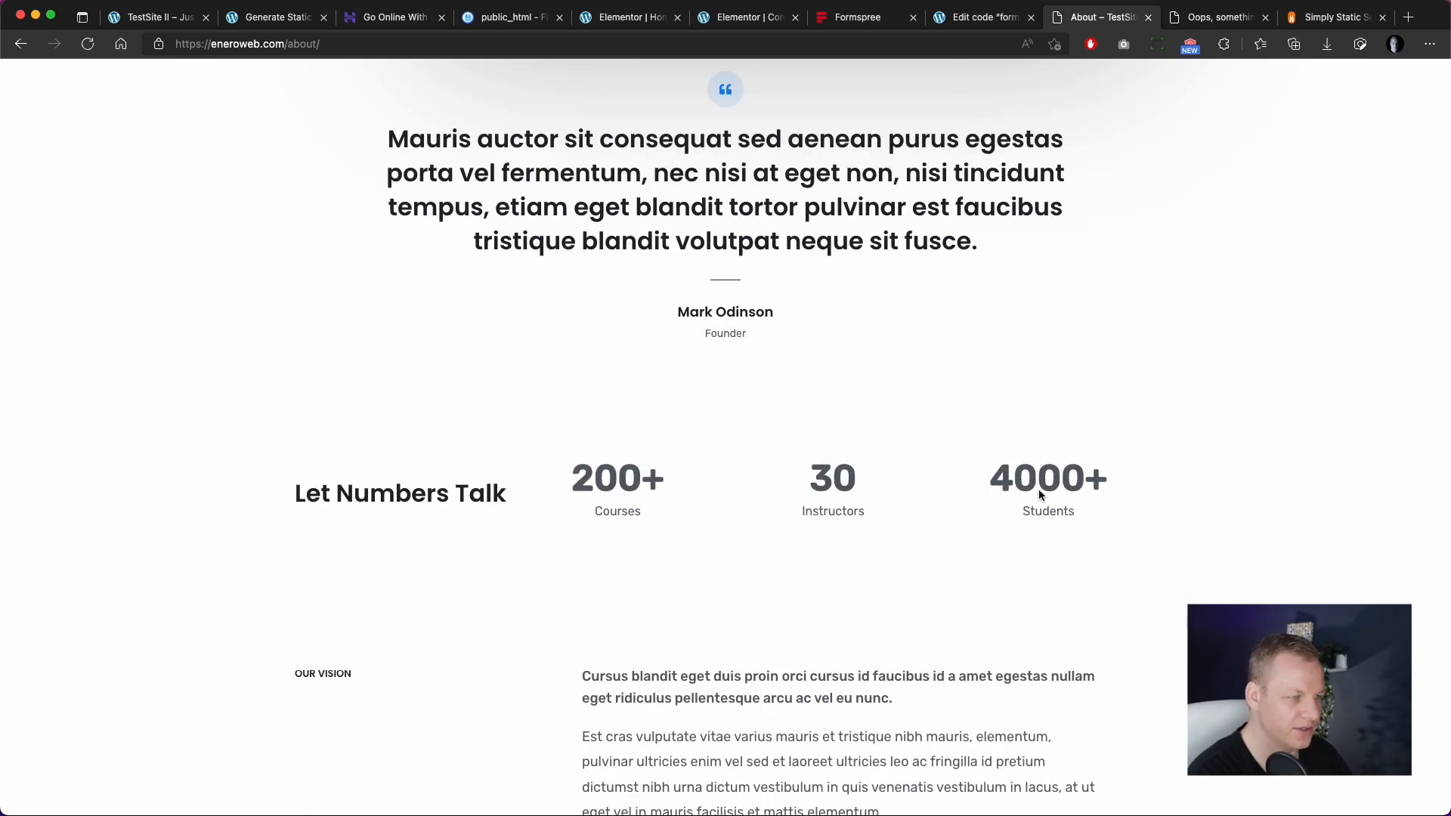
# Step: Open the Home page of the live site and review its hero, tweet carousel, featured courses, course cards and testimonial section
pyautogui.scroll(15, 1020, 489)
pyautogui.click(760, 104)
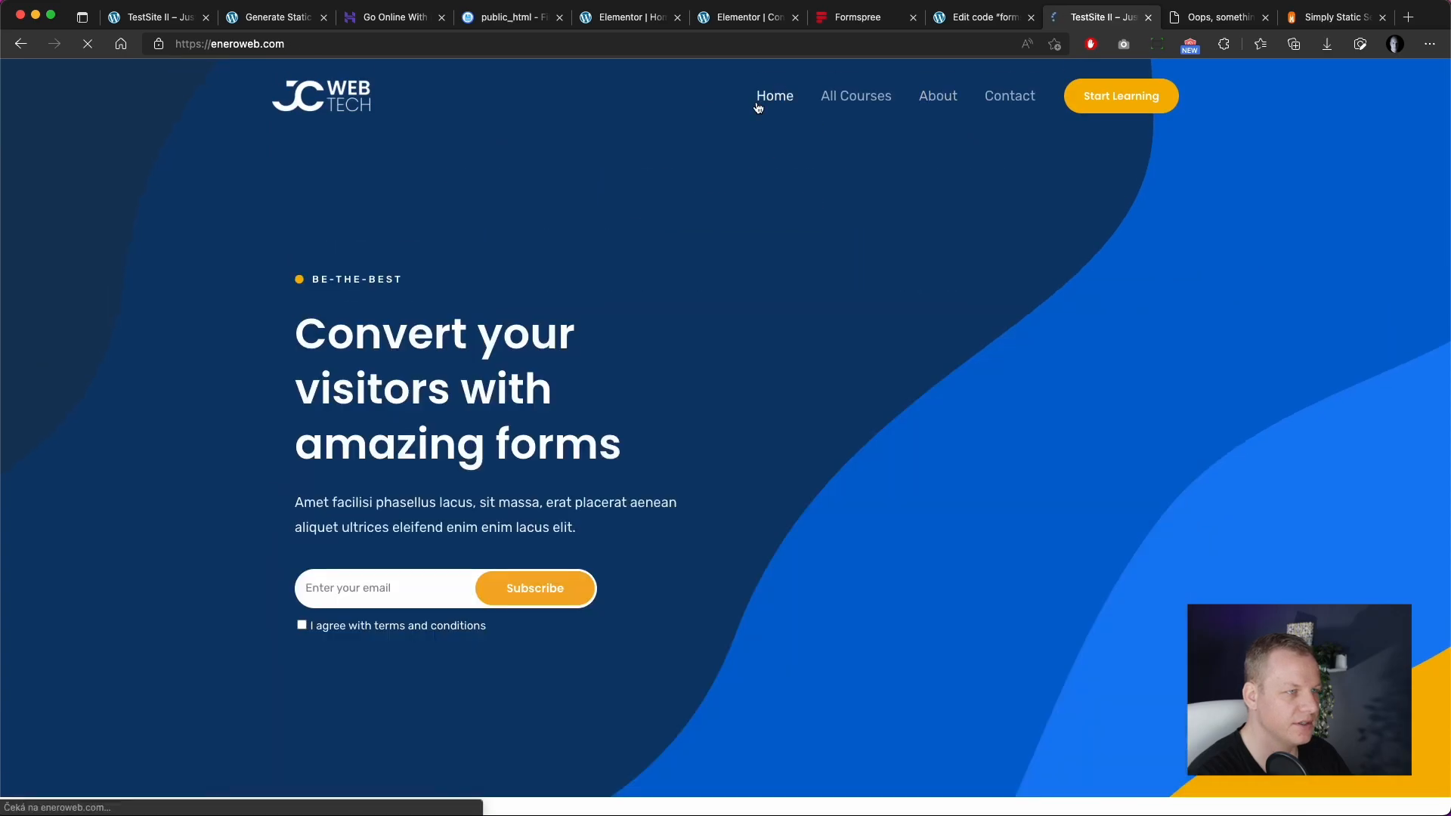
pyautogui.scroll(-20, 718, 438)
pyautogui.scroll(-7, 711, 458)
pyautogui.scroll(17, 718, 514)
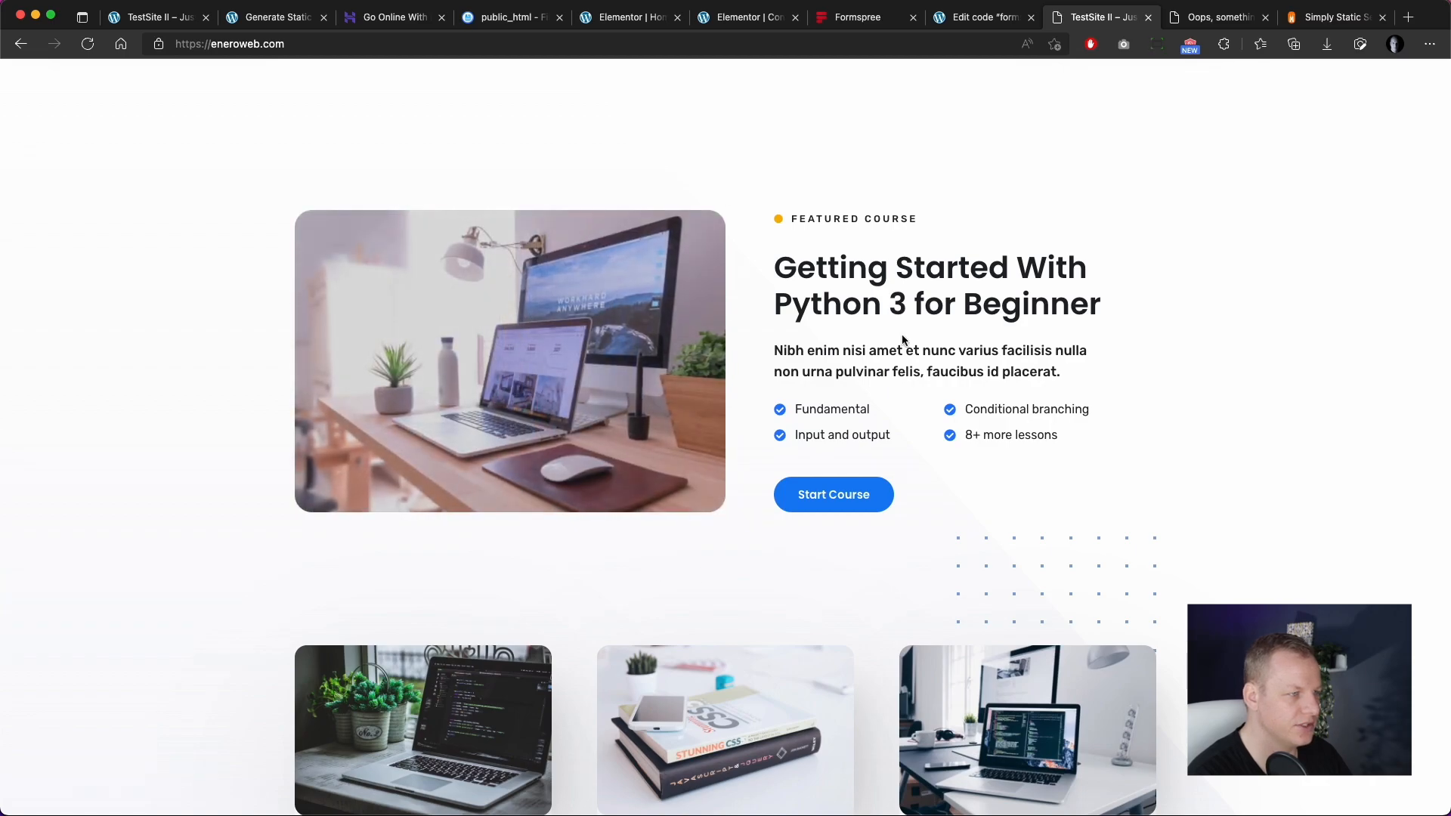
pyautogui.scroll(-5, 383, 443)
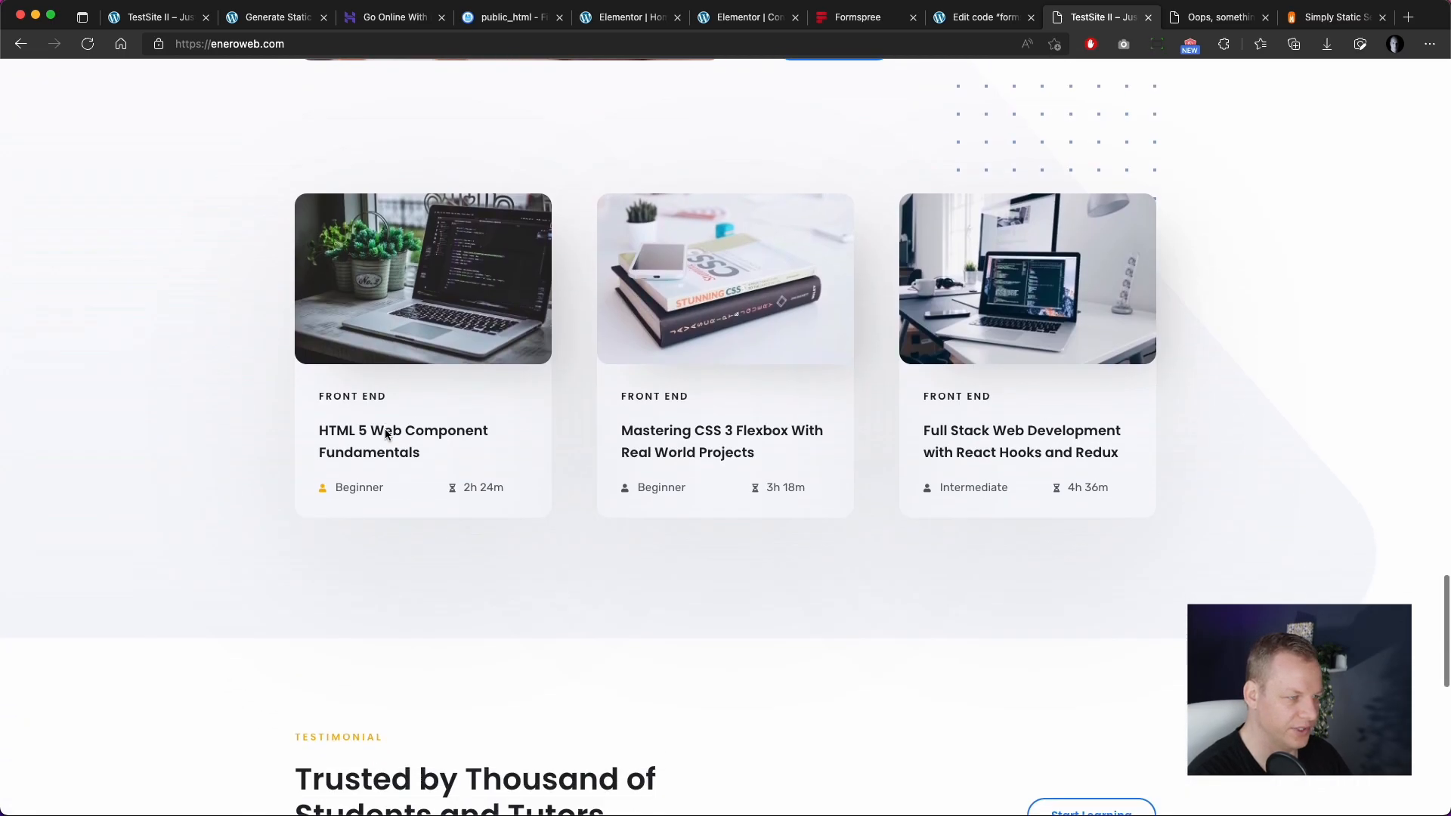
pyautogui.scroll(-5, 385, 433)
pyautogui.scroll(20, 389, 437)
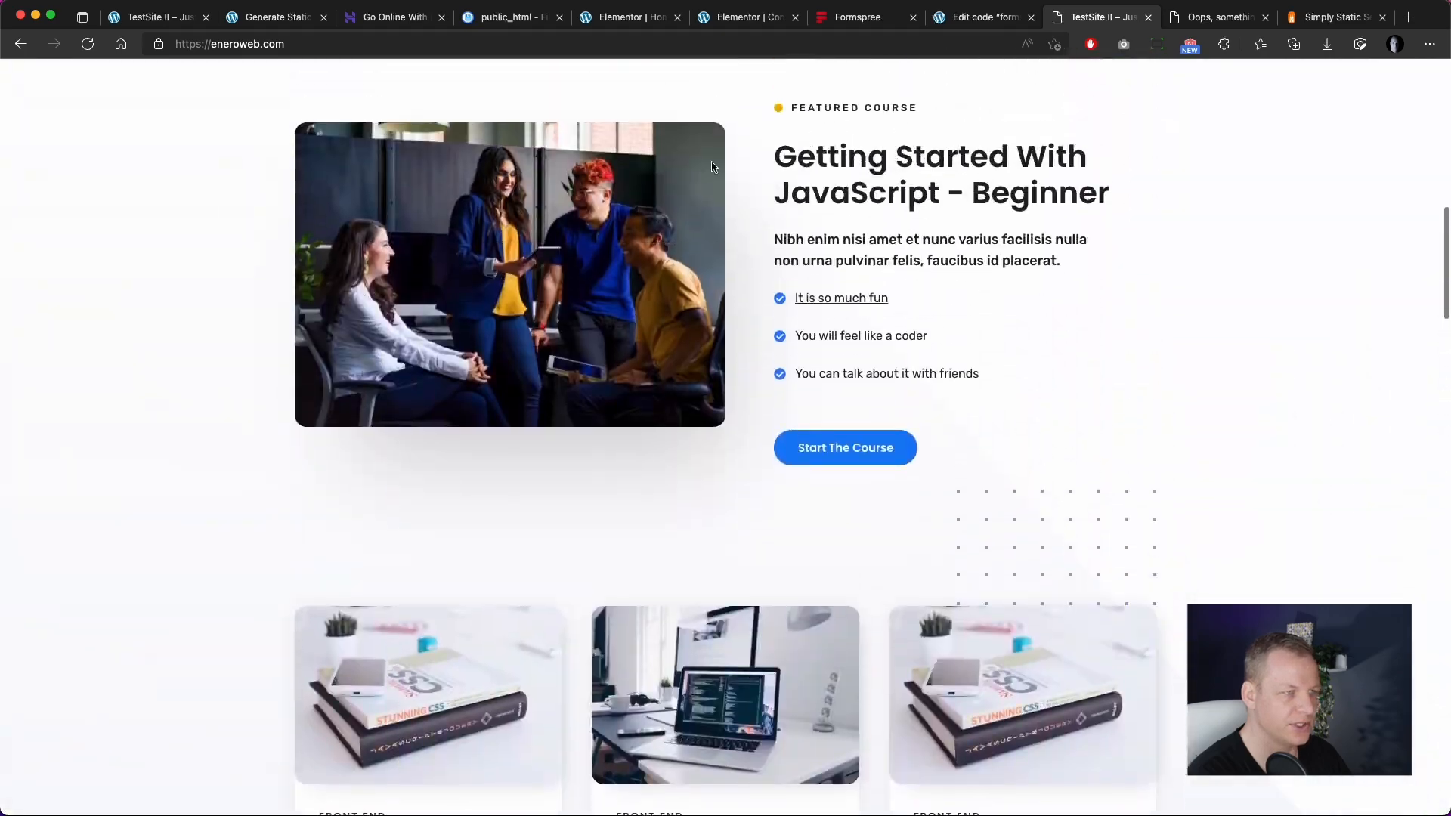
pyautogui.scroll(8, 1005, 453)
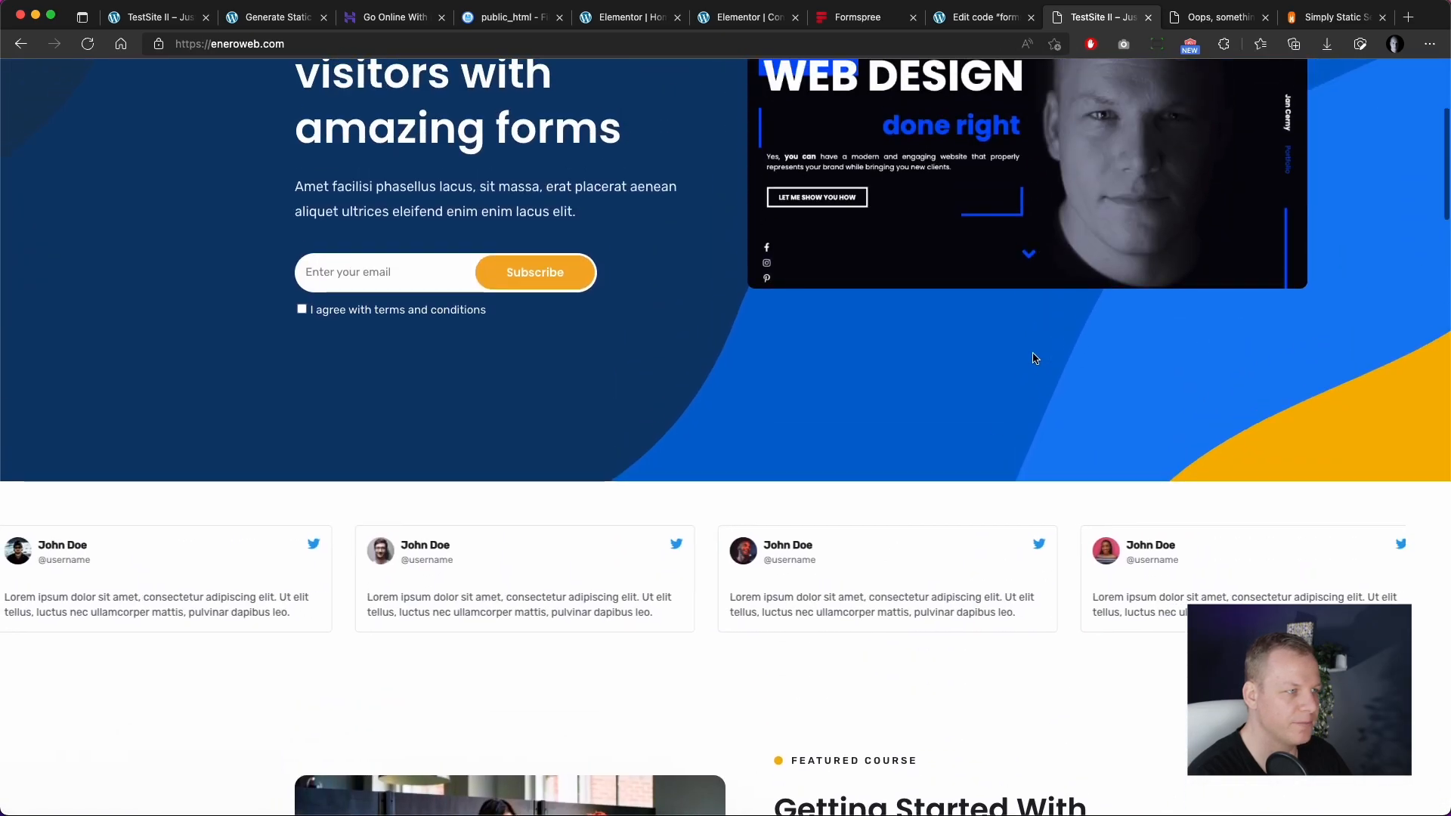
pyautogui.scroll(3, 1035, 359)
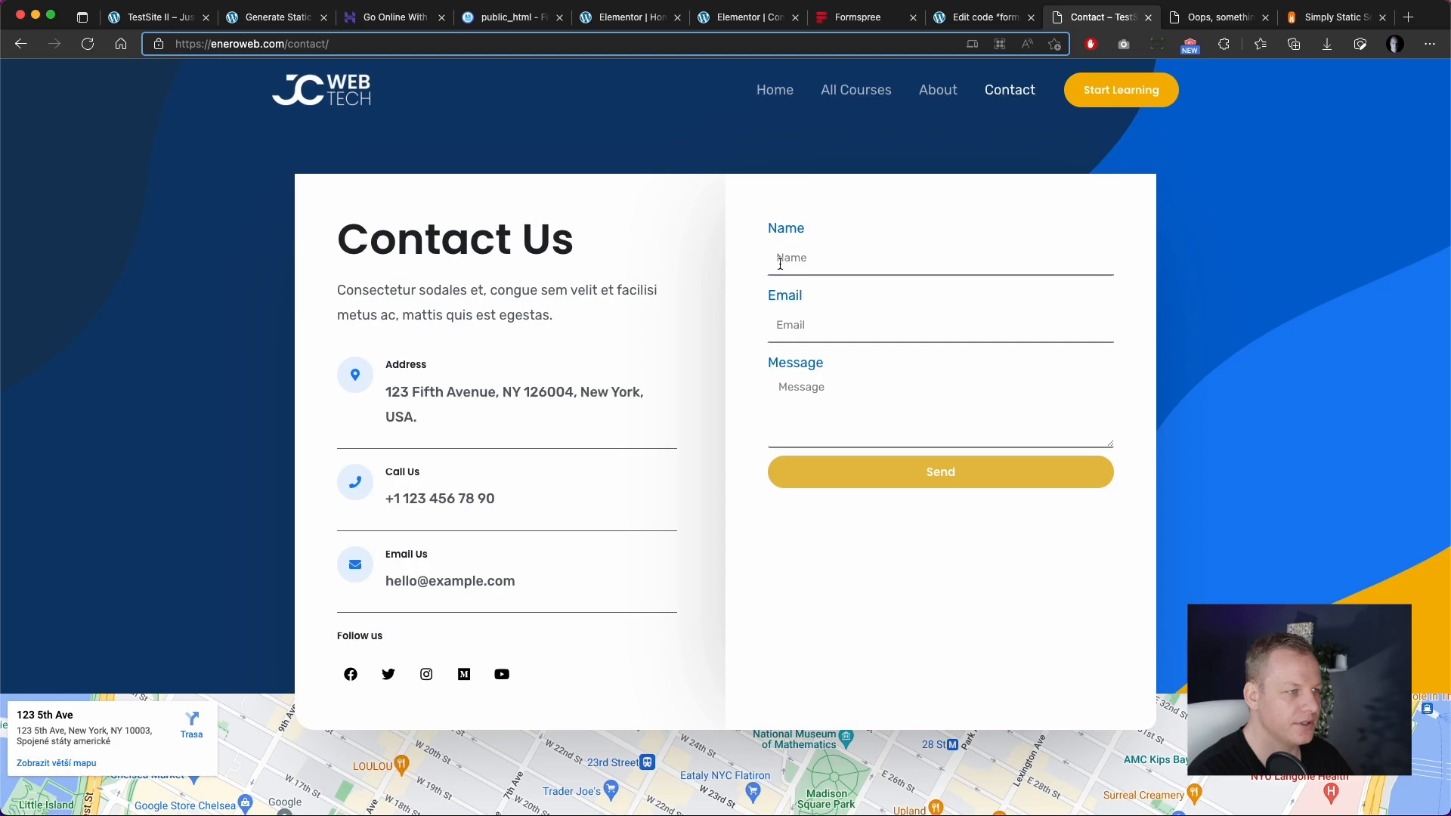